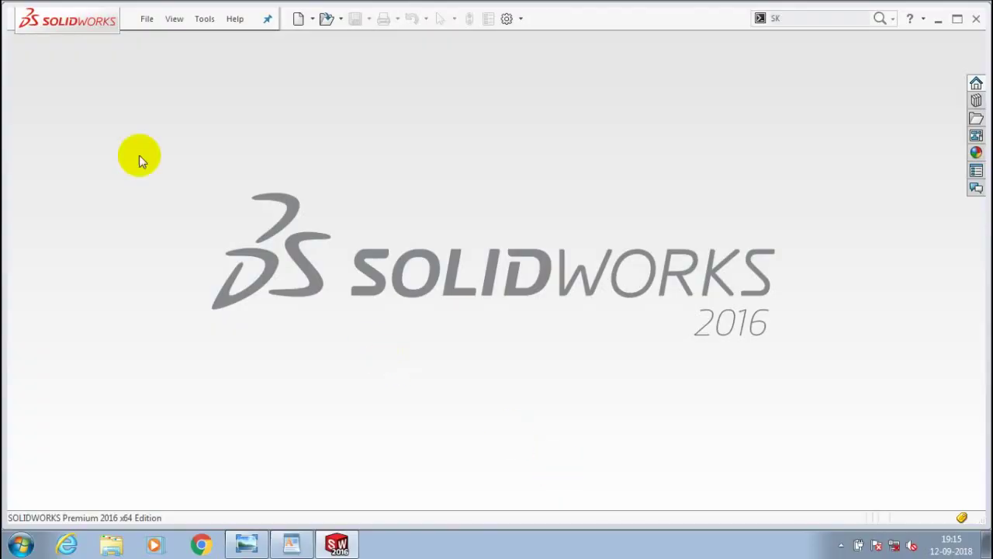
# Create a new part document and review the dimensioned reference drawing in Photo Viewer.
pyautogui.hotkey('ctrl', 'n')
pyautogui.click(328, 352)
pyautogui.click(246, 543)
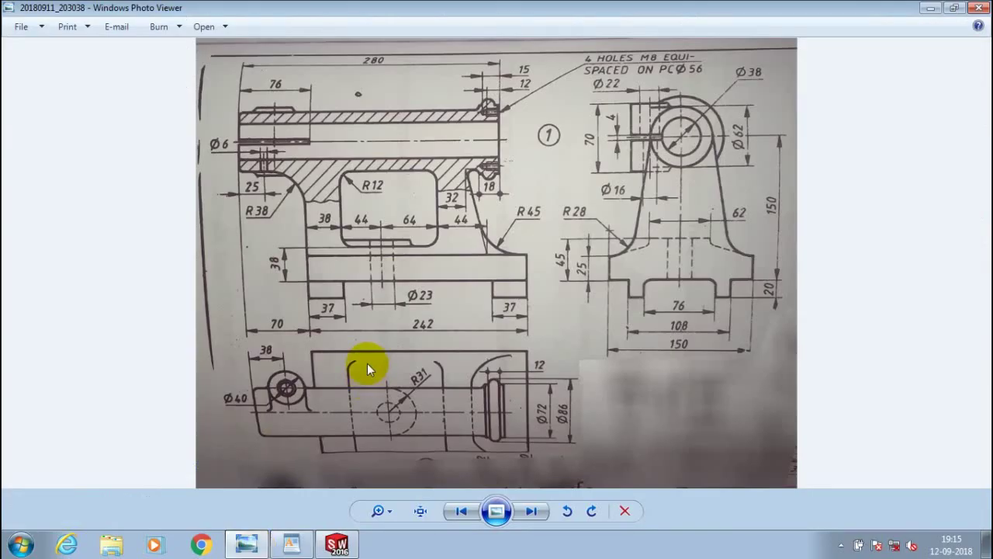
pyautogui.hotkey('alt', 'Tab')
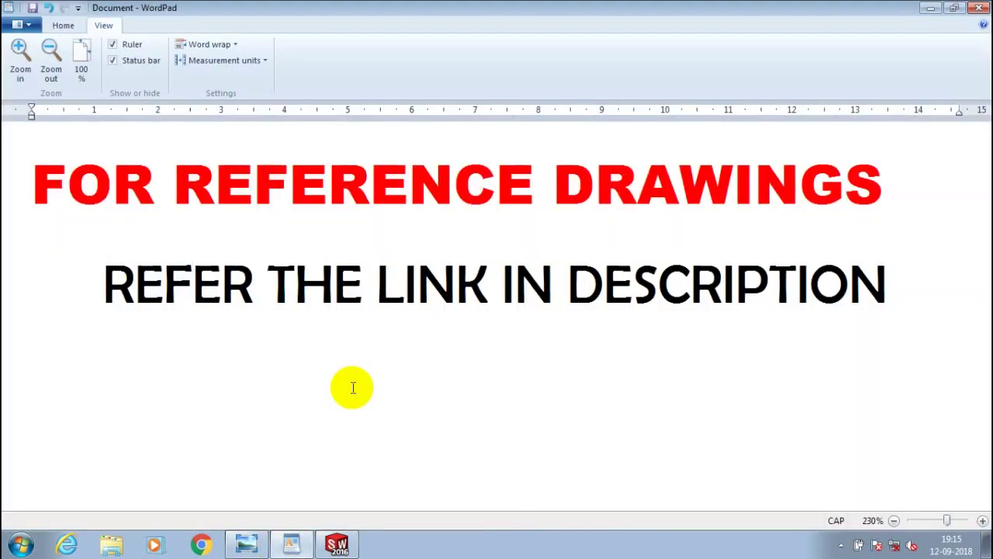
pyautogui.hotkey('alt', 'Tab')
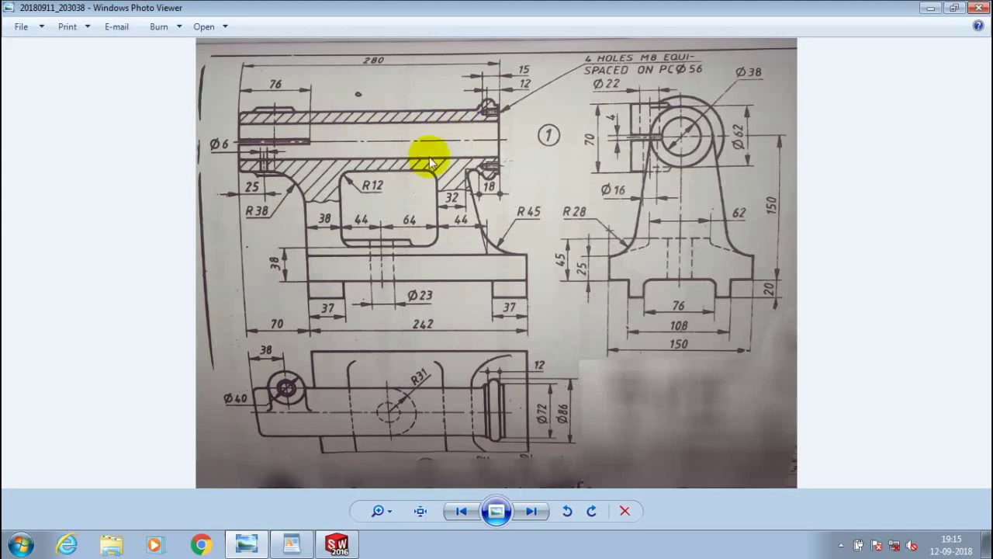
# On the Front Plane, draw a horizontal centerline through the origin.
pyautogui.hotkey('alt', 'Tab')
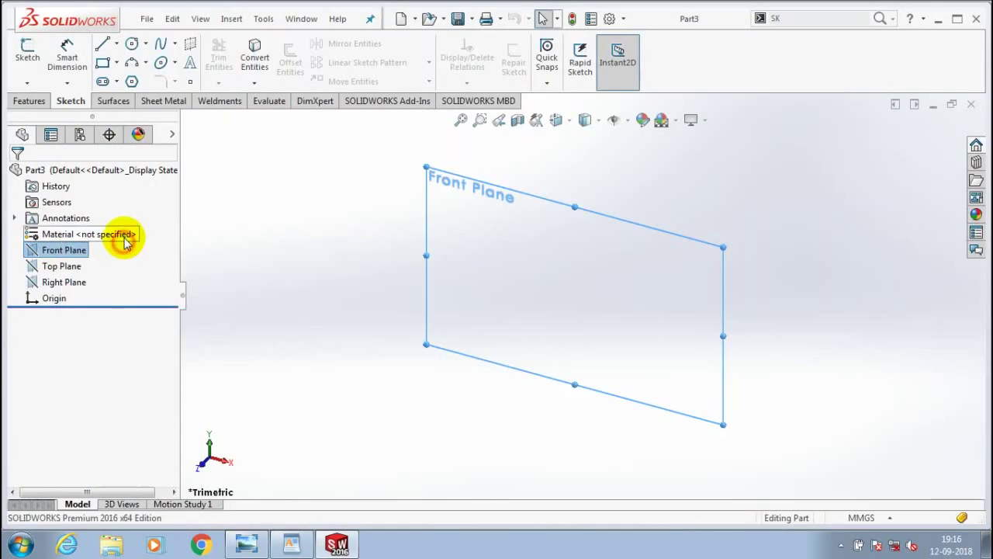
pyautogui.click(62, 249)
pyautogui.click(117, 45)
pyautogui.click(140, 78)
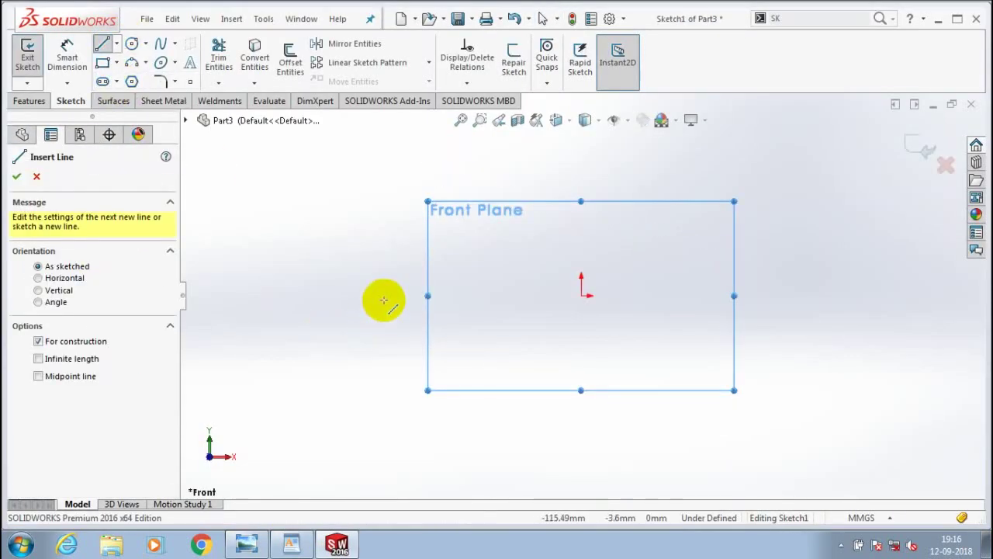
pyautogui.click(368, 296)
pyautogui.click(834, 300)
pyautogui.press('Escape')
# Draw the stepped open line outline above the centerline.
pyautogui.click(101, 44)
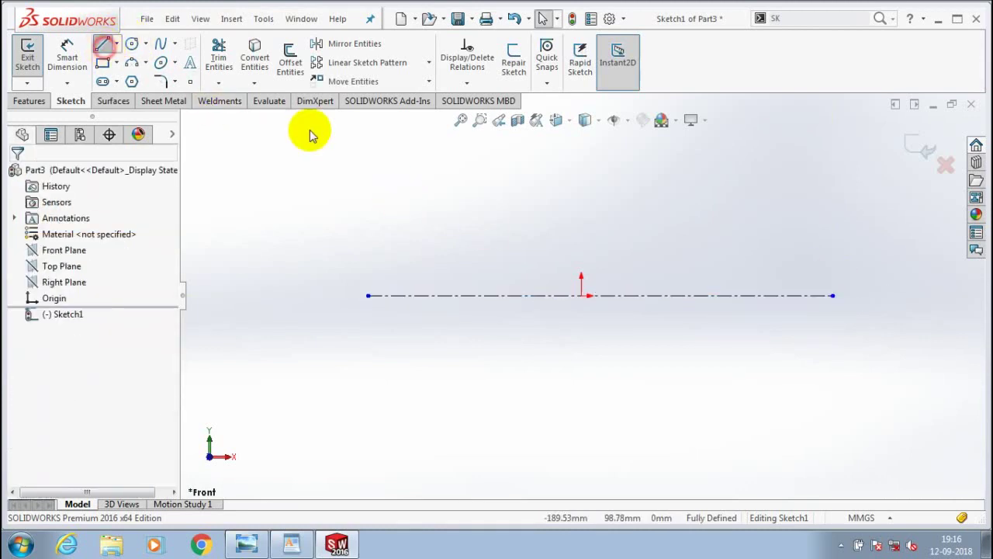
pyautogui.click(394, 227)
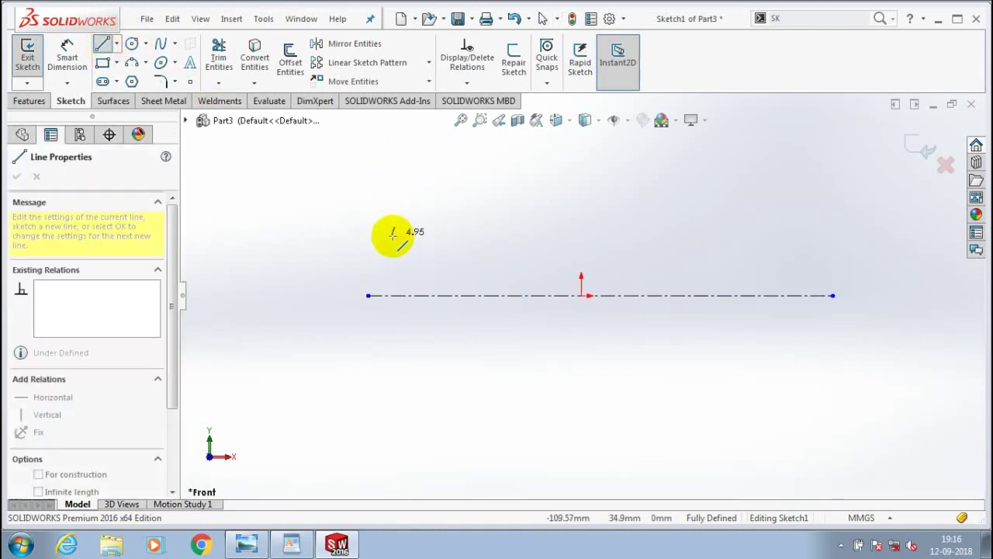
pyautogui.click(801, 226)
pyautogui.click(800, 188)
pyautogui.doubleClick(776, 189)
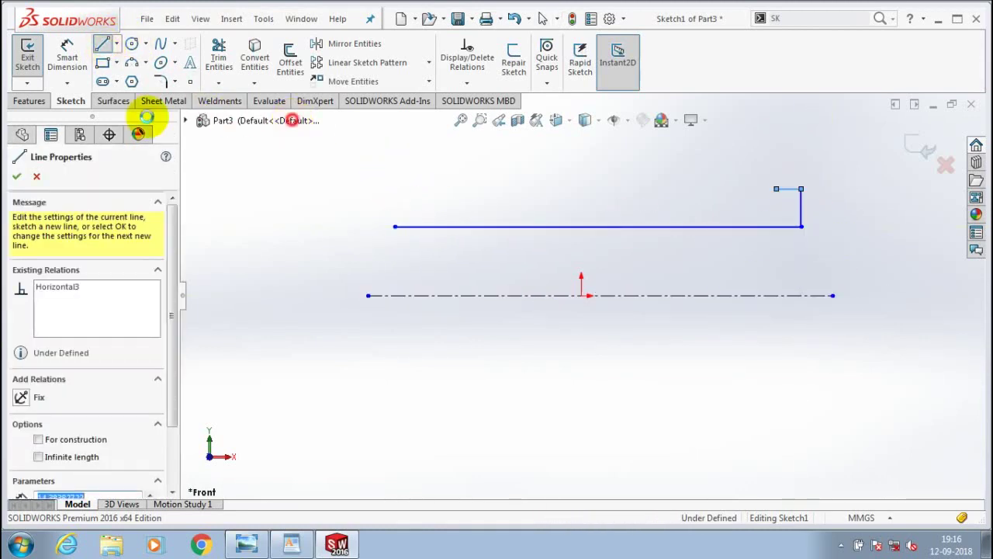
pyautogui.press('Escape')
pyautogui.click(102, 44)
pyautogui.click(395, 226)
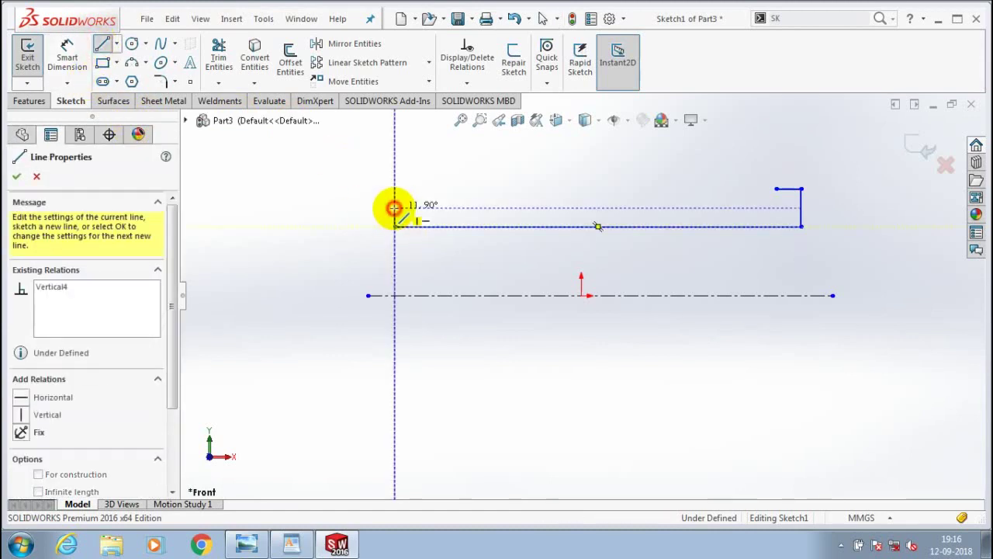
pyautogui.click(395, 208)
pyautogui.click(621, 208)
pyautogui.press('Escape')
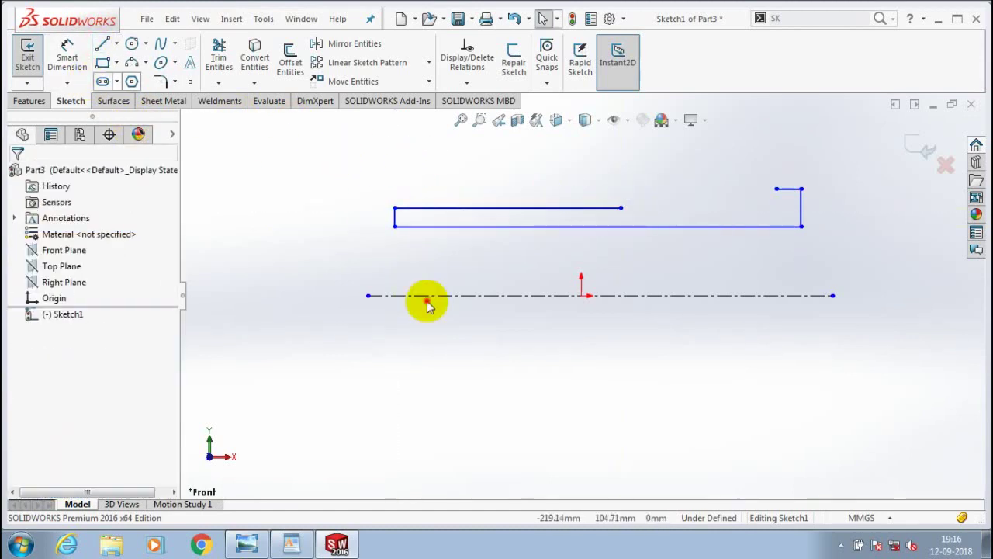
# Dimension the lower and top profile lines 19 mm and 31 mm from the centerline.
pyautogui.press('d')
pyautogui.click(443, 295)
pyautogui.click(423, 226)
pyautogui.click(397, 258)
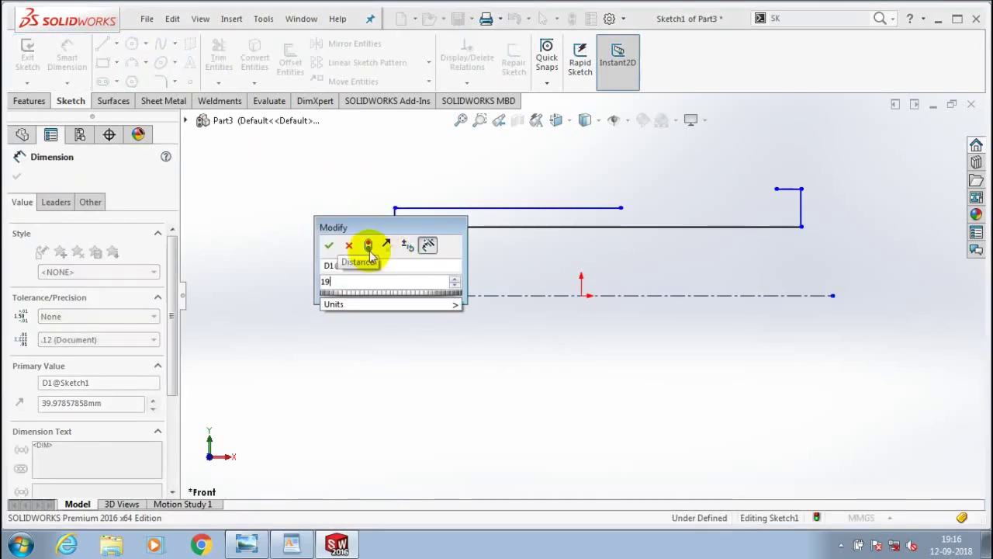
pyautogui.write('19')
pyautogui.click(333, 246)
pyautogui.click(481, 208)
pyautogui.click(483, 295)
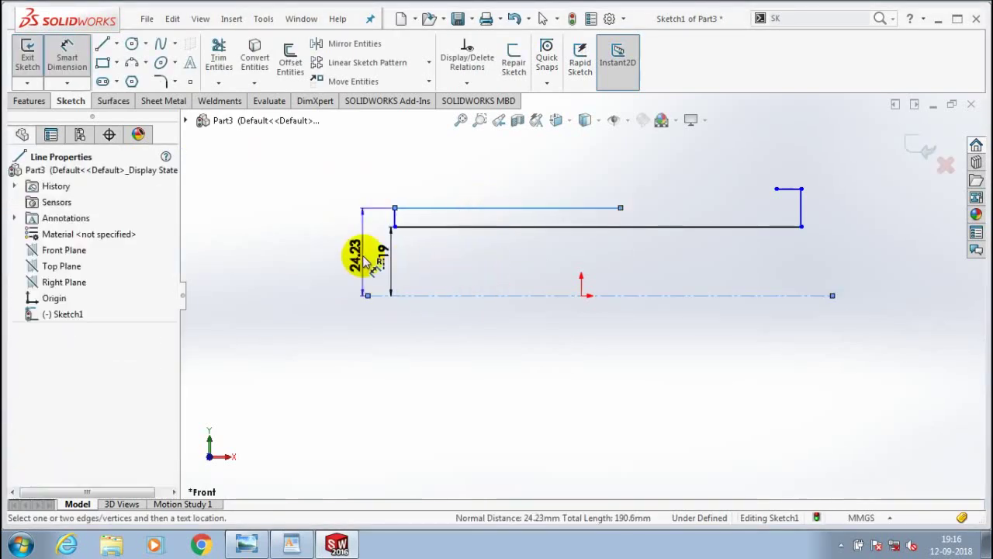
pyautogui.click(366, 258)
pyautogui.write('31')
pyautogui.press('Return')
pyautogui.click(16, 176)
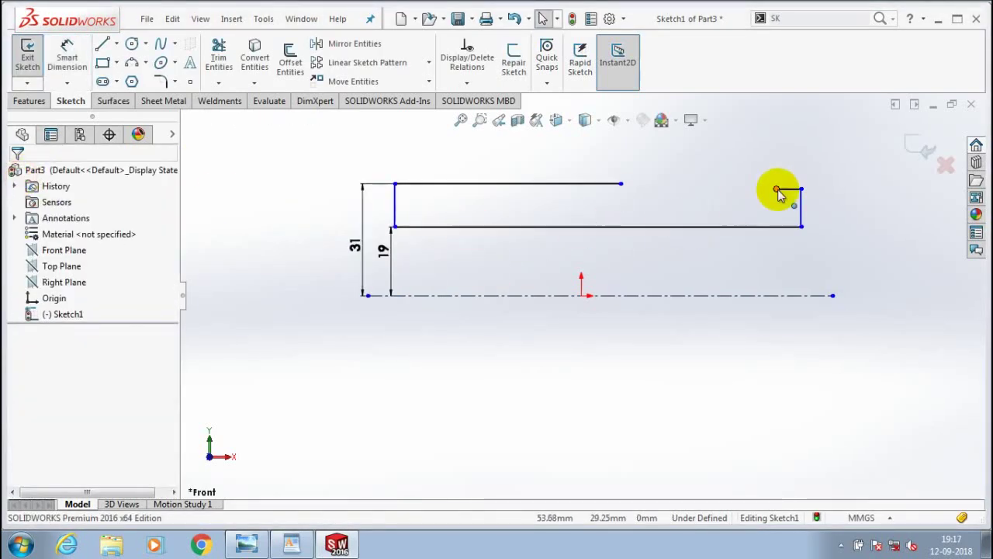
# Set the flange height to 36 mm from the centerline.
pyautogui.click(791, 293)
pyautogui.click(66, 55)
pyautogui.click(786, 190)
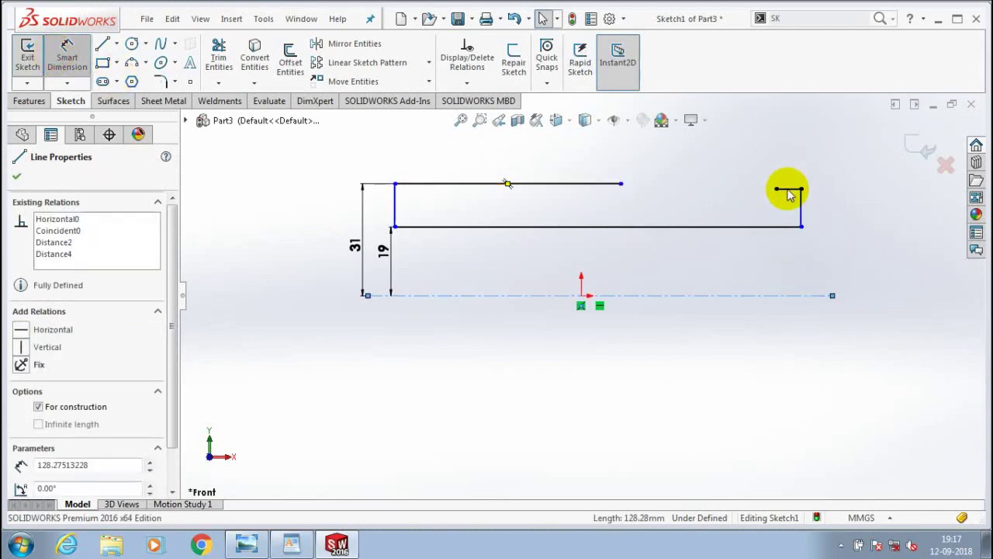
pyautogui.click(800, 294)
pyautogui.click(827, 264)
pyautogui.scroll(1, 807, 286)
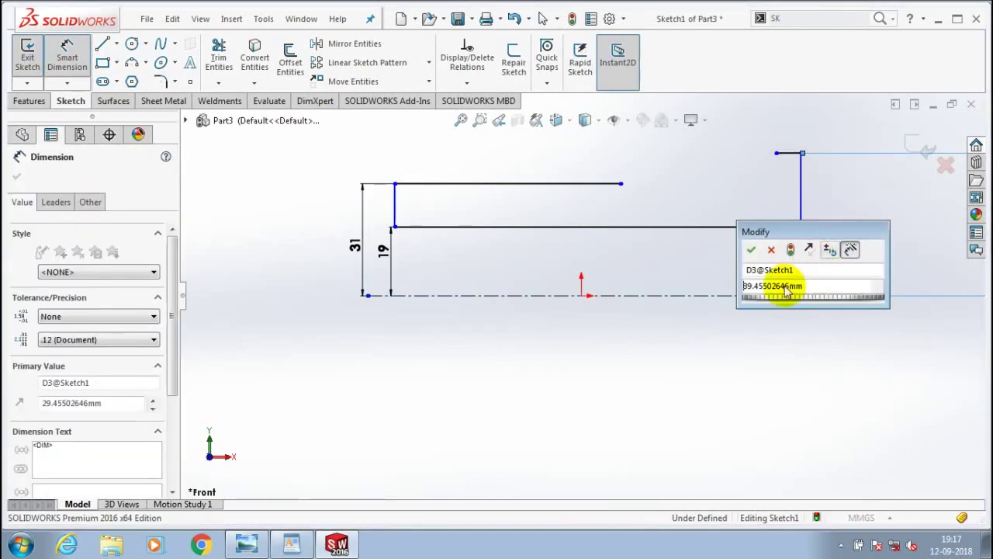
pyautogui.write('36')
pyautogui.press('Return')
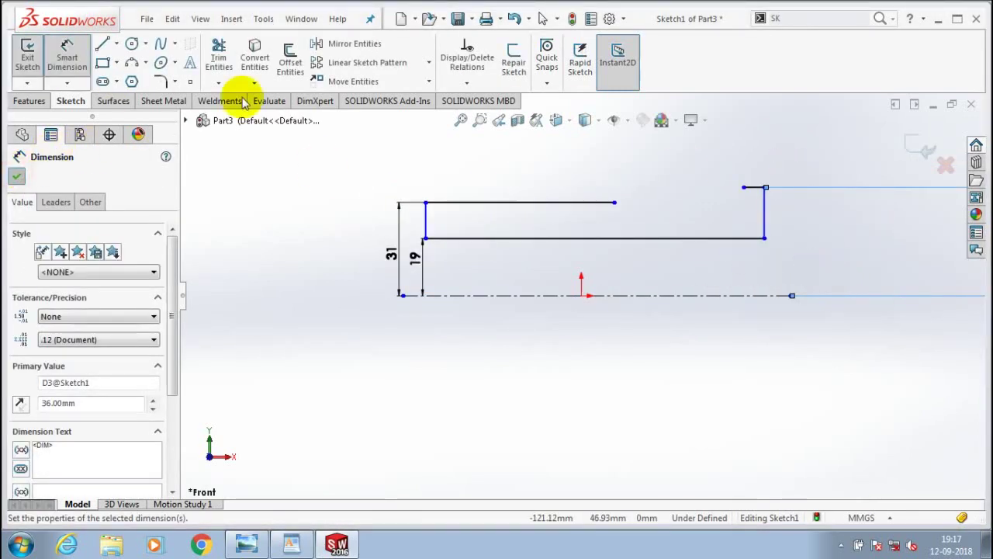
# Dimension the short top-right step width as 3 mm.
pyautogui.click(605, 171)
pyautogui.scroll(-3, 765, 195)
pyautogui.click(698, 220)
pyautogui.click(692, 195)
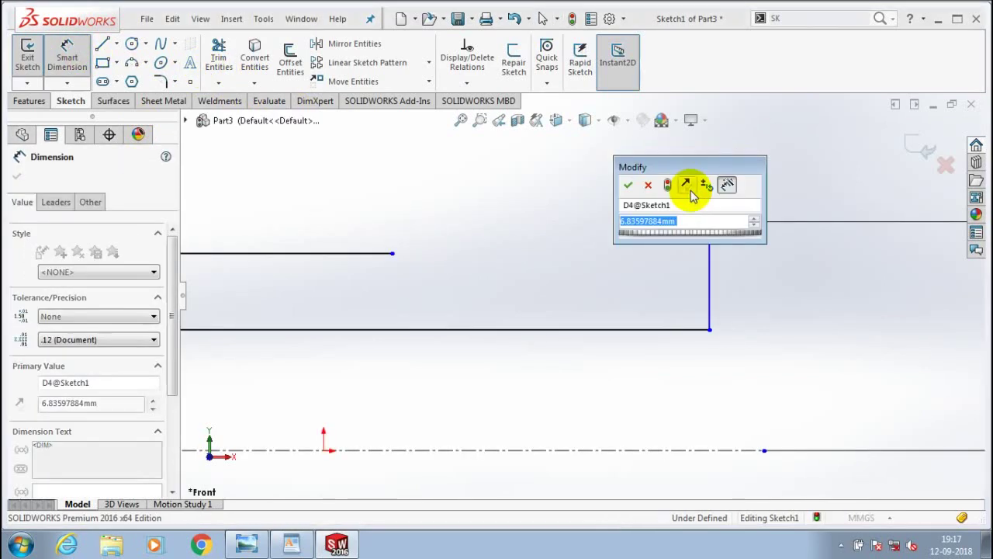
pyautogui.write('3')
pyautogui.press('Return')
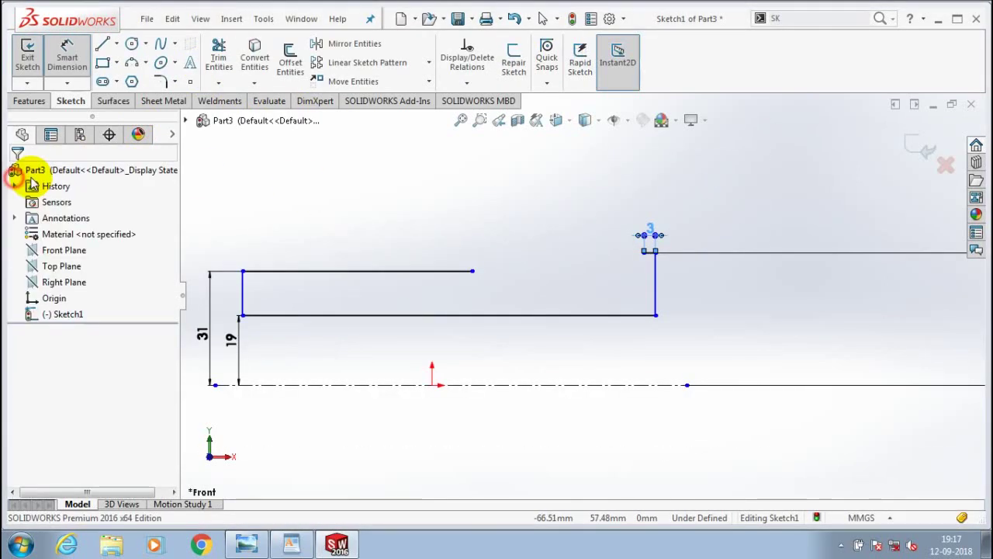
# Draw a straight slot beside the flange step and make its point coincident with the flange.
pyautogui.click(116, 80)
pyautogui.click(135, 98)
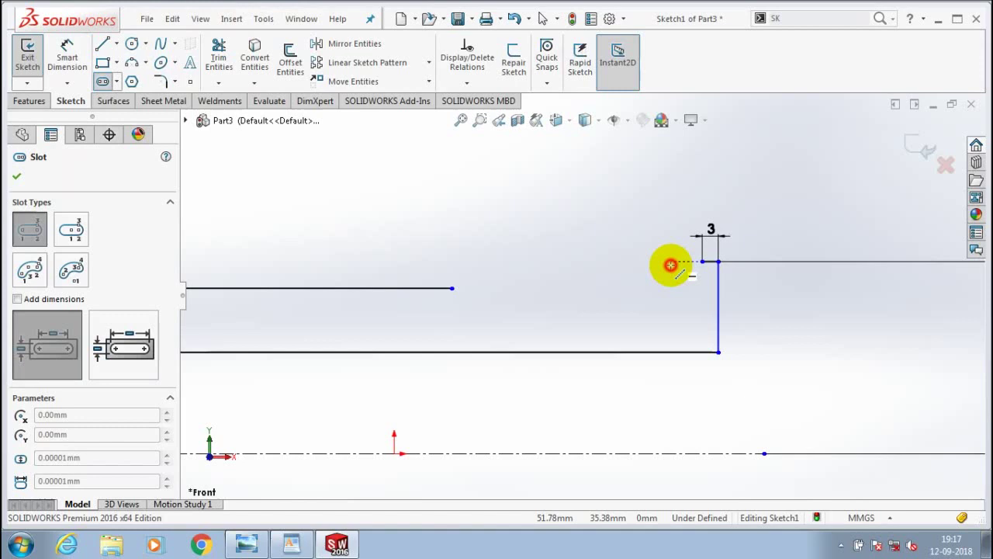
pyautogui.click(651, 306)
pyautogui.click(17, 176)
pyautogui.click(67, 54)
pyautogui.click(694, 262)
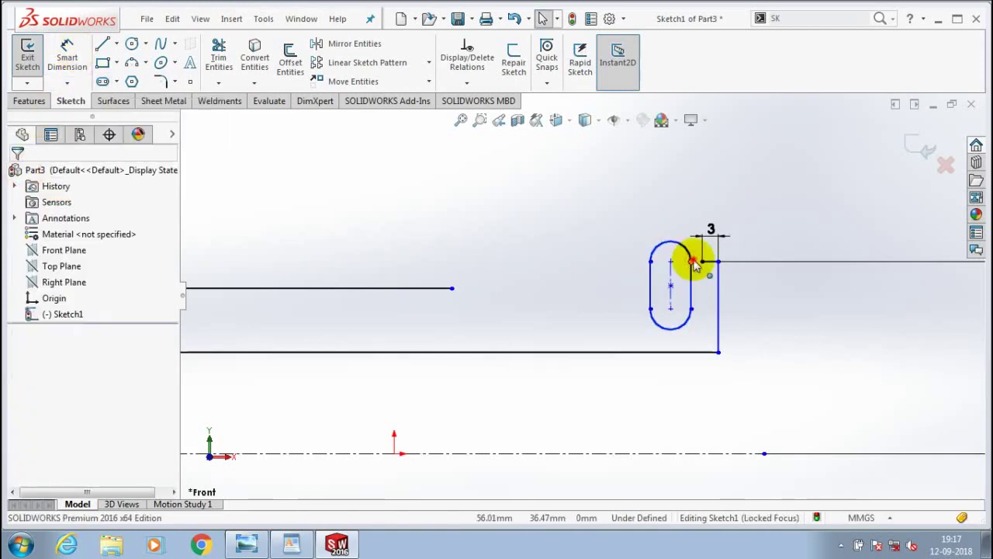
pyautogui.keyDown('ctrl'); pyautogui.click(703, 259); pyautogui.keyUp('ctrl')
pyautogui.click(23, 439)
pyautogui.click(17, 177)
# Dimension the top of the slot 43 mm above the centerline.
pyautogui.click(67, 54)
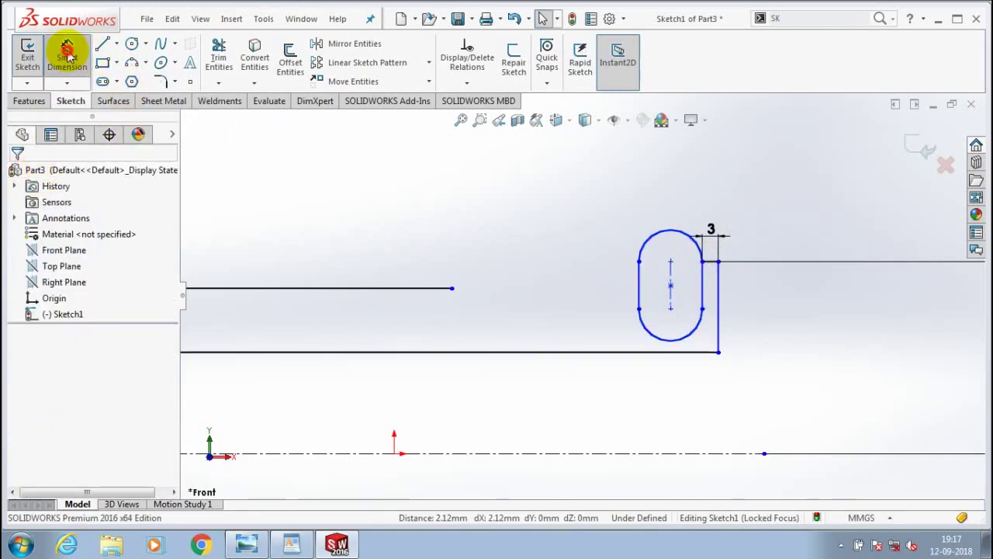
pyautogui.scroll(2, 632, 240)
pyautogui.click(640, 330)
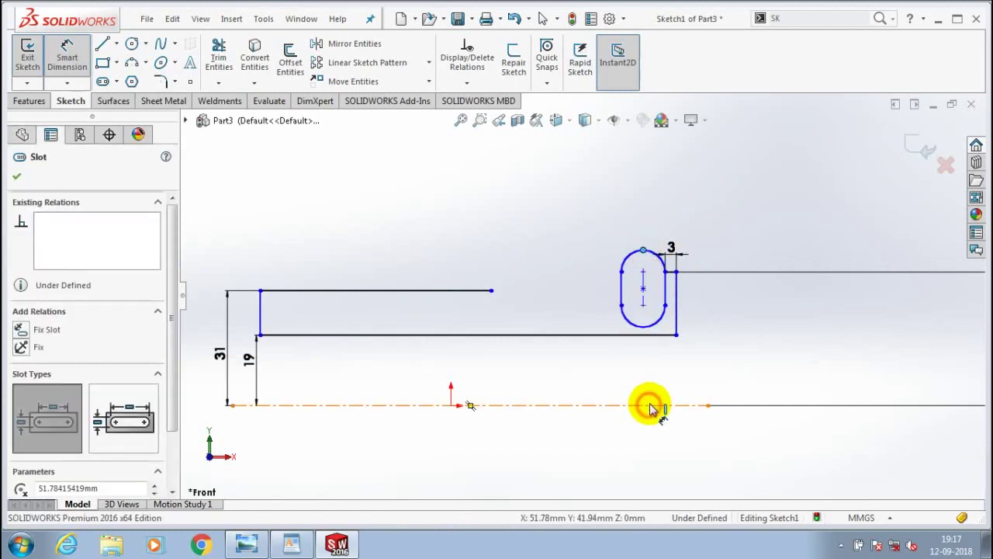
pyautogui.click(650, 405)
pyautogui.click(718, 318)
pyautogui.click(658, 313)
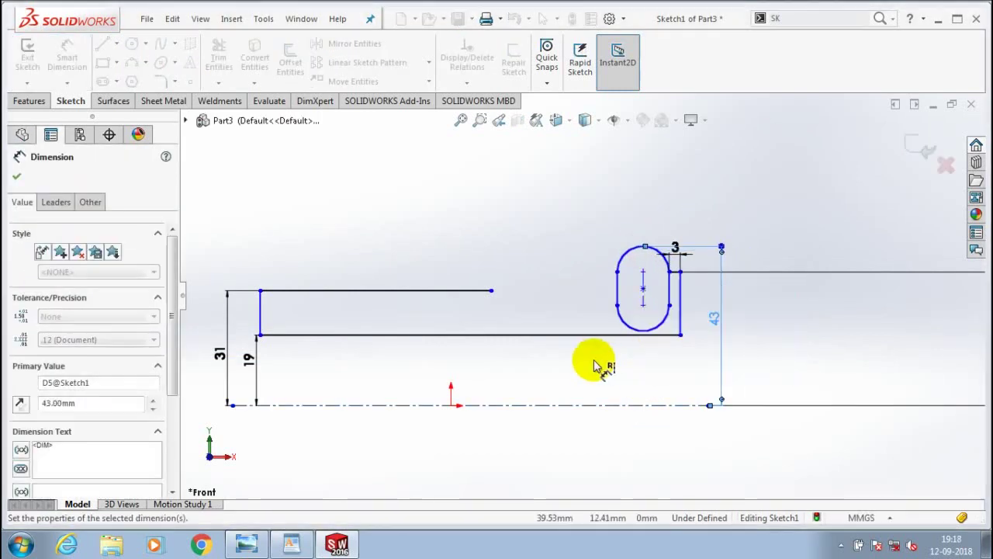
pyautogui.press('Escape')
pyautogui.press('Escape')
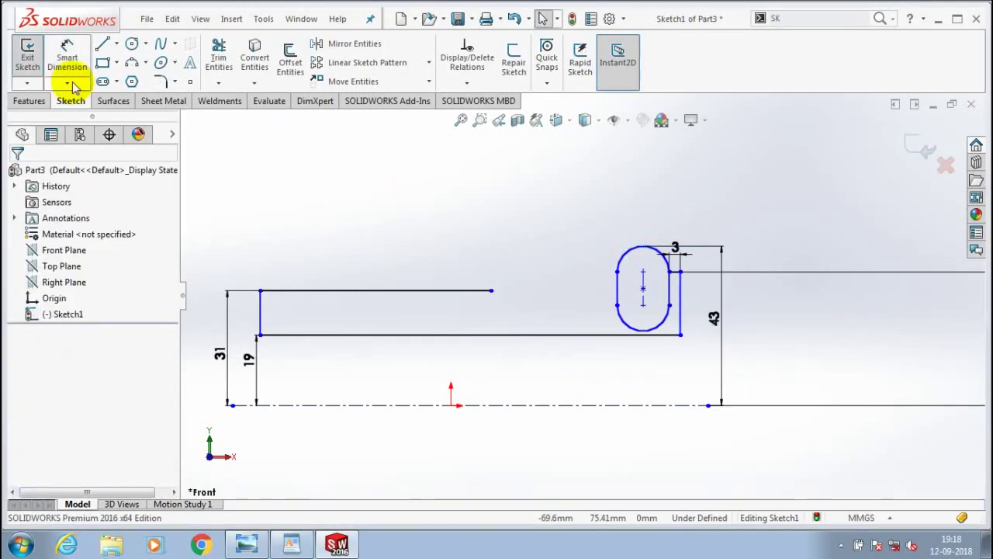
# Dimension the bottom profile line as the 280 mm shaft length.
pyautogui.click(69, 62)
pyautogui.click(395, 336)
pyautogui.click(393, 374)
pyautogui.write('281')
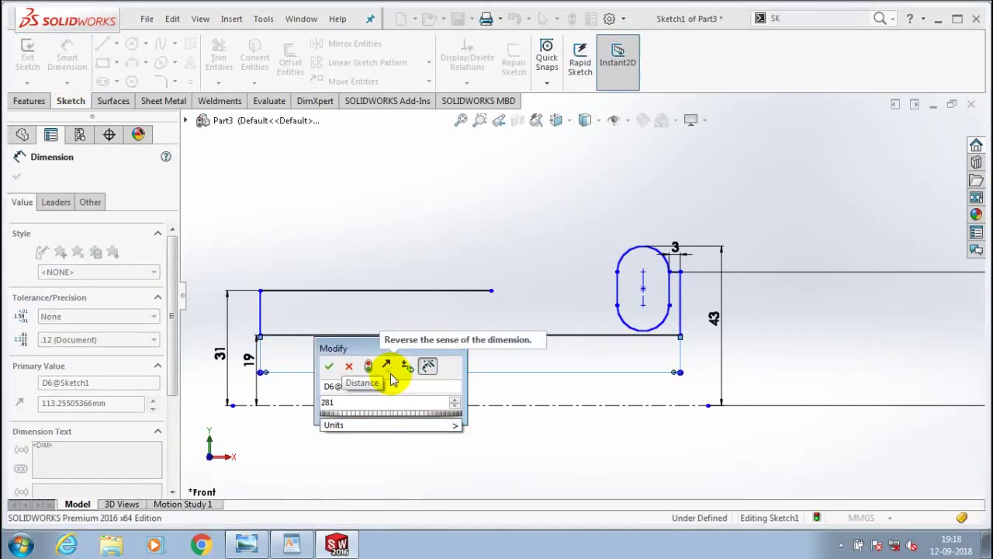
pyautogui.press('Return')
pyautogui.scroll(5, 586, 299)
pyautogui.press('Escape')
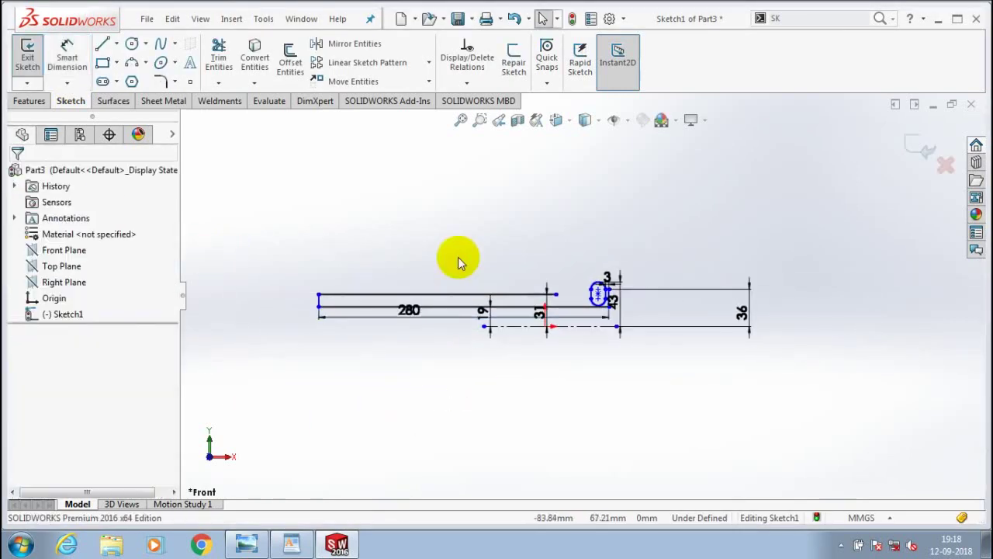
pyautogui.scroll(-5, 595, 292)
pyautogui.scroll(-3, 521, 276)
# Draw lines from the slot's left side down and across to meet the top profile line.
pyautogui.click(102, 44)
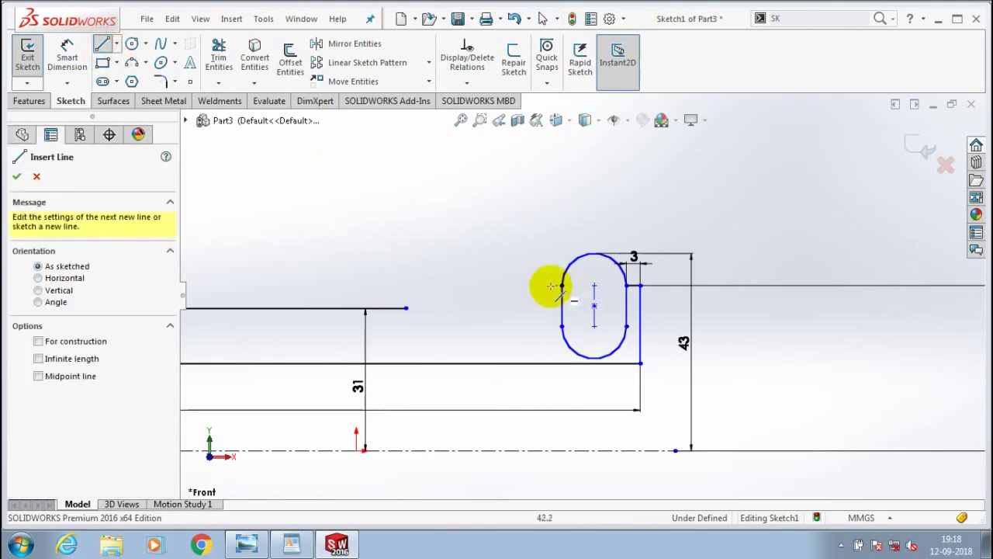
pyautogui.click(538, 285)
pyautogui.click(540, 308)
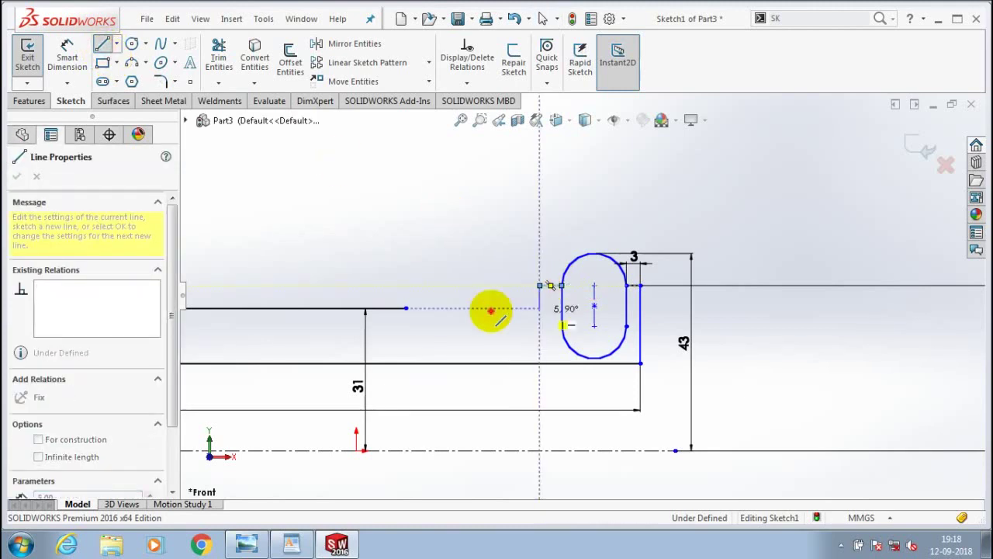
pyautogui.click(410, 310)
pyautogui.press('Escape')
pyautogui.scroll(-3, 447, 304)
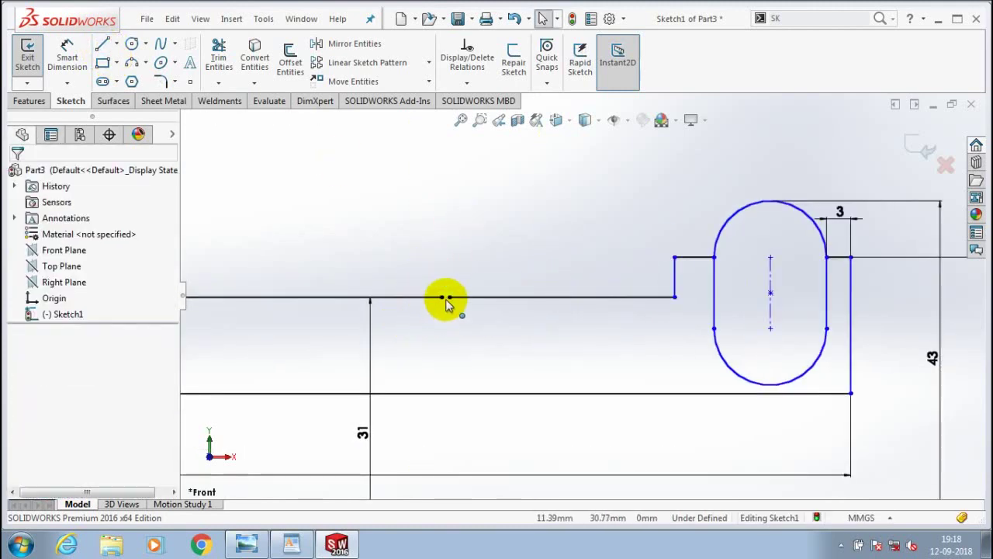
pyautogui.click(448, 298)
pyautogui.scroll(-2, 454, 299)
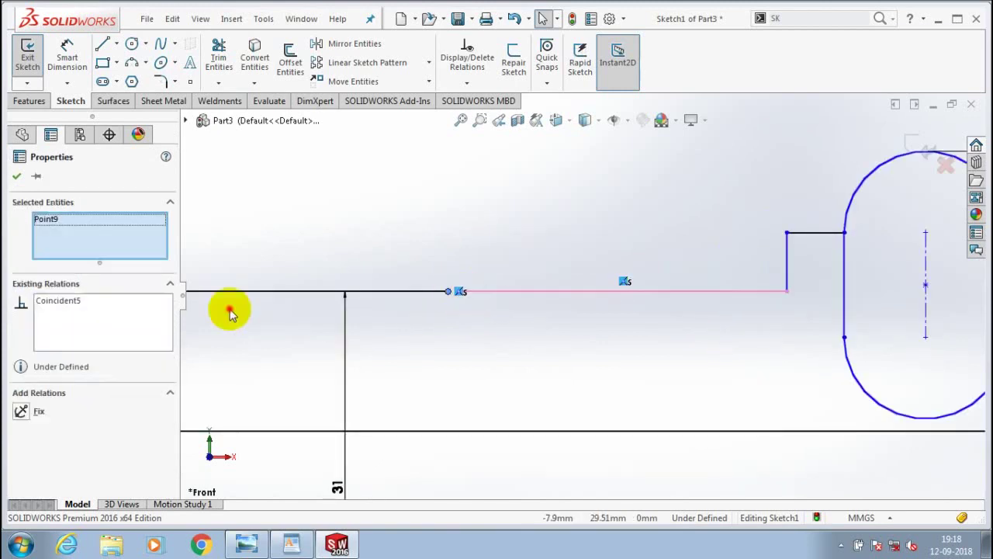
pyautogui.click(16, 177)
# Dimension the slot's side 3 mm from the step.
pyautogui.click(218, 83)
pyautogui.click(232, 98)
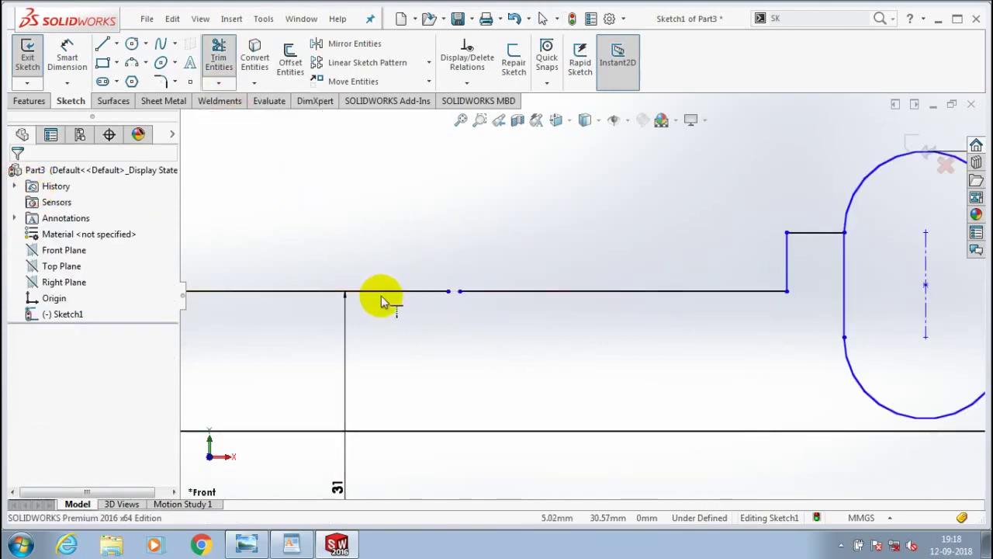
pyautogui.press('f')
pyautogui.press('d')
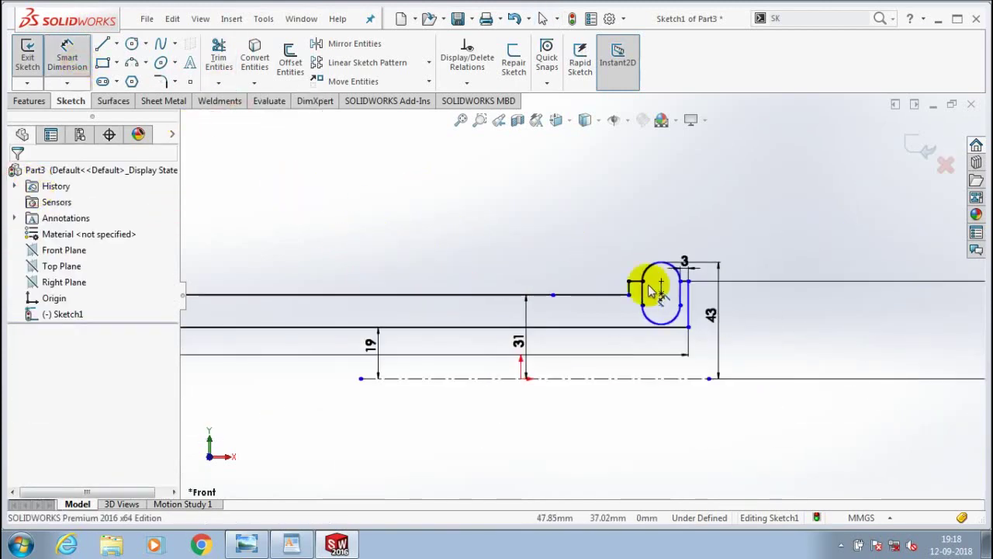
pyautogui.scroll(-3, 650, 290)
pyautogui.click(602, 256)
pyautogui.click(595, 250)
pyautogui.write('3')
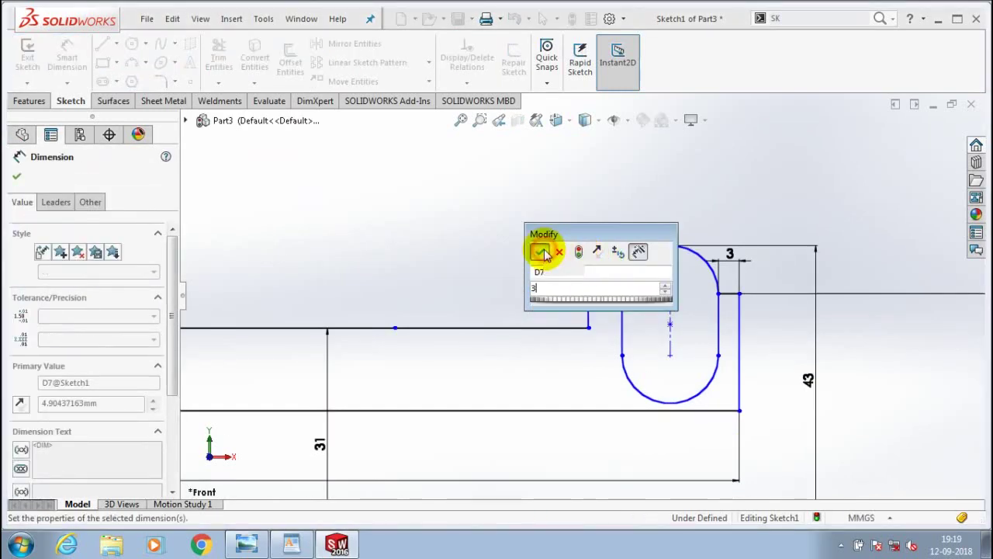
pyautogui.click(540, 251)
pyautogui.press('Escape')
# Power-trim the slot's lower arc and inner side line into an arch, then exit Sketch1.
pyautogui.press('f')
pyautogui.click(219, 60)
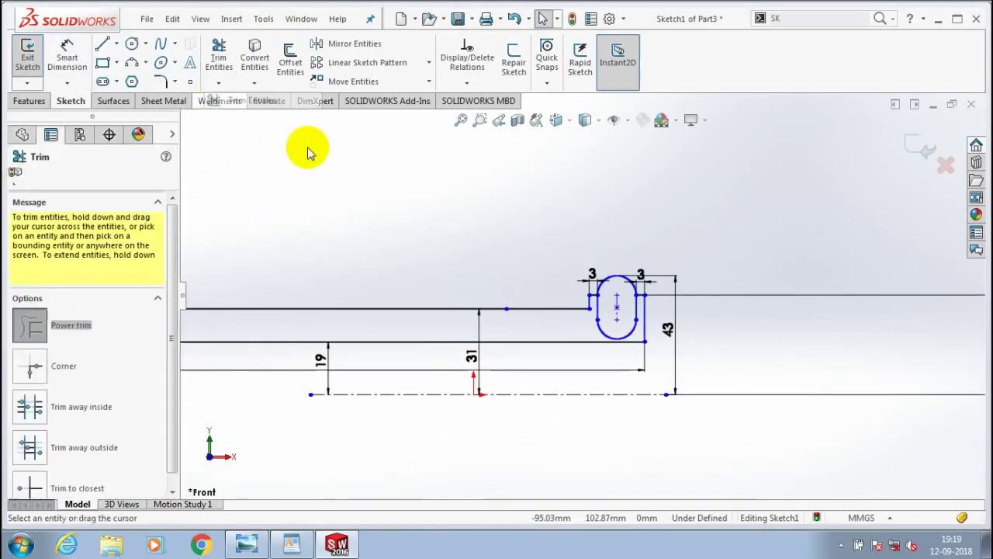
pyautogui.scroll(-3, 594, 288)
pyautogui.scroll(-2, 459, 262)
pyautogui.moveTo(499, 261); pyautogui.dragTo(509, 238)
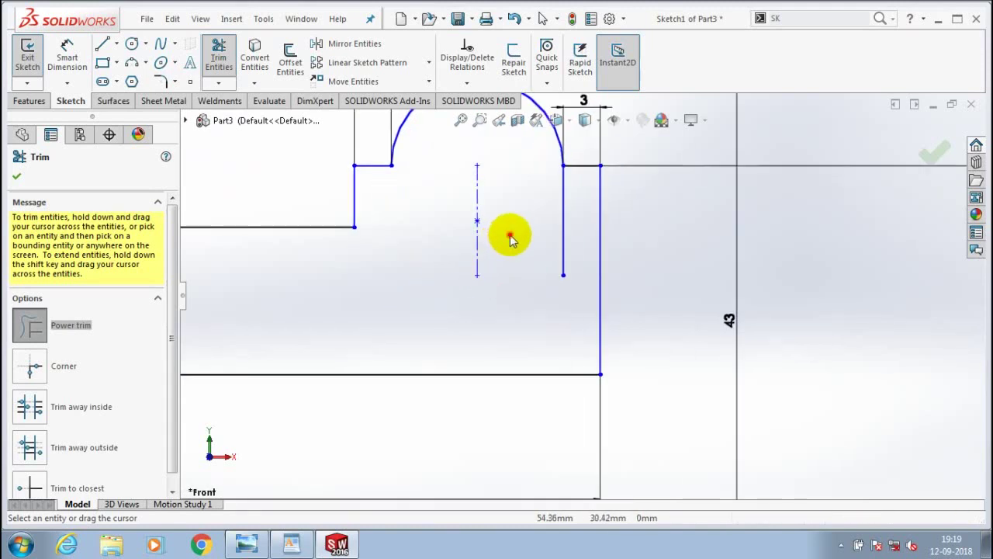
pyautogui.scroll(2, 528, 256)
pyautogui.scroll(5, 466, 287)
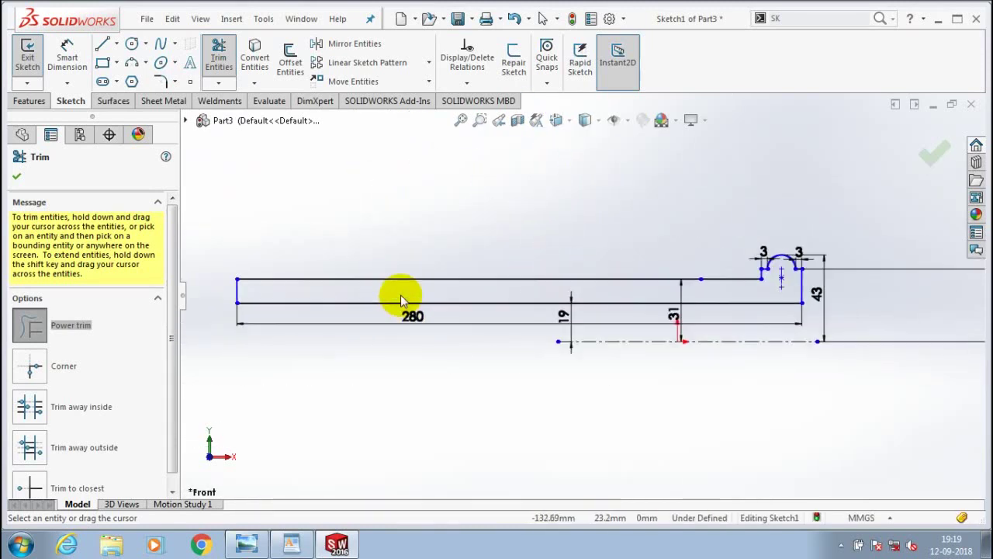
pyautogui.scroll(-1, 400, 295)
pyautogui.click(18, 179)
pyautogui.scroll(2, 629, 234)
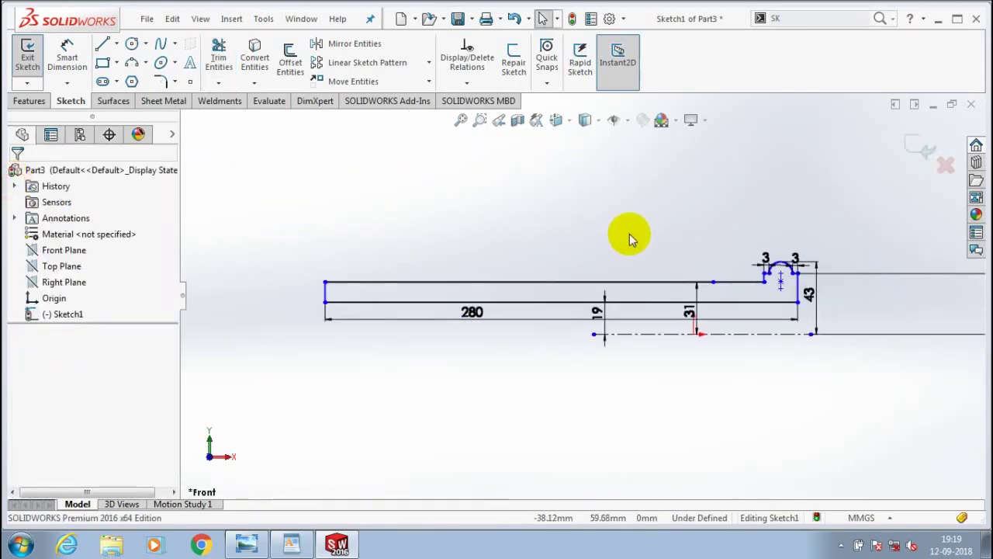
pyautogui.click(28, 56)
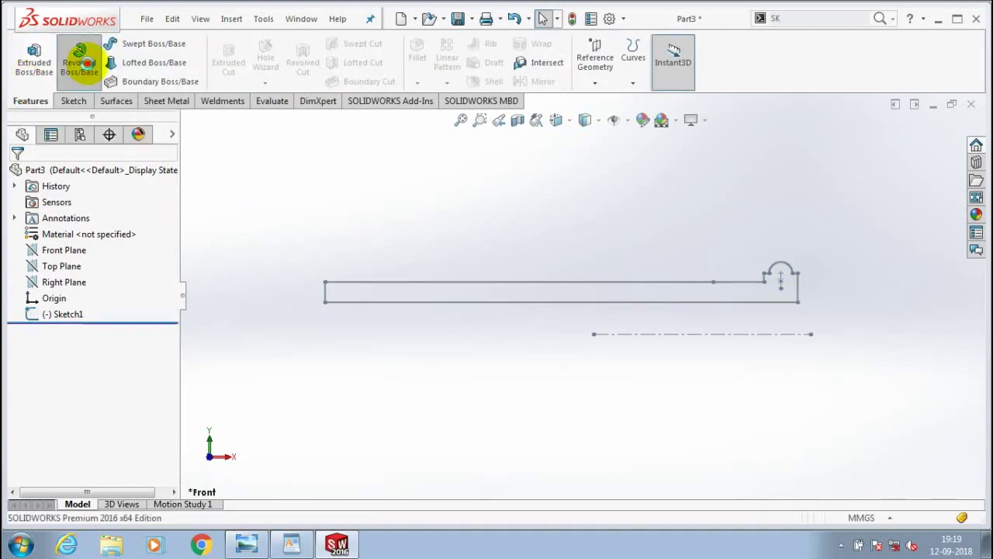
# Revolve Sketch1 360° about the centerline into a flanged hollow tube.
pyautogui.click(79, 58)
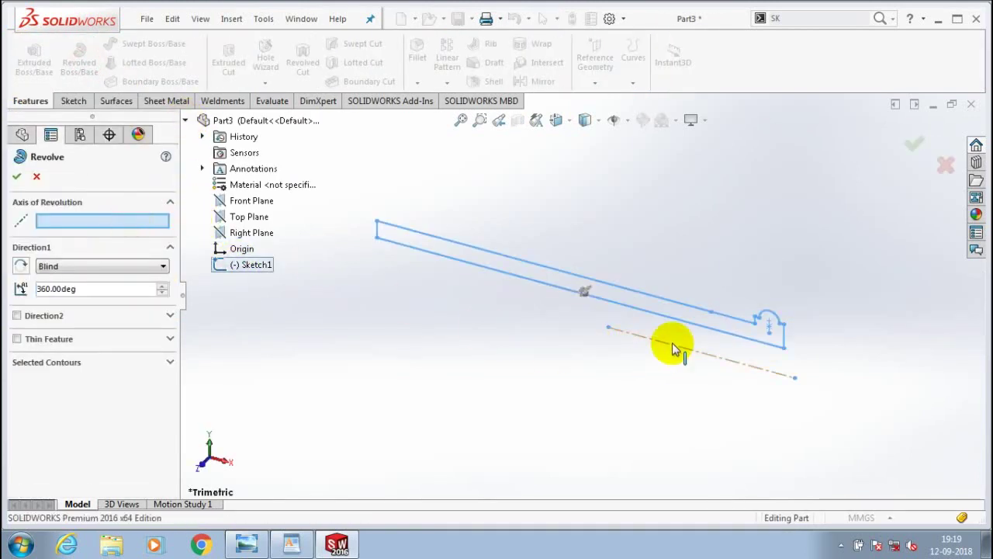
pyautogui.click(673, 360)
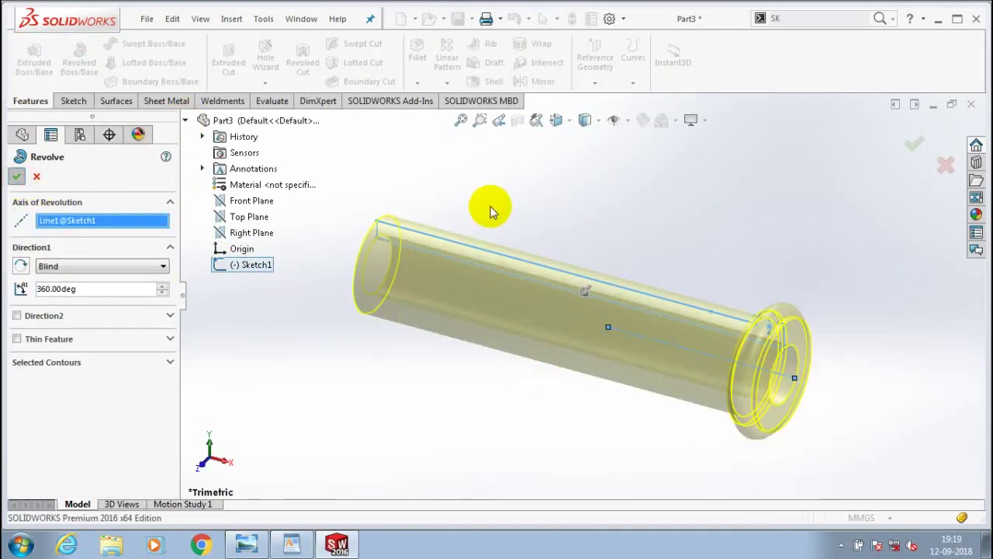
pyautogui.press('Return')
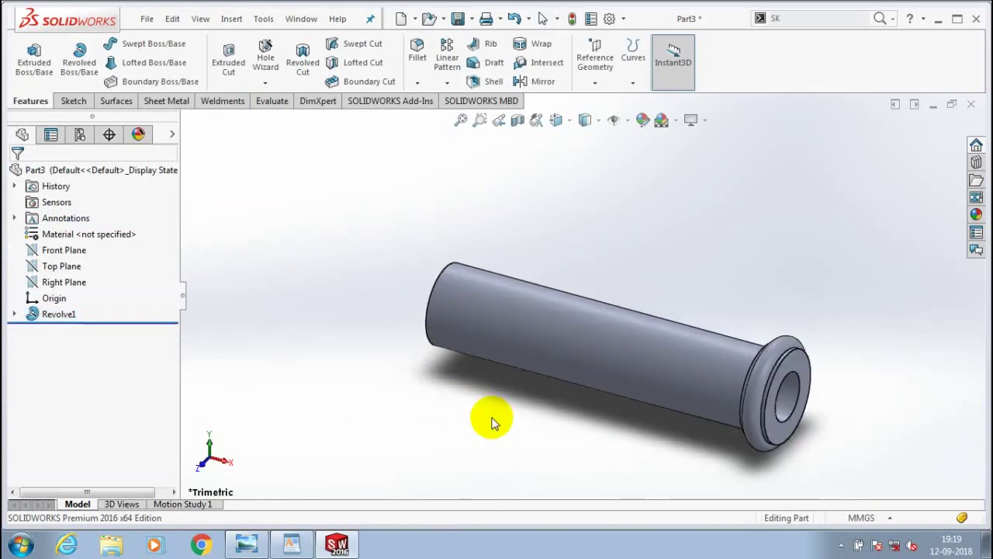
# Create Plane1 offset 70 mm from the tube's plain end face, flipped toward the tube.
pyautogui.moveTo(491, 423)
pyautogui.mouseDown(button='middle')
pyautogui.moveTo(587, 443)
pyautogui.moveTo(603, 421)
pyautogui.moveTo(492, 354)
pyautogui.mouseUp(button='middle')
pyautogui.click(593, 82)
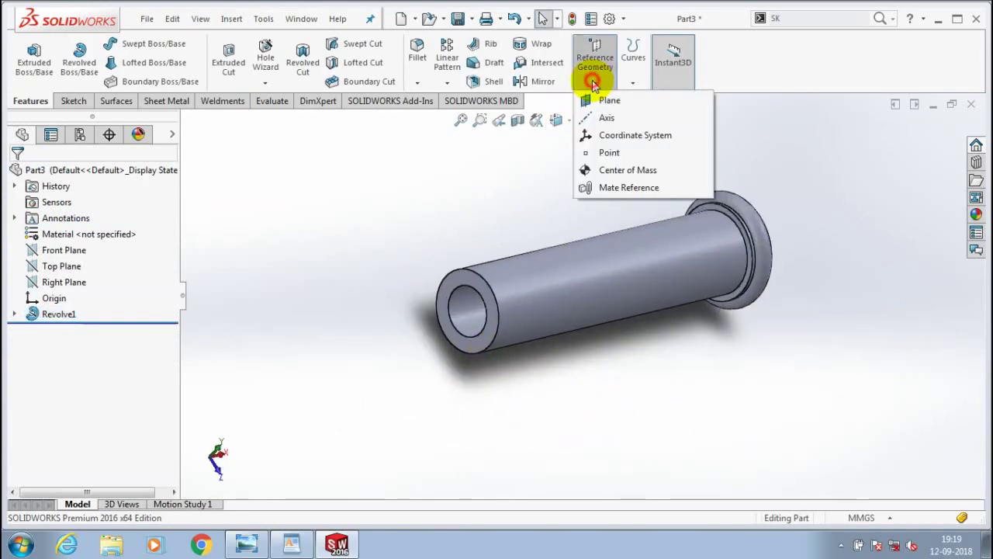
pyautogui.click(609, 100)
pyautogui.click(455, 278)
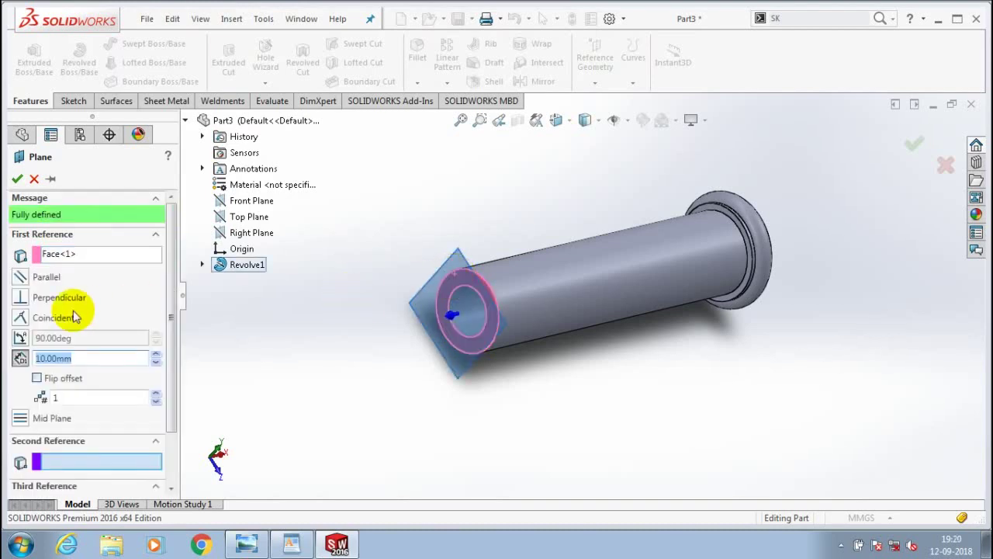
pyautogui.write('70')
pyautogui.press('Return')
pyautogui.click(34, 378)
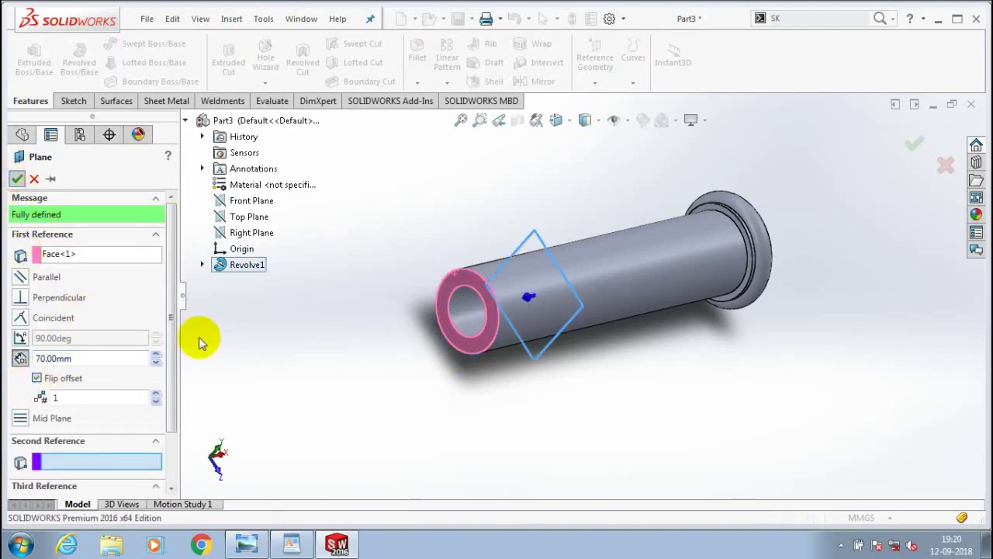
pyautogui.press('Return')
pyautogui.rightClick(67, 334)
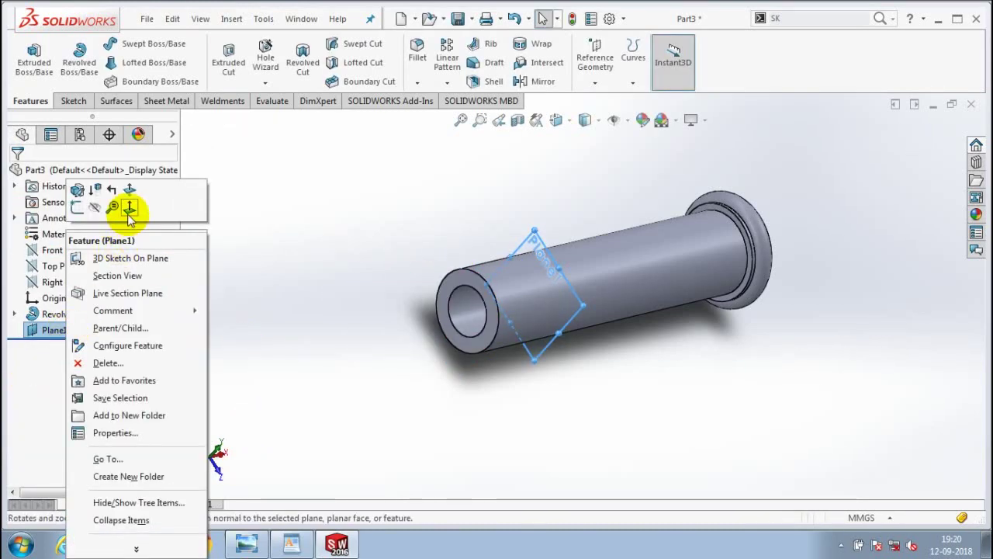
# View Plane1 normal and sketch a centre rectangle below the tube.
pyautogui.click(130, 207)
pyautogui.click(71, 101)
pyautogui.click(117, 62)
pyautogui.click(139, 98)
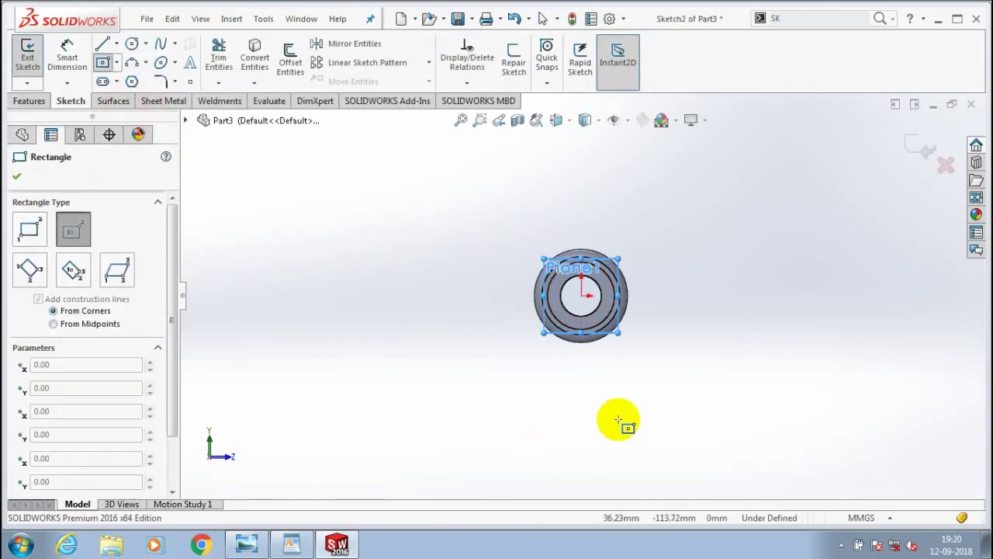
pyautogui.click(581, 428)
pyautogui.click(661, 443)
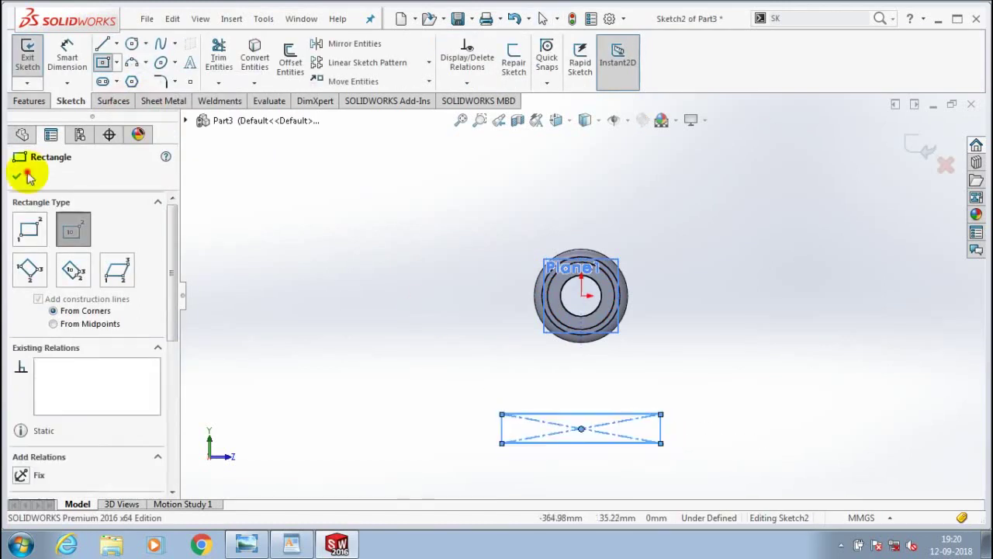
pyautogui.click(17, 176)
# Draw a small open box of lines on the rectangle's bottom edge.
pyautogui.click(102, 46)
pyautogui.scroll(-2, 505, 377)
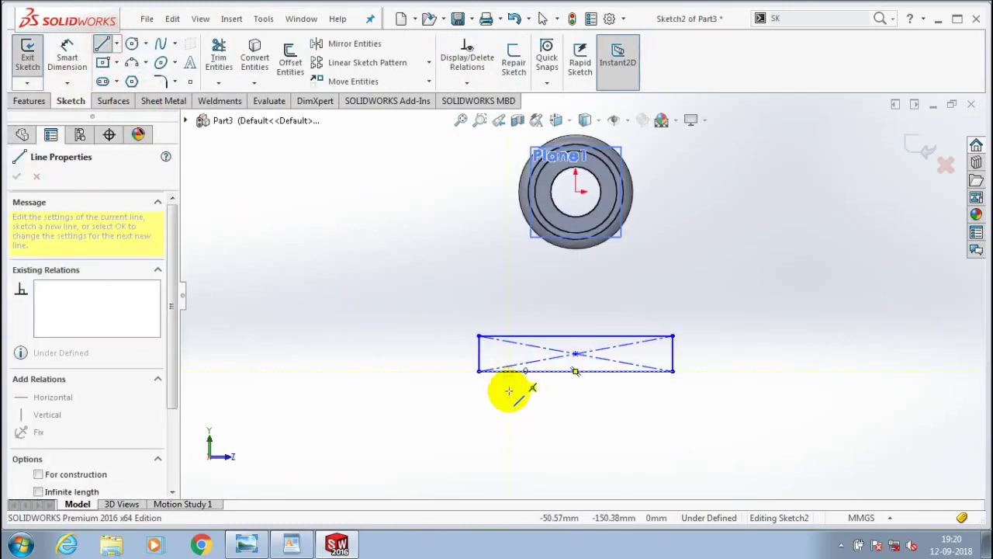
pyautogui.click(509, 393)
pyautogui.click(529, 393)
pyautogui.click(529, 370)
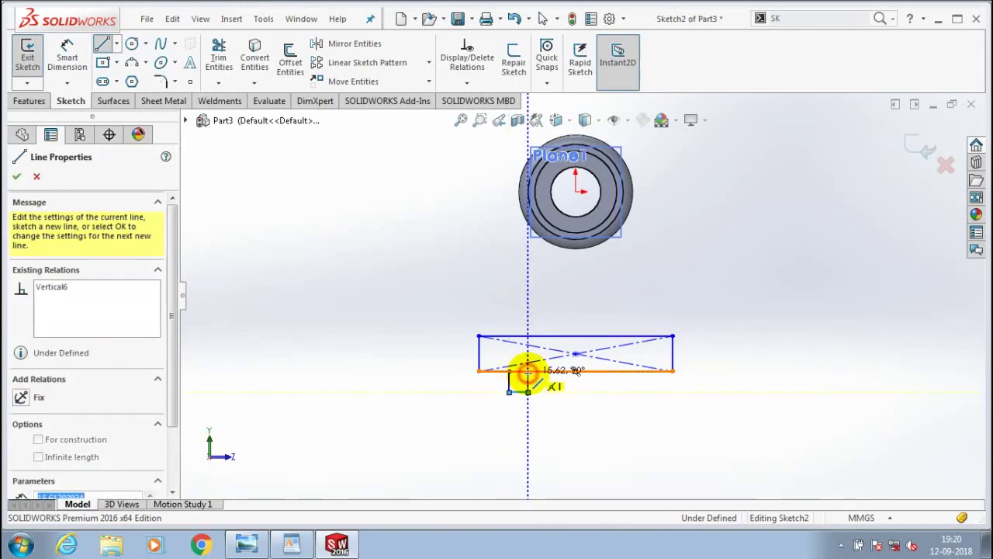
pyautogui.press('Escape')
# Add a vertical centreline running through the rectangle.
pyautogui.click(575, 304)
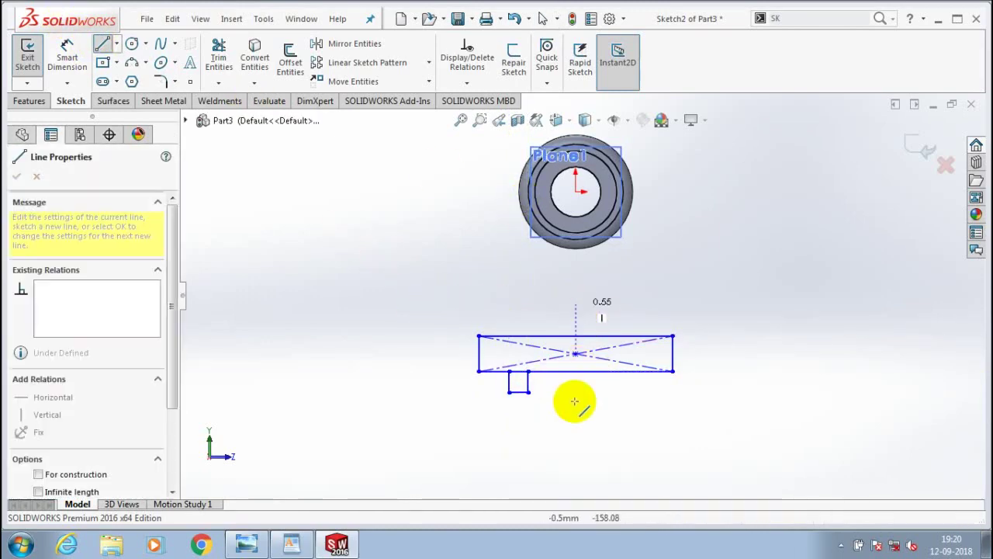
pyautogui.click(576, 410)
pyautogui.press('Escape')
pyautogui.click(576, 314)
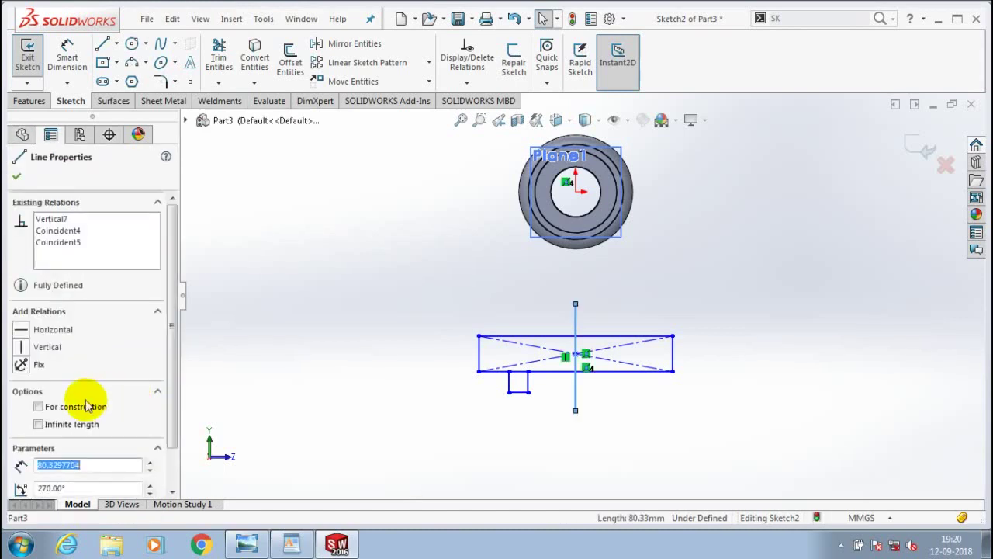
pyautogui.press('Escape')
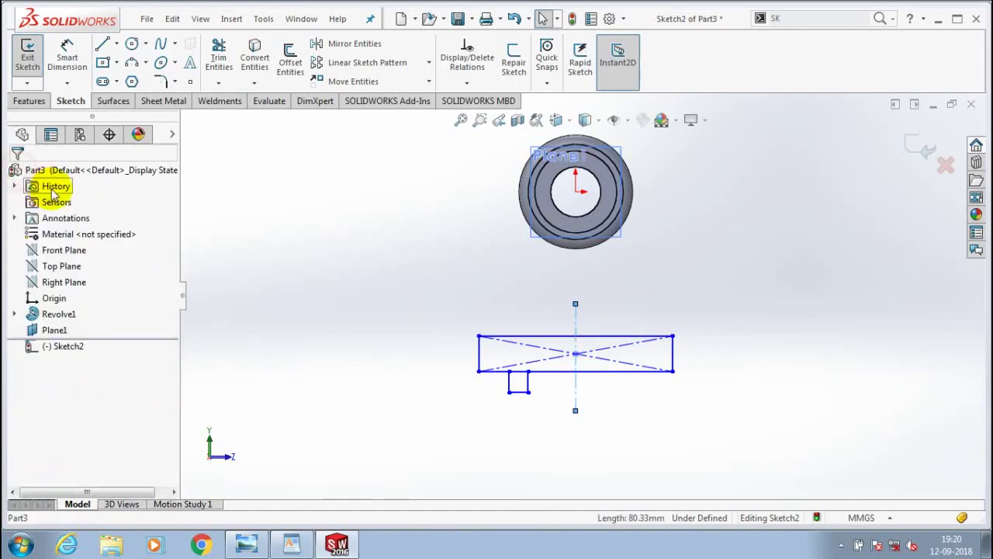
# Dimension the rectangle's height to 25 mm.
pyautogui.press('d')
pyautogui.press('Escape')
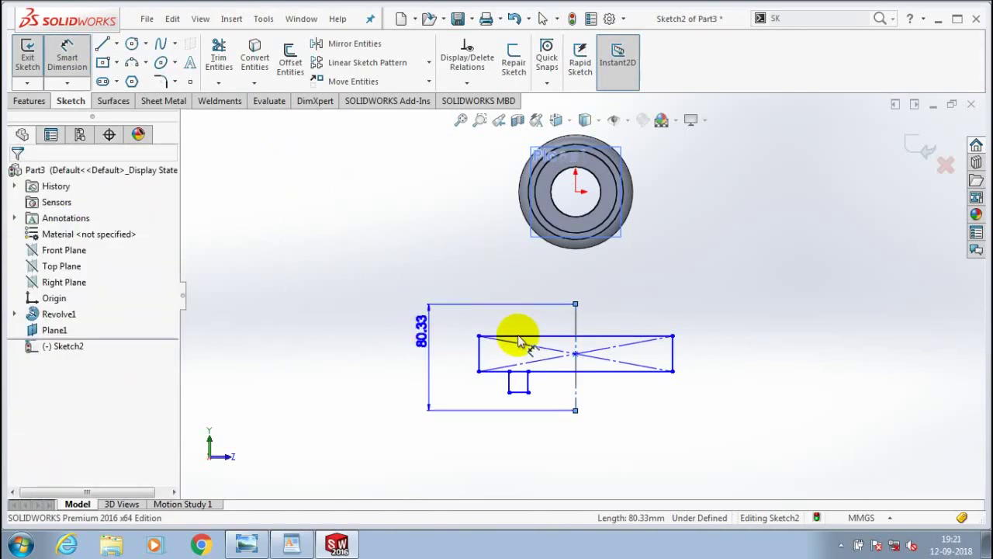
pyautogui.click(502, 344)
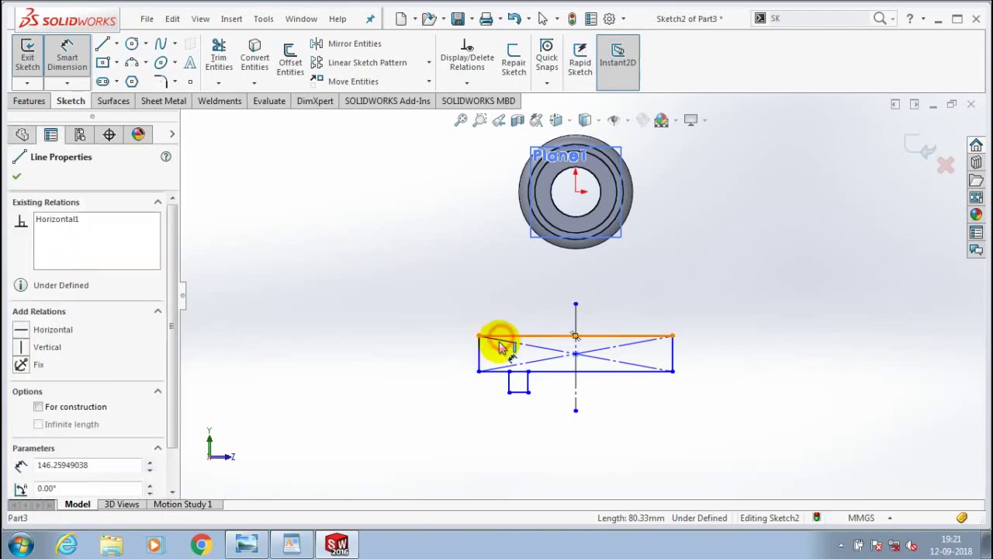
pyautogui.click(438, 353)
pyautogui.write('25')
pyautogui.click(385, 353)
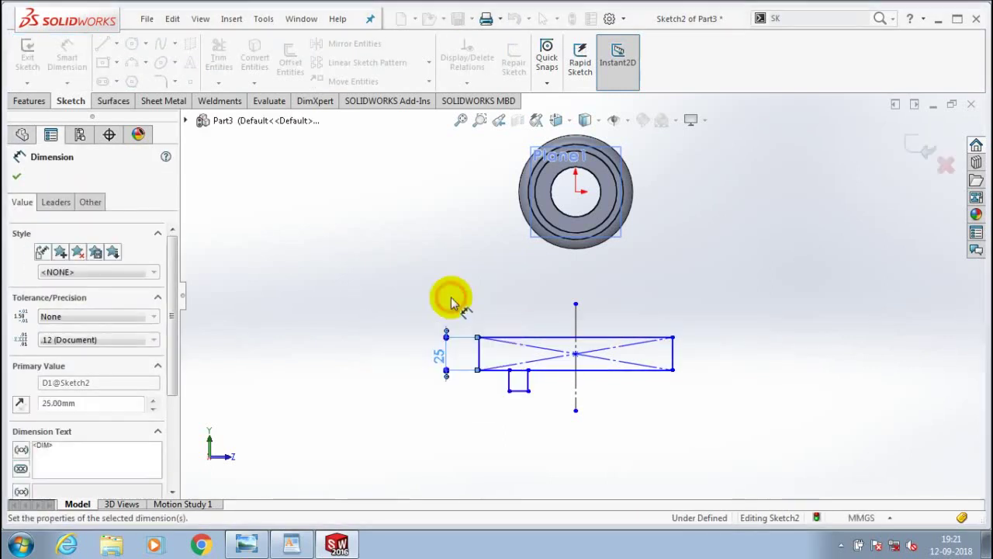
pyautogui.press('Escape')
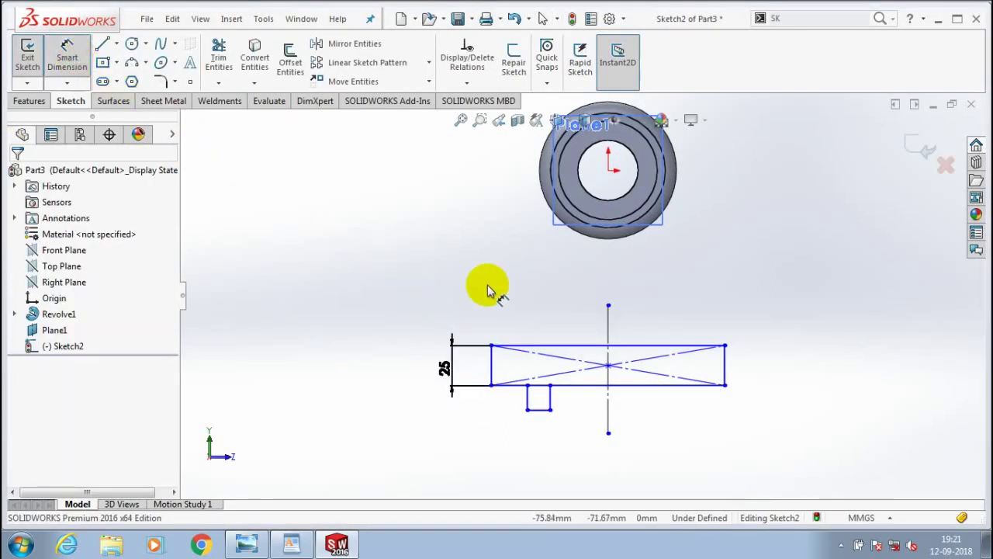
# Dimension the rectangle's width to 150 mm.
pyautogui.click(730, 358)
pyautogui.click(500, 357)
pyautogui.click(603, 280)
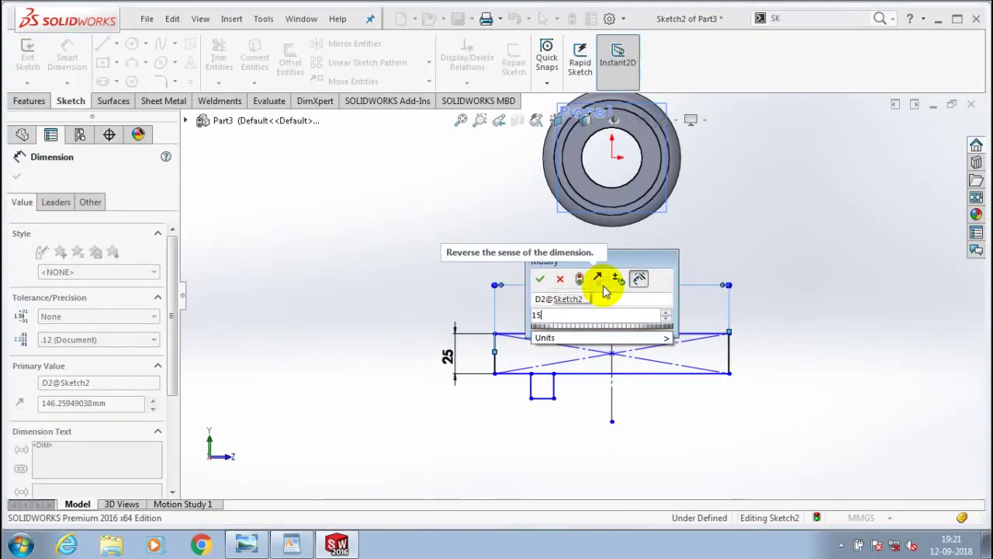
pyautogui.write('150')
pyautogui.click(540, 280)
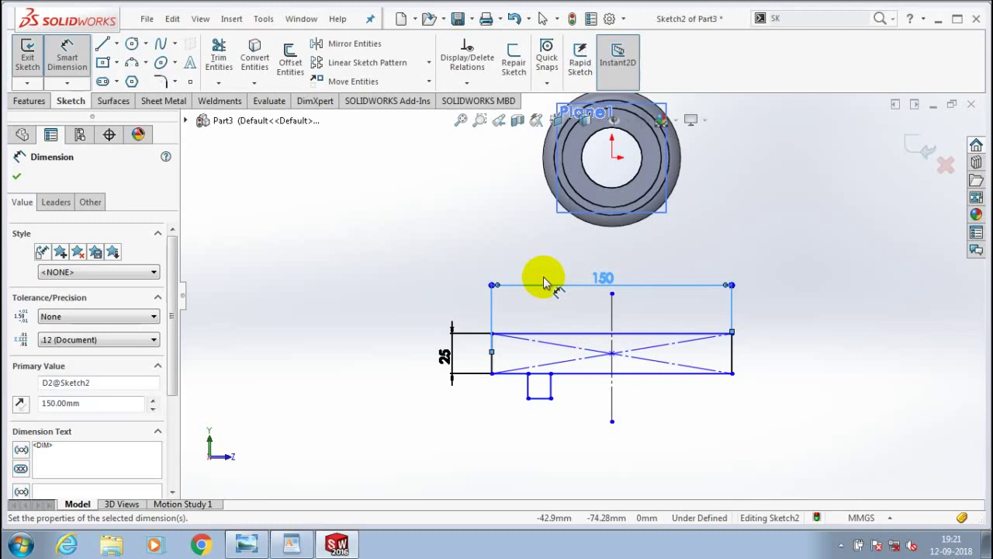
pyautogui.click(26, 183)
pyautogui.moveTo(306, 283); pyautogui.dragTo(269, 307, button='right')
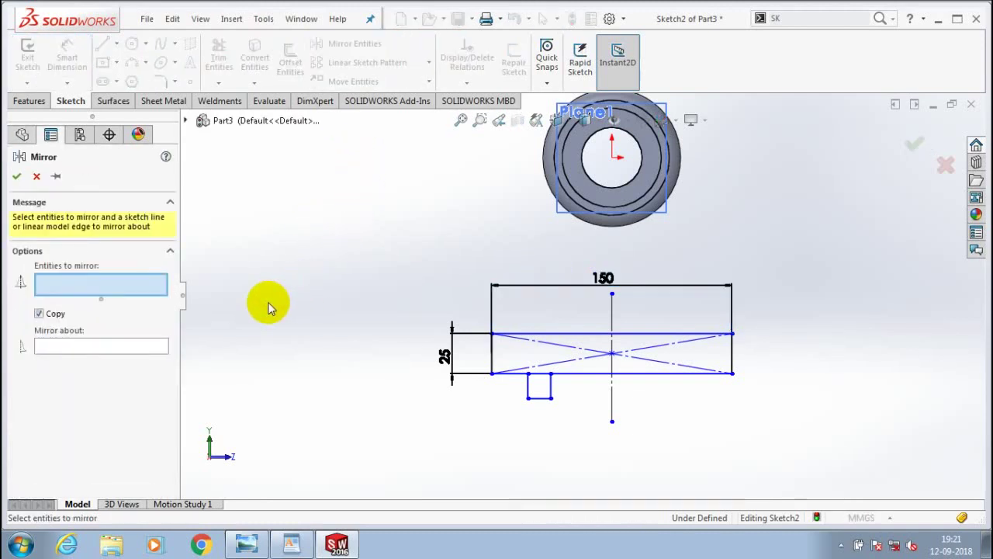
# Mirror the small box about the vertical centreline to form the second foot.
pyautogui.click(527, 391)
pyautogui.click(551, 397)
pyautogui.click(144, 371)
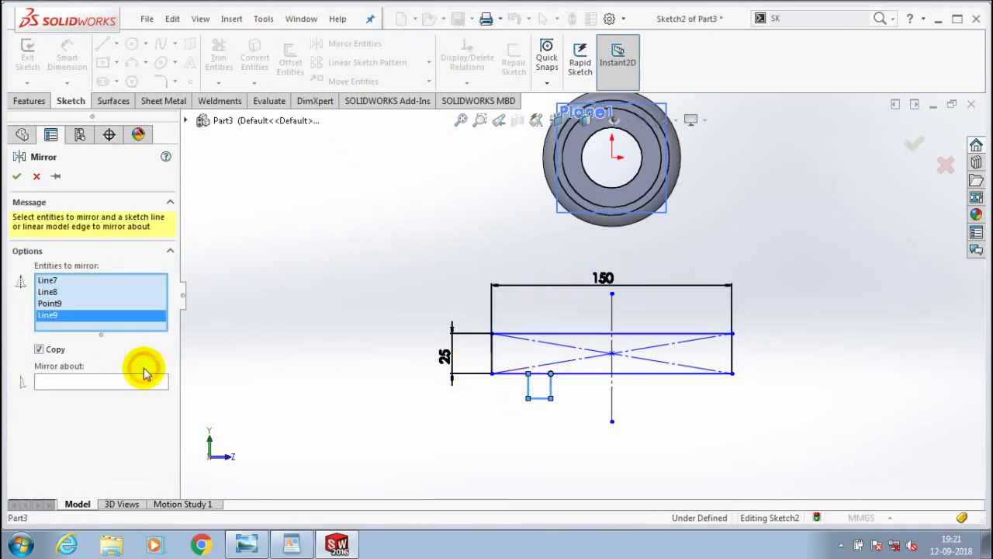
pyautogui.click(609, 318)
pyautogui.click(17, 176)
# Dimension the feet spacing: 108 mm outside and 76 mm inside.
pyautogui.click(67, 58)
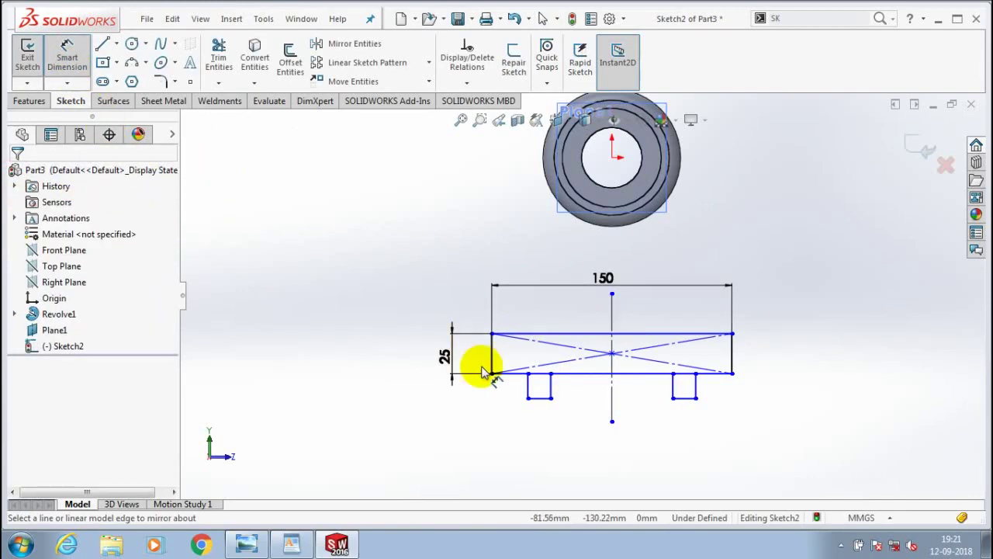
pyautogui.click(527, 386)
pyautogui.click(695, 385)
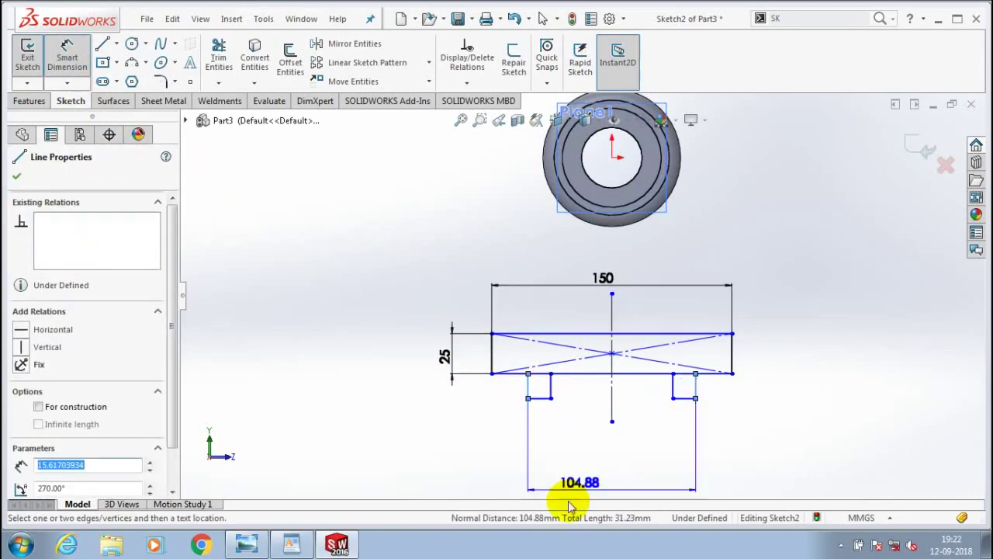
pyautogui.click(589, 477)
pyautogui.write('108')
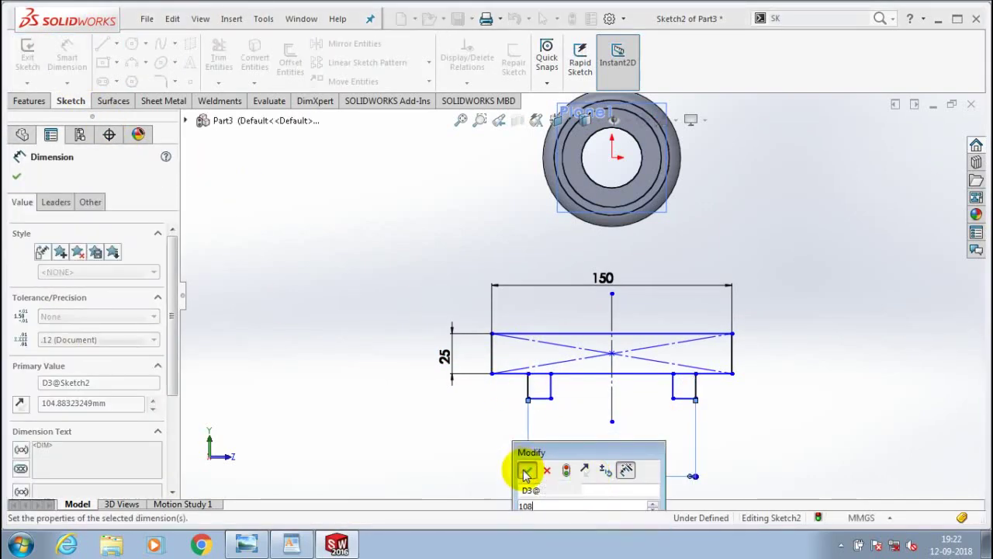
pyautogui.click(526, 471)
pyautogui.click(549, 388)
pyautogui.click(671, 392)
pyautogui.click(601, 434)
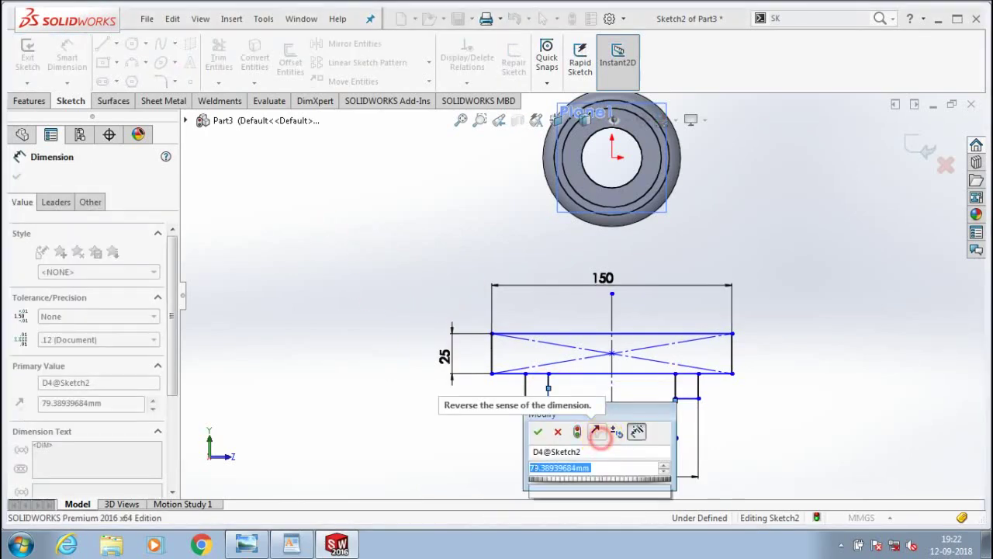
pyautogui.write('76')
pyautogui.click(551, 432)
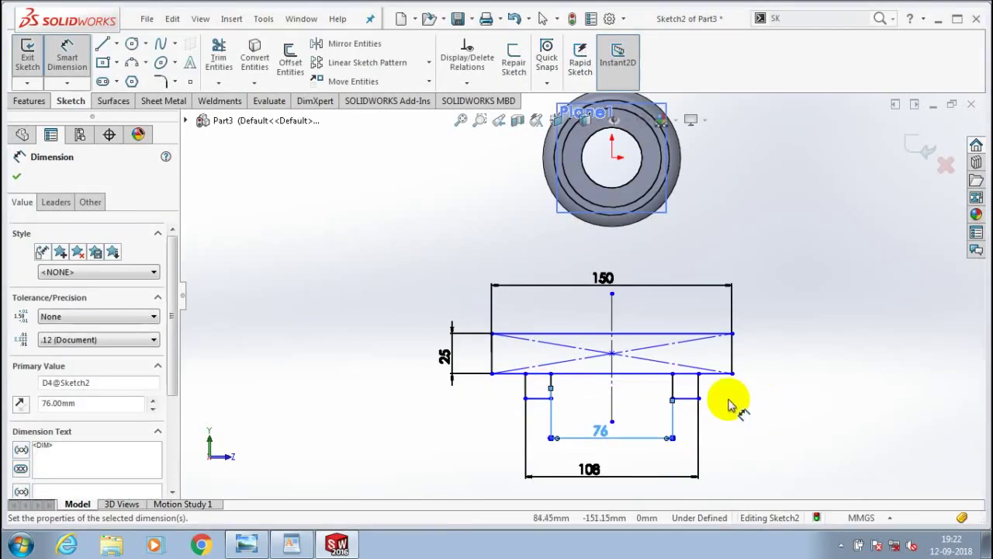
# Set the foot height to 20 mm.
pyautogui.click(698, 387)
pyautogui.click(771, 388)
pyautogui.write('20')
pyautogui.press('Return')
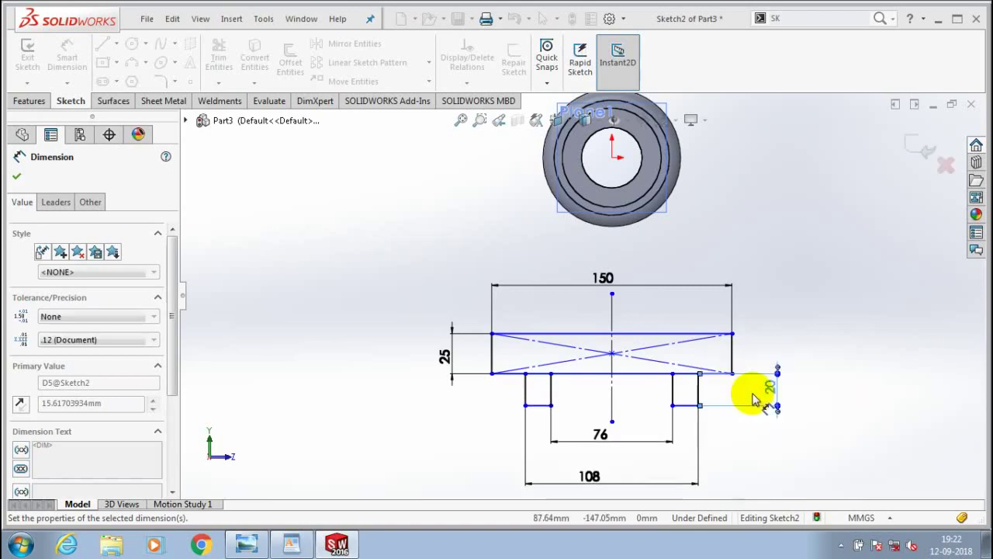
pyautogui.click(223, 293)
# Trim away the short extra line inside the left foot.
pyautogui.click(219, 82)
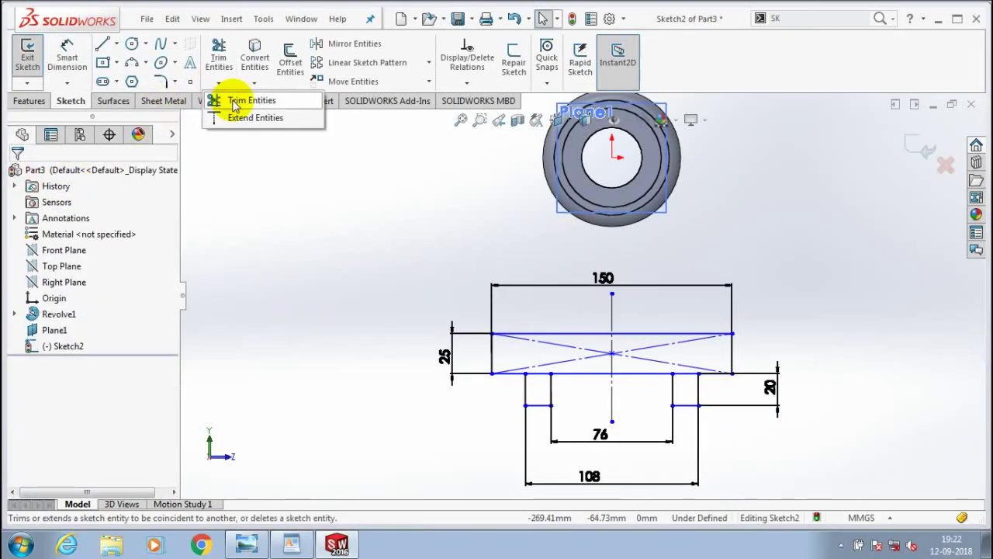
pyautogui.click(221, 98)
pyautogui.scroll(-2, 518, 334)
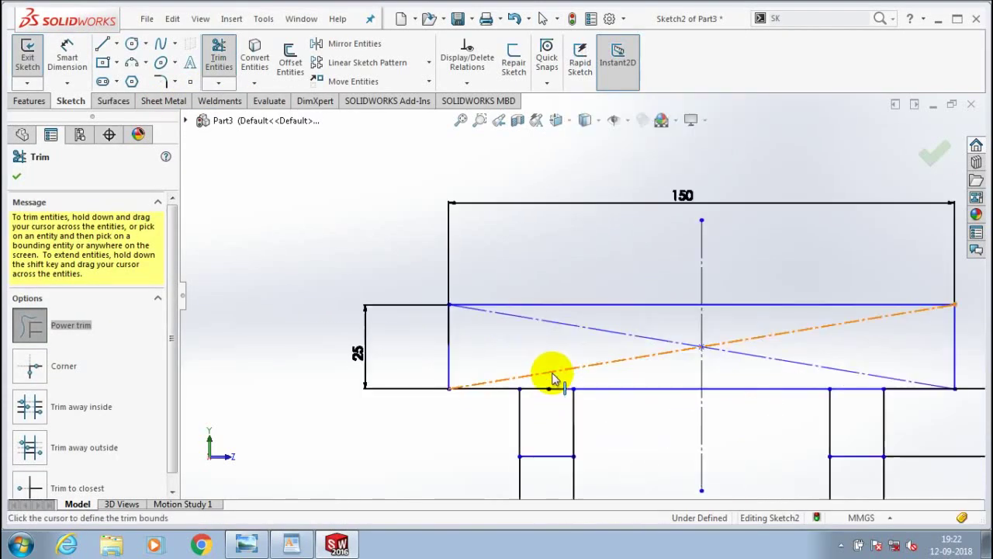
pyautogui.scroll(-2, 554, 398)
pyautogui.moveTo(561, 376); pyautogui.dragTo(554, 411)
pyautogui.scroll(2, 554, 411)
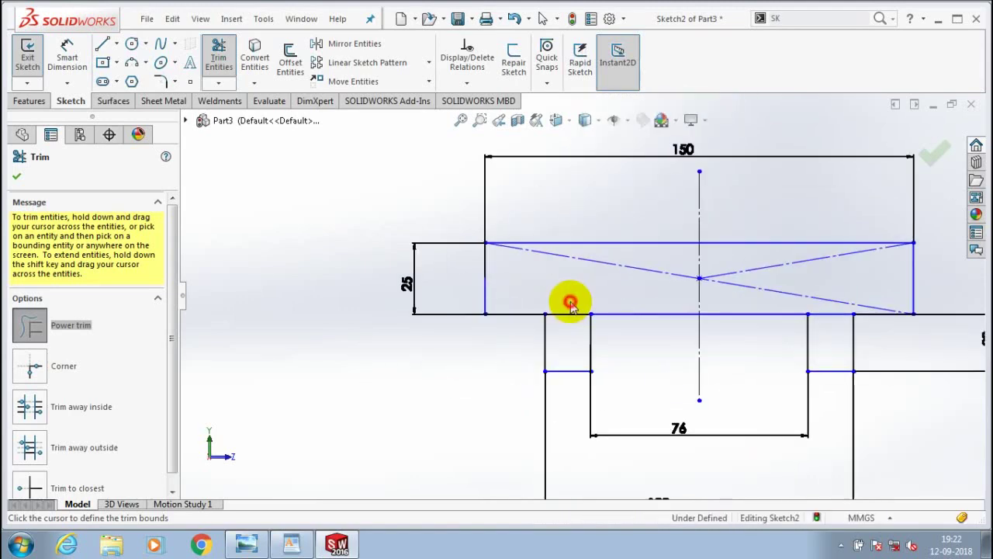
pyautogui.scroll(-1, 644, 319)
pyautogui.scroll(-1, 399, 310)
pyautogui.scroll(1, 455, 288)
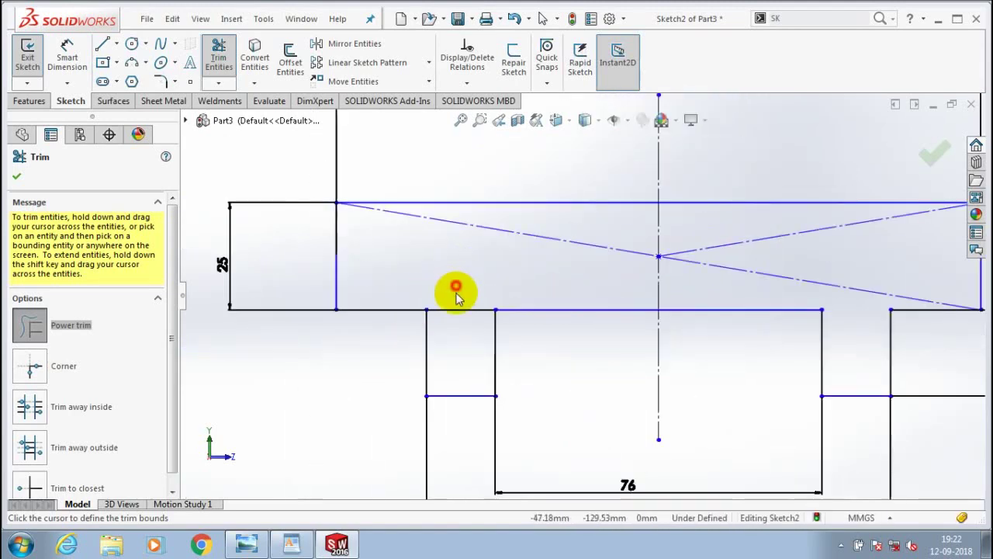
pyautogui.scroll(3, 491, 320)
pyautogui.press('Escape')
pyautogui.scroll(-2, 465, 287)
pyautogui.scroll(1, 417, 249)
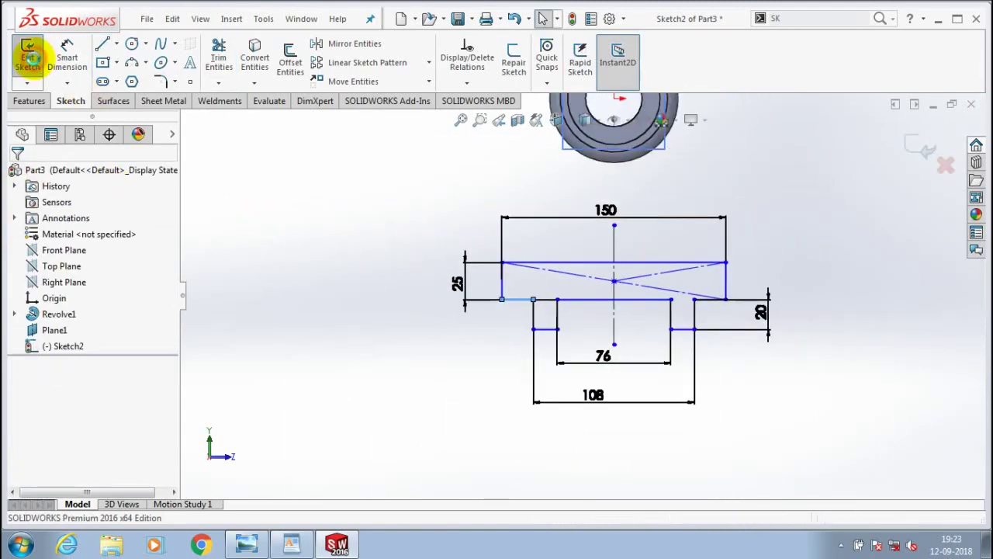
# Extrude Sketch2 as a Blind boss 242 mm deep to form the footed base plate.
pyautogui.click(28, 101)
pyautogui.click(927, 147)
pyautogui.click(34, 62)
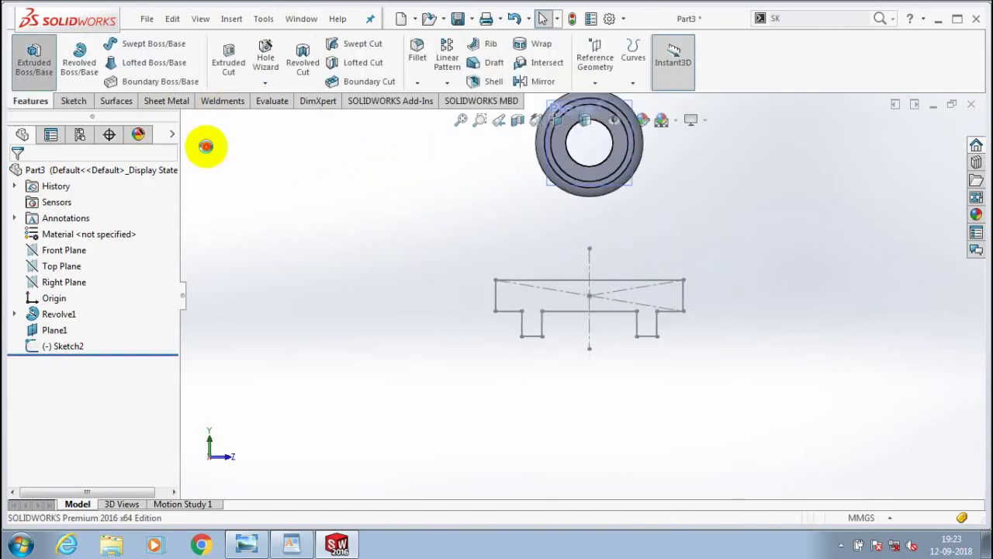
pyautogui.click(186, 120)
pyautogui.click(247, 296)
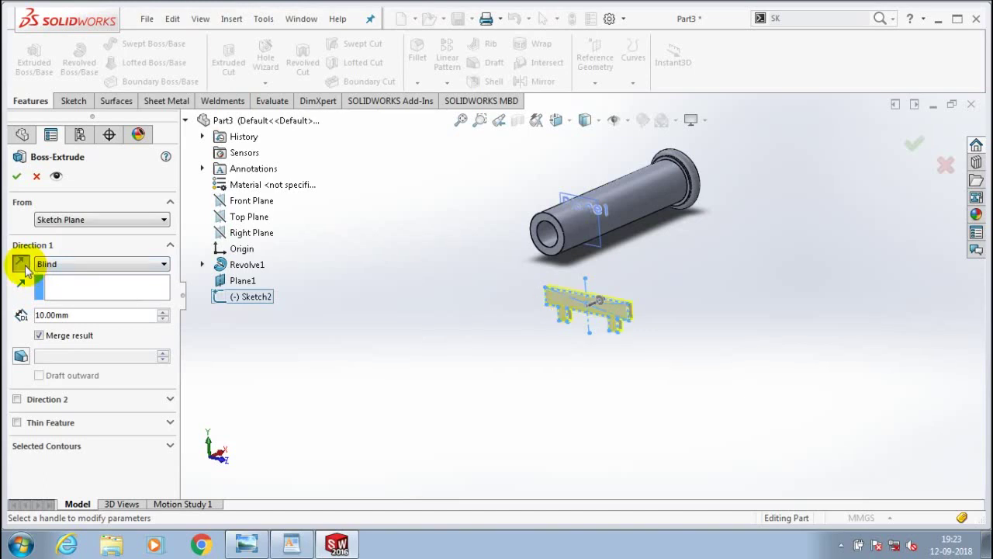
pyautogui.write('242')
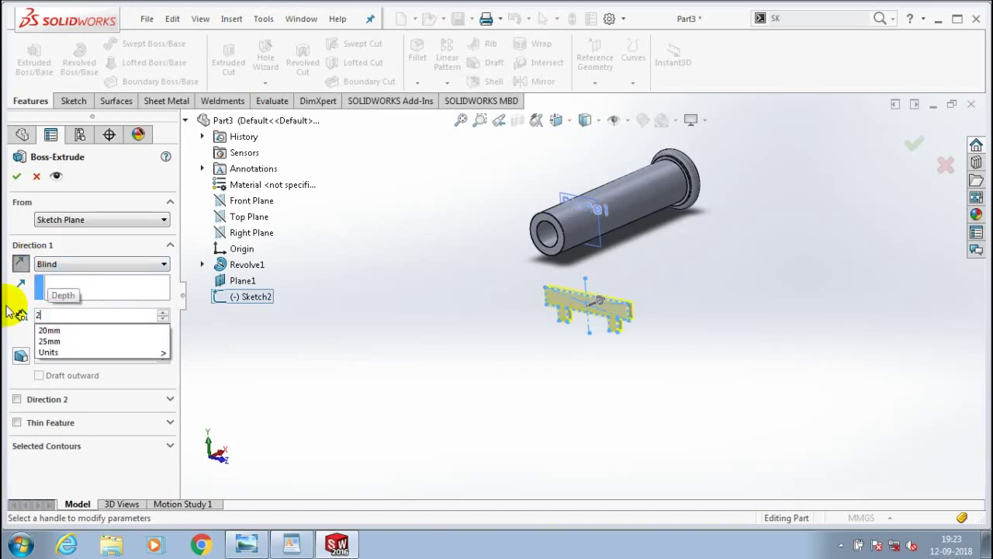
pyautogui.press('Return')
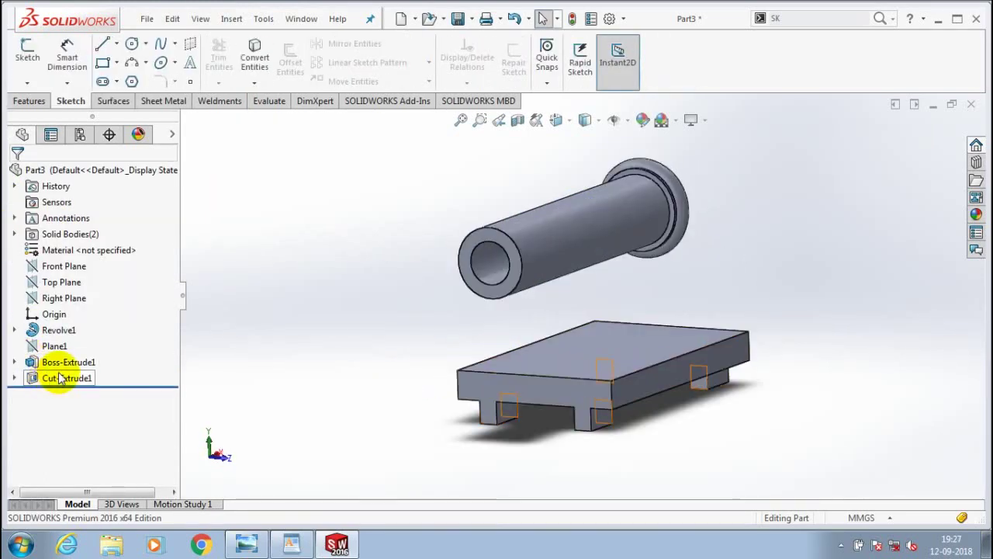
# Edit Sketch2 to place the plate top 125 mm below the shaft origin, rebuild, view isometric.
pyautogui.rightClick(58, 361)
pyautogui.click(243, 314)
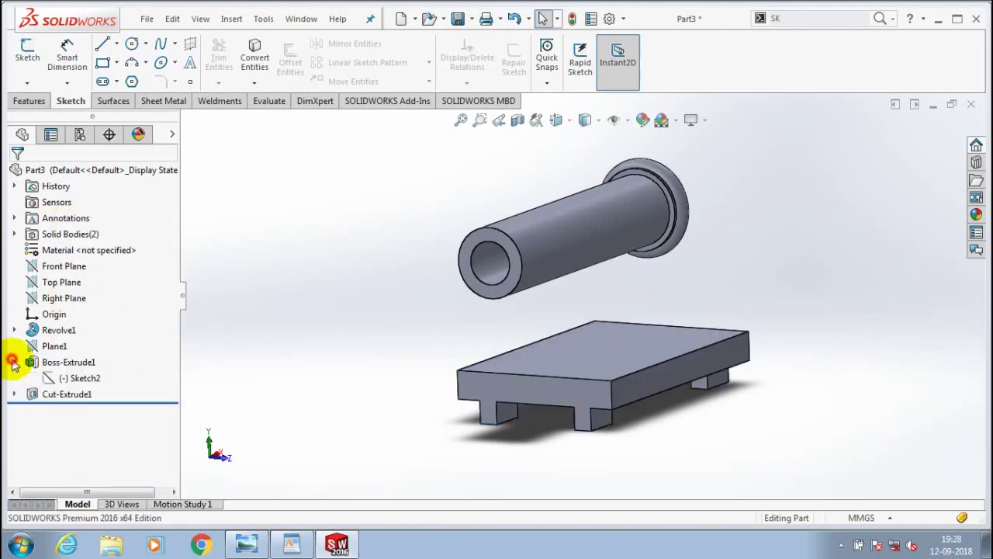
pyautogui.rightClick(78, 378)
pyautogui.click(79, 285)
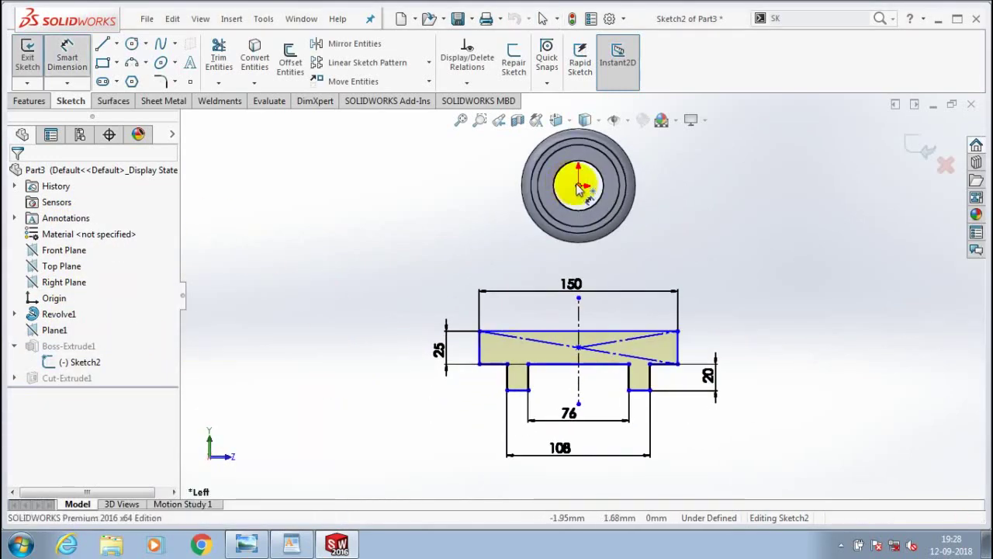
pyautogui.click(578, 186)
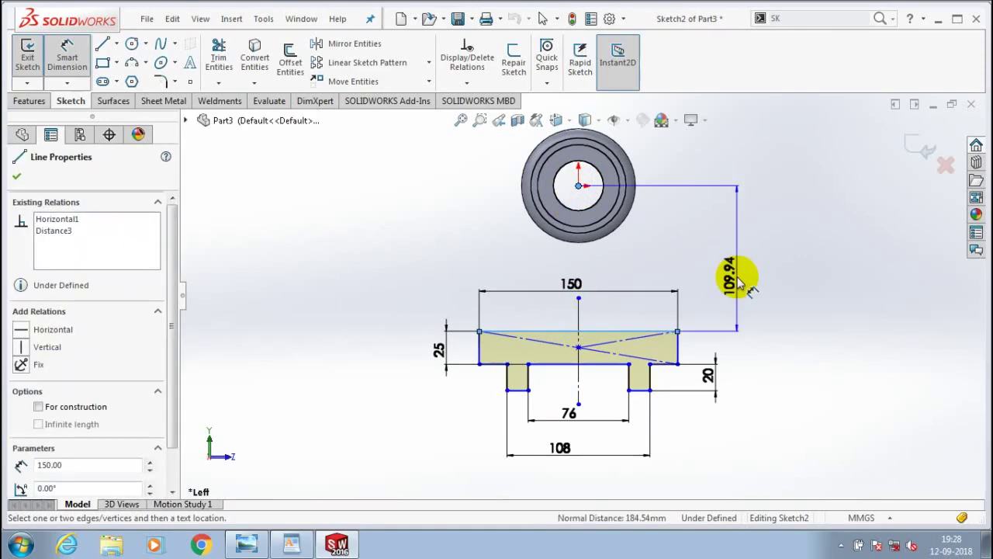
pyautogui.click(739, 284)
pyautogui.write('125')
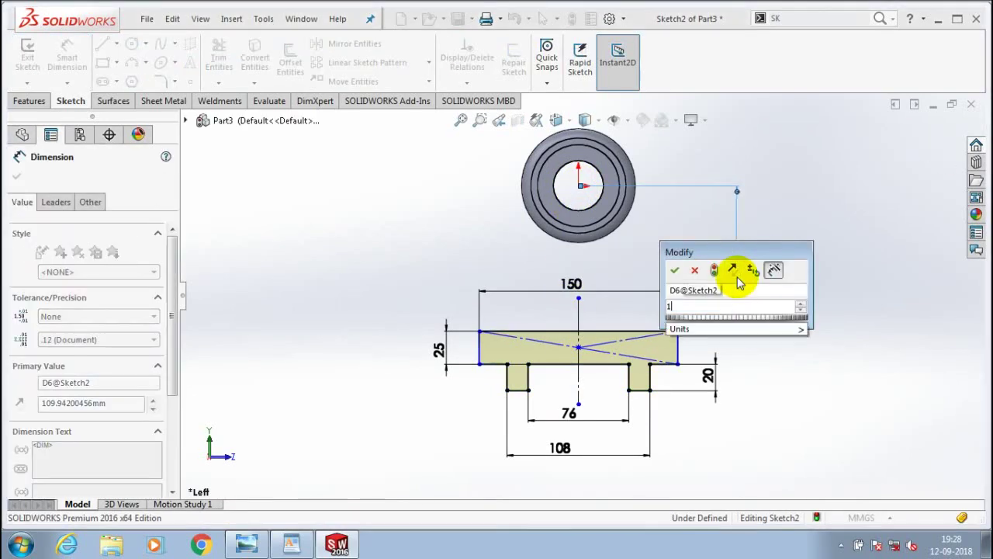
pyautogui.press('Return')
pyautogui.hotkey('ctrl', 'b')
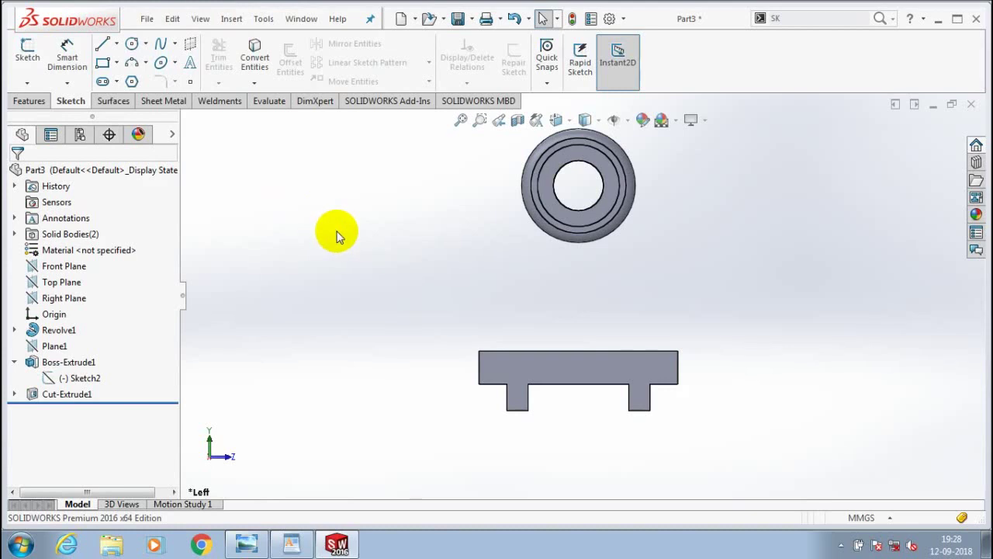
pyautogui.hotkey('ctrl', '7')
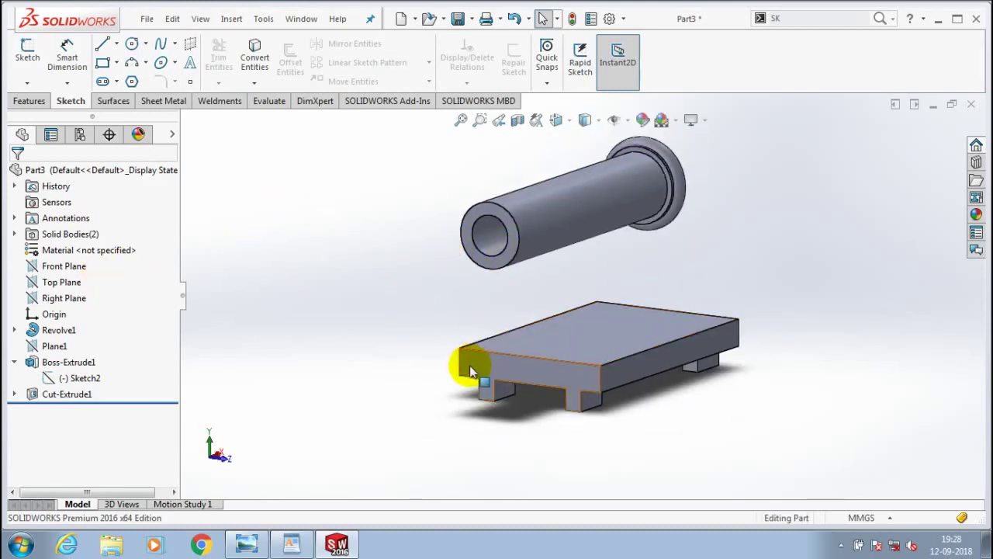
# Start a sketch on the base plate's end face and project its top edge.
pyautogui.hotkey('ctrl', '3')
pyautogui.doubleClick(581, 379)
pyautogui.click(27, 50)
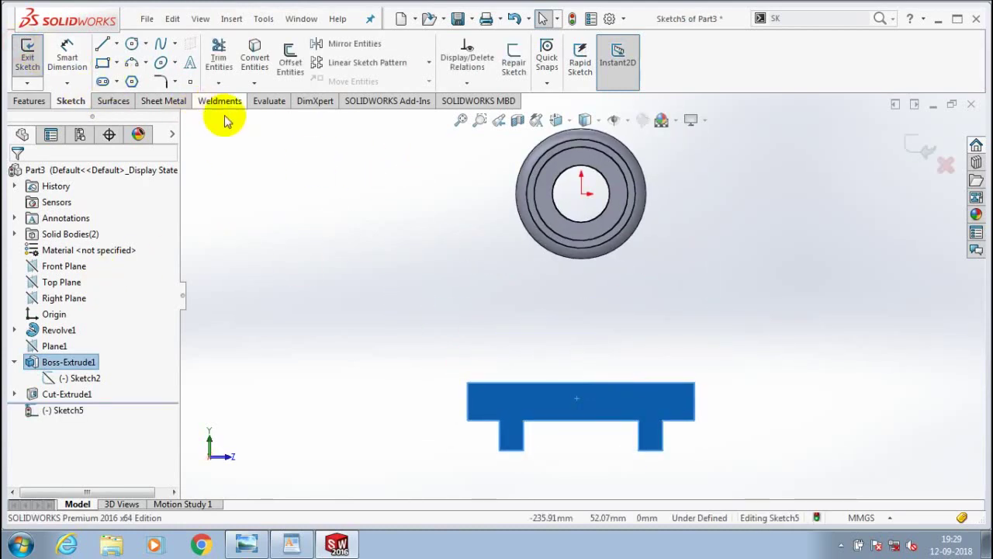
pyautogui.press('Left')
pyautogui.press('Left')
pyautogui.click(549, 239)
pyautogui.click(256, 68)
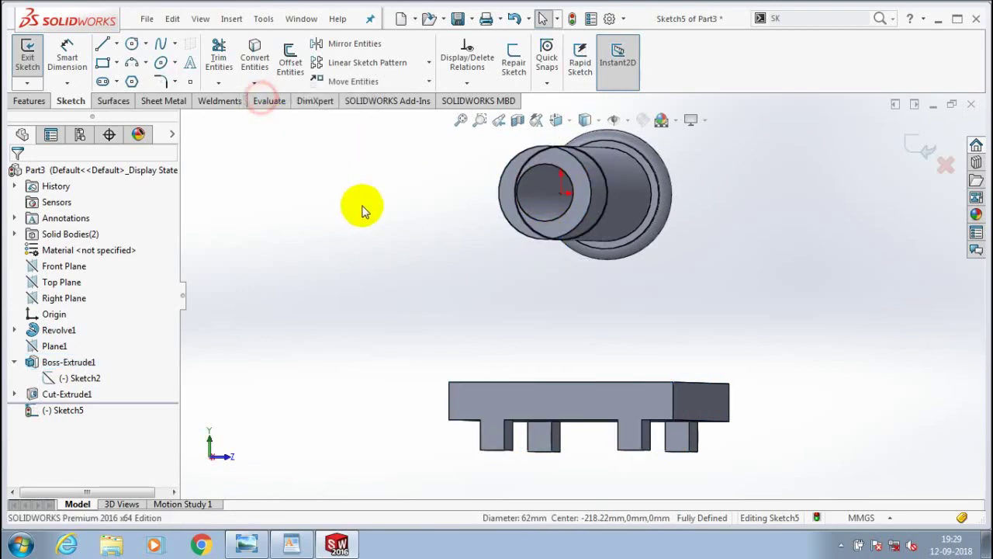
pyautogui.hotkey('ctrl', '3')
pyautogui.rightClick(348, 301)
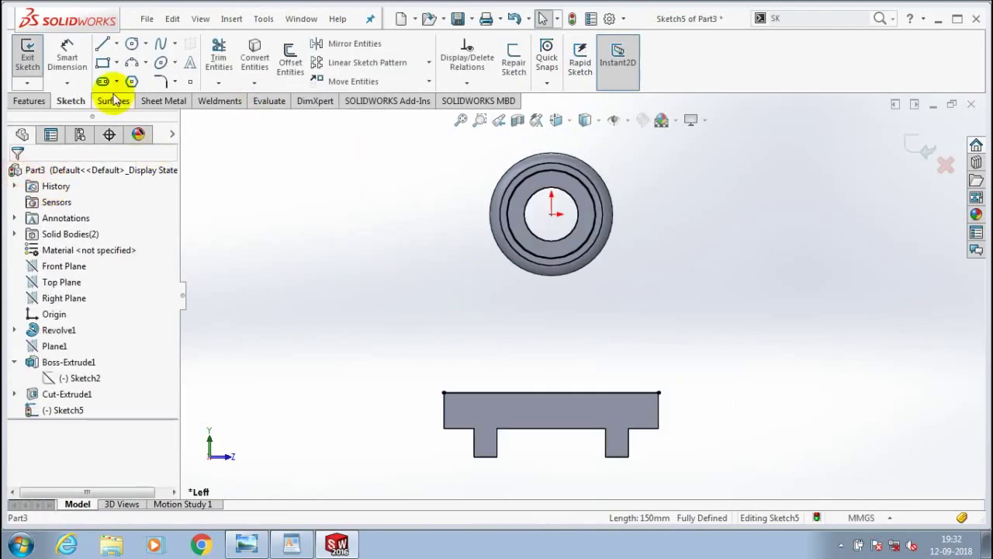
# Draw a Ø56 mm circle to the left of the shaft.
pyautogui.click(132, 44)
pyautogui.click(444, 317)
pyautogui.click(396, 317)
pyautogui.click(19, 177)
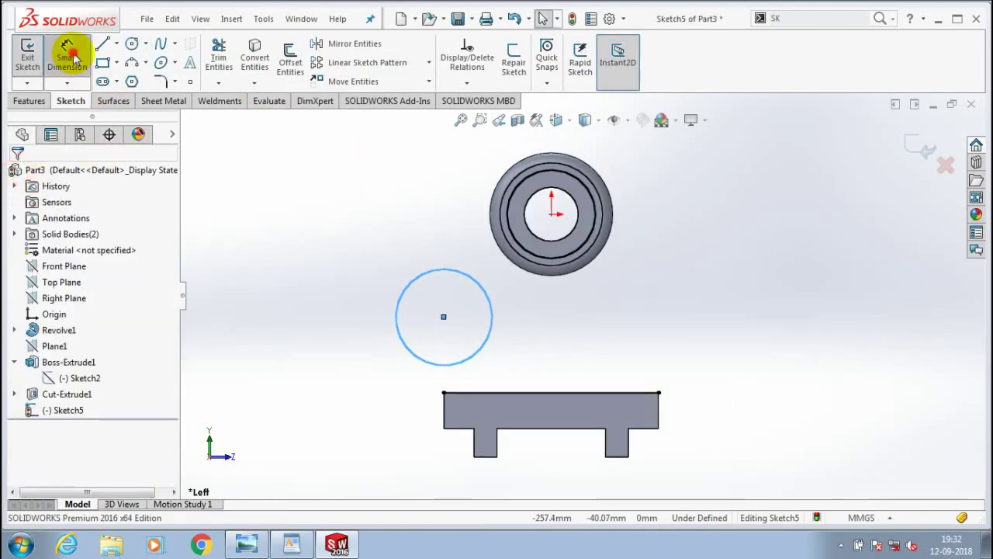
pyautogui.click(72, 56)
pyautogui.click(397, 311)
pyautogui.click(332, 339)
pyautogui.write('56.00mm')
pyautogui.press('Return')
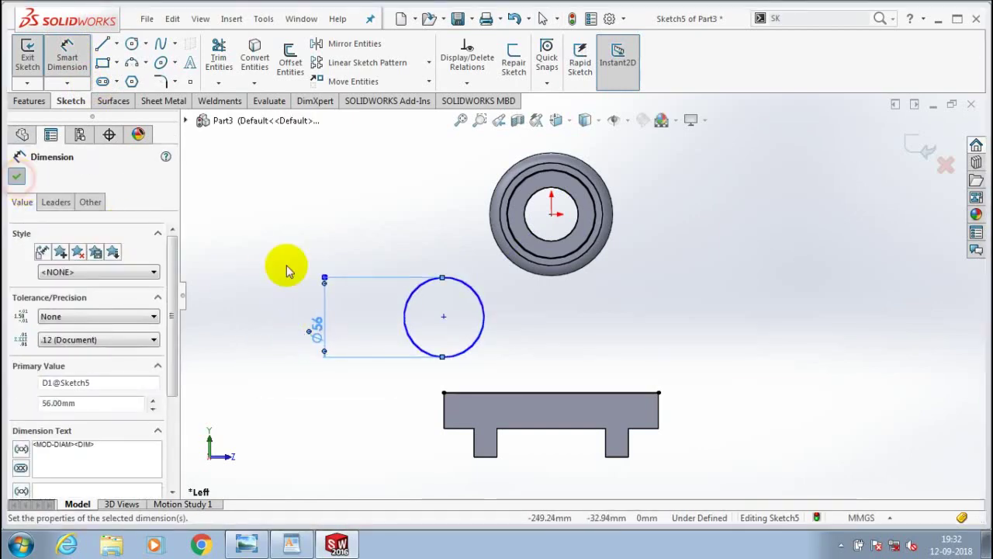
pyautogui.press('Escape')
# Make the circle pass through the plate edge's left end point.
pyautogui.click(444, 391)
pyautogui.keyDown('ctrl'); pyautogui.click(435, 357); pyautogui.keyUp('ctrl')
pyautogui.click(62, 429)
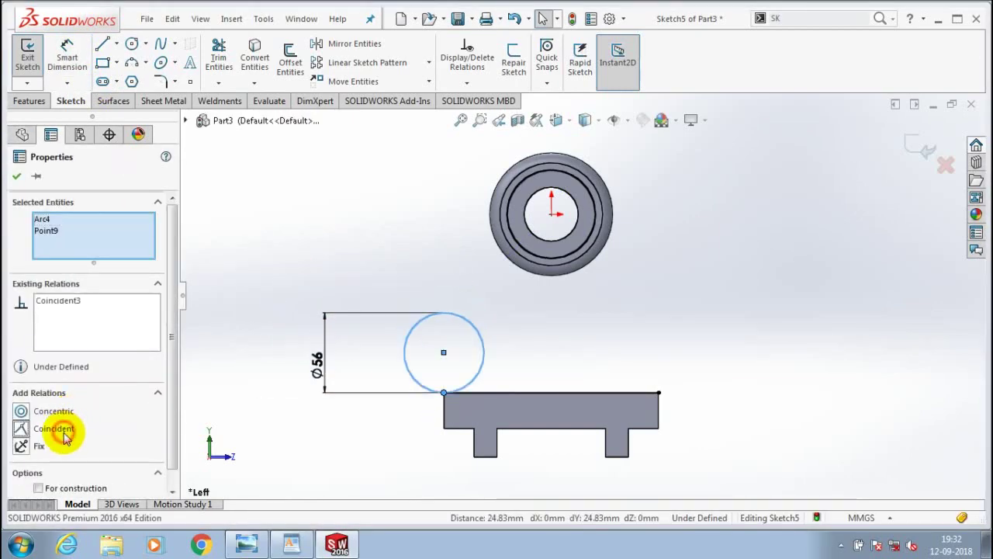
pyautogui.click(13, 178)
# Draw a vertical centreline down from the shaft origin.
pyautogui.click(116, 44)
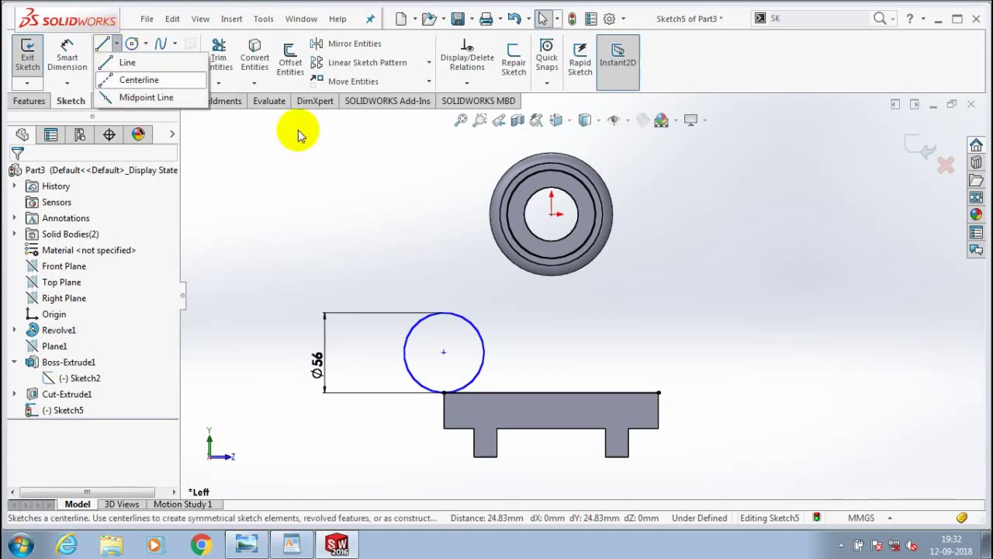
pyautogui.click(135, 80)
pyautogui.click(551, 214)
pyautogui.click(552, 329)
pyautogui.press('Escape')
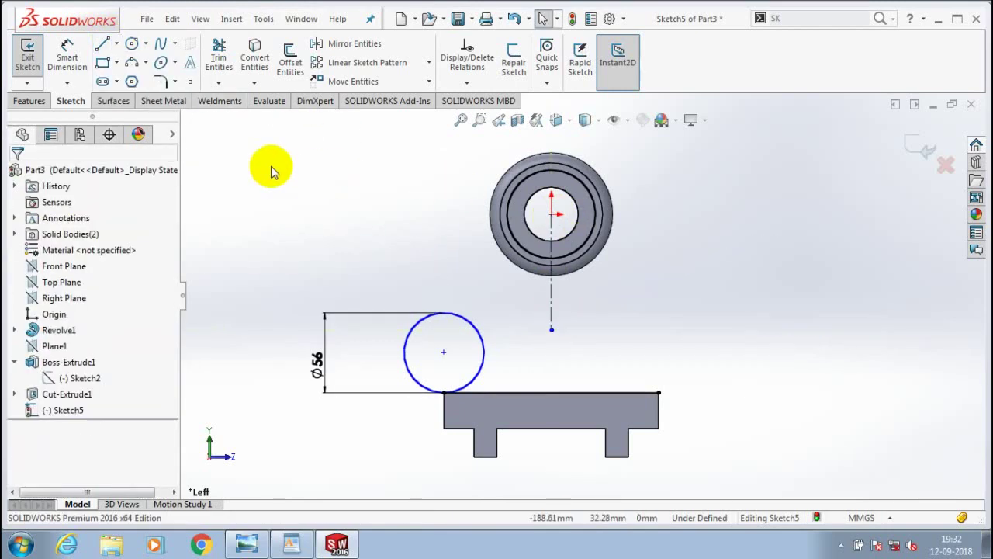
# Draw a slanted line tangent to both the shaft ring and the small circle.
pyautogui.click(513, 158)
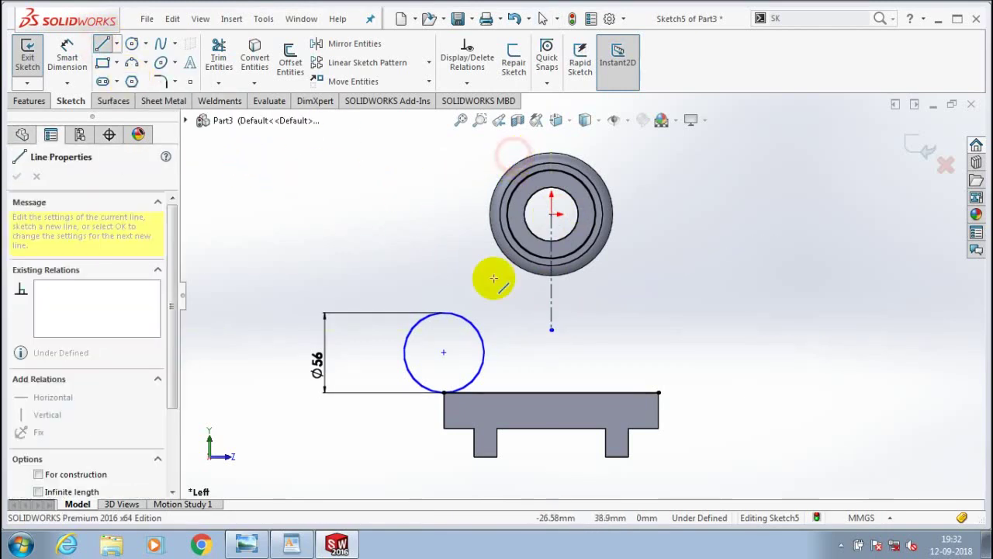
pyautogui.click(489, 362)
pyautogui.press('Escape')
pyautogui.click(512, 176)
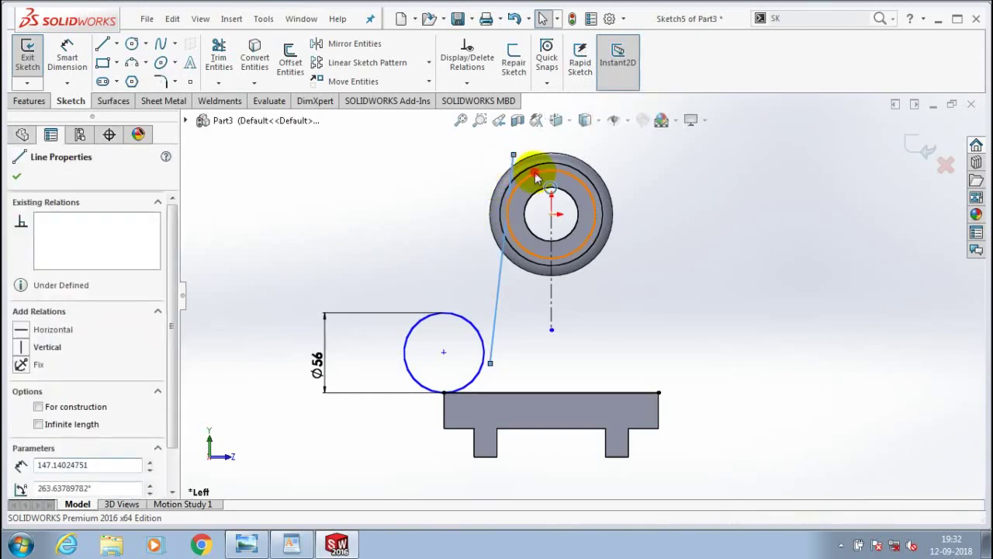
pyautogui.keyDown('ctrl'); pyautogui.click(518, 181); pyautogui.keyUp('ctrl')
pyautogui.click(449, 313)
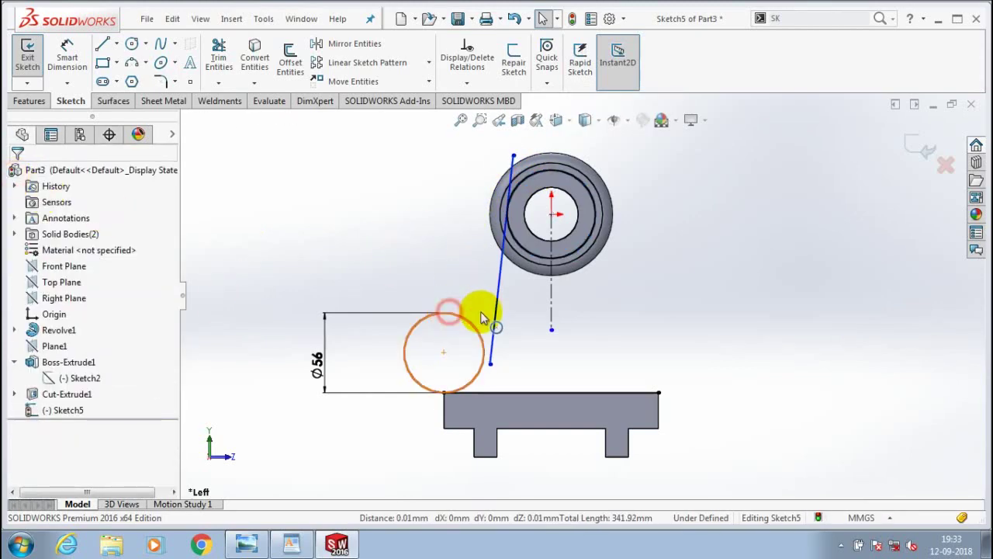
pyautogui.keyDown('ctrl'); pyautogui.click(500, 291); pyautogui.keyUp('ctrl')
pyautogui.click(21, 411)
pyautogui.click(212, 192)
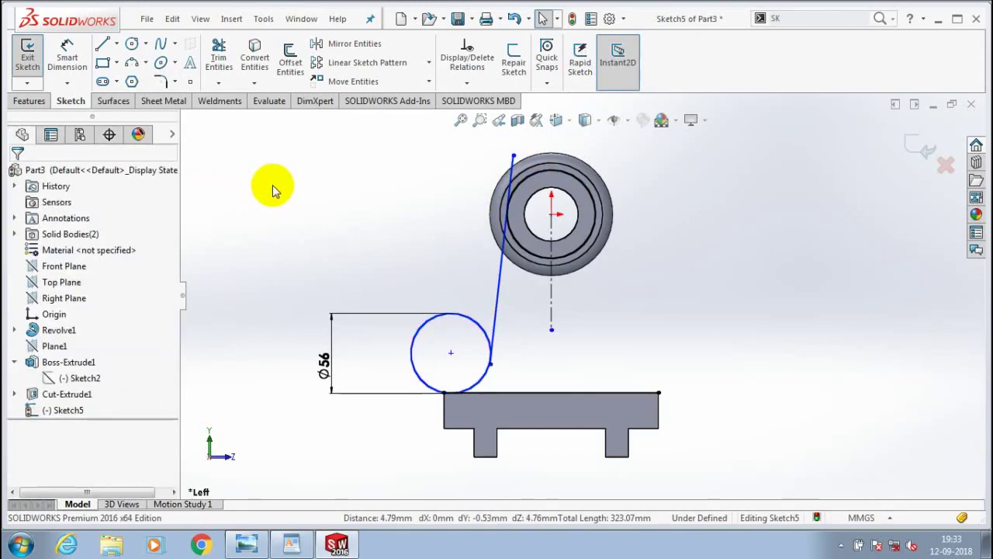
# Mirror the small circle and tangent line about the vertical centreline.
pyautogui.click(355, 44)
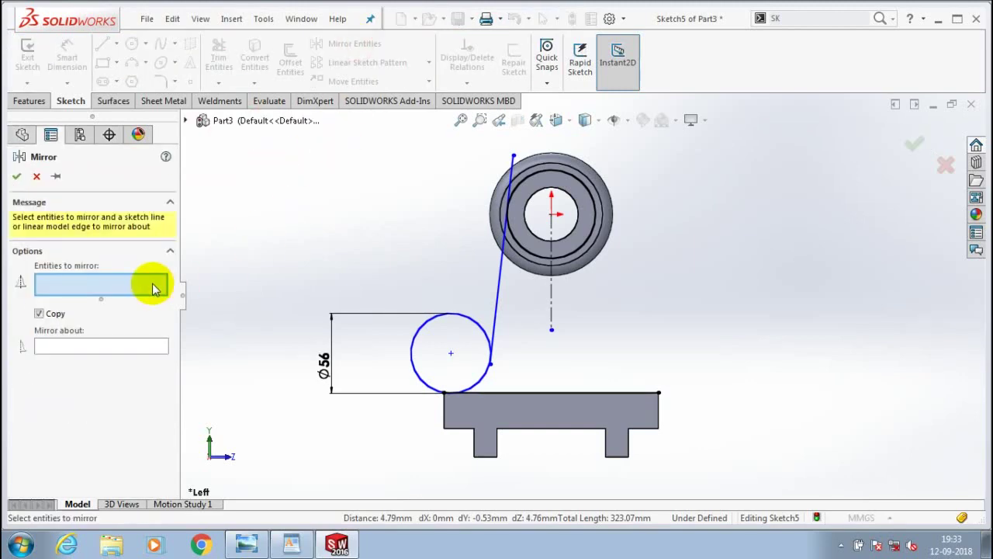
pyautogui.click(478, 325)
pyautogui.click(499, 291)
pyautogui.click(139, 358)
pyautogui.click(552, 306)
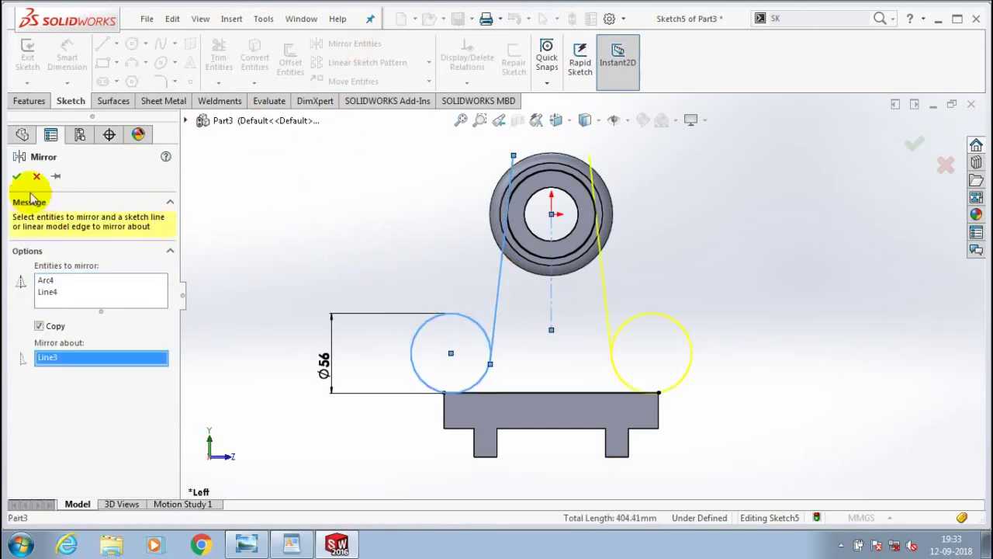
pyautogui.click(17, 176)
# Power Trim the excess circle geometry and orbit to view the sketch in 3D.
pyautogui.click(219, 82)
pyautogui.click(248, 98)
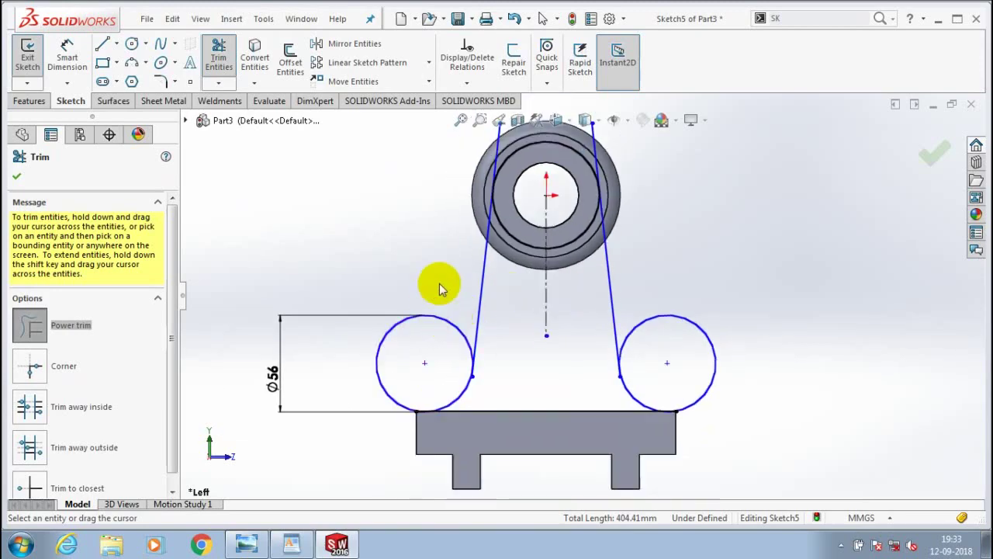
pyautogui.scroll(-2, 510, 361)
pyautogui.scroll(-5, 522, 314)
pyautogui.scroll(5, 528, 326)
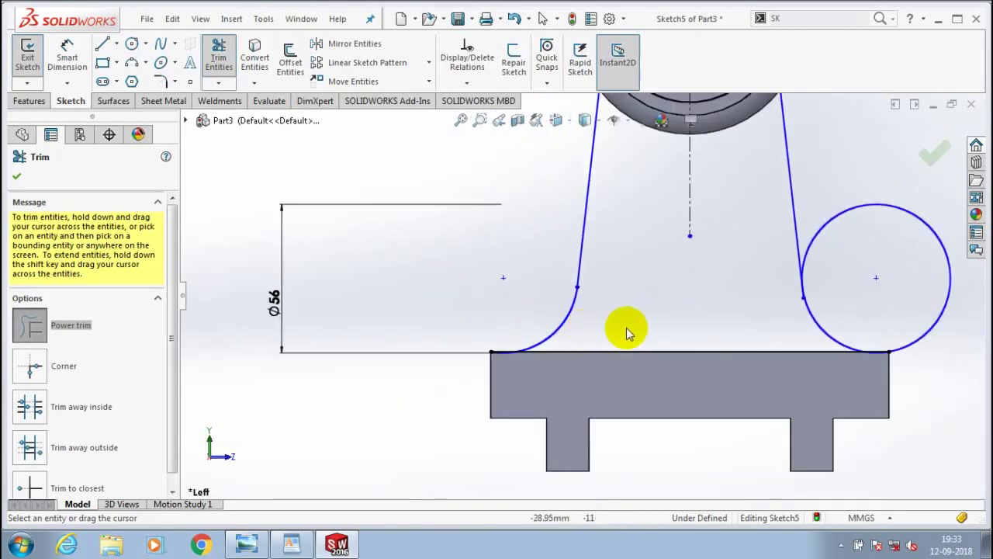
pyautogui.scroll(-1, 783, 182)
pyautogui.scroll(-5, 783, 181)
pyautogui.scroll(1, 658, 307)
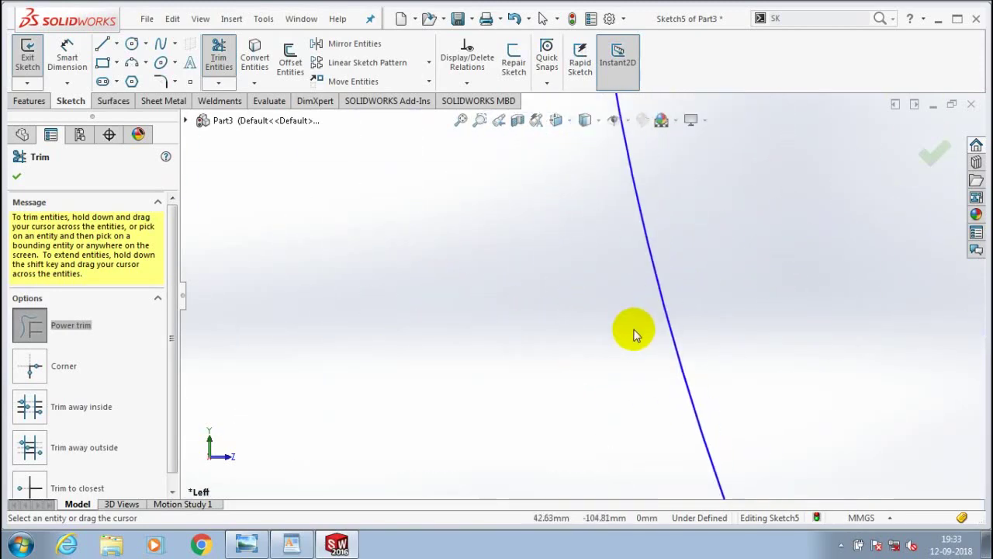
pyautogui.scroll(1, 636, 332)
pyautogui.scroll(4, 636, 318)
pyautogui.scroll(-4, 393, 243)
pyautogui.scroll(1, 393, 243)
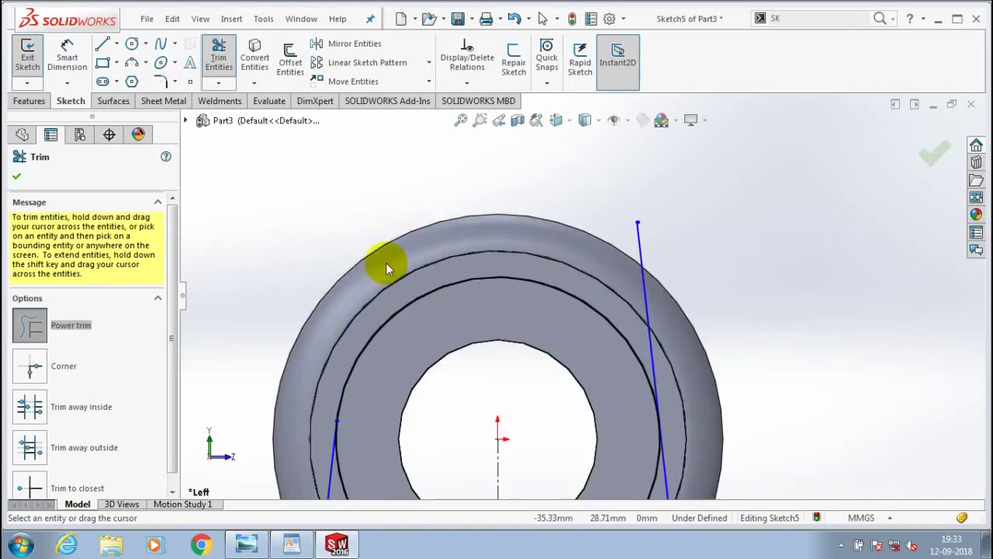
pyautogui.scroll(2, 386, 263)
pyautogui.scroll(2, 528, 357)
pyautogui.moveTo(537, 346); pyautogui.dragTo(257, 251, button='middle')
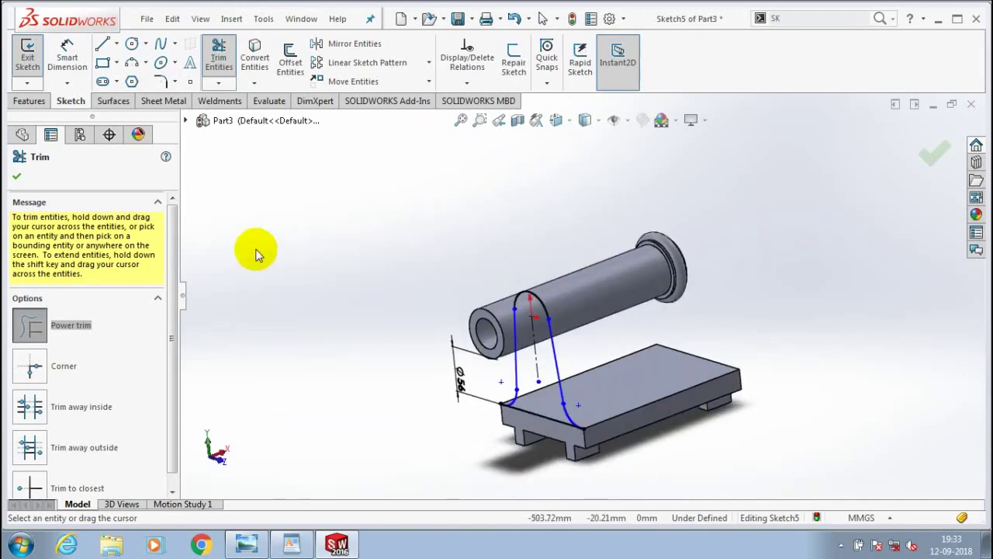
# Extrude the web profile 178 mm, reversed toward the shaft, to join tube and base plate.
pyautogui.click(17, 178)
pyautogui.click(39, 103)
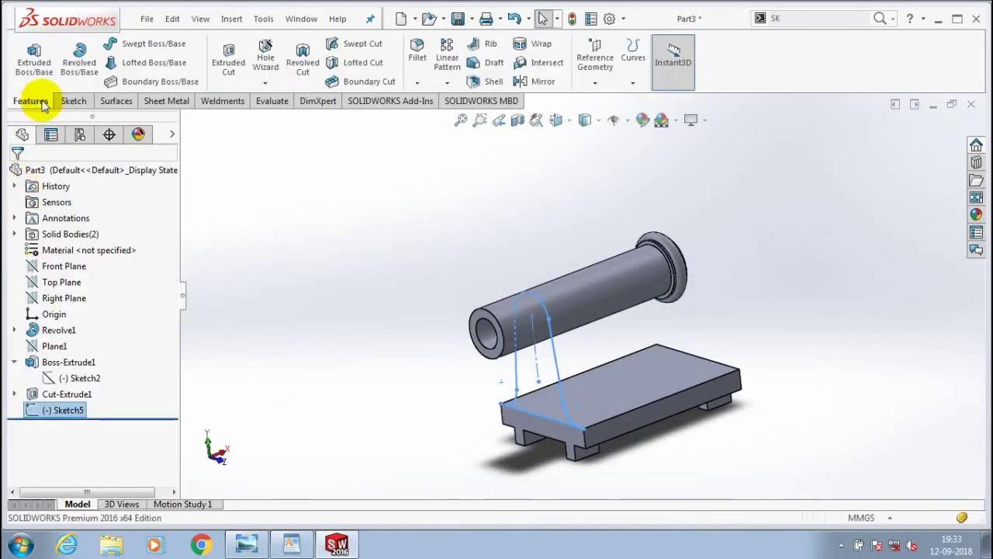
pyautogui.click(34, 61)
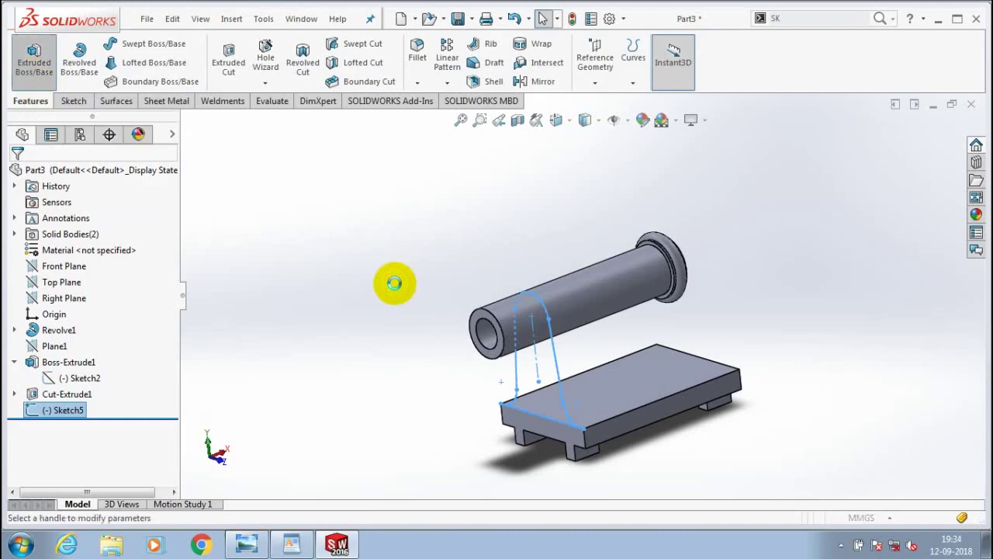
pyautogui.click(548, 376)
pyautogui.click(21, 264)
pyautogui.click(151, 319)
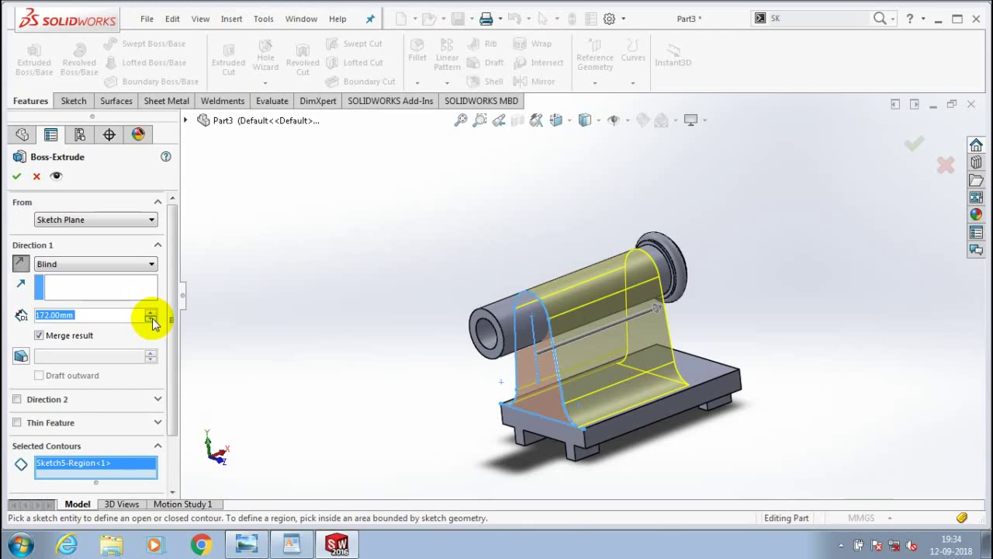
pyautogui.write('178')
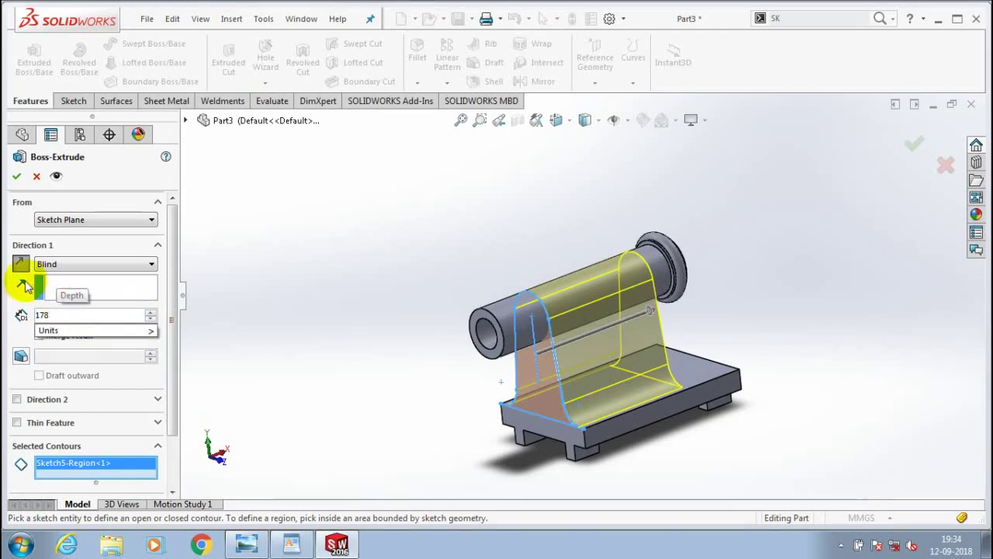
pyautogui.moveTo(364, 371); pyautogui.dragTo(463, 371, button='middle')
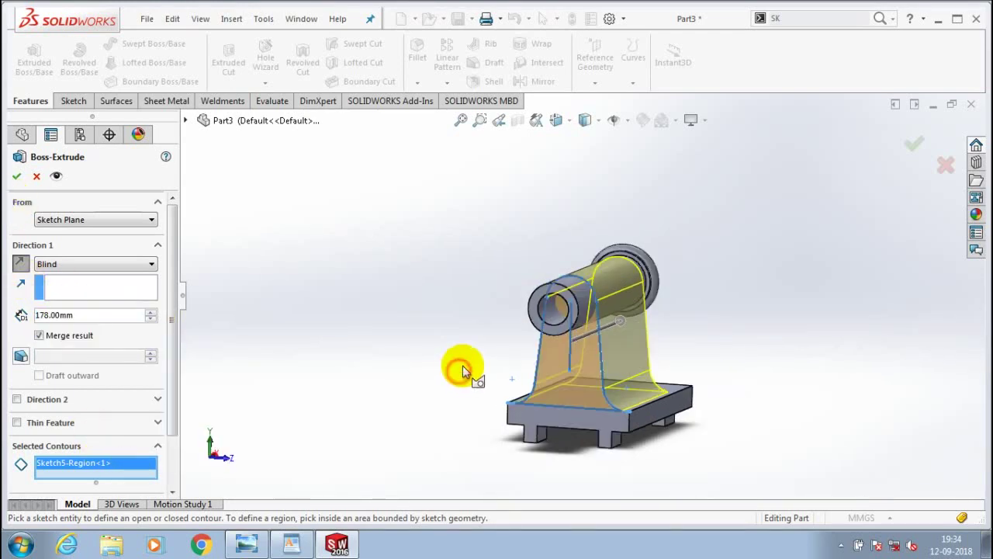
pyautogui.rightClick(302, 281)
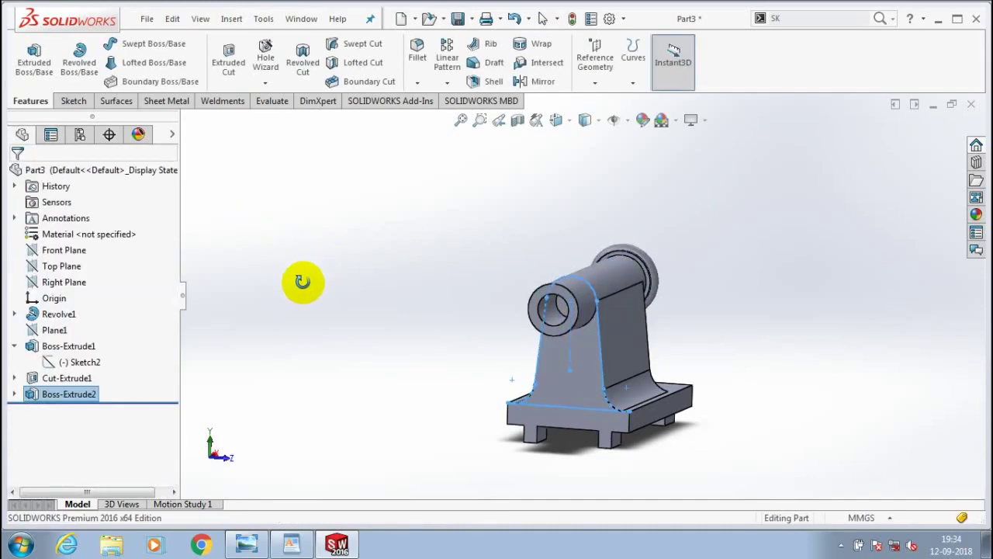
# Sketch on the shaft's end face and convert its inner circular edge into a bore circle.
pyautogui.moveTo(330, 261); pyautogui.dragTo(401, 319, button='middle')
pyautogui.scroll(-3, 556, 308)
pyautogui.doubleClick(556, 308)
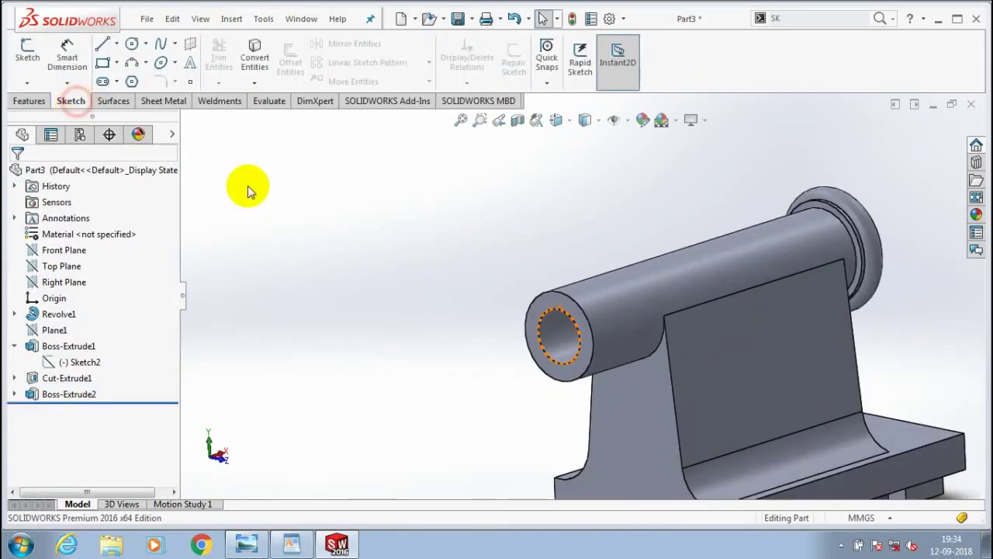
pyautogui.click(473, 308)
pyautogui.click(255, 81)
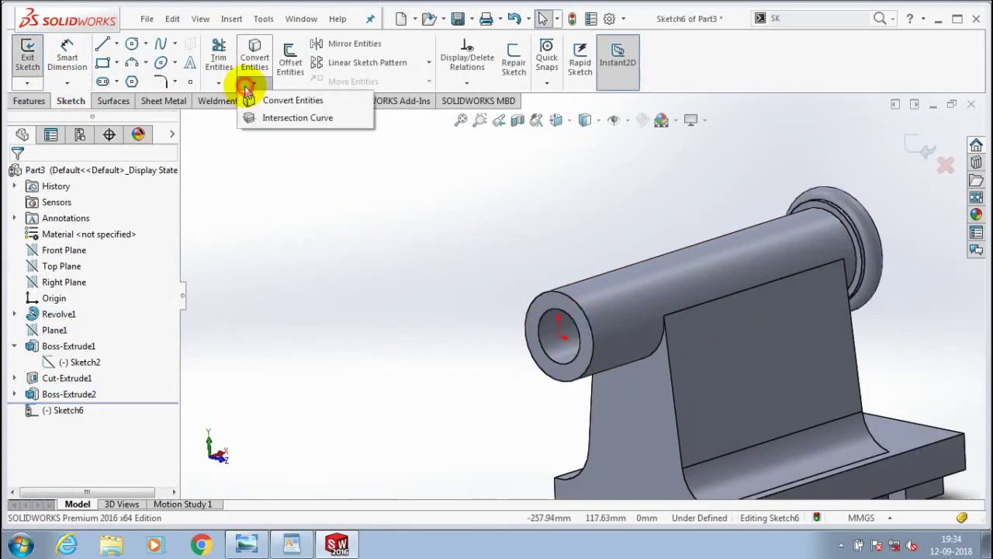
pyautogui.click(288, 95)
pyautogui.click(555, 320)
pyautogui.click(17, 177)
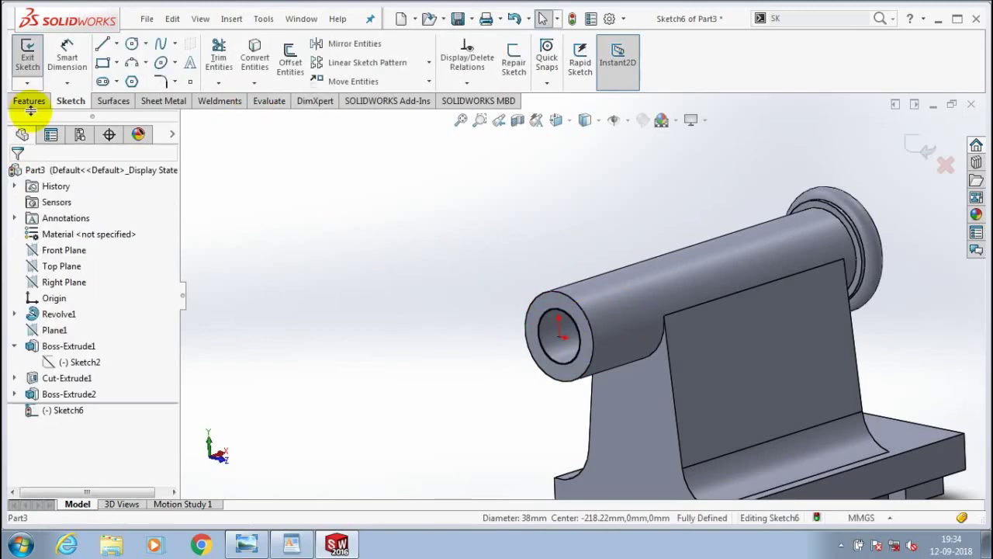
# Extrude-cut the bore circle along the shaft, then undo it and select the leftover Sketch7.
pyautogui.click(27, 53)
pyautogui.click(228, 62)
pyautogui.moveTo(746, 277); pyautogui.dragTo(926, 250)
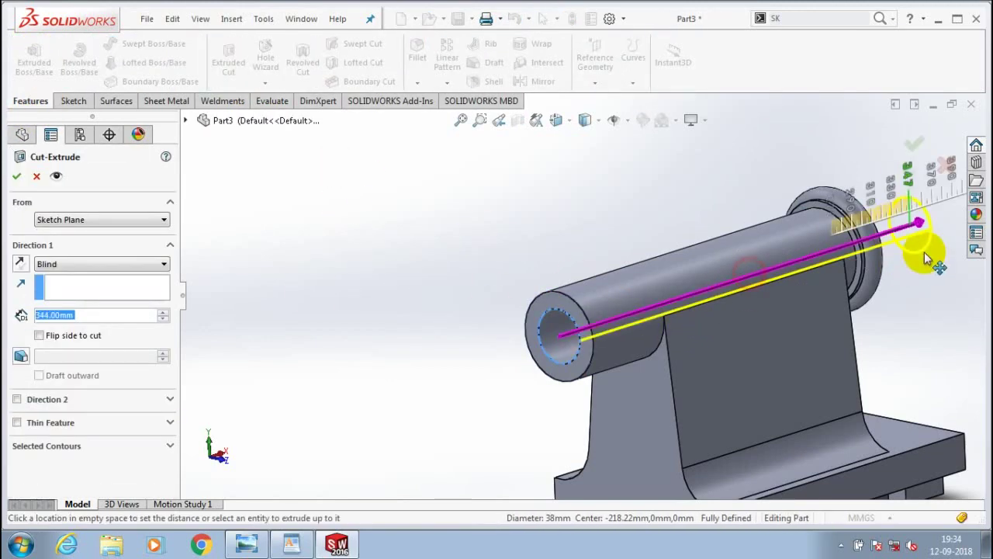
pyautogui.click(17, 177)
pyautogui.moveTo(488, 243); pyautogui.dragTo(532, 255, button='middle')
pyautogui.hotkey('ctrl', 'z')
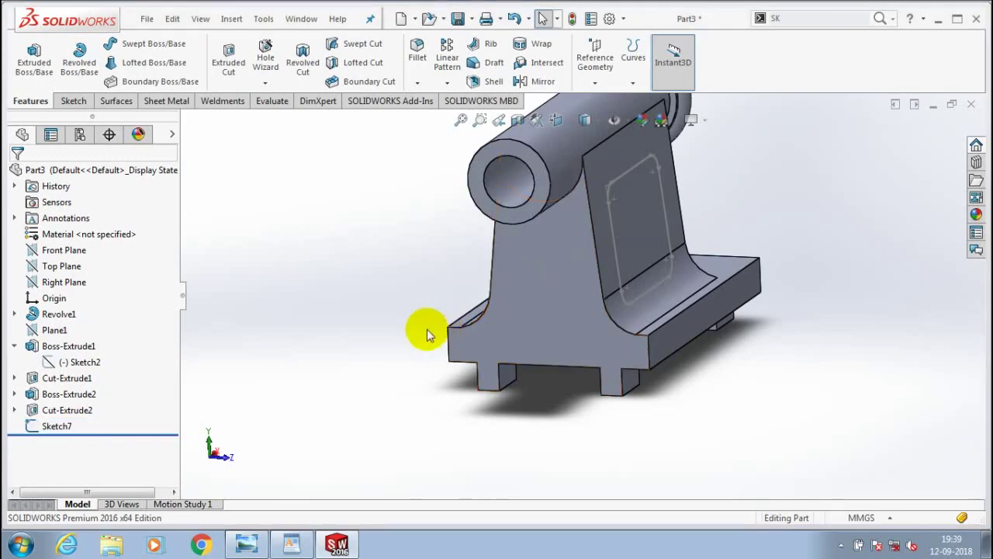
pyautogui.click(55, 425)
# Delete the leftover Sketch7.
pyautogui.rightClick(54, 425)
pyautogui.click(117, 350)
pyautogui.click(577, 203)
pyautogui.moveTo(577, 207)
pyautogui.mouseDown(button='middle')
pyautogui.moveTo(544, 372)
pyautogui.moveTo(750, 295)
pyautogui.mouseUp(button='middle')
# Draw a corner rectangle on the web face with its top edge collinear to the shaft edge.
pyautogui.rightClick(816, 172)
pyautogui.click(816, 132)
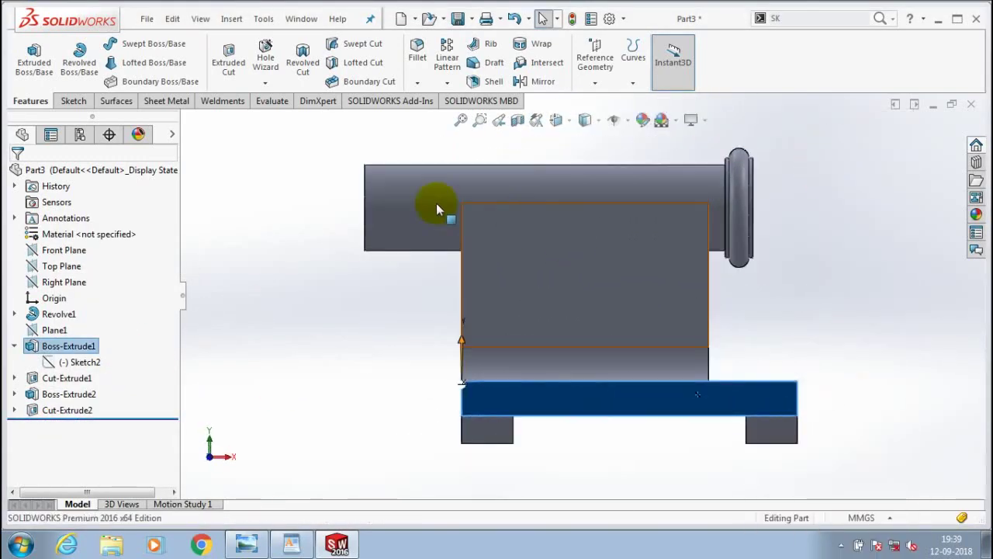
pyautogui.click(74, 101)
pyautogui.click(118, 63)
pyautogui.click(139, 80)
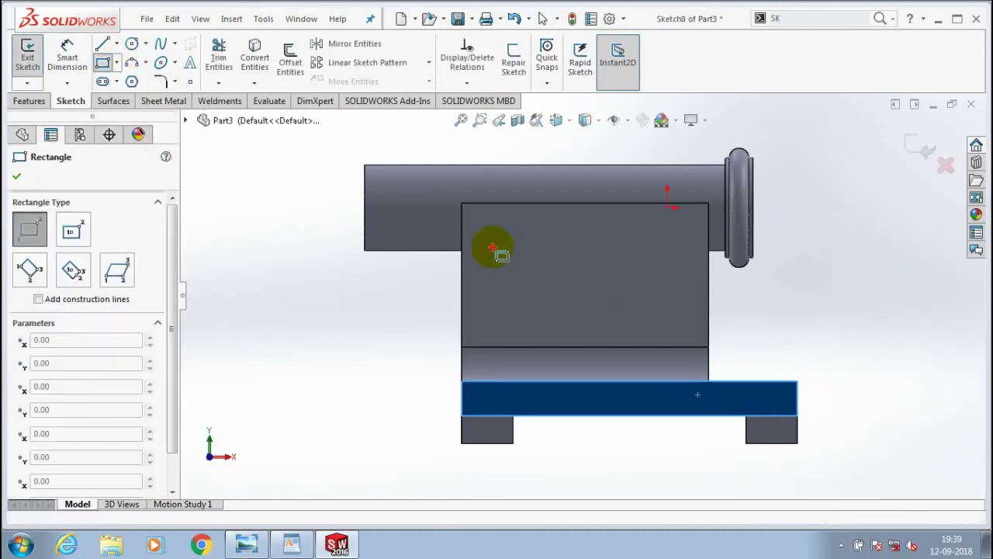
pyautogui.moveTo(497, 252); pyautogui.dragTo(680, 362)
pyautogui.click(16, 176)
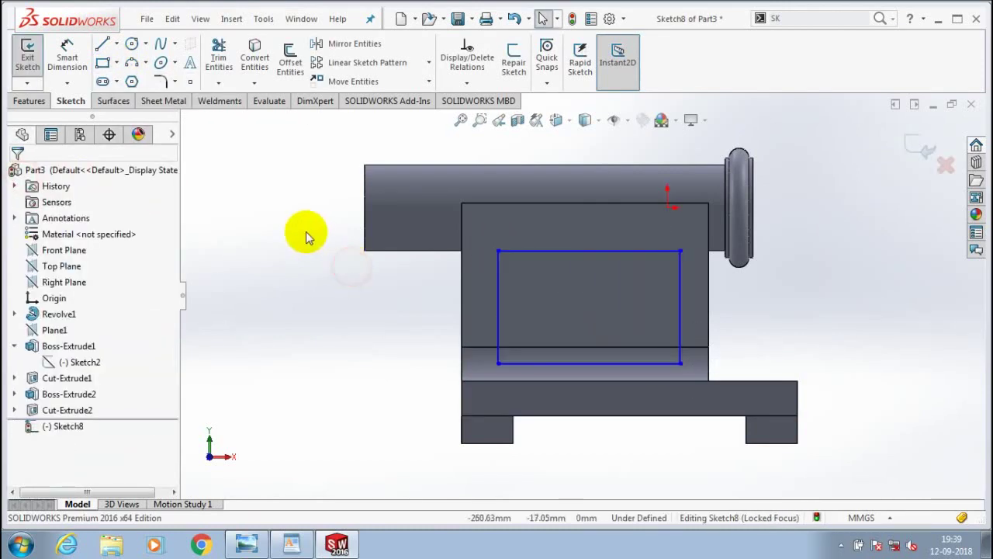
pyautogui.click(496, 250)
pyautogui.keyDown('ctrl'); pyautogui.click(426, 250); pyautogui.keyUp('ctrl')
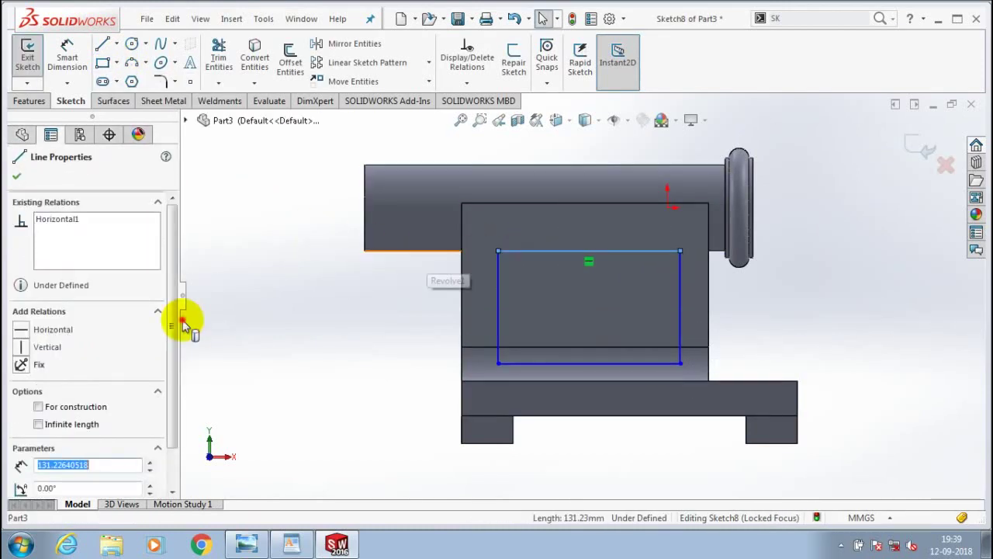
pyautogui.click(50, 411)
# Dimension the rectangle's offsets from the web's sides: 38 mm left and 32 mm right.
pyautogui.click(16, 176)
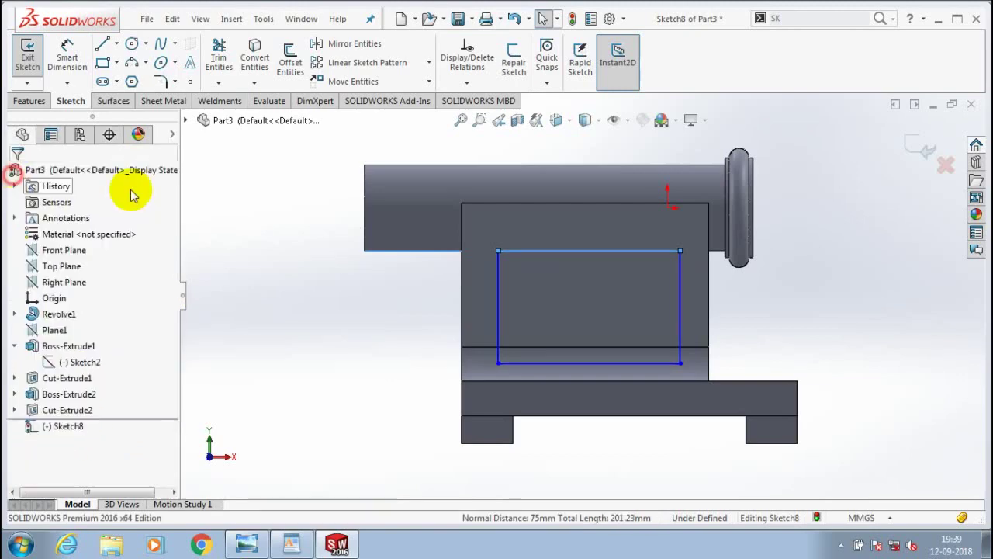
pyautogui.click(67, 56)
pyautogui.click(498, 301)
pyautogui.click(500, 299)
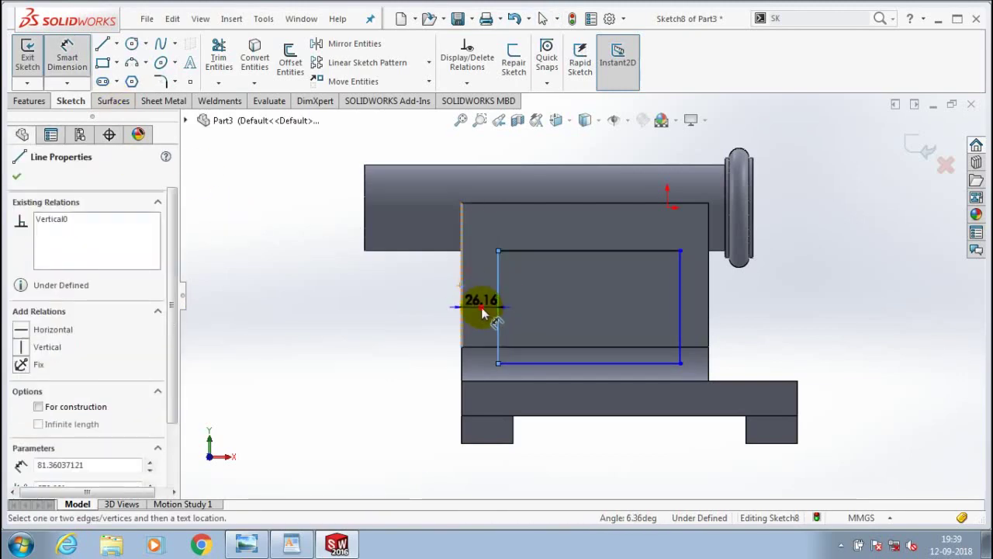
pyautogui.click(481, 309)
pyautogui.write('38')
pyautogui.click(413, 298)
pyautogui.click(699, 309)
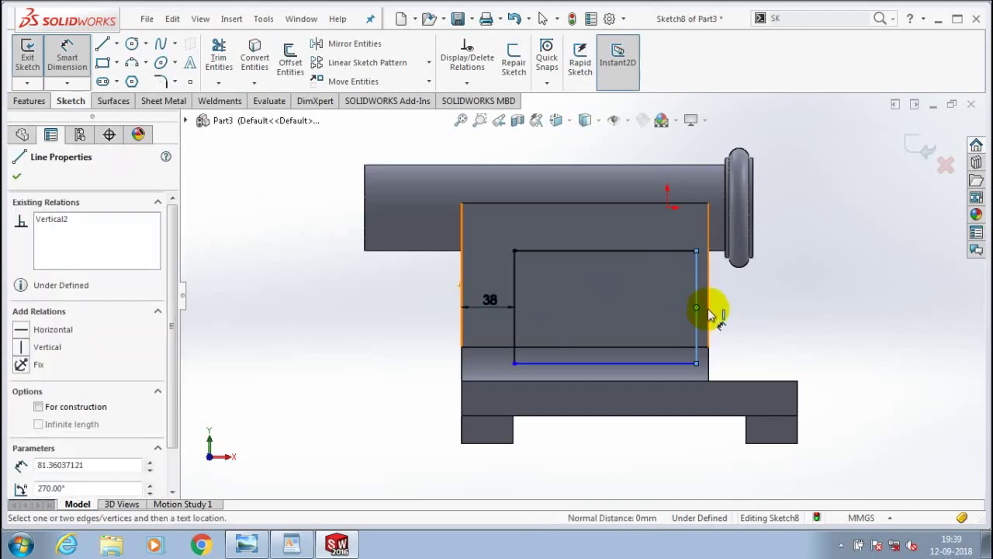
pyautogui.click(708, 310)
pyautogui.click(703, 218)
pyautogui.write('32')
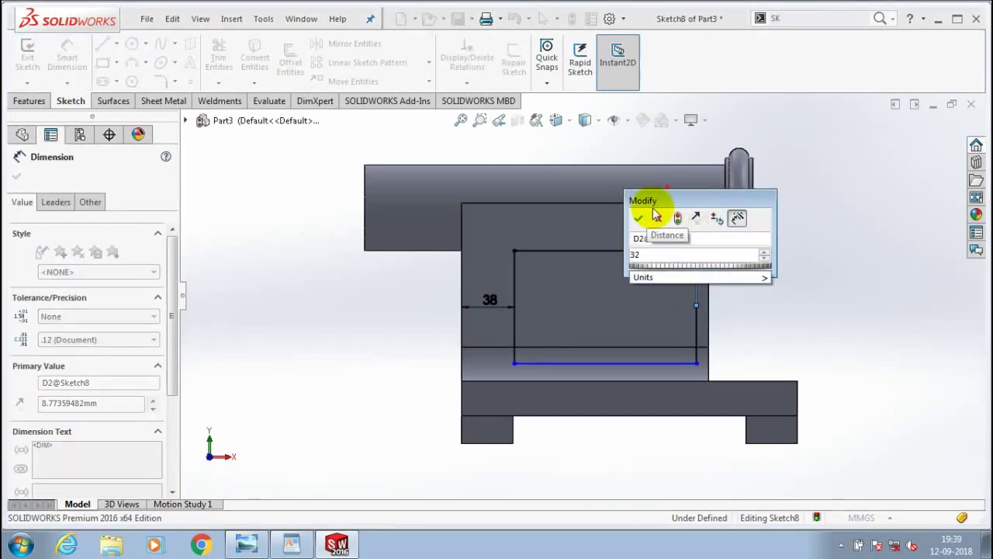
pyautogui.press('Return')
# Set the window's bottom edge 38 mm above the base top edge.
pyautogui.click(621, 362)
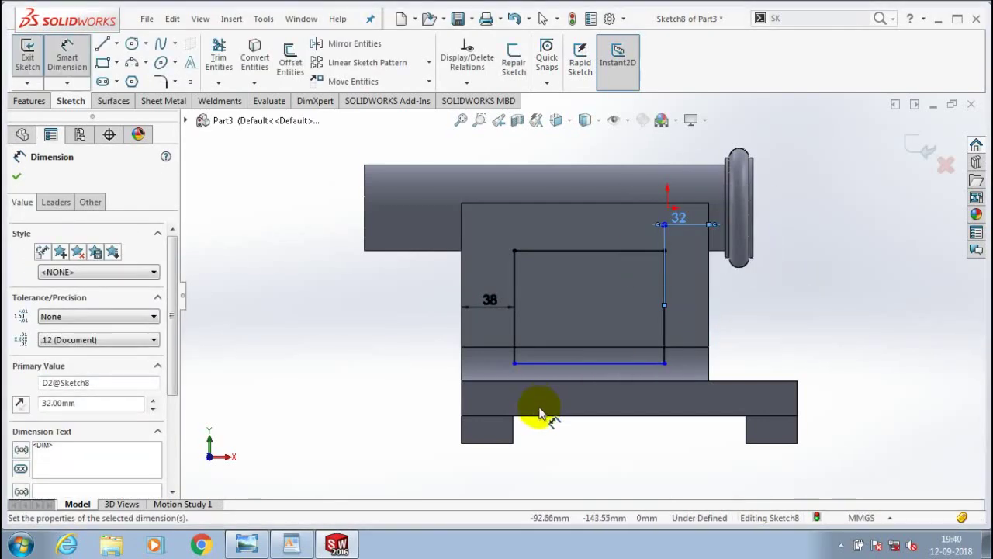
pyautogui.click(533, 415)
pyautogui.click(417, 397)
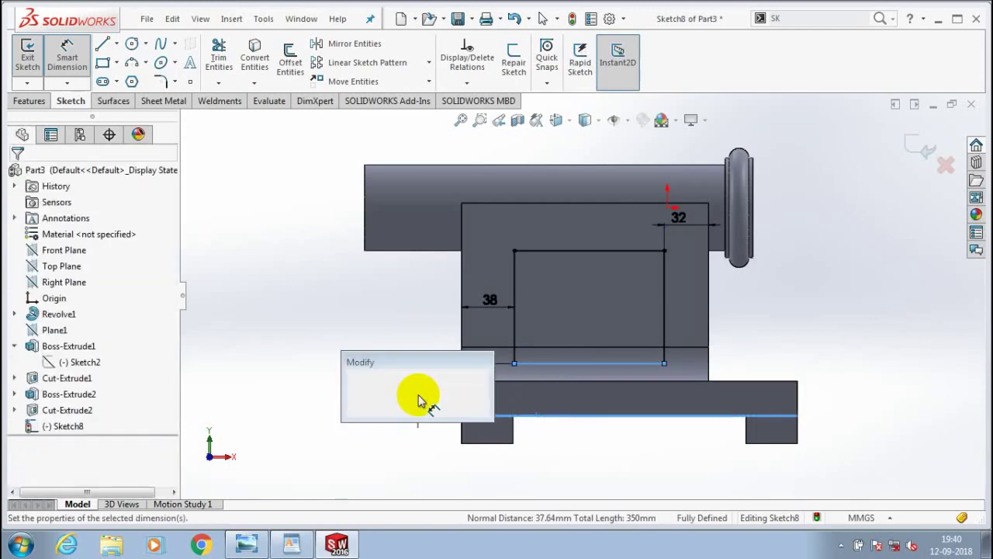
pyautogui.write('38')
pyautogui.press('Return')
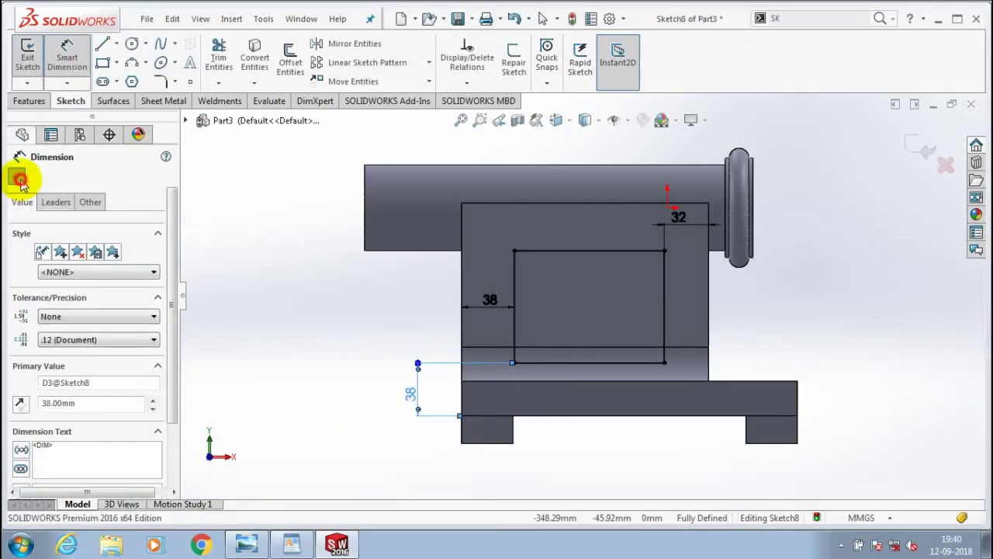
# Round the window's corners with 12 mm sketch fillets.
pyautogui.click(514, 271)
pyautogui.click(664, 280)
pyautogui.click(544, 284)
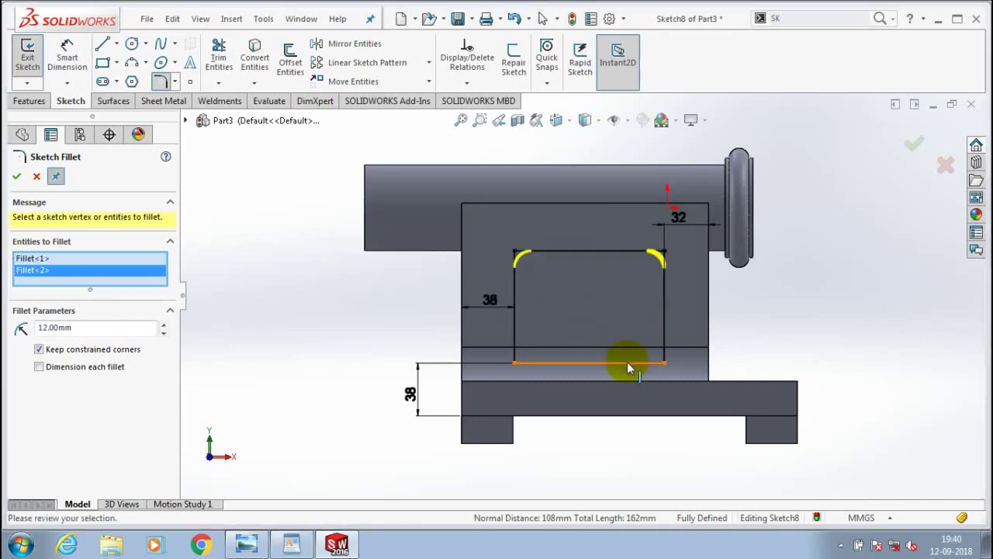
pyautogui.click(522, 362)
pyautogui.press('Return')
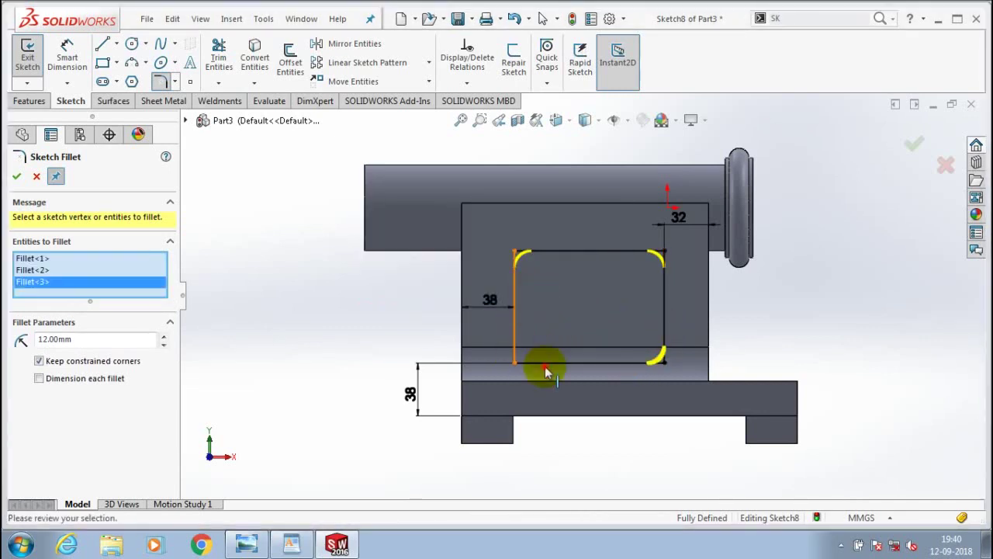
pyautogui.click(512, 351)
pyautogui.click(242, 275)
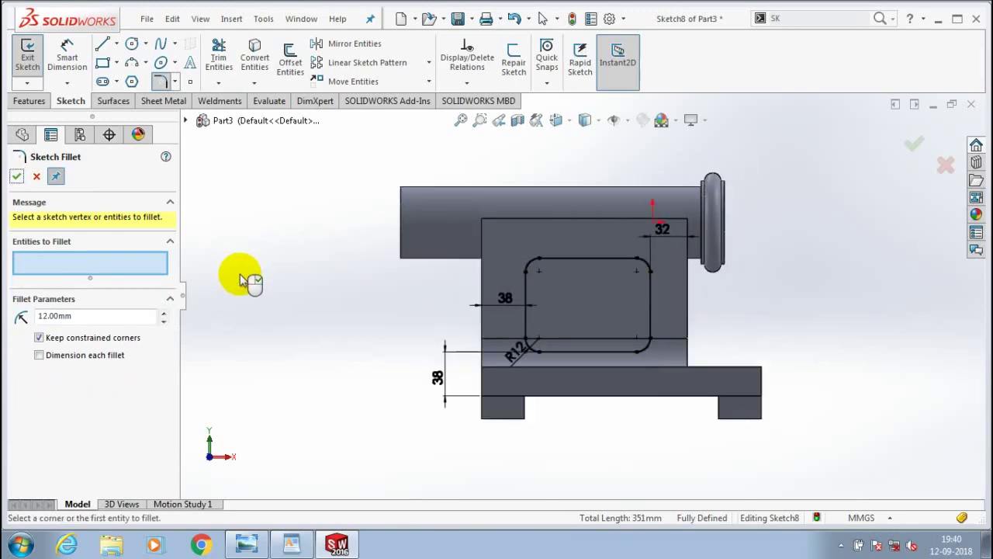
pyautogui.click(16, 177)
# Cut the window sketch through the web, then select the floor face inside the window.
pyautogui.click(27, 58)
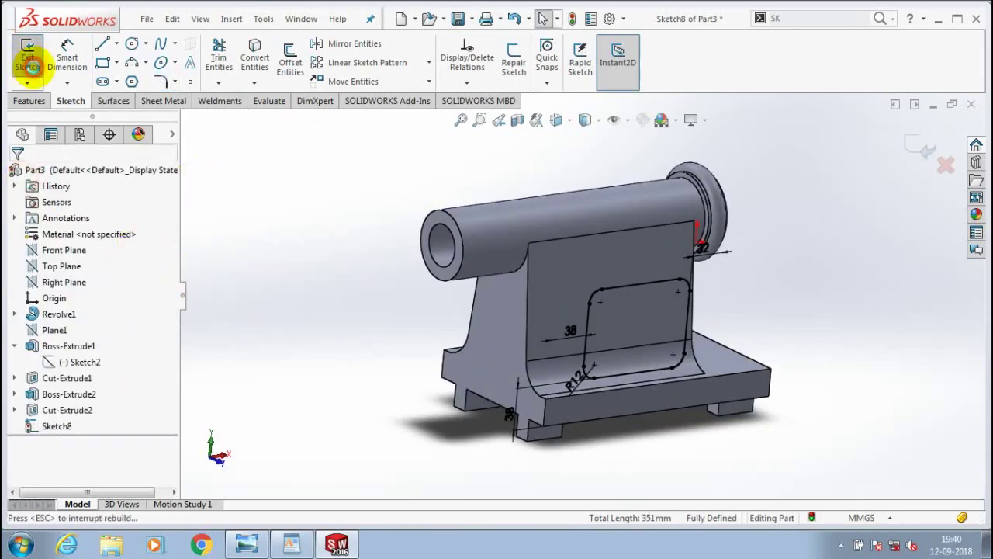
pyautogui.click(26, 99)
pyautogui.click(34, 62)
pyautogui.click(244, 361)
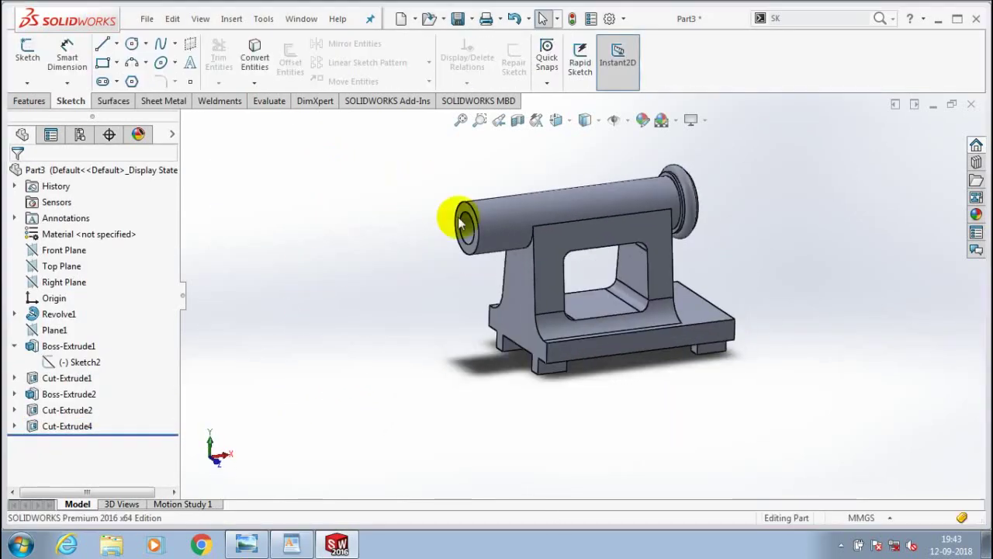
pyautogui.moveTo(460, 224); pyautogui.dragTo(752, 313, button='middle')
pyautogui.click(661, 308)
# Draw two concentric circles on the window floor and dimension their diameters.
pyautogui.click(145, 44)
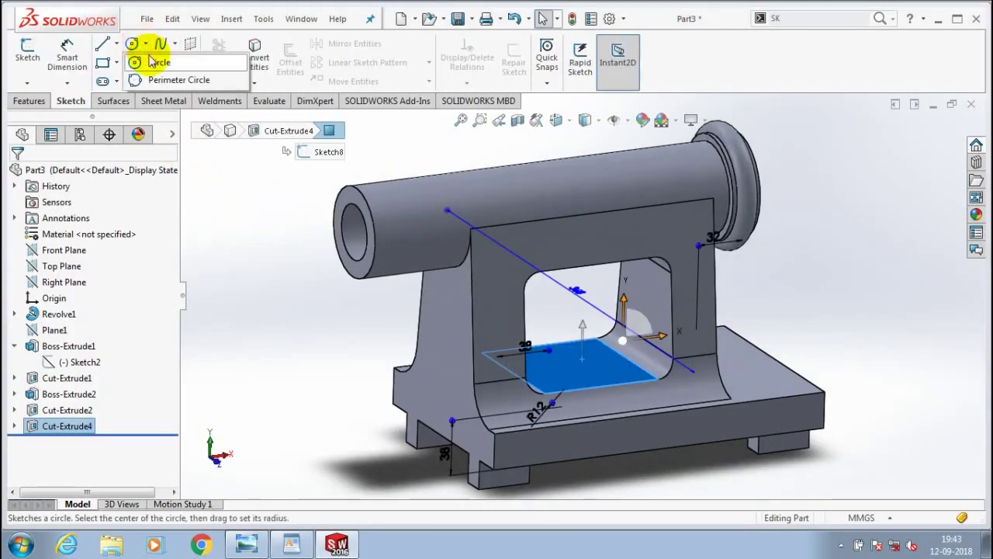
pyautogui.click(152, 61)
pyautogui.click(577, 368)
pyautogui.click(609, 374)
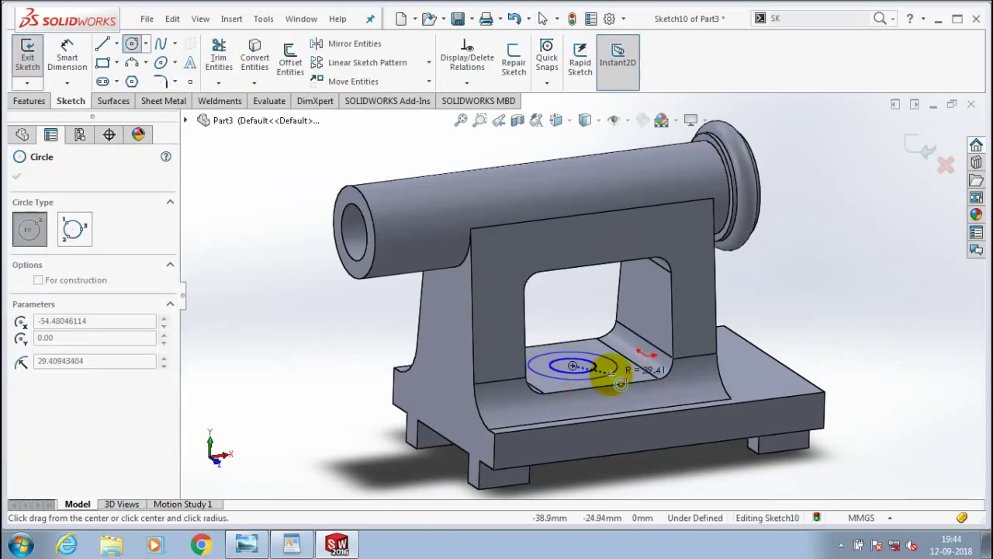
pyautogui.press('Escape')
pyautogui.click(66, 62)
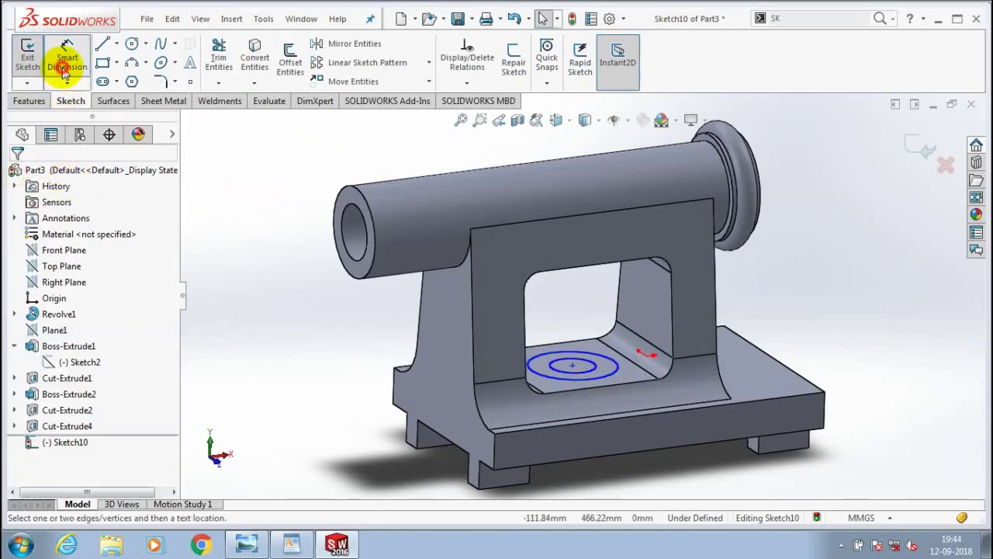
pyautogui.click(610, 374)
pyautogui.click(699, 423)
pyautogui.write('30')
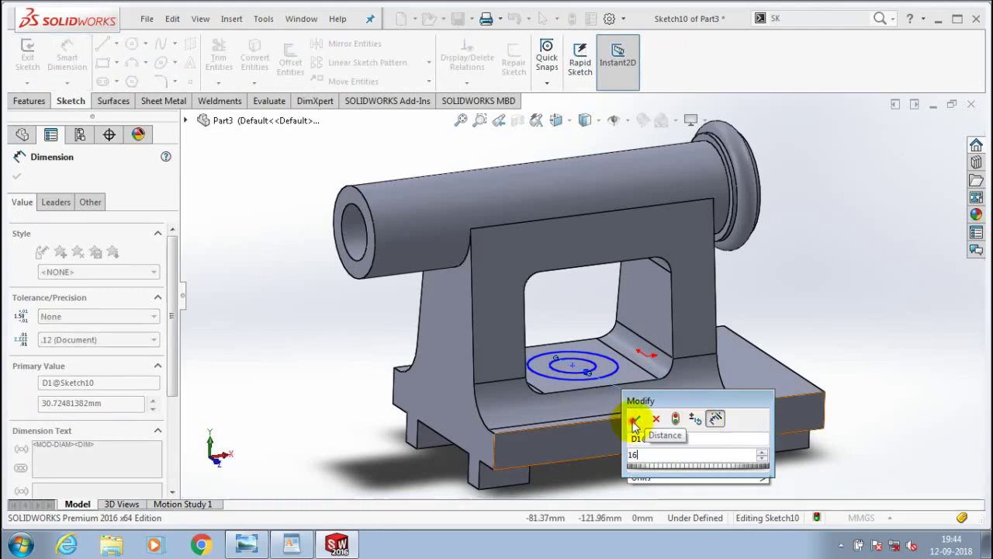
pyautogui.click(635, 419)
pyautogui.click(679, 452)
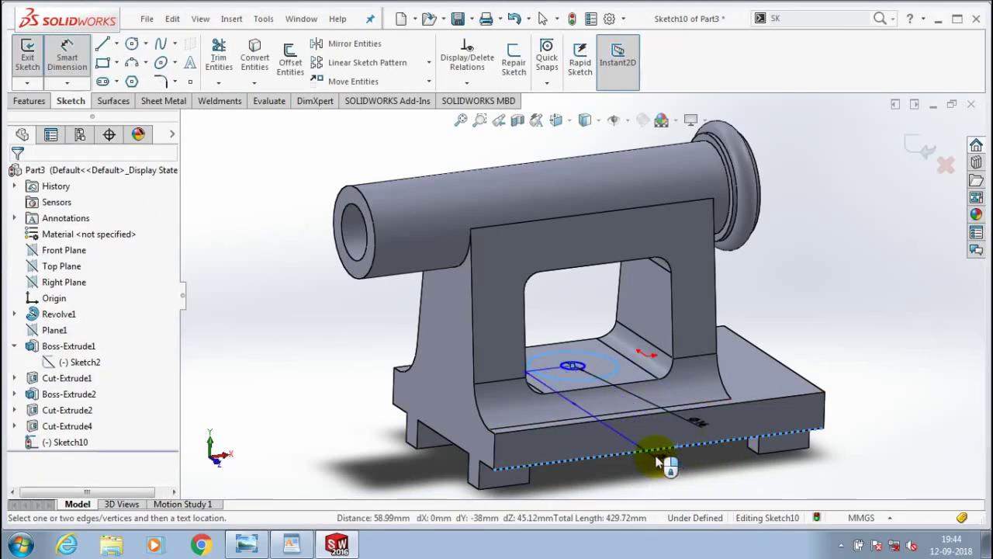
pyautogui.click(634, 404)
pyautogui.write('40')
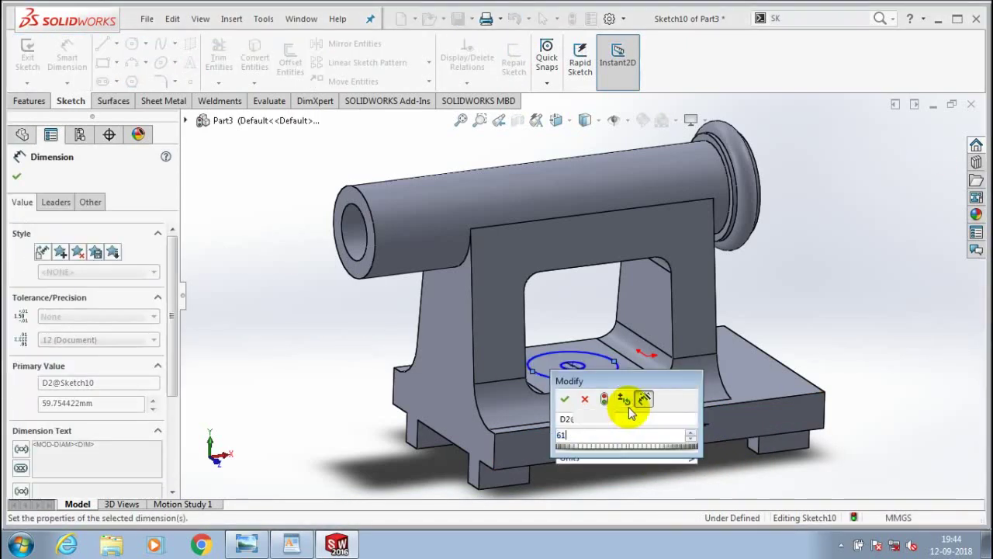
pyautogui.press('Return')
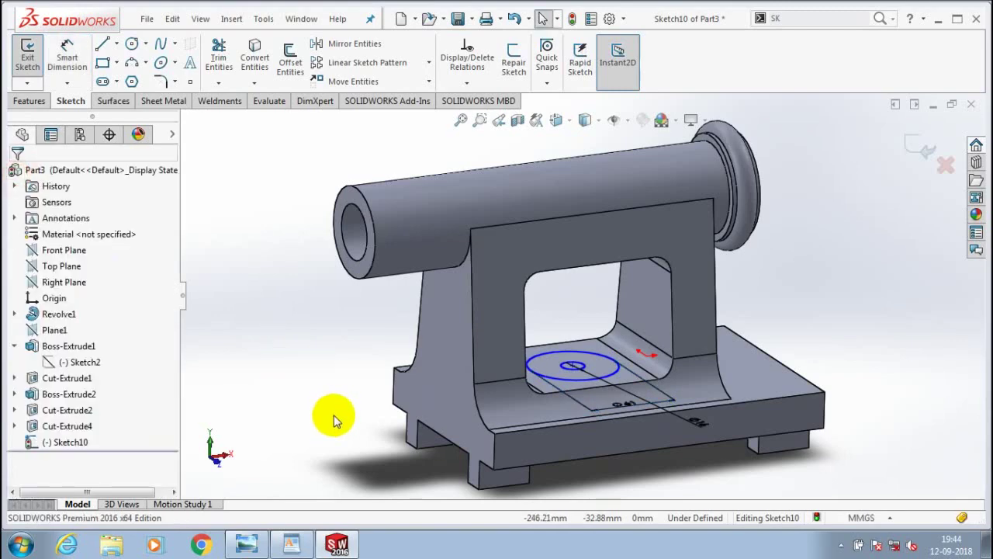
# Add two lines from the outer circle to the window's side wall to close the outline.
pyautogui.moveTo(332, 394)
pyautogui.mouseDown(button='middle')
pyautogui.moveTo(541, 382)
pyautogui.moveTo(102, 51)
pyautogui.mouseUp(button='middle')
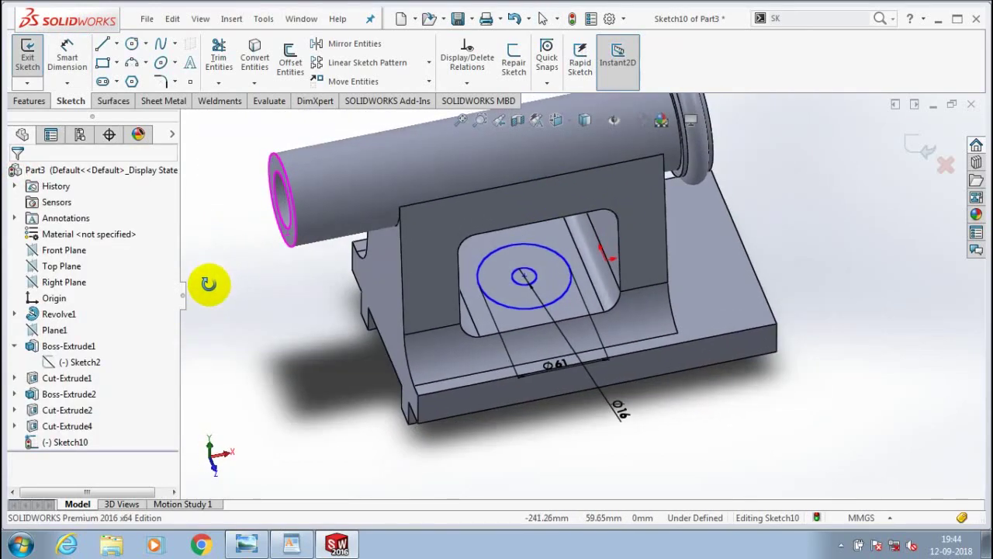
pyautogui.click(101, 48)
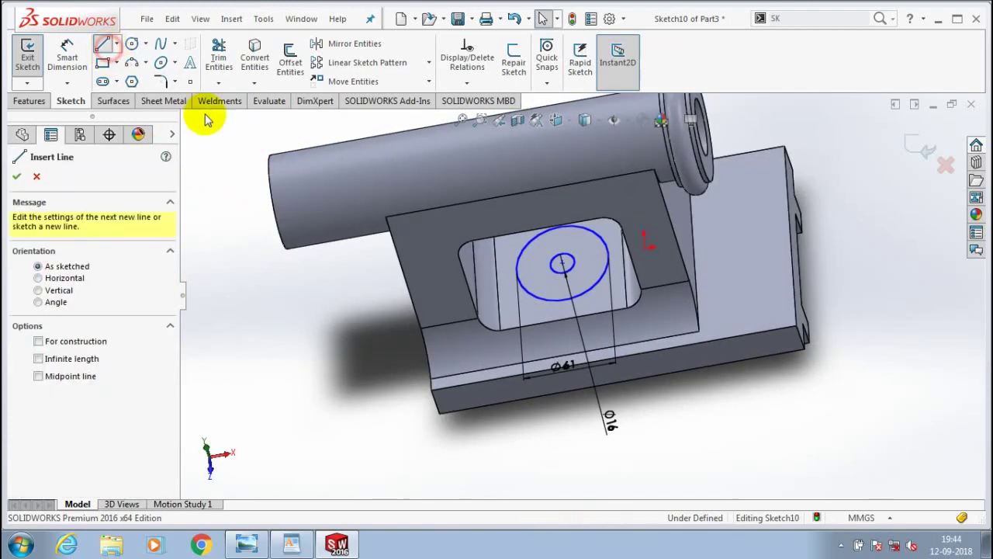
pyautogui.click(565, 300)
pyautogui.doubleClick(499, 308)
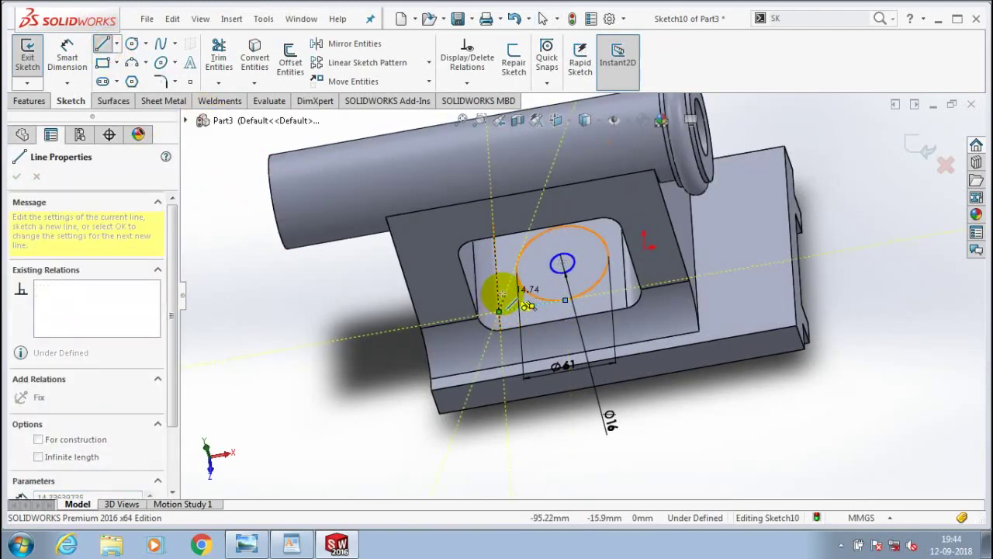
pyautogui.moveTo(454, 267)
pyautogui.mouseDown(button='middle')
pyautogui.moveTo(531, 222)
pyautogui.moveTo(565, 261)
pyautogui.mouseUp(button='middle')
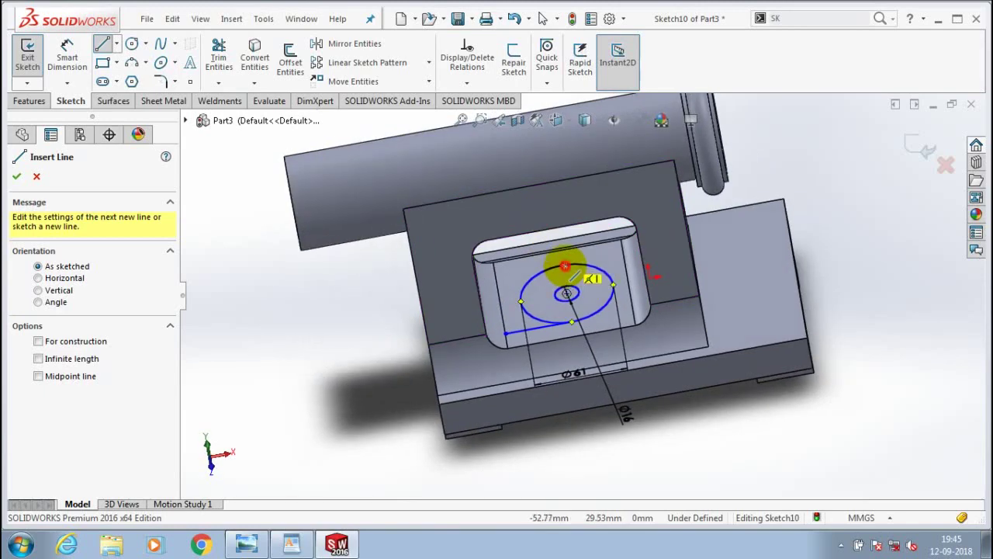
pyautogui.click(506, 332)
pyautogui.doubleClick(494, 275)
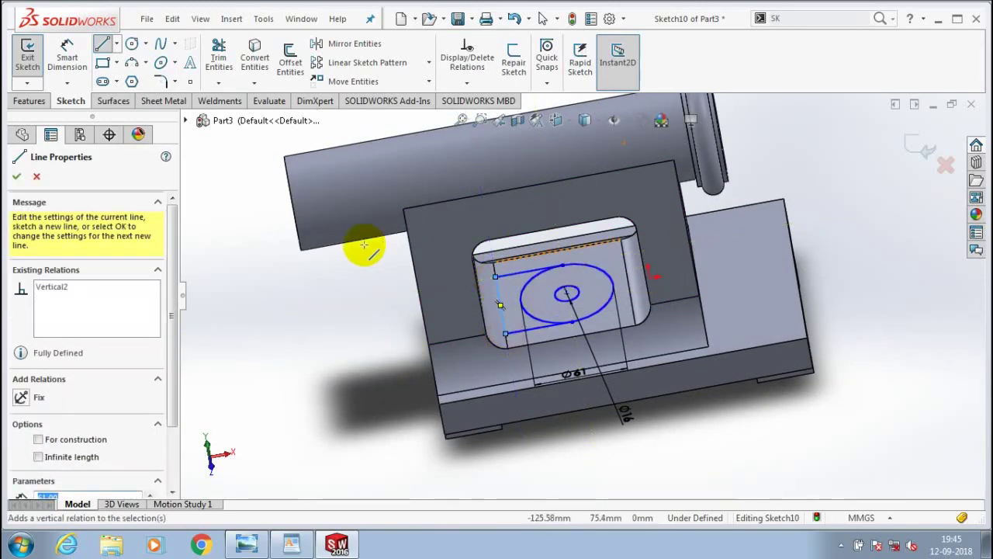
pyautogui.moveTo(318, 252); pyautogui.dragTo(23, 180, button='middle')
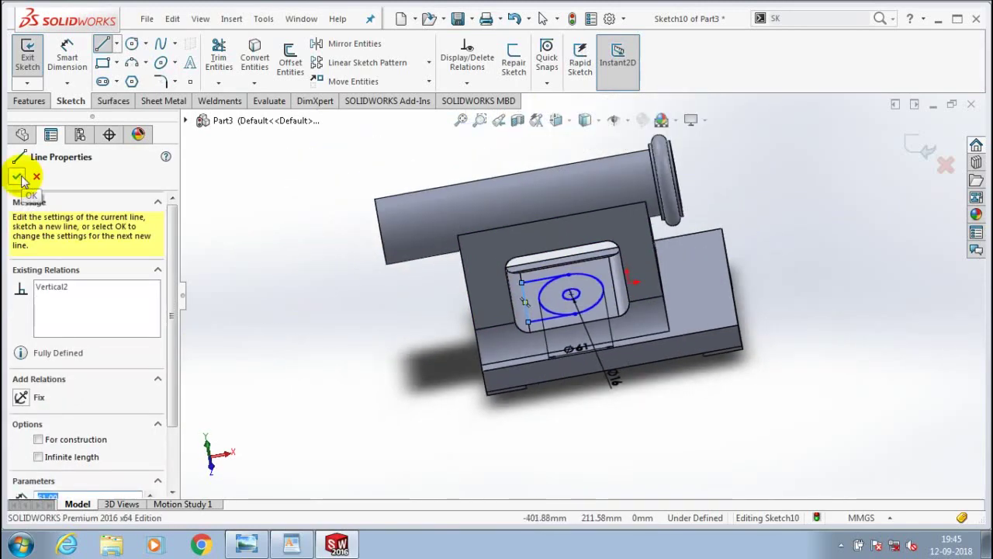
pyautogui.click(17, 177)
pyautogui.click(17, 177)
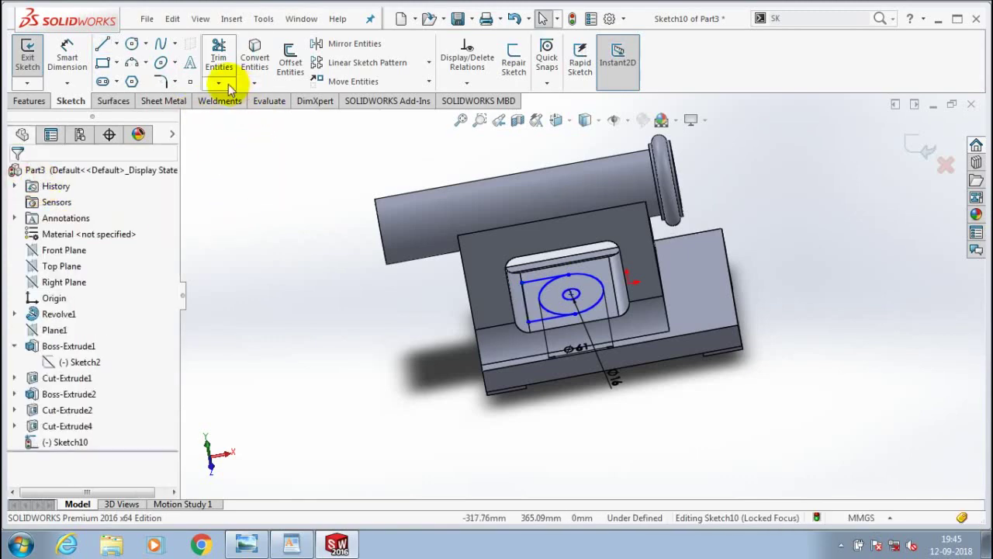
# Trim away the outer circle's left arc to form the slot shape.
pyautogui.click(218, 56)
pyautogui.scroll(-3, 543, 292)
pyautogui.click(541, 293)
pyautogui.scroll(2, 532, 311)
pyautogui.click(17, 175)
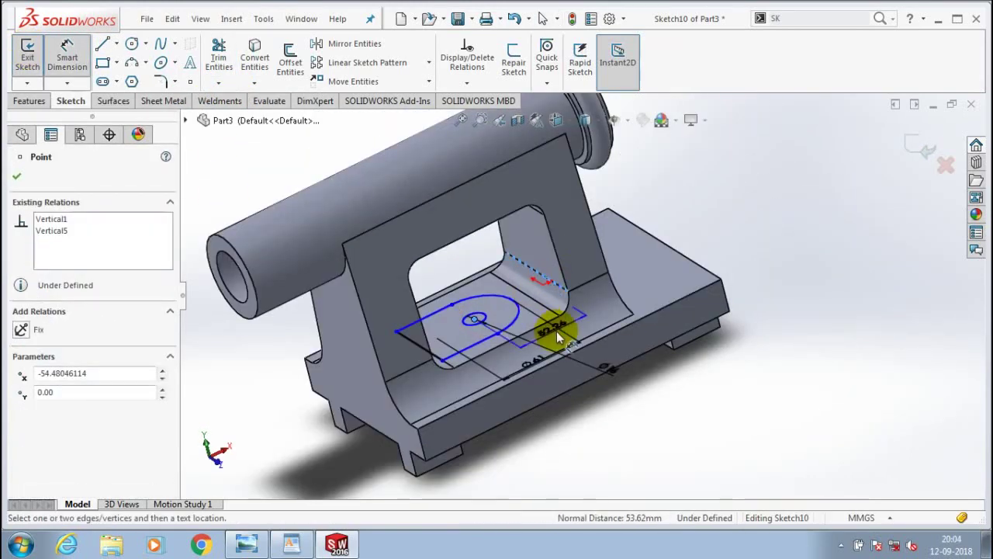
# Dimension the slot length 64 mm and the edge-to-hole-centre distance 44 mm, then exit the sketch.
pyautogui.click(556, 335)
pyautogui.write('6')
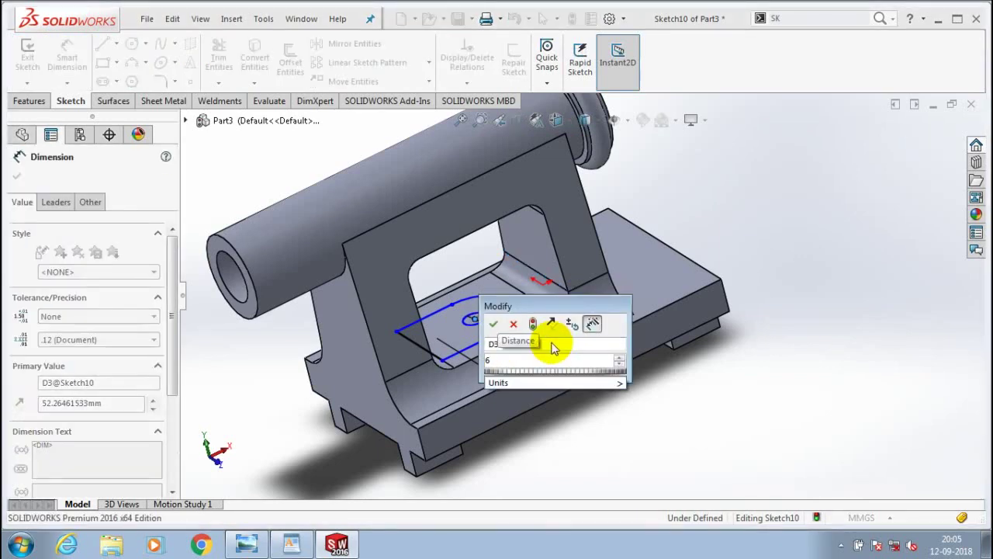
pyautogui.write('4')
pyautogui.press('Return')
pyautogui.scroll(-2, 632, 437)
pyautogui.scroll(-3, 474, 331)
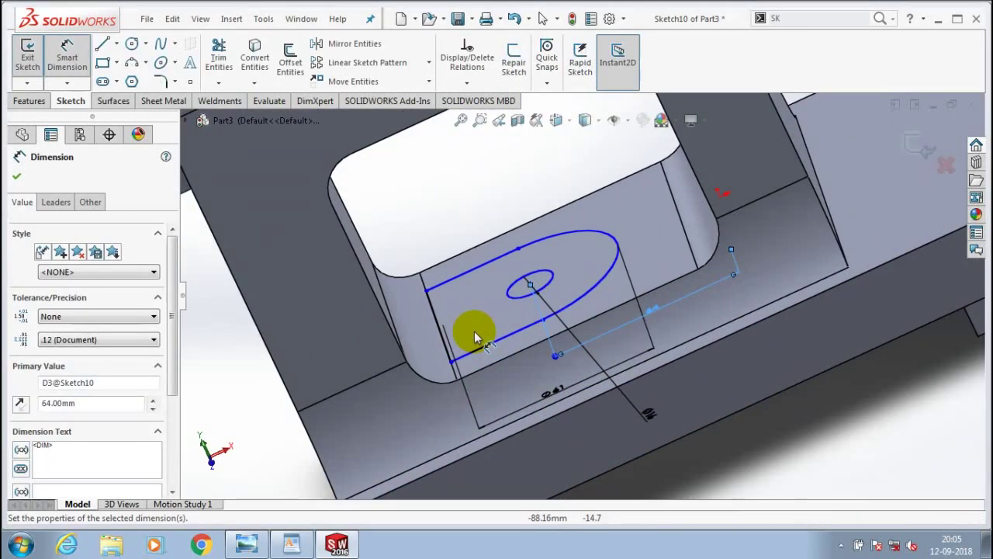
pyautogui.click(397, 304)
pyautogui.click(528, 284)
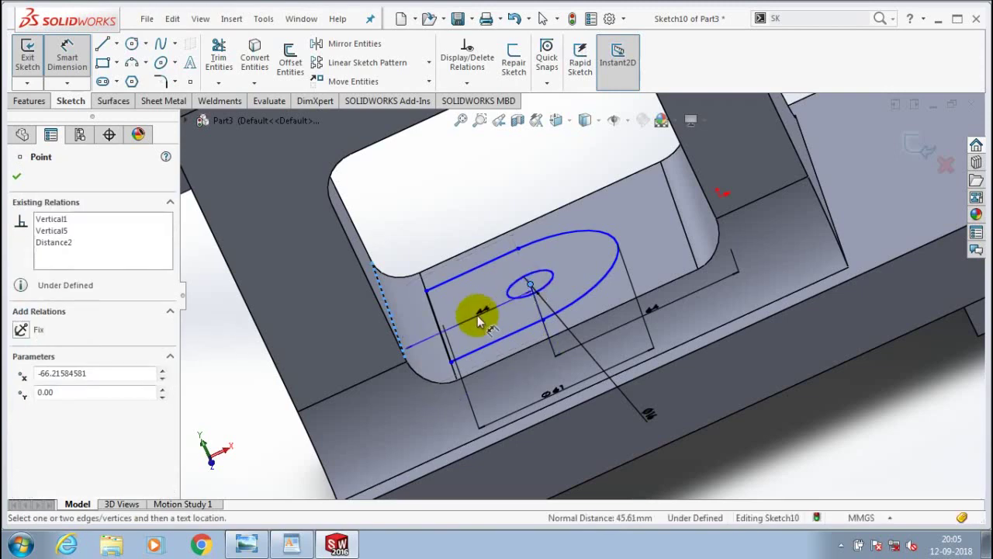
pyautogui.click(477, 315)
pyautogui.click(572, 266)
pyautogui.press('f')
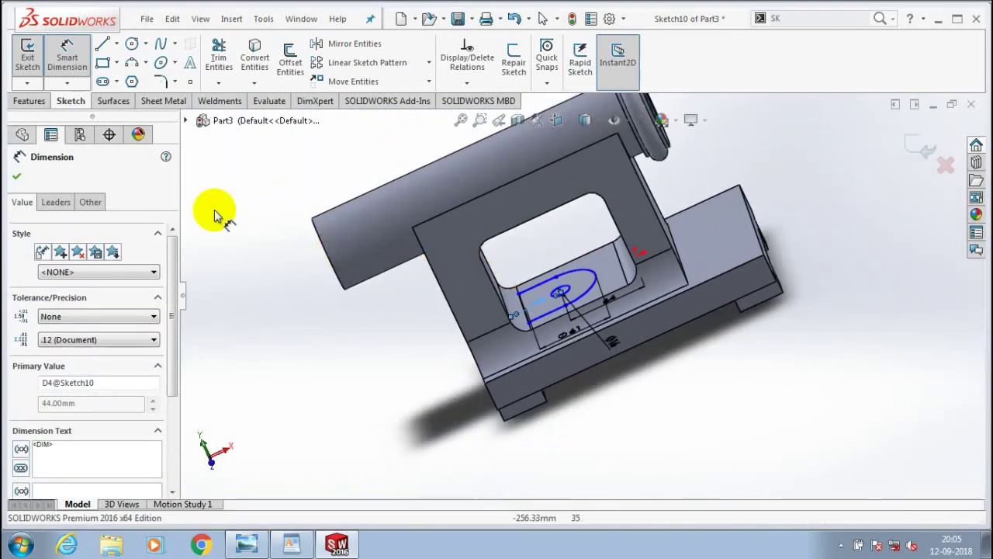
pyautogui.click(16, 176)
pyautogui.click(25, 53)
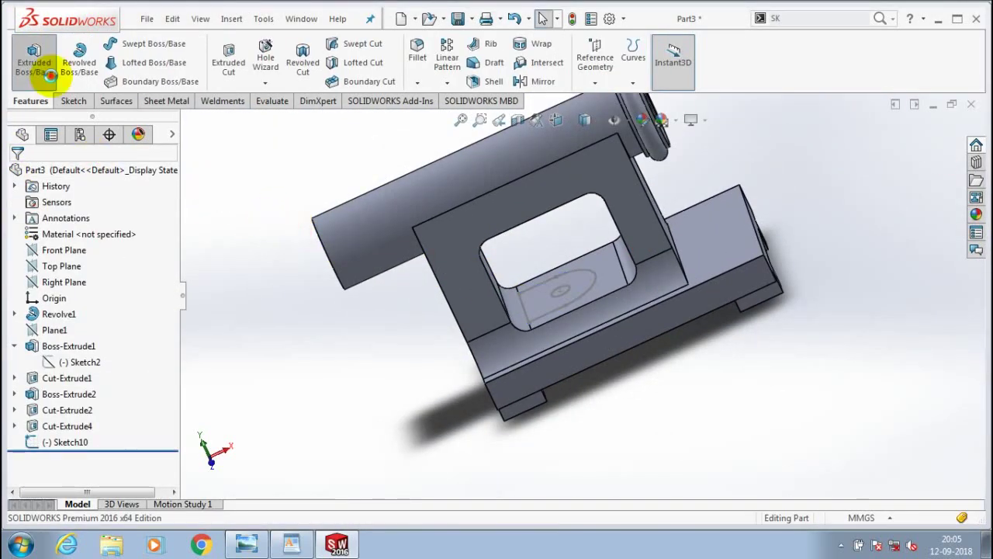
# Extrude the lug sketch 7 mm as a boss.
pyautogui.click(48, 74)
pyautogui.click(576, 273)
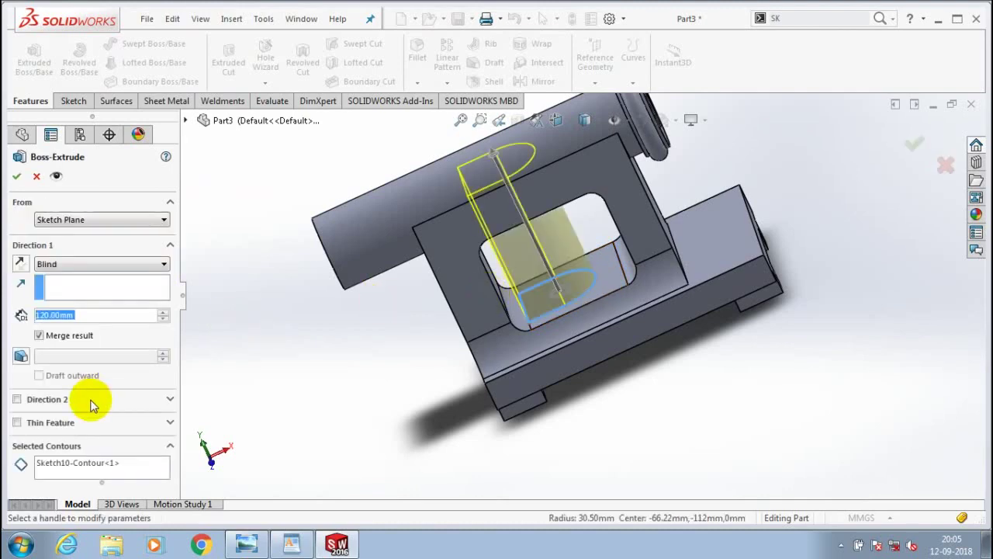
pyautogui.write('7')
pyautogui.press('Return')
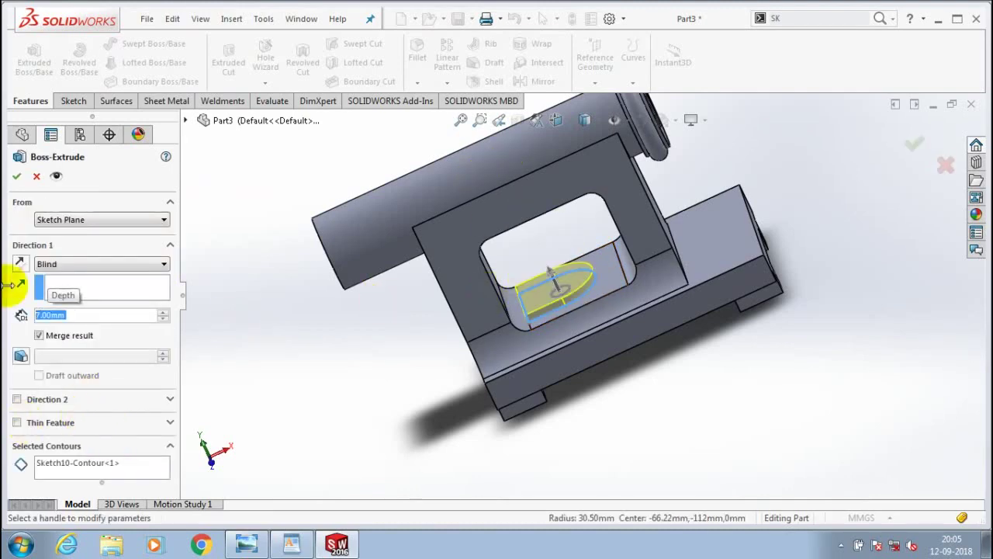
pyautogui.press('Return')
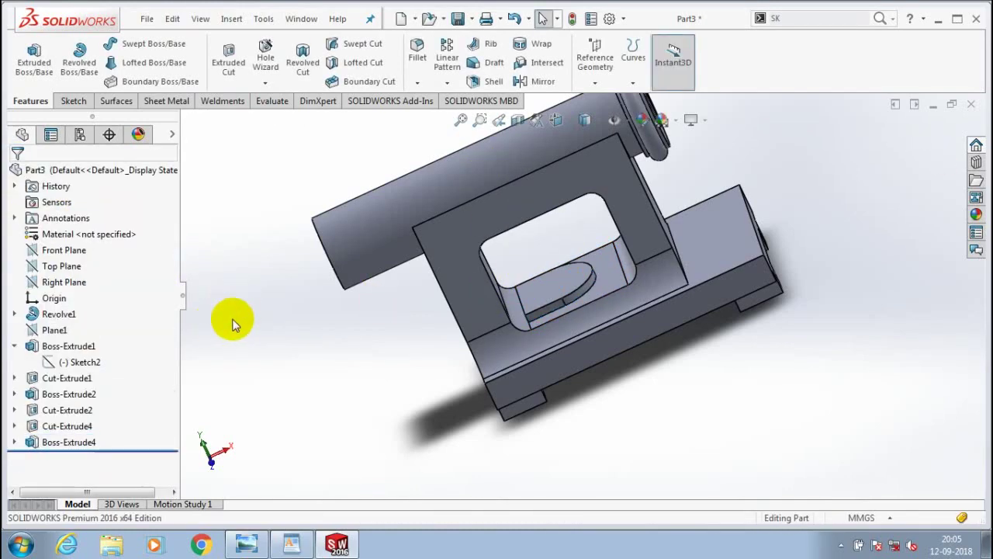
pyautogui.moveTo(198, 156); pyautogui.dragTo(235, 148, button='middle')
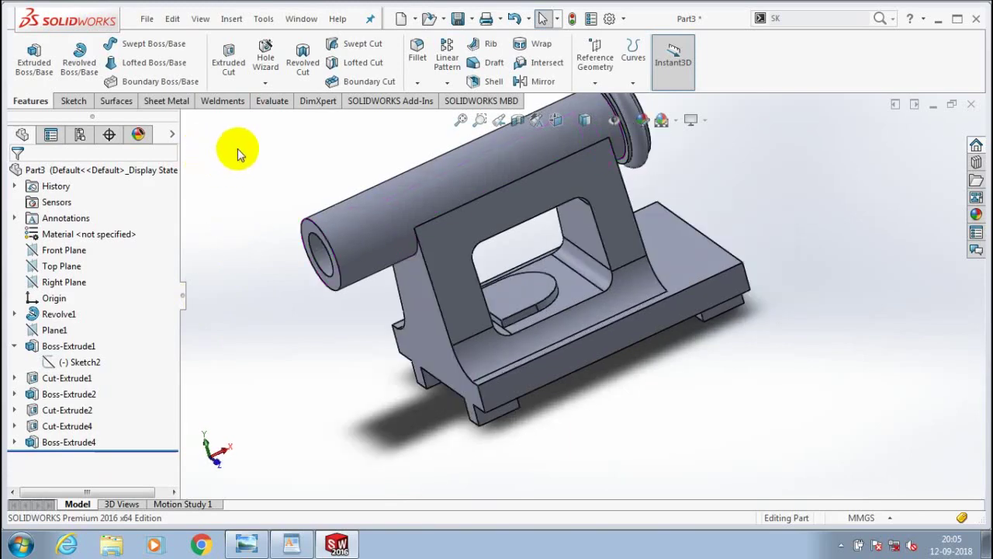
# Cut Sketch10's circle region mid-plane 107 mm to bore the lug's Ø16 hole.
pyautogui.click(227, 68)
pyautogui.click(202, 377)
pyautogui.click(267, 392)
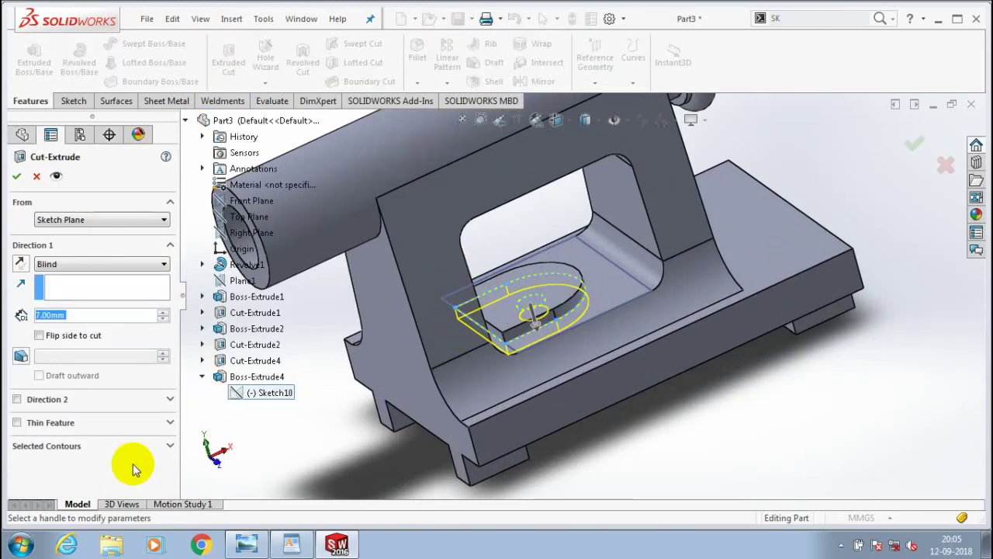
pyautogui.click(128, 447)
pyautogui.click(54, 464)
pyautogui.rightClick(54, 463)
pyautogui.click(89, 485)
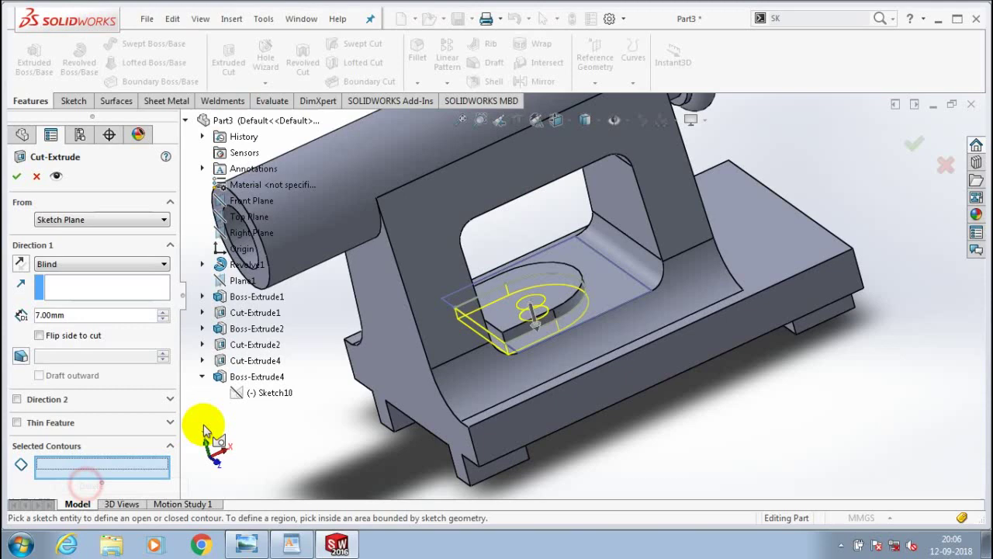
pyautogui.click(534, 298)
pyautogui.press('f')
pyautogui.click(155, 263)
pyautogui.click(117, 349)
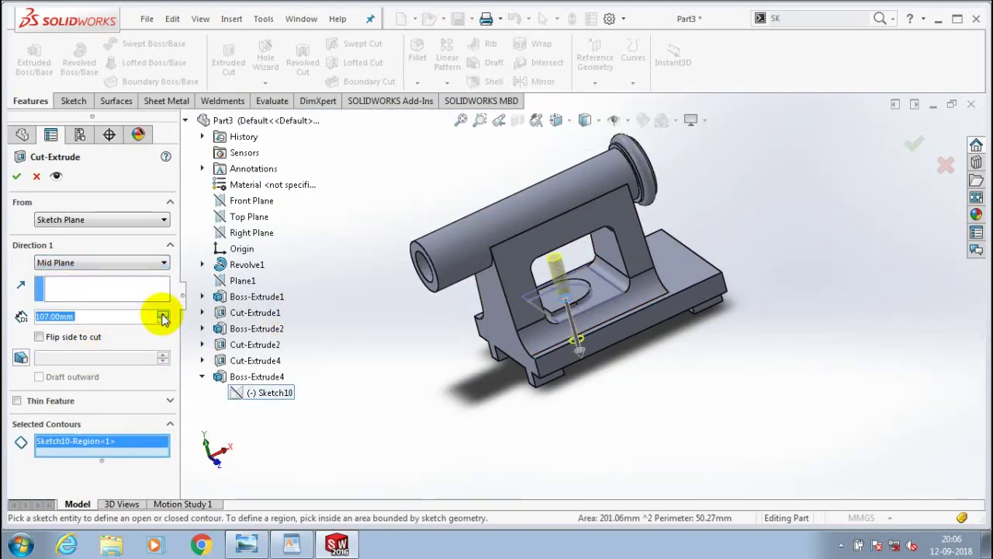
pyautogui.press('Return')
pyautogui.moveTo(355, 405)
pyautogui.mouseDown(button='middle')
pyautogui.moveTo(324, 401)
pyautogui.moveTo(833, 283)
pyautogui.moveTo(792, 156)
pyautogui.mouseUp(button='middle')
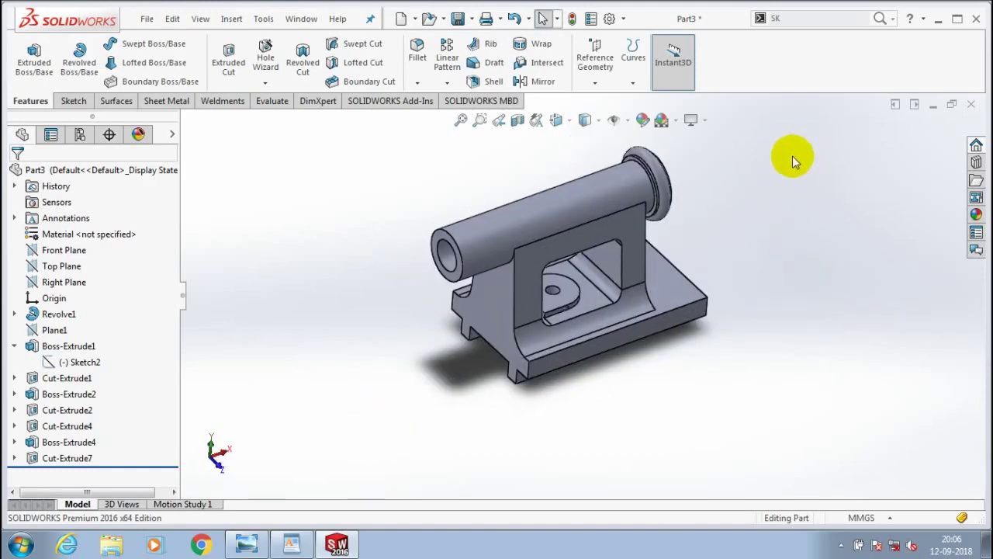
# Start a sketch on the flange end face and draw a circle concentric with the bore.
pyautogui.scroll(-3, 730, 234)
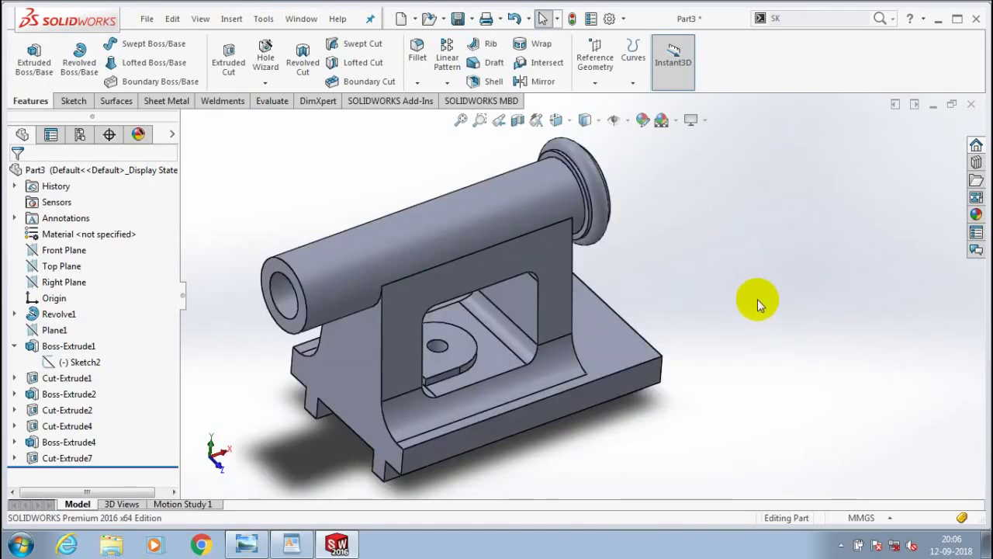
pyautogui.moveTo(771, 301); pyautogui.dragTo(591, 160, button='middle')
pyautogui.rightClick(564, 153)
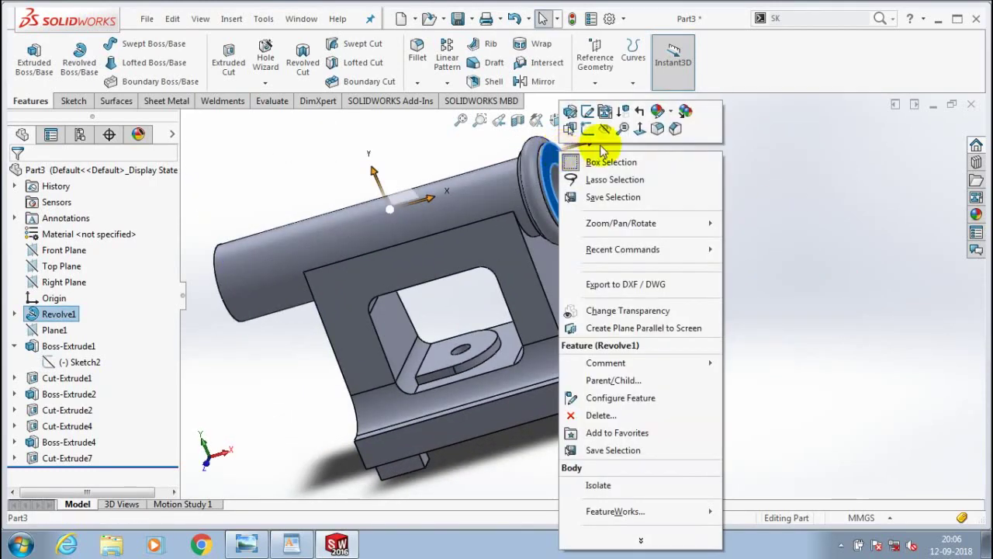
pyautogui.click(592, 127)
pyautogui.click(70, 101)
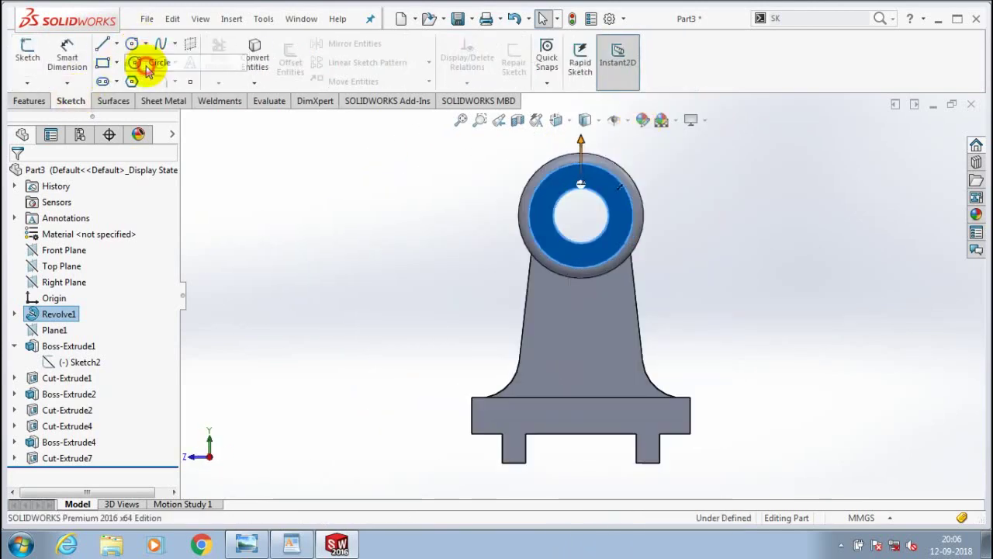
pyautogui.click(148, 69)
pyautogui.click(581, 215)
pyautogui.click(609, 250)
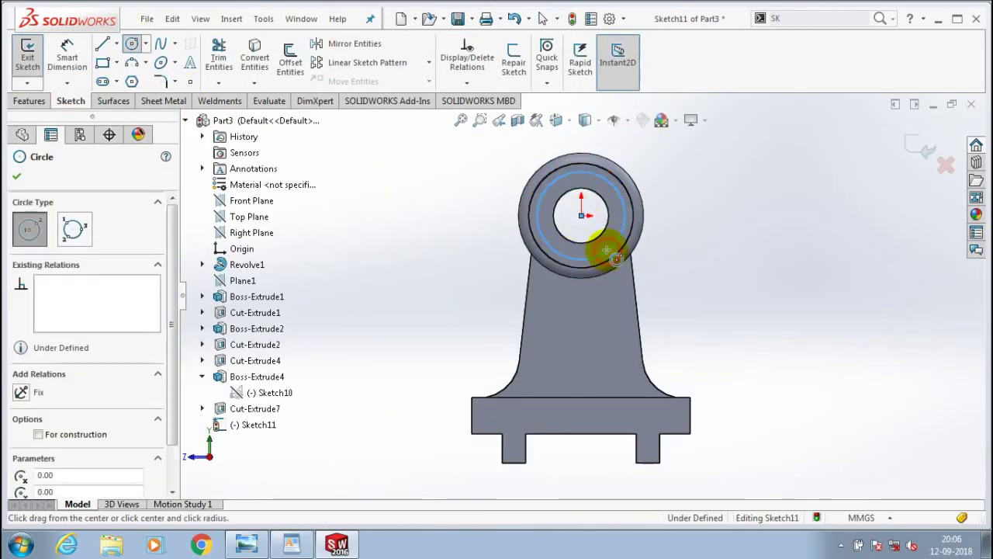
pyautogui.click(17, 177)
# Dimension the circle to Ø56 and convert it to construction geometry.
pyautogui.click(66, 55)
pyautogui.click(536, 221)
pyautogui.click(406, 233)
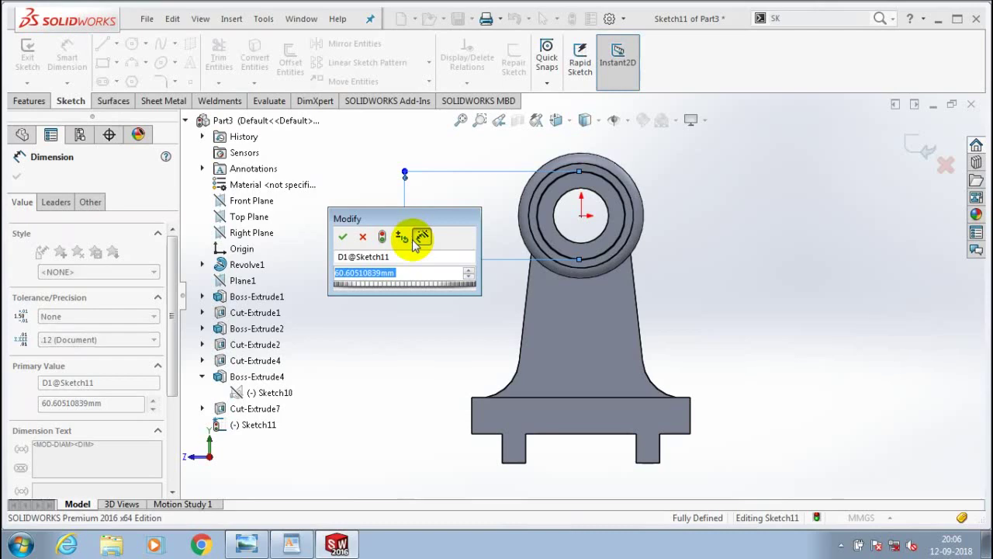
pyautogui.write('56')
pyautogui.press('Return')
pyautogui.click(399, 306)
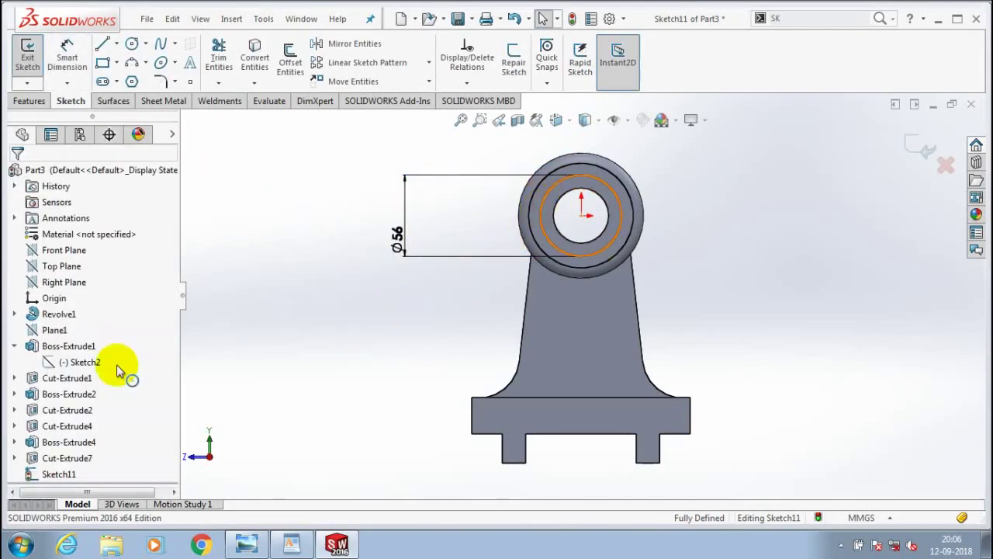
pyautogui.click(260, 263)
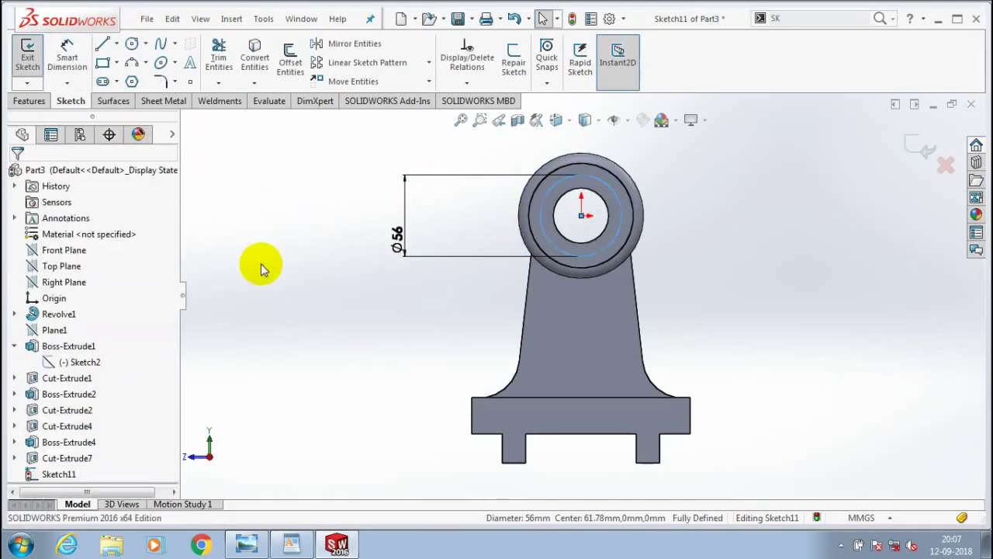
# Place a sketch point at the top of the Ø56 circle and exit the sketch.
pyautogui.click(131, 44)
pyautogui.scroll(3, 543, 201)
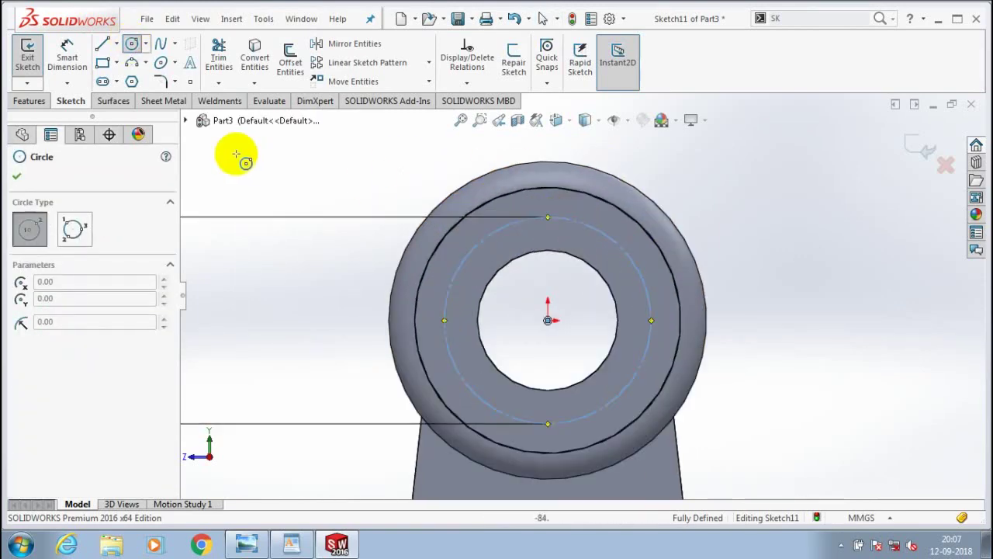
pyautogui.click(16, 176)
pyautogui.click(190, 81)
pyautogui.click(557, 263)
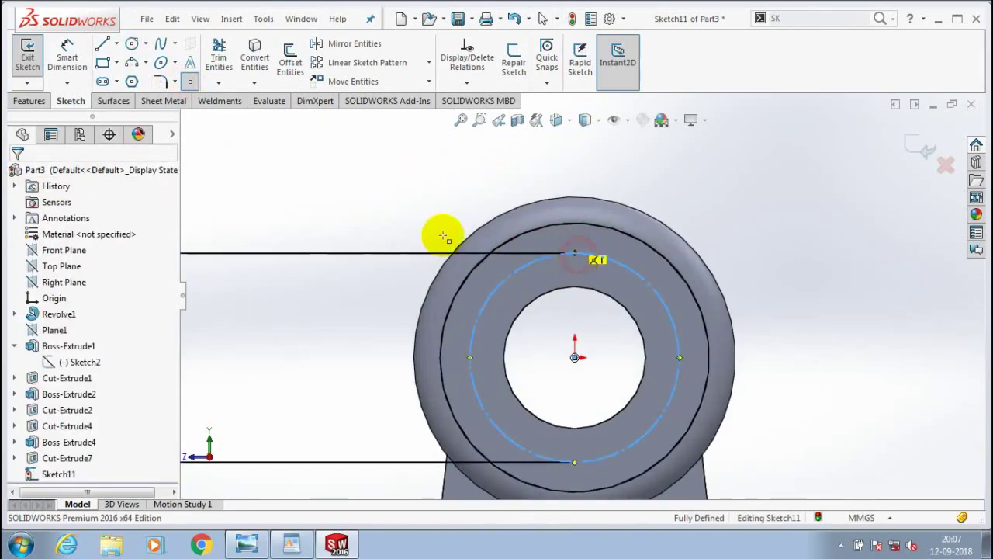
pyautogui.click(17, 176)
pyautogui.click(30, 70)
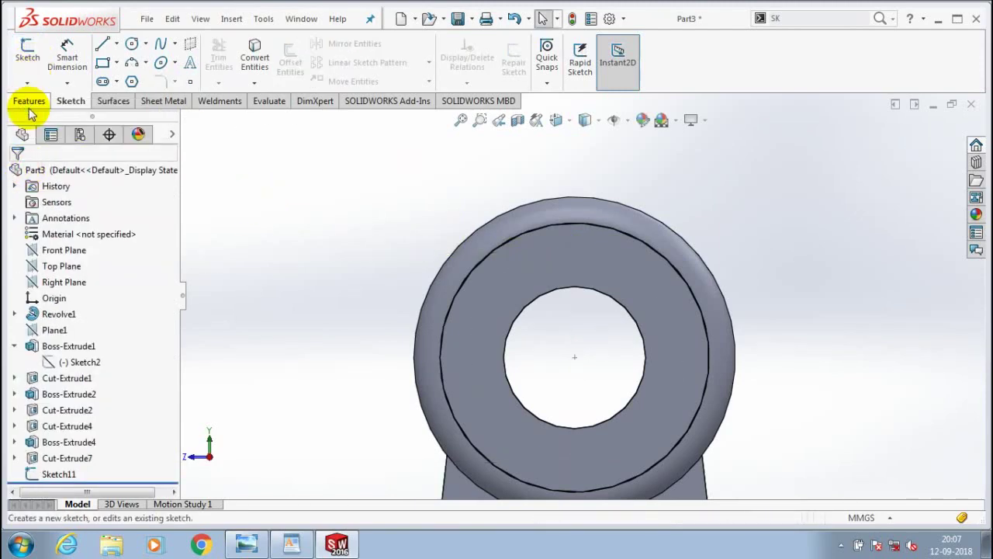
# Start a Hole Wizard tapped hole and position it on the flange face's top point.
pyautogui.click(31, 102)
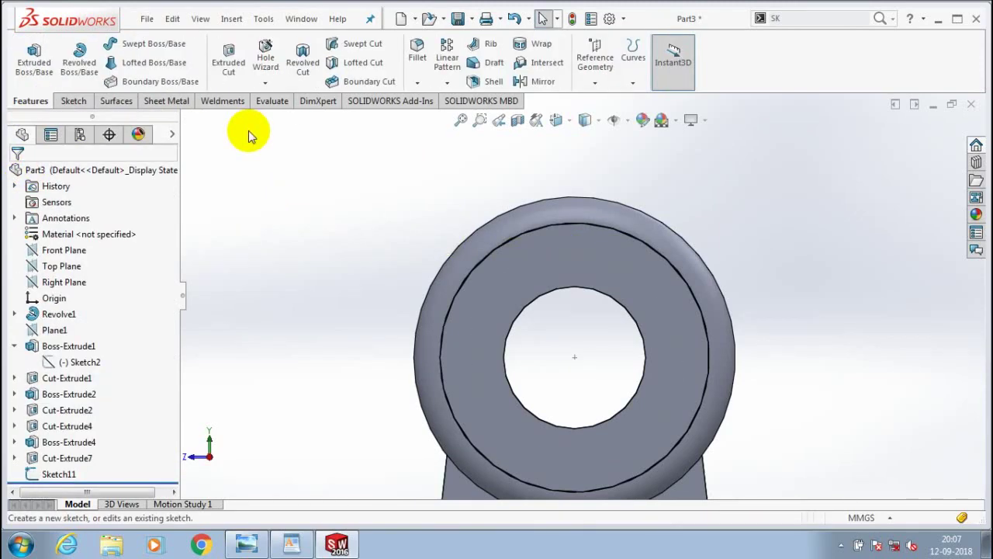
pyautogui.click(265, 55)
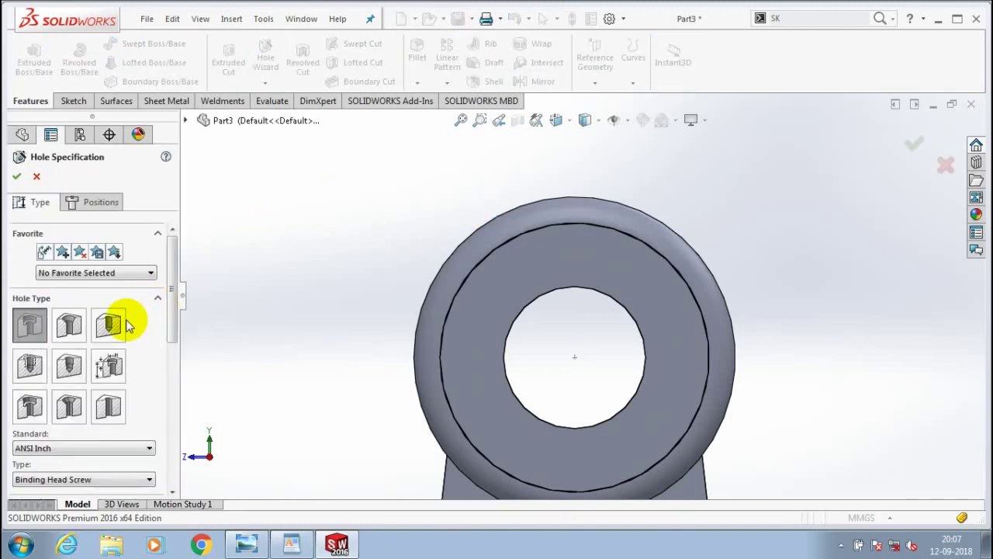
pyautogui.click(124, 322)
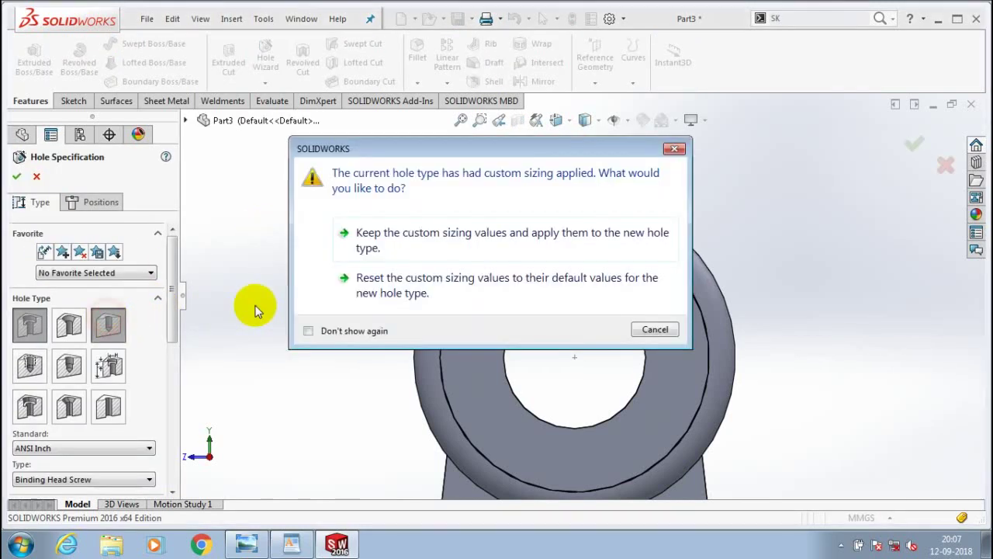
pyautogui.click(471, 252)
pyautogui.click(101, 203)
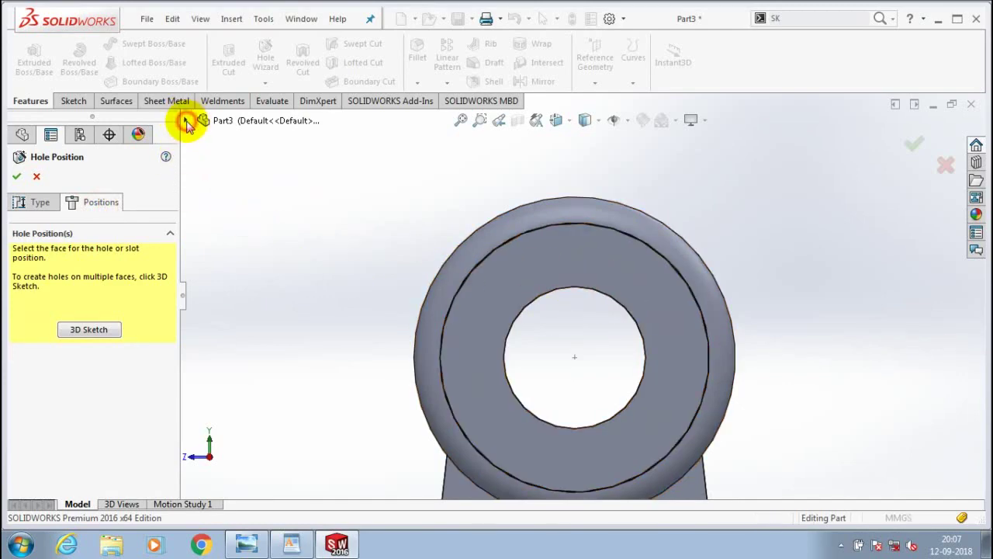
pyautogui.click(186, 122)
pyautogui.click(574, 260)
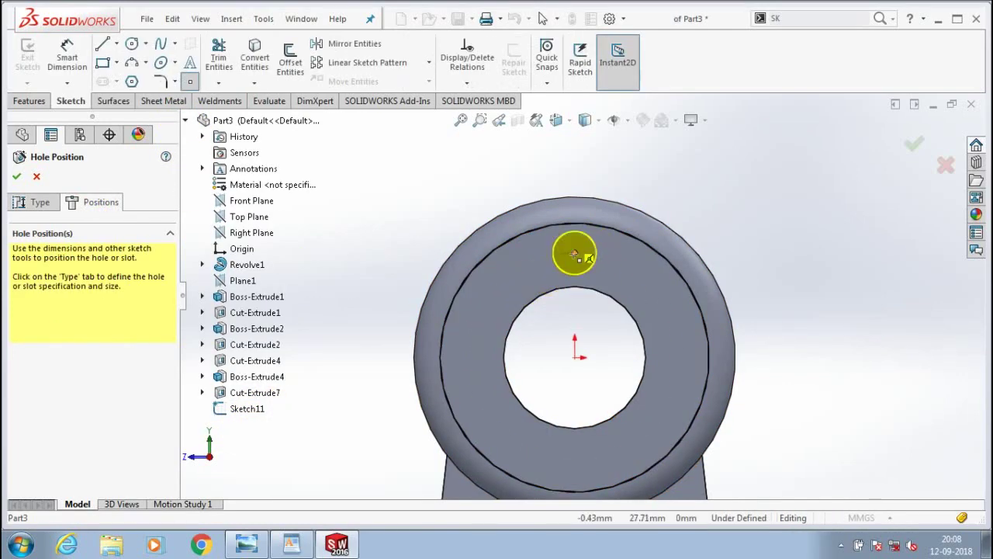
# Set the hole to ANSI Metric Tap Drills, size M8x1.0.
pyautogui.click(34, 202)
pyautogui.moveTo(172, 326); pyautogui.dragTo(174, 398)
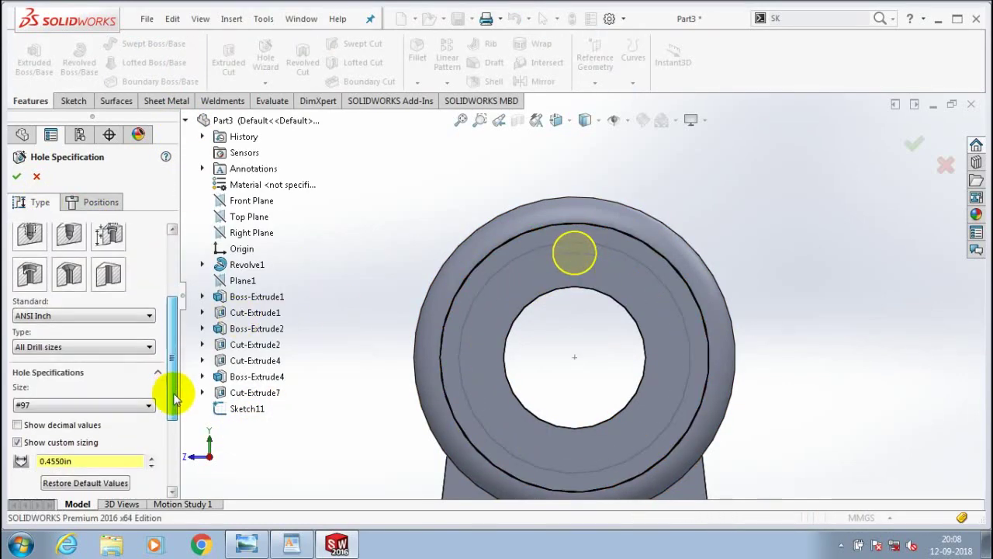
pyautogui.click(129, 321)
pyautogui.click(117, 334)
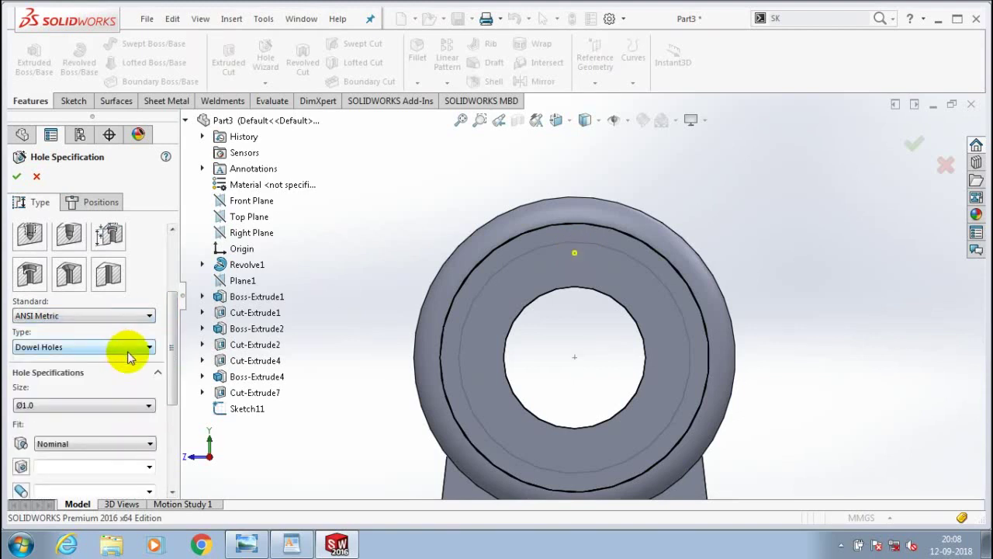
pyautogui.scroll(-3, 155, 372)
pyautogui.scroll(-2, 166, 417)
pyautogui.scroll(2, 166, 398)
pyautogui.scroll(2, 149, 357)
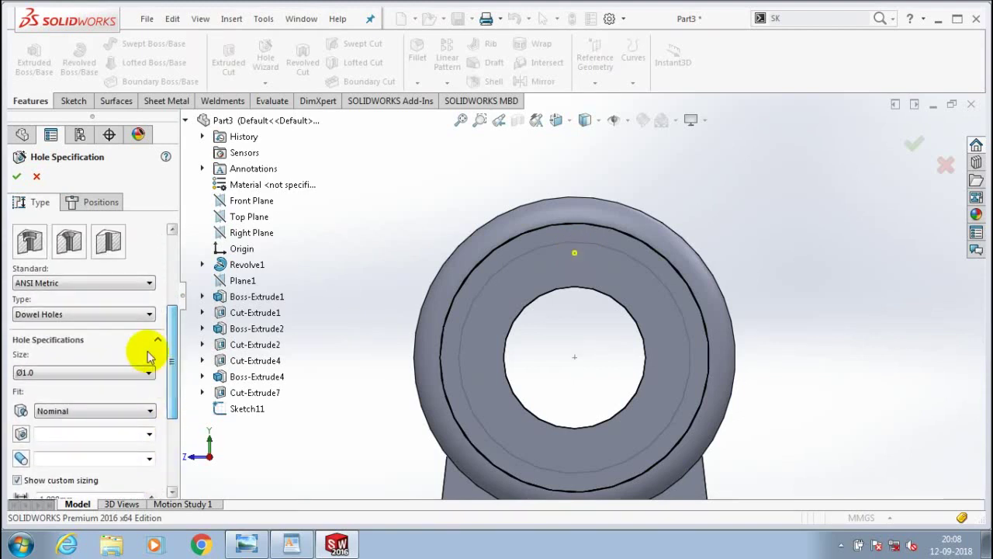
pyautogui.click(147, 314)
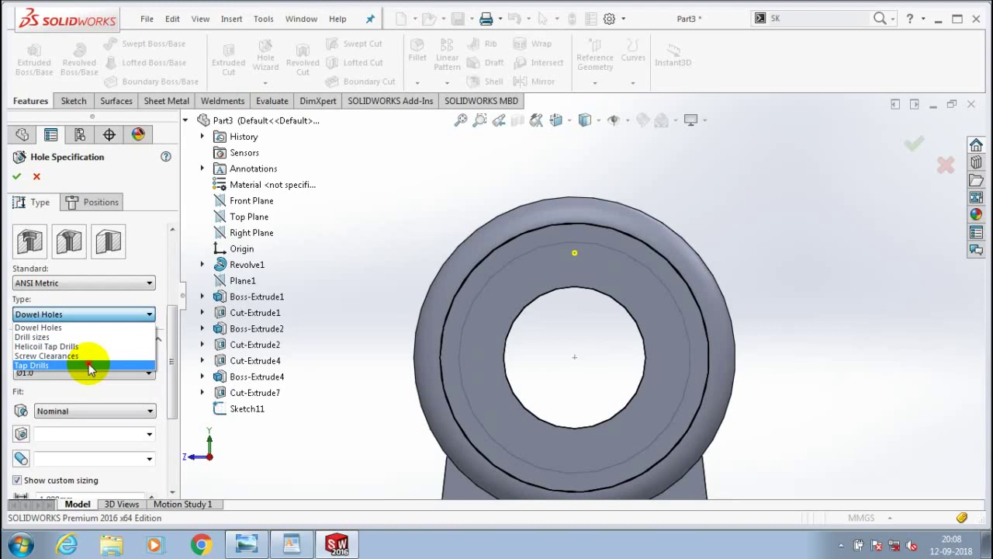
pyautogui.click(89, 364)
pyautogui.click(93, 374)
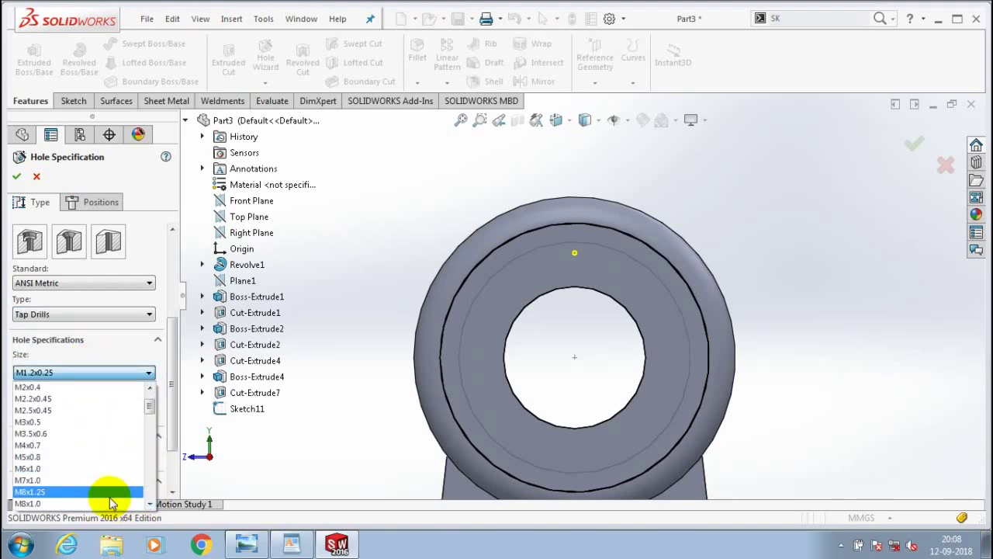
pyautogui.click(111, 503)
# Turn off custom sizing, make the hole Blind 15 mm deep, and confirm.
pyautogui.scroll(-2, 171, 377)
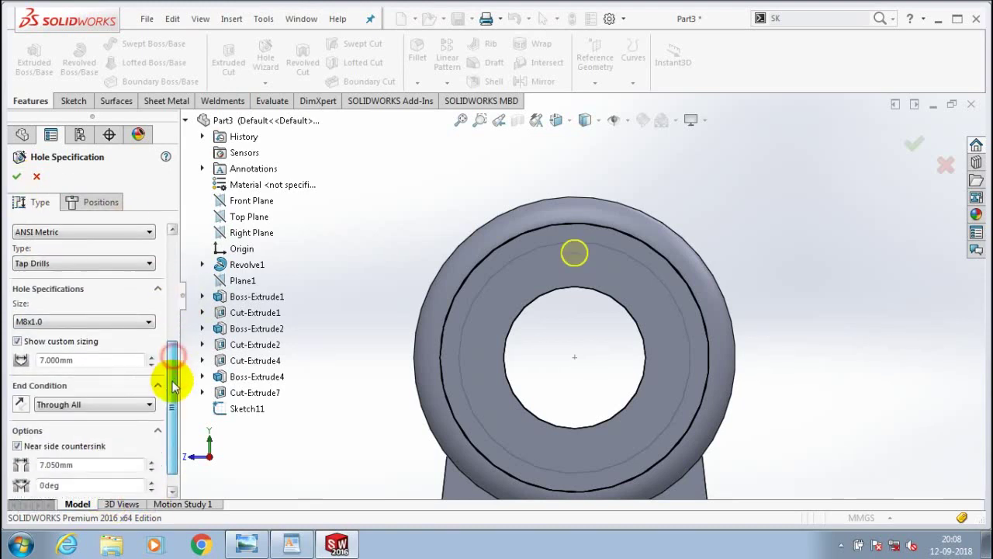
pyautogui.click(17, 336)
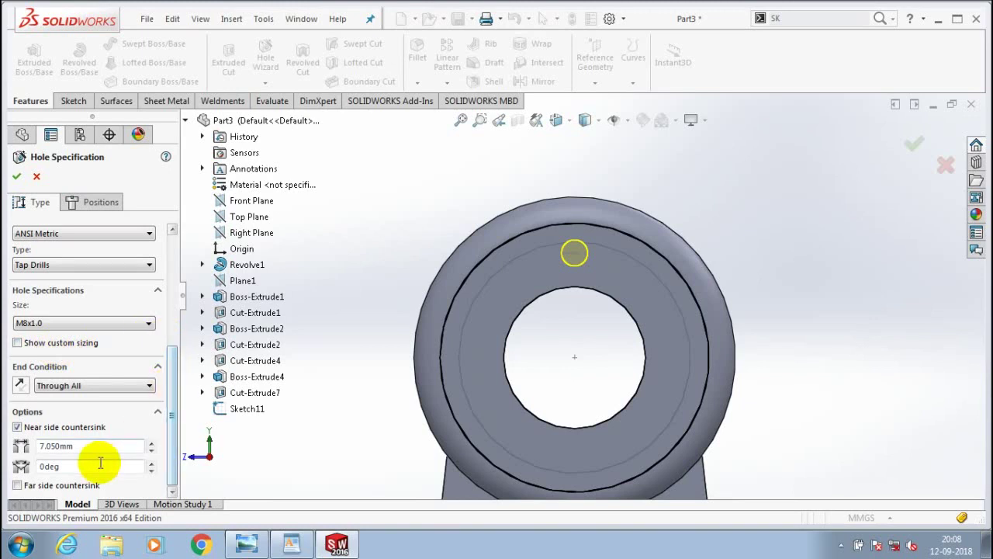
pyautogui.click(138, 386)
pyautogui.click(97, 397)
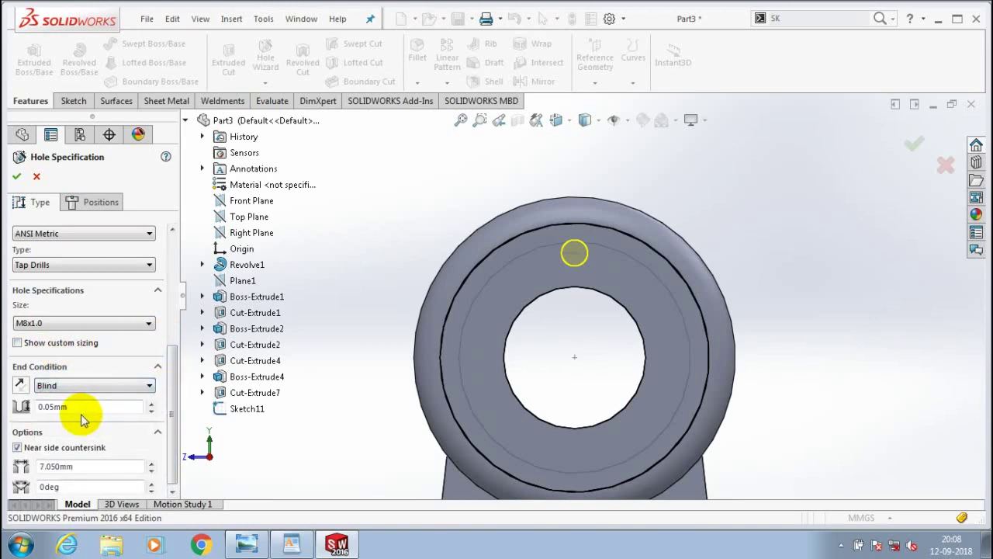
pyautogui.moveTo(81, 412); pyautogui.dragTo(25, 407)
pyautogui.write('15')
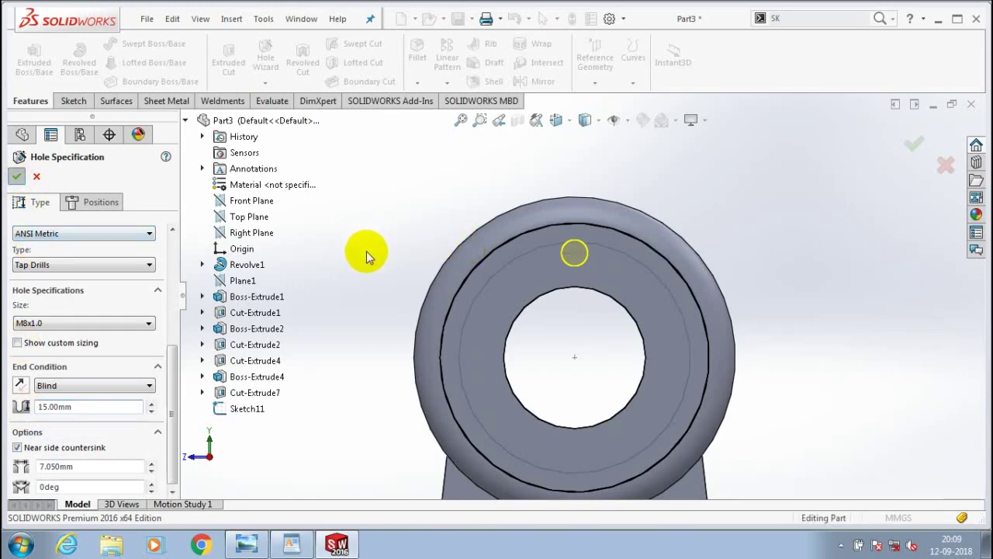
pyautogui.press('Return')
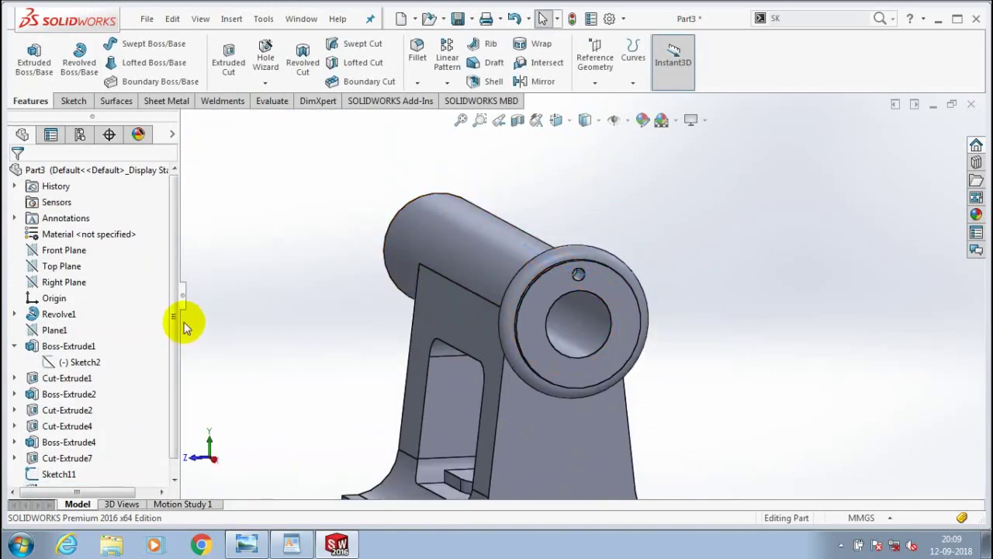
# Pattern the M8 tap-drill hole four times around the flange with a circular pattern.
pyautogui.click(447, 82)
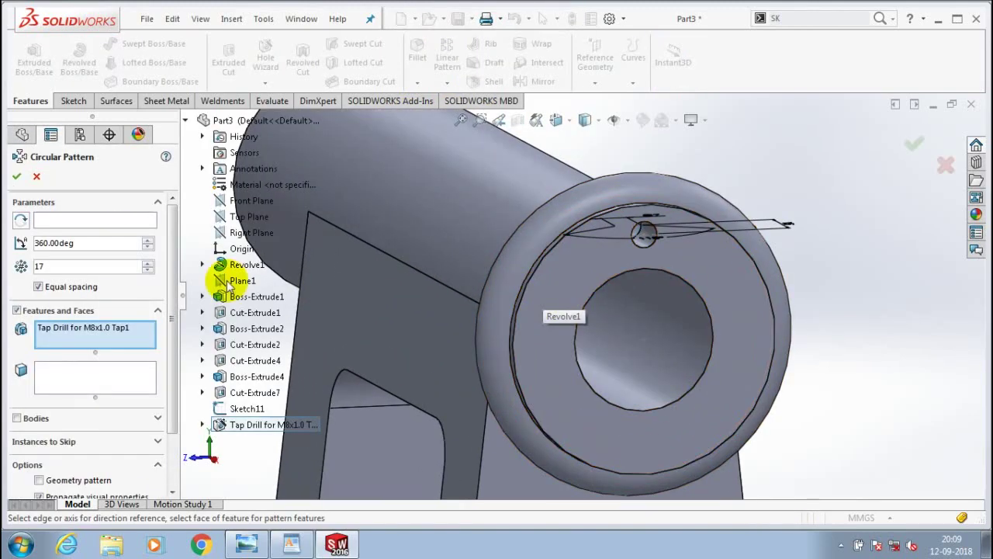
pyautogui.click(300, 195)
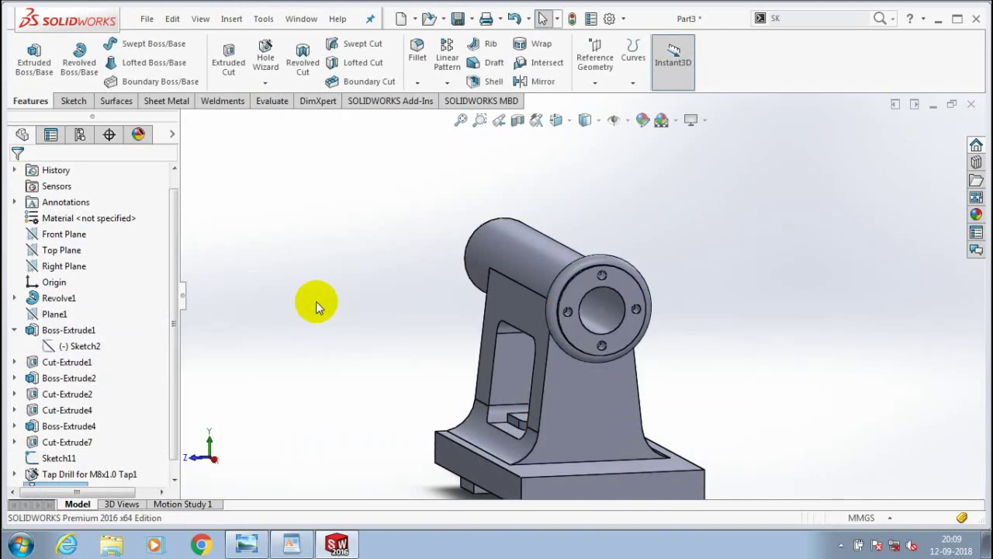
pyautogui.moveTo(316, 301); pyautogui.dragTo(454, 303, button='middle')
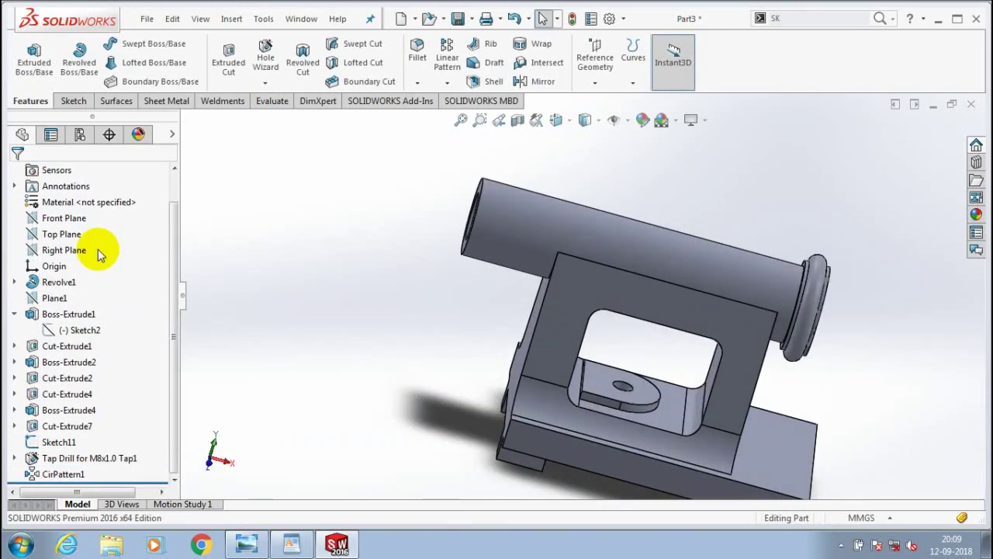
pyautogui.click(63, 218)
# Start a sketch on the Front Plane and draw a circle beside the base.
pyautogui.rightClick(133, 203)
pyautogui.click(133, 203)
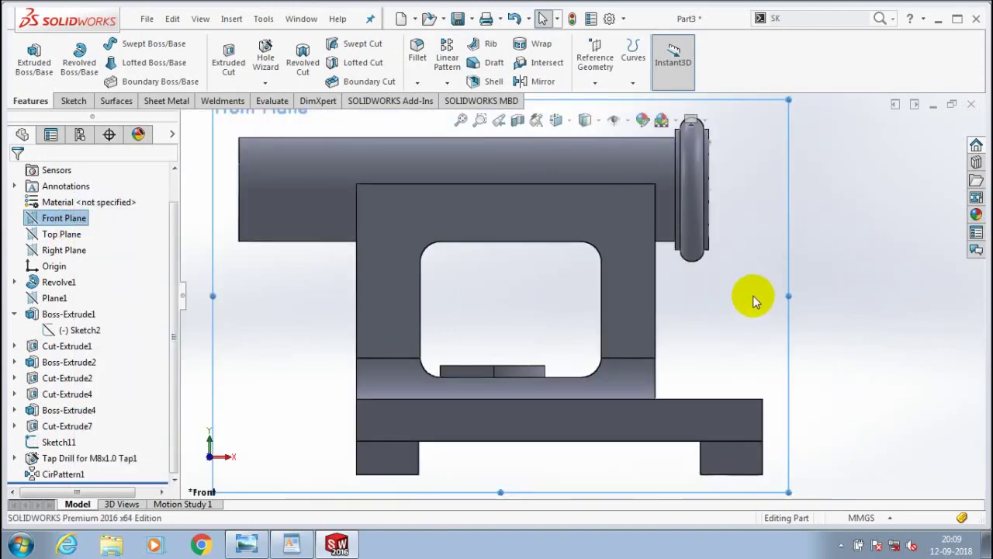
pyautogui.press('c')
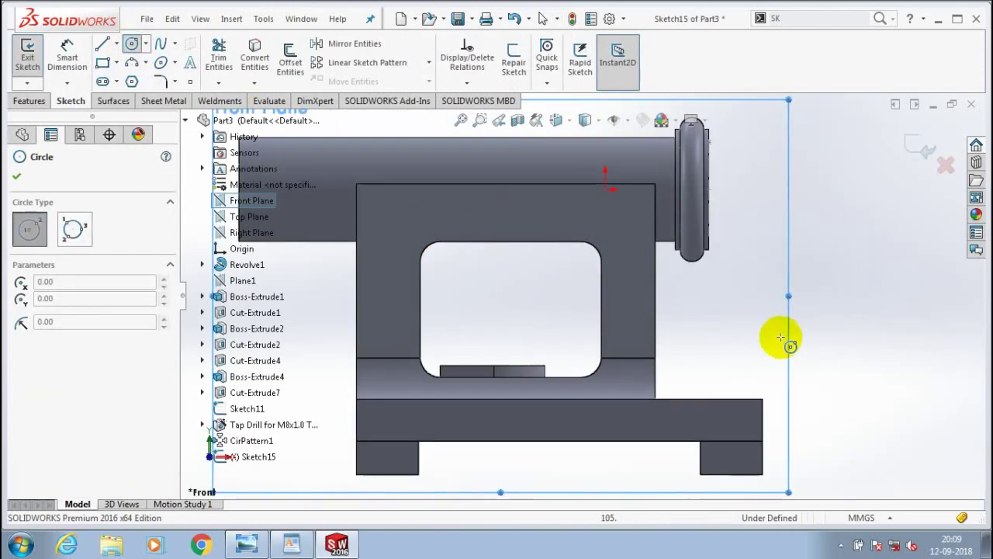
pyautogui.click(760, 307)
pyautogui.click(780, 348)
pyautogui.click(16, 177)
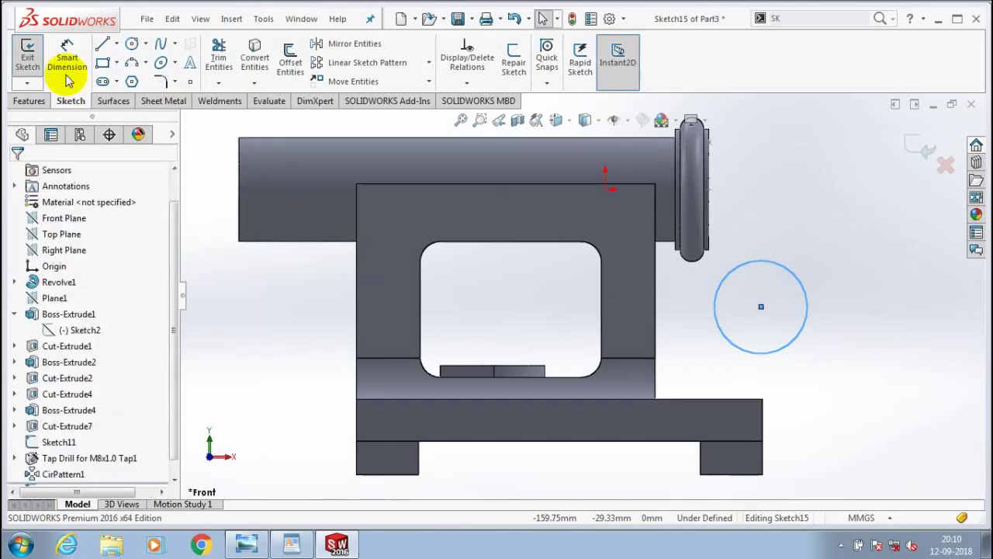
# Convert the base plate's top edge into the sketch.
pyautogui.click(252, 83)
pyautogui.click(271, 98)
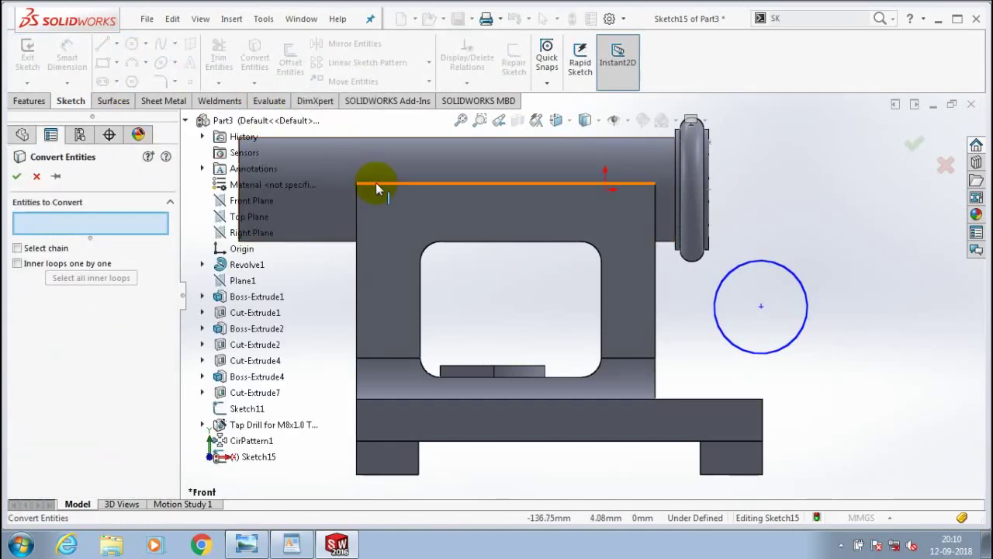
pyautogui.click(716, 406)
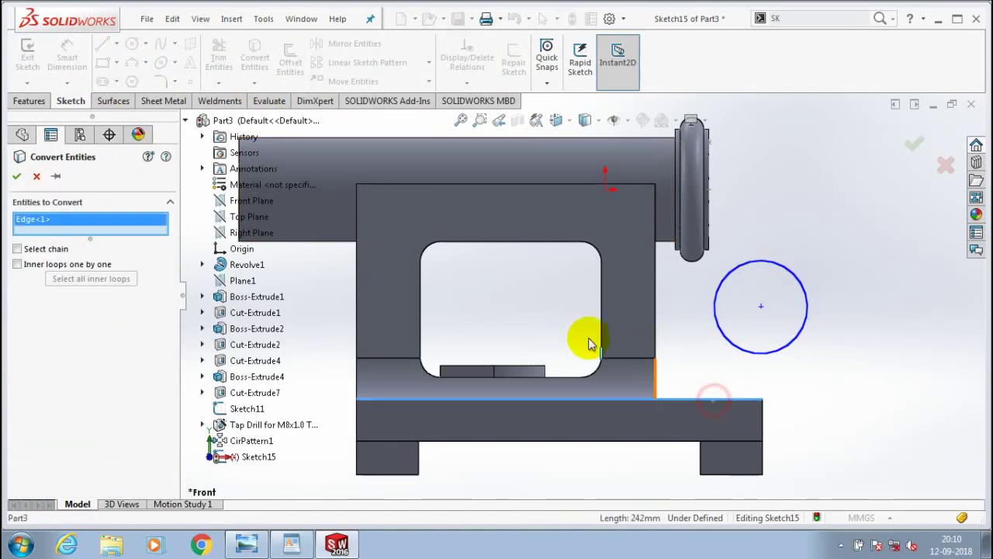
pyautogui.press('Return')
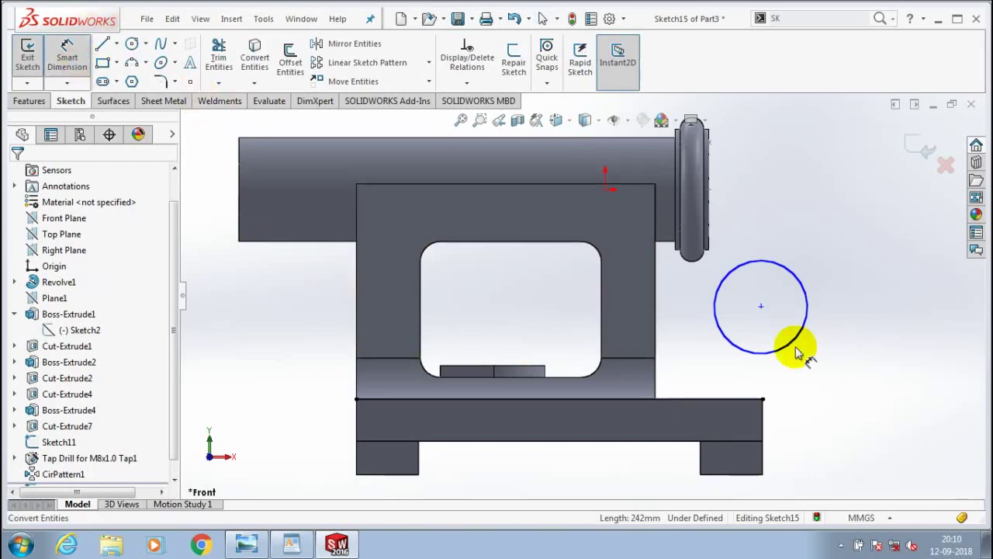
# Dimension the circle Ø90 and make it coincident with the converted base line.
pyautogui.click(795, 347)
pyautogui.click(878, 395)
pyautogui.write('90')
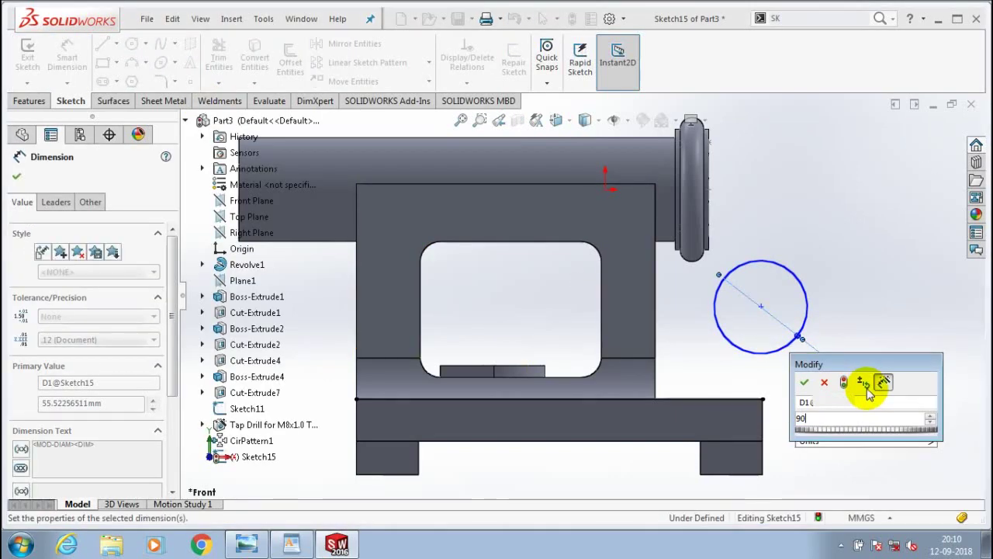
pyautogui.press('Return')
pyautogui.press('Escape')
pyautogui.click(768, 389)
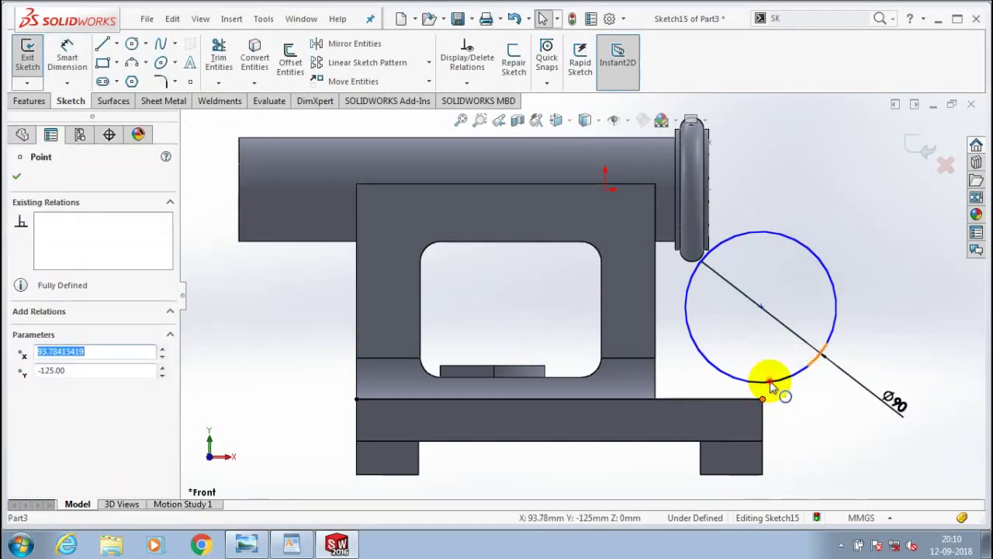
pyautogui.keyDown('ctrl'); pyautogui.click(660, 397); pyautogui.keyUp('ctrl')
pyautogui.click(35, 409)
pyautogui.click(17, 176)
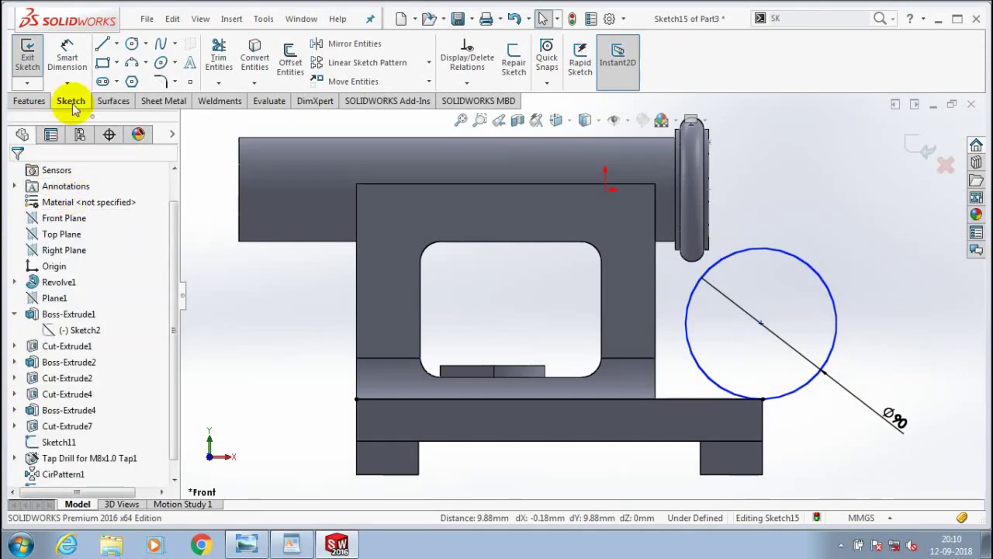
# Draw a slanted line from the web corner and make it tangent to the Ø90 circle.
pyautogui.click(101, 44)
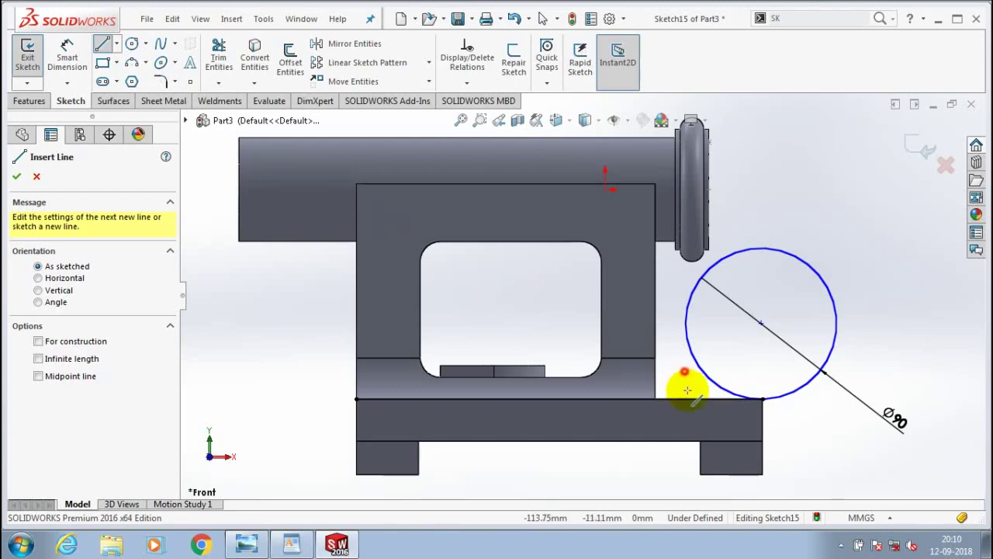
pyautogui.moveTo(657, 243); pyautogui.dragTo(717, 462)
pyautogui.press('Escape')
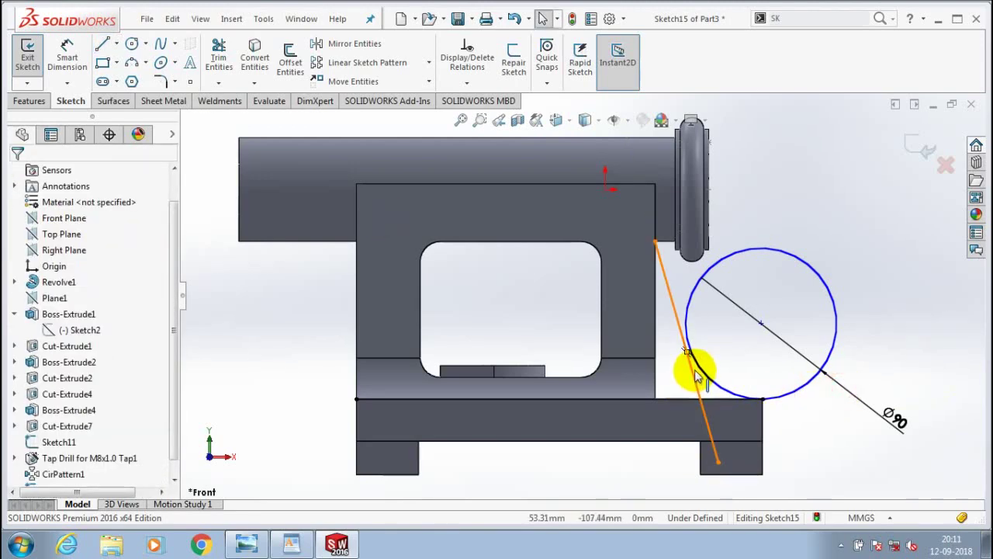
pyautogui.click(696, 377)
pyautogui.keyDown('ctrl'); pyautogui.click(687, 342); pyautogui.keyUp('ctrl')
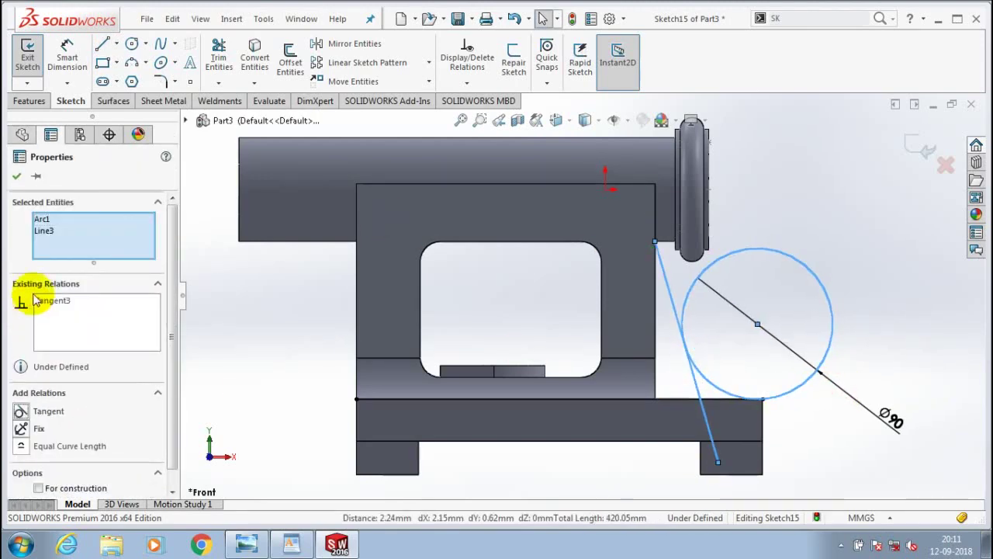
pyautogui.click(17, 177)
pyautogui.click(649, 302)
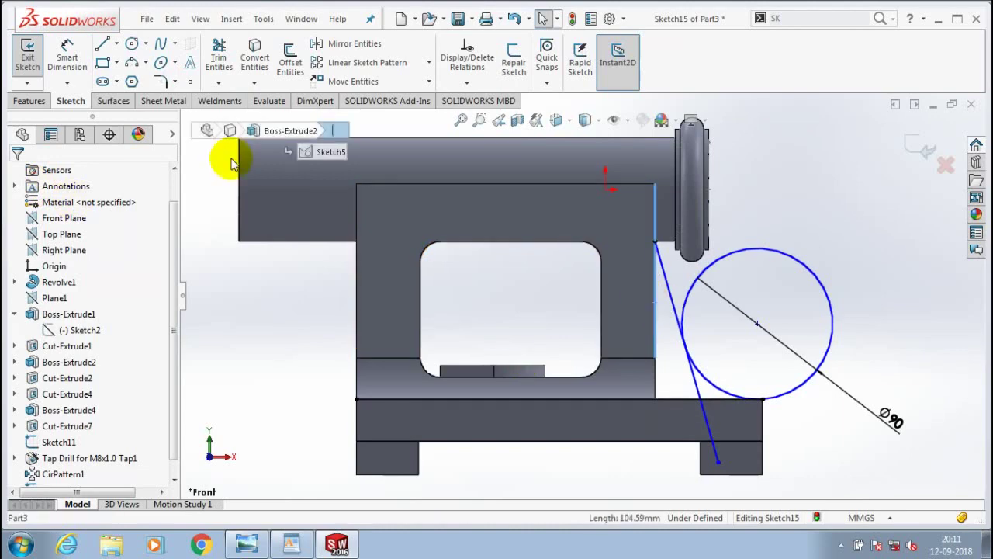
pyautogui.click(648, 370)
pyautogui.scroll(-5, 648, 370)
pyautogui.click(629, 364)
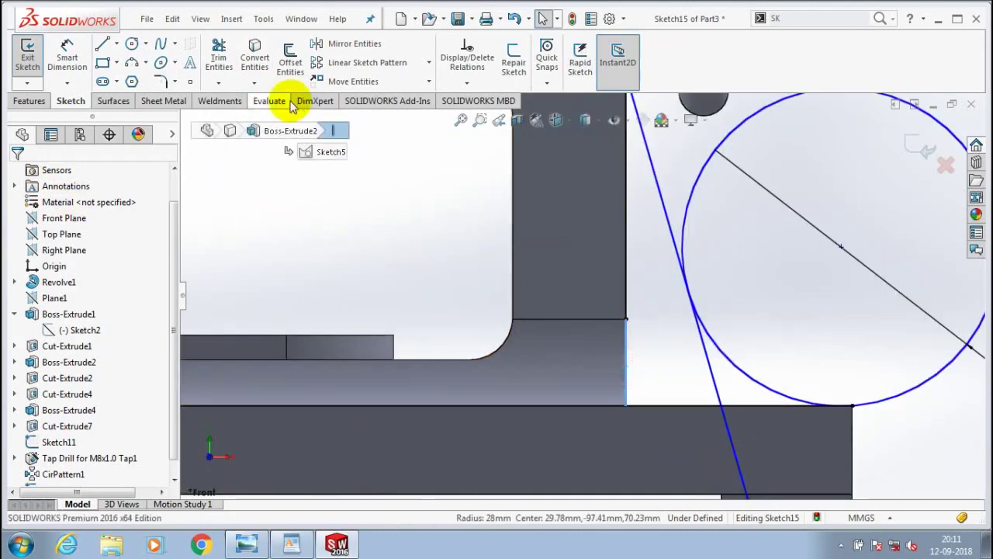
pyautogui.scroll(5, 536, 281)
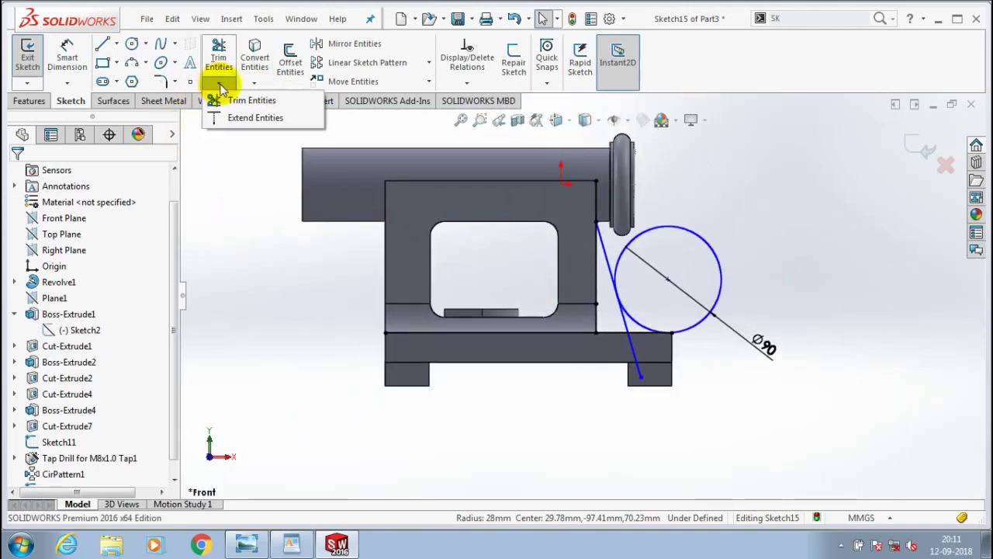
# Trim away the upper part of the Ø90 circle, leaving the blending arc.
pyautogui.click(220, 49)
pyautogui.scroll(-3, 551, 338)
pyautogui.scroll(2, 590, 295)
pyautogui.scroll(-2, 653, 332)
pyautogui.scroll(1, 653, 332)
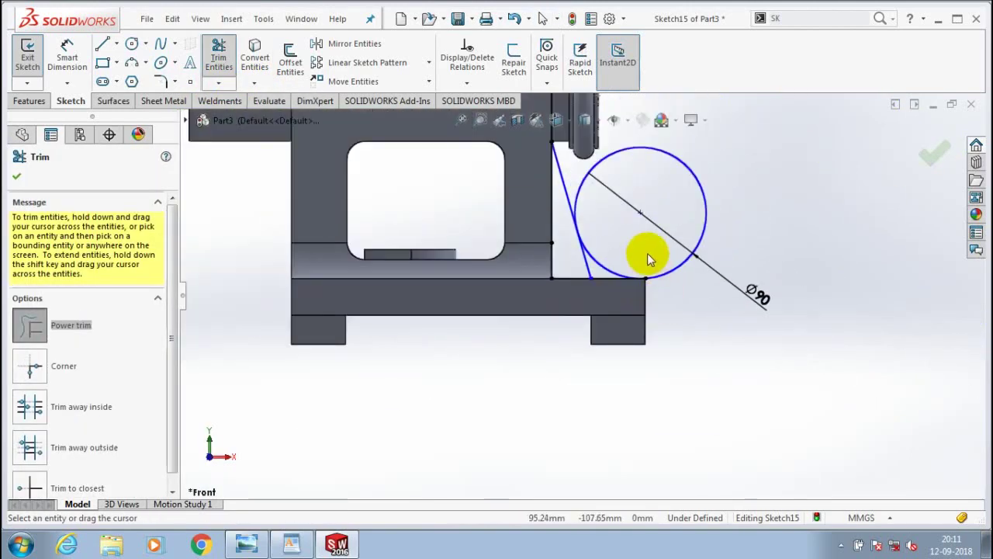
pyautogui.scroll(-3, 597, 279)
pyautogui.scroll(4, 549, 292)
pyautogui.scroll(-3, 545, 166)
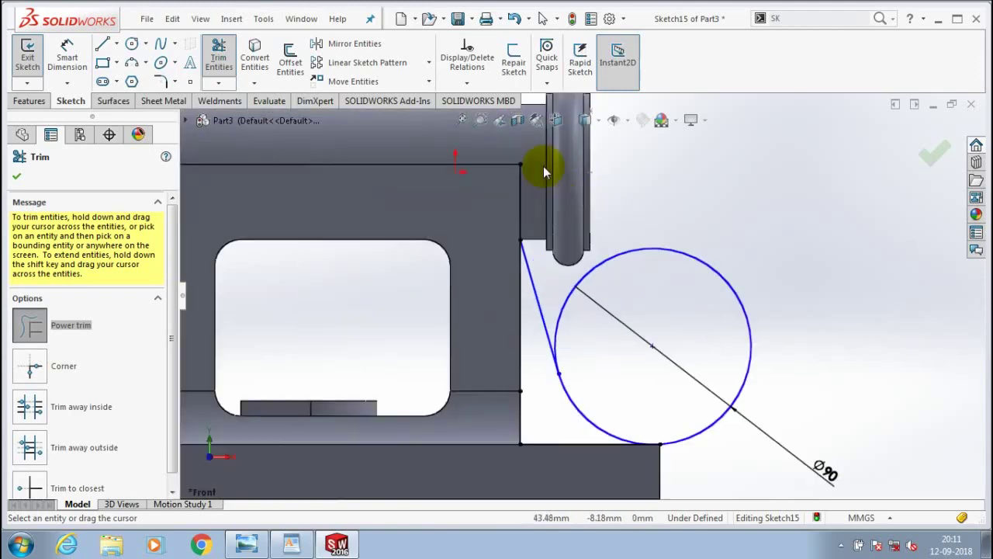
pyautogui.scroll(-1, 543, 166)
pyautogui.moveTo(674, 221); pyautogui.dragTo(676, 285)
pyautogui.scroll(2, 678, 306)
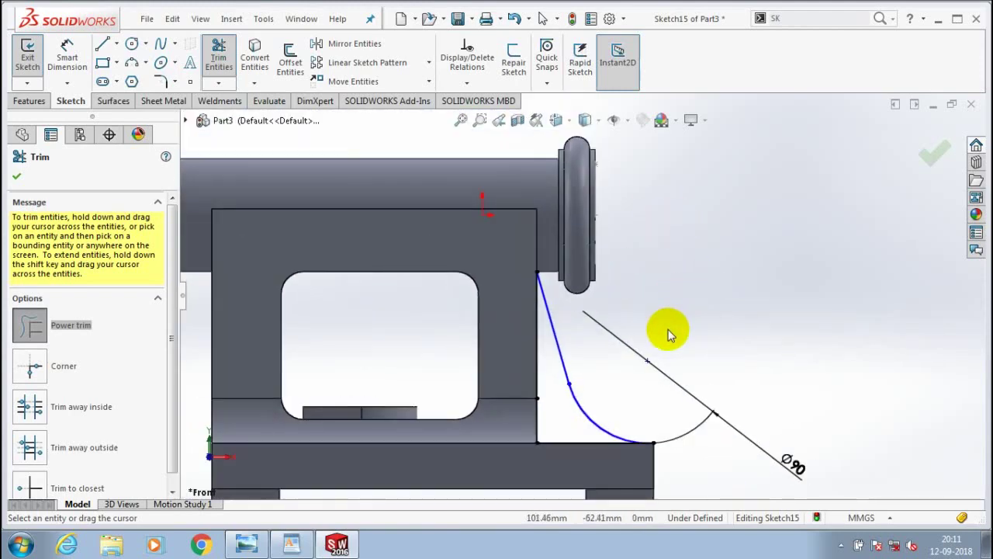
pyautogui.scroll(-2, 554, 394)
pyautogui.scroll(1, 514, 332)
pyautogui.scroll(2, 514, 331)
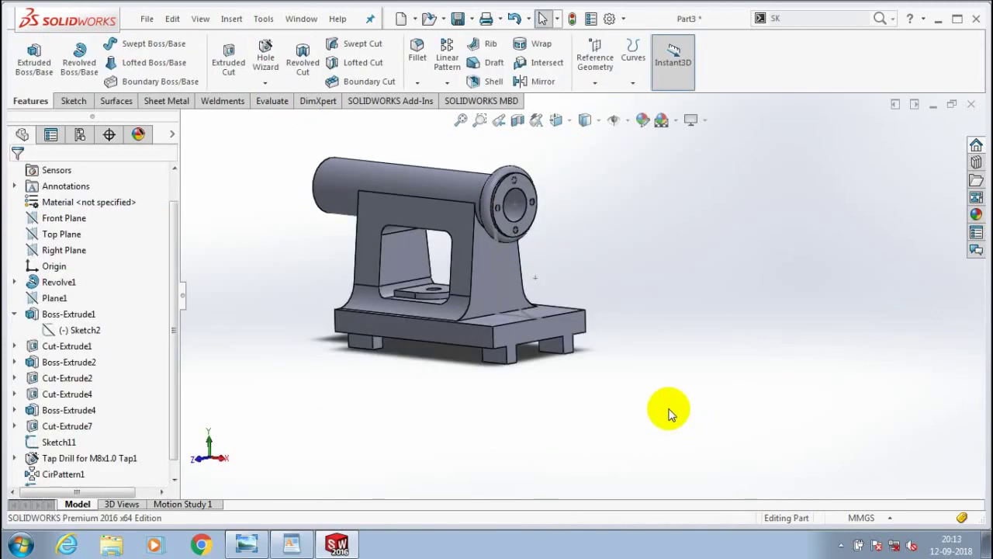
# Extrude the rib profile Up To Surface, ending at the web's rear face.
pyautogui.click(252, 508)
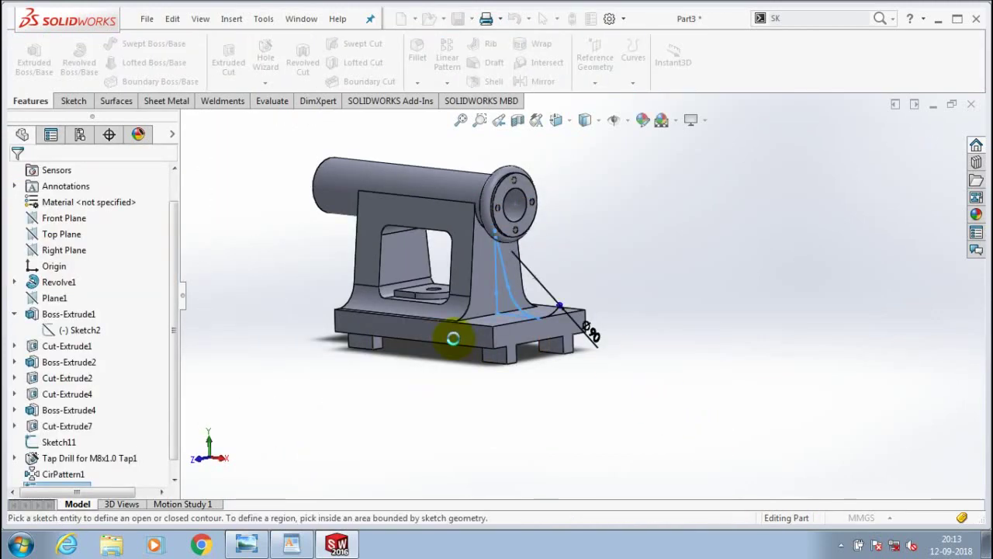
pyautogui.click(453, 338)
pyautogui.click(114, 323)
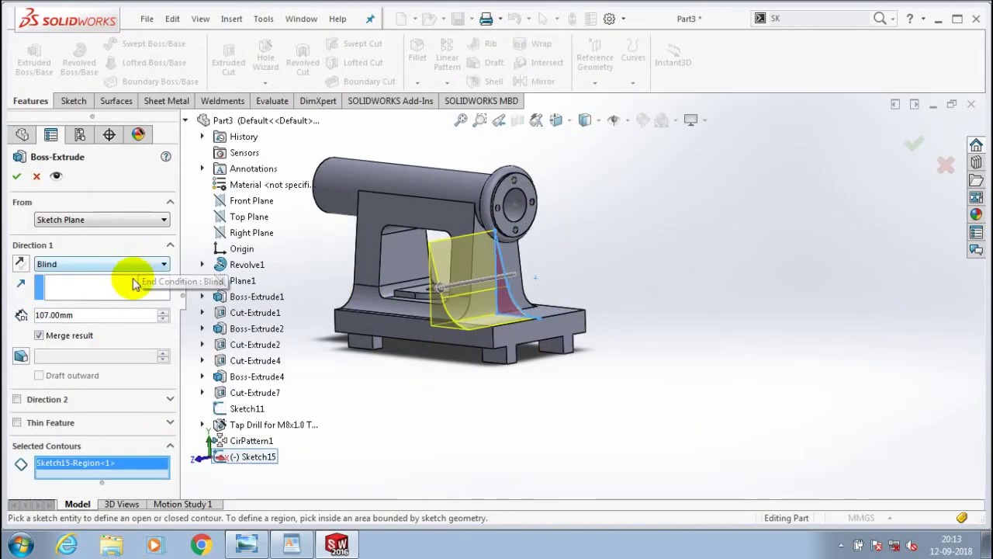
pyautogui.click(101, 264)
pyautogui.click(119, 305)
pyautogui.click(459, 258)
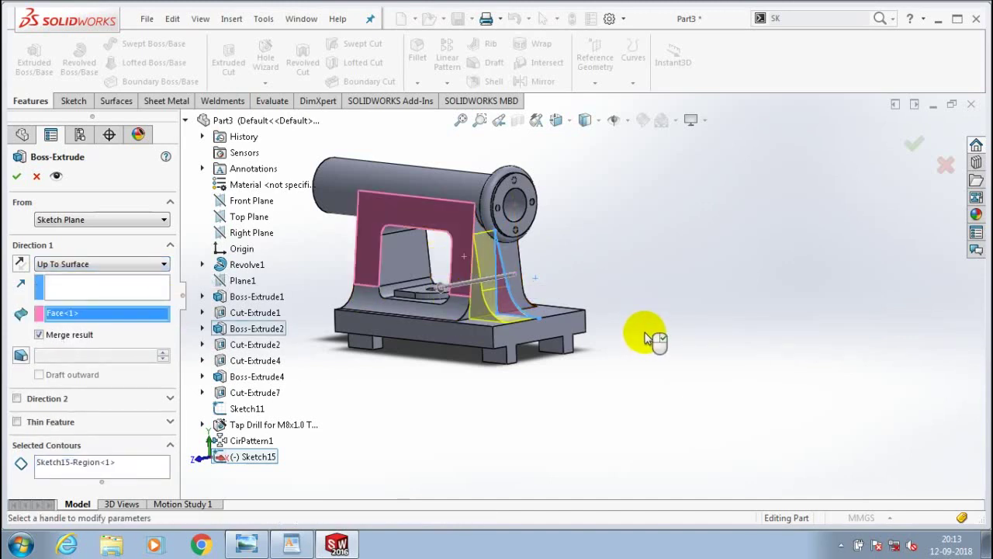
pyautogui.scroll(-2, 572, 280)
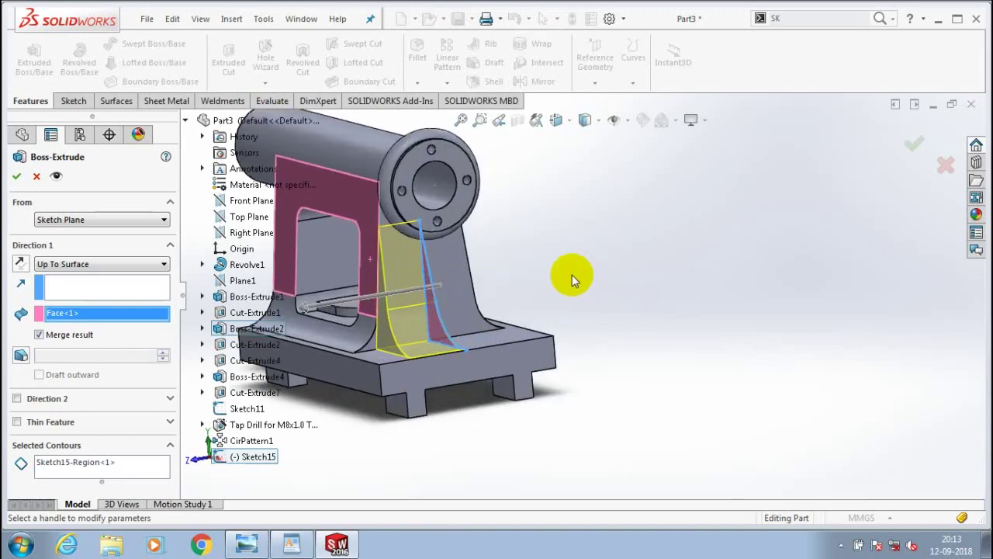
# Add Direction 2 Up To Surface to the web's front face and confirm the gusset.
pyautogui.click(171, 401)
pyautogui.click(17, 398)
pyautogui.click(101, 415)
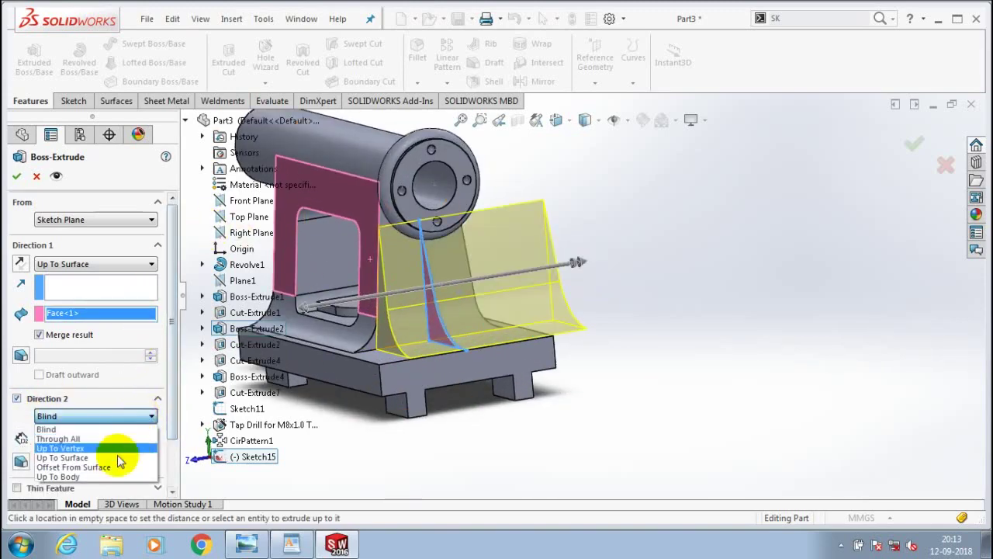
pyautogui.click(121, 454)
pyautogui.moveTo(514, 427); pyautogui.dragTo(475, 240, button='middle')
pyautogui.click(443, 288)
pyautogui.hotkey('ctrl', '7')
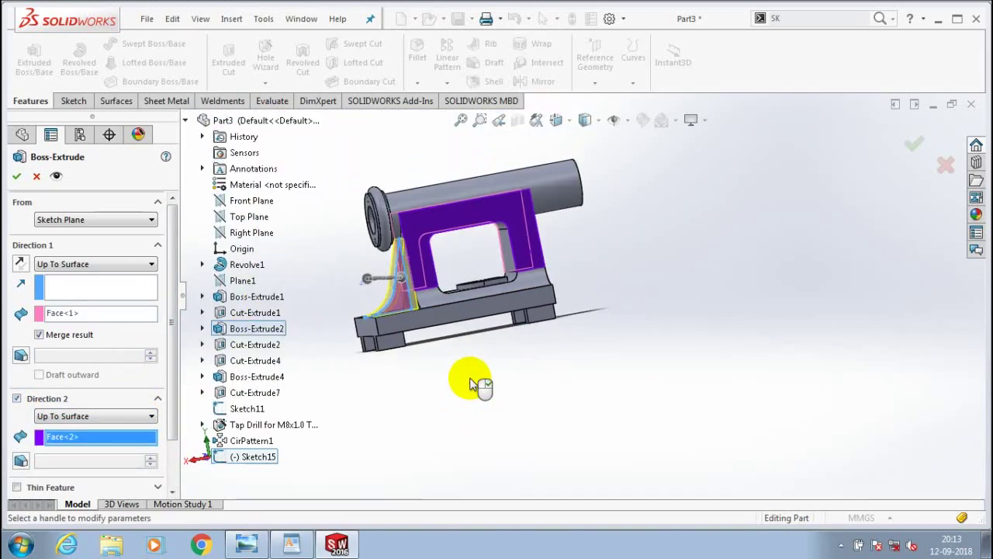
pyautogui.click(22, 176)
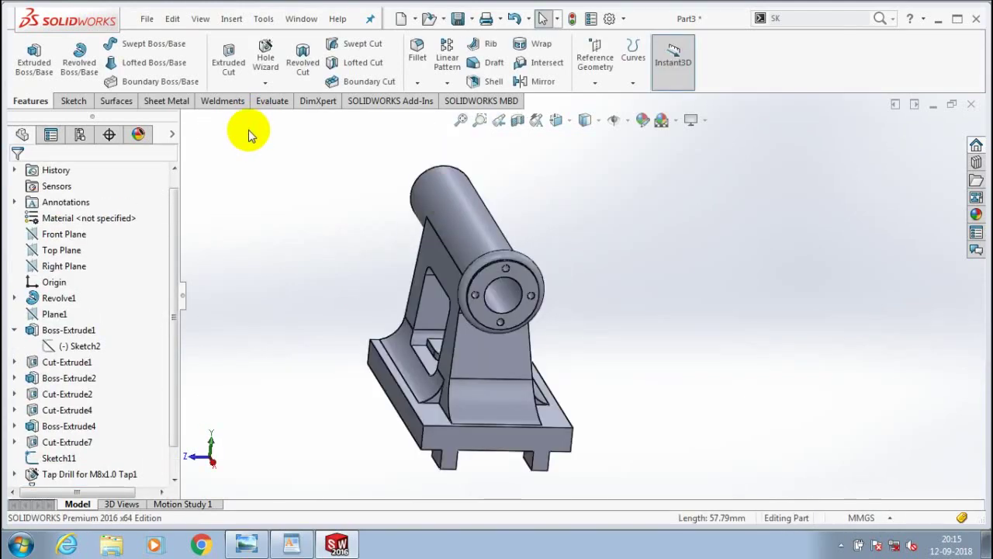
# Start a new sketch on the curved fillet face.
pyautogui.scroll(-3, 455, 355)
pyautogui.click(454, 355)
pyautogui.click(75, 101)
pyautogui.click(27, 62)
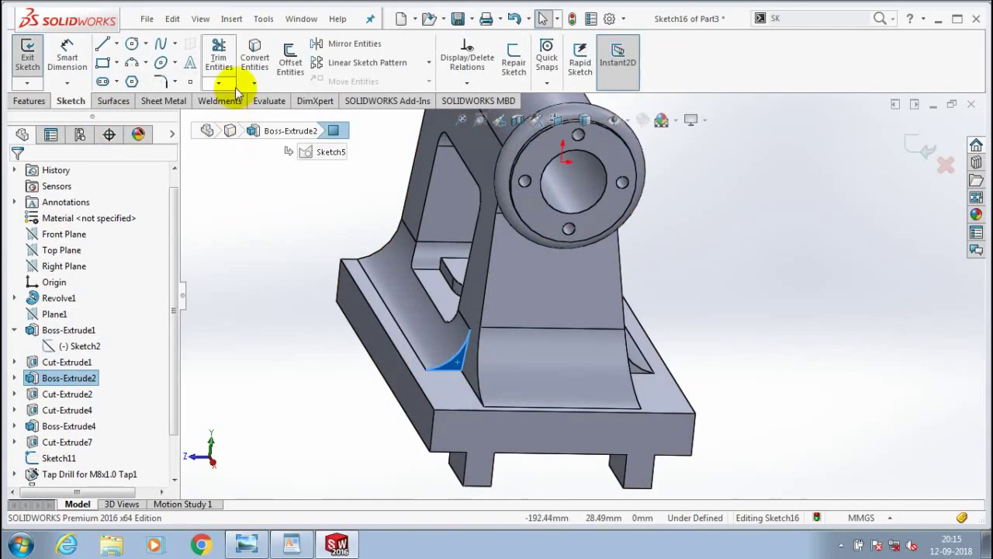
# Convert the edges of both curved fillet faces into Sketch16 and exit the sketch.
pyautogui.click(255, 58)
pyautogui.moveTo(698, 381); pyautogui.dragTo(631, 369, button='middle')
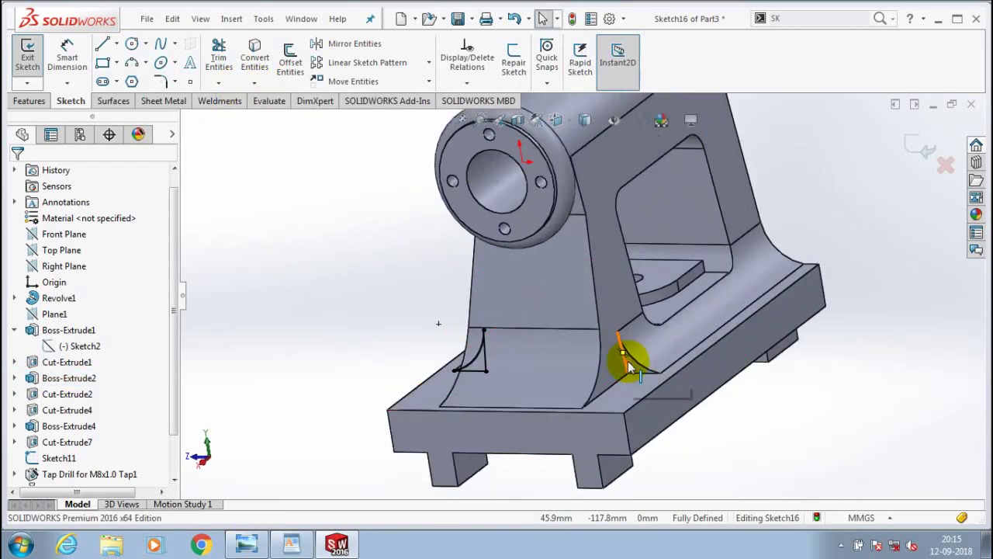
pyautogui.scroll(-3, 630, 367)
pyautogui.scroll(2, 849, 426)
pyautogui.scroll(-3, 519, 343)
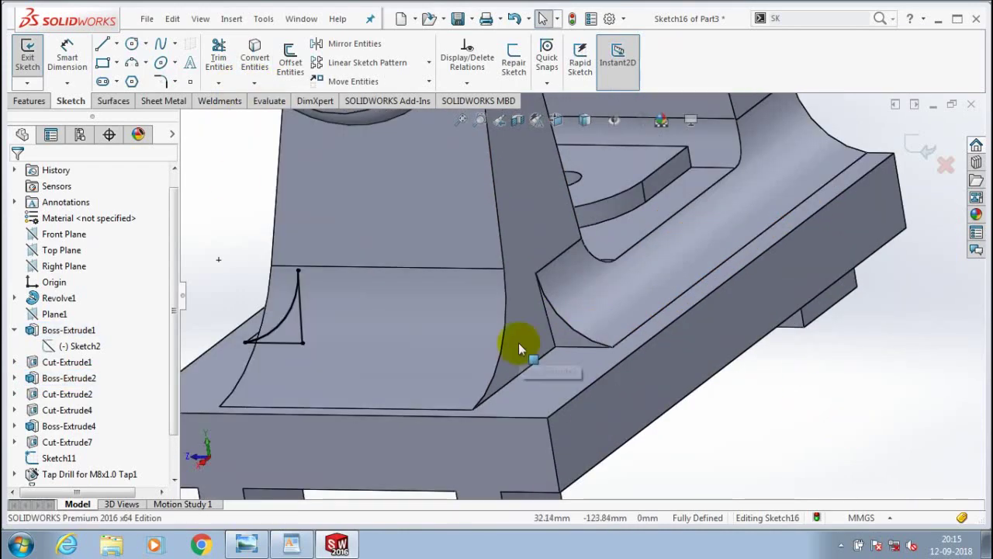
pyautogui.click(572, 339)
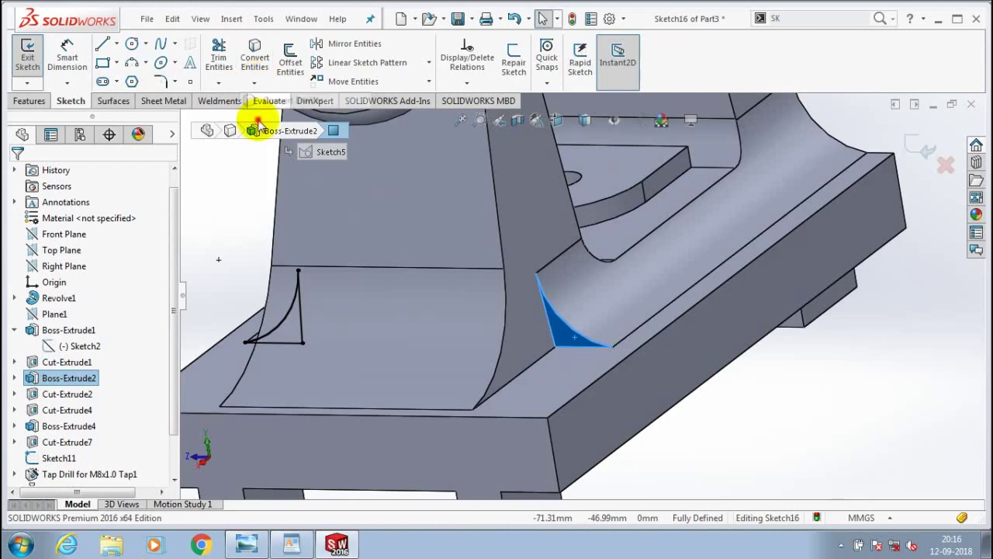
pyautogui.press('f')
pyautogui.click(26, 56)
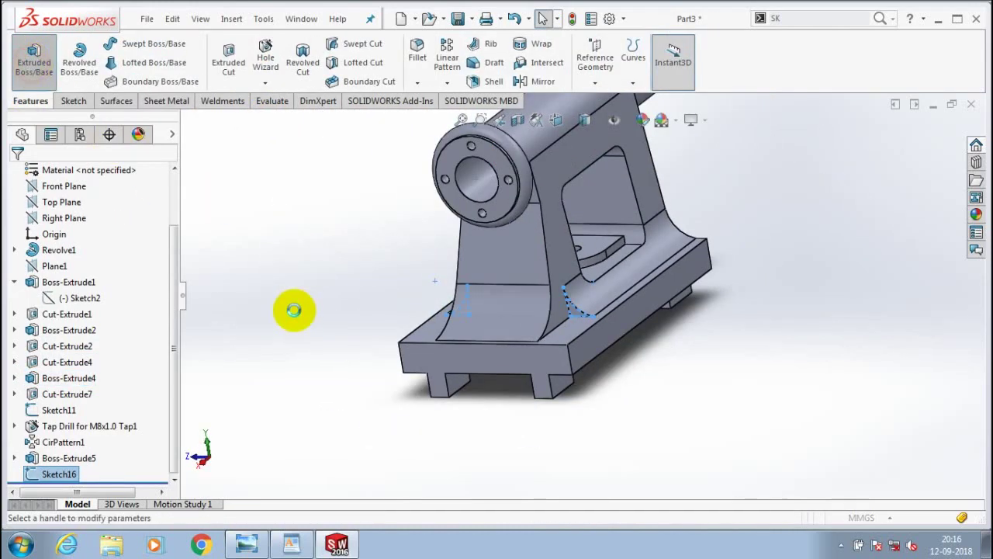
# Extrude both profiles Up To Surface ending at the base plate's front face.
pyautogui.click(159, 264)
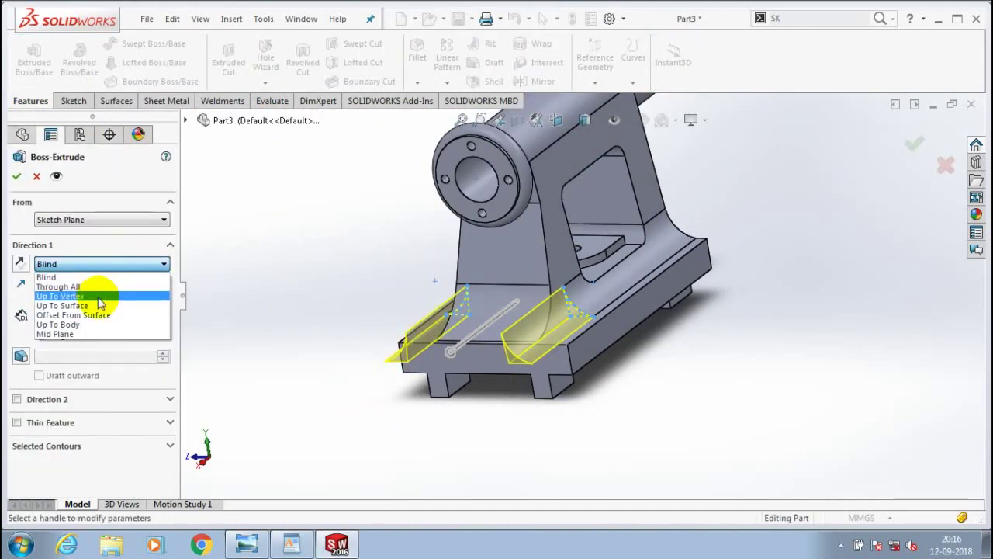
pyautogui.click(78, 302)
pyautogui.click(411, 346)
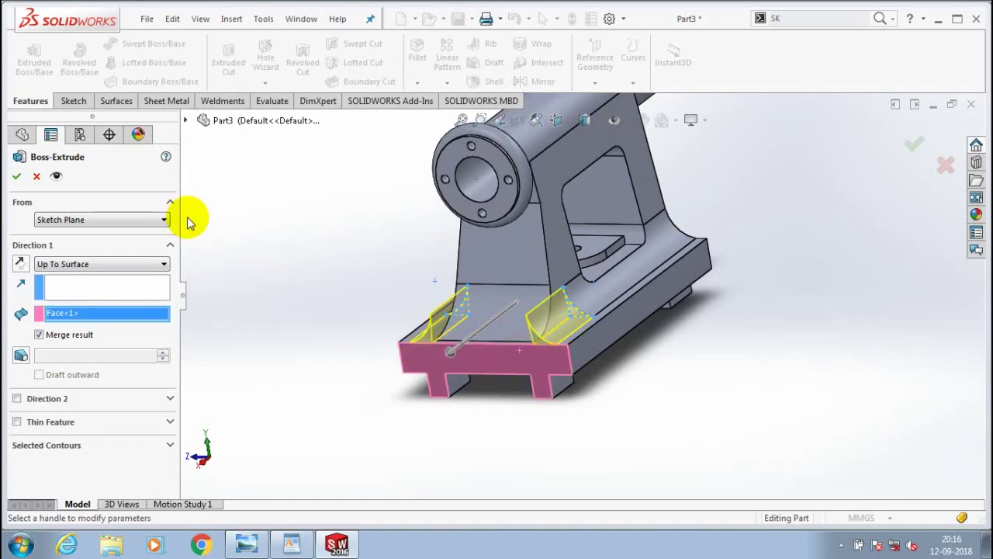
pyautogui.click(16, 175)
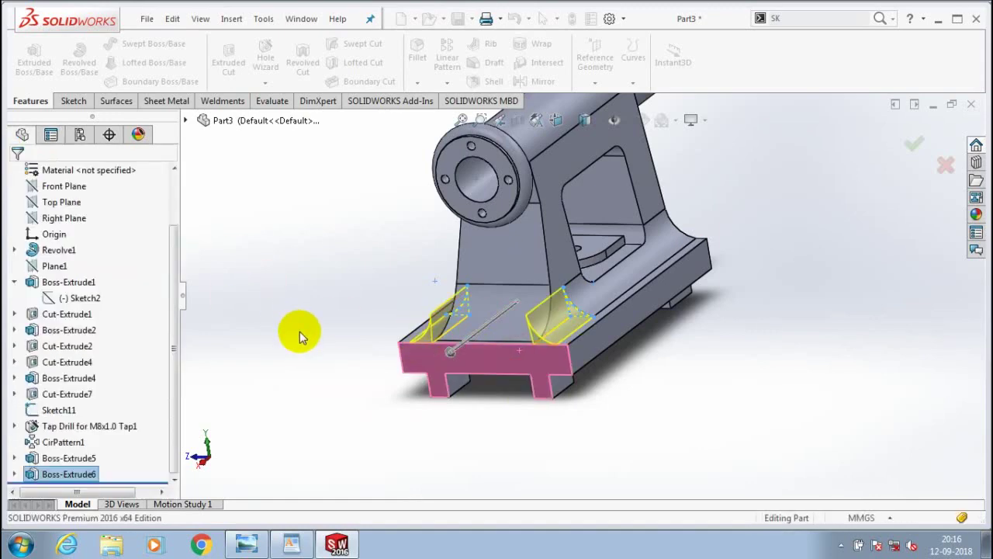
# Sketch on the Front Plane by converting the curved fillet face's edges.
pyautogui.click(64, 250)
pyautogui.click(73, 101)
pyautogui.click(27, 50)
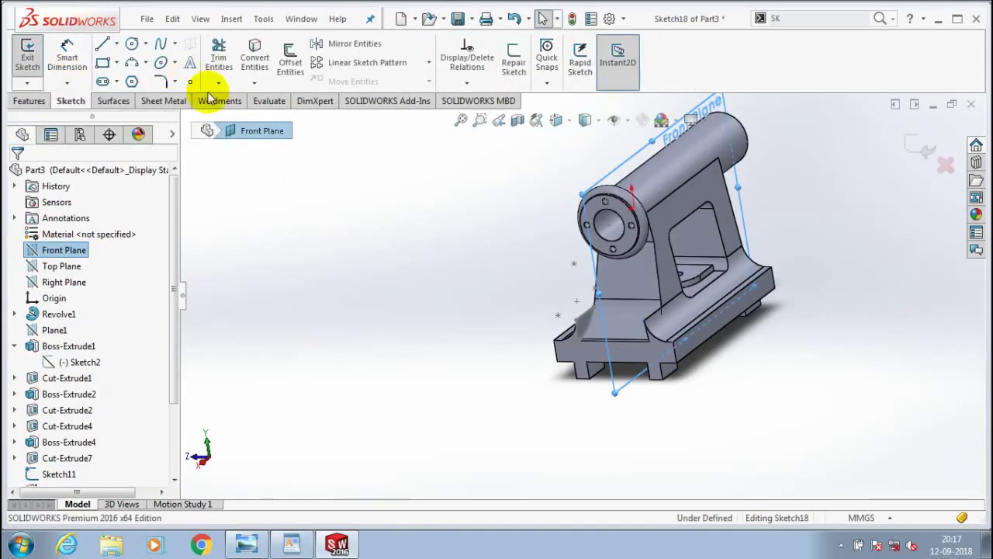
pyautogui.scroll(-3, 607, 329)
pyautogui.click(254, 82)
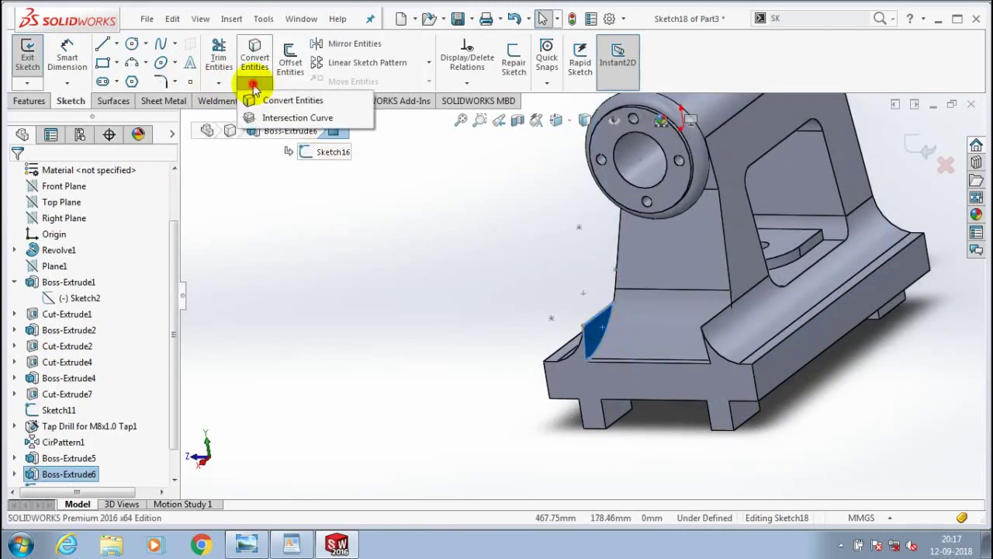
pyautogui.click(268, 98)
pyautogui.click(27, 50)
# Cut-extrude the converted profile Mid Plane, 107 mm.
pyautogui.click(30, 101)
pyautogui.click(228, 61)
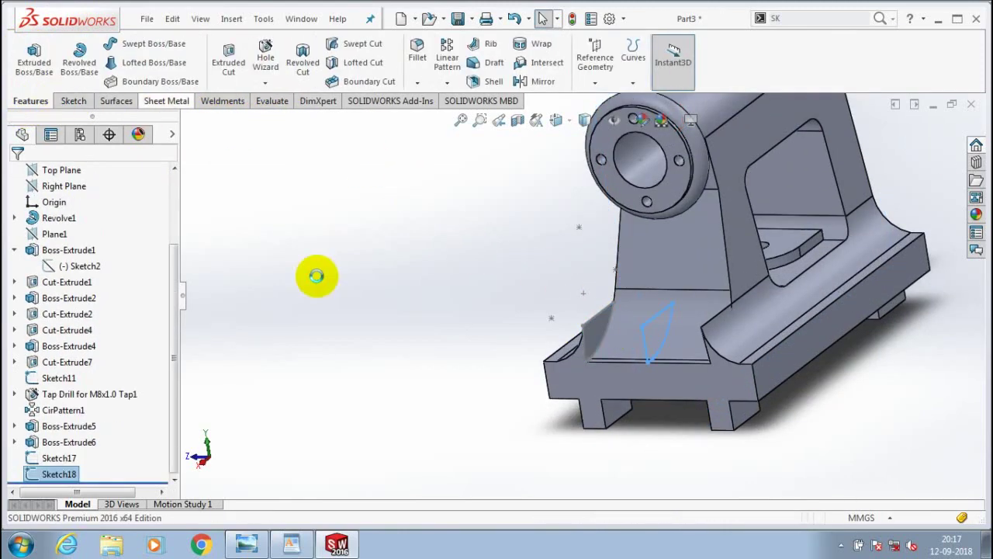
pyautogui.click(155, 263)
pyautogui.click(140, 352)
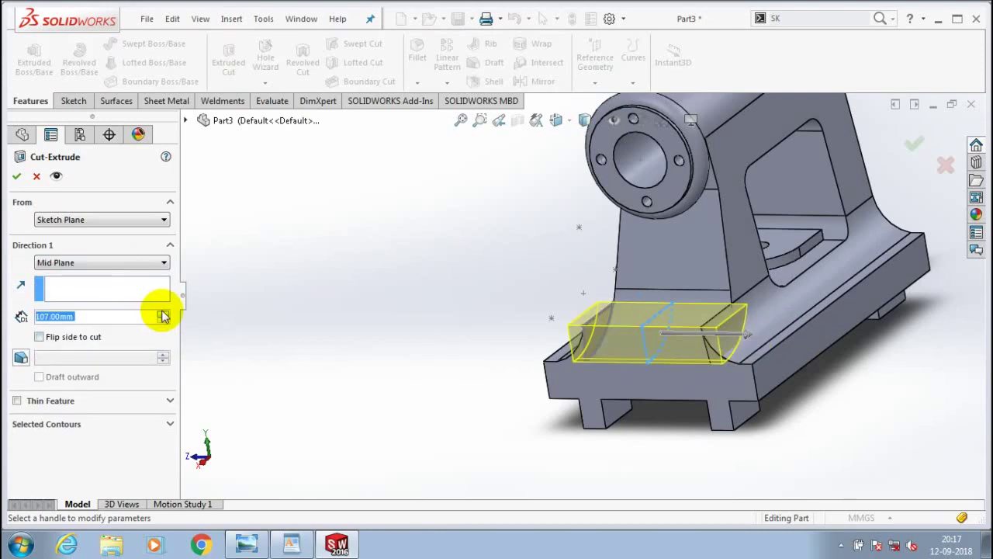
pyautogui.press('Return')
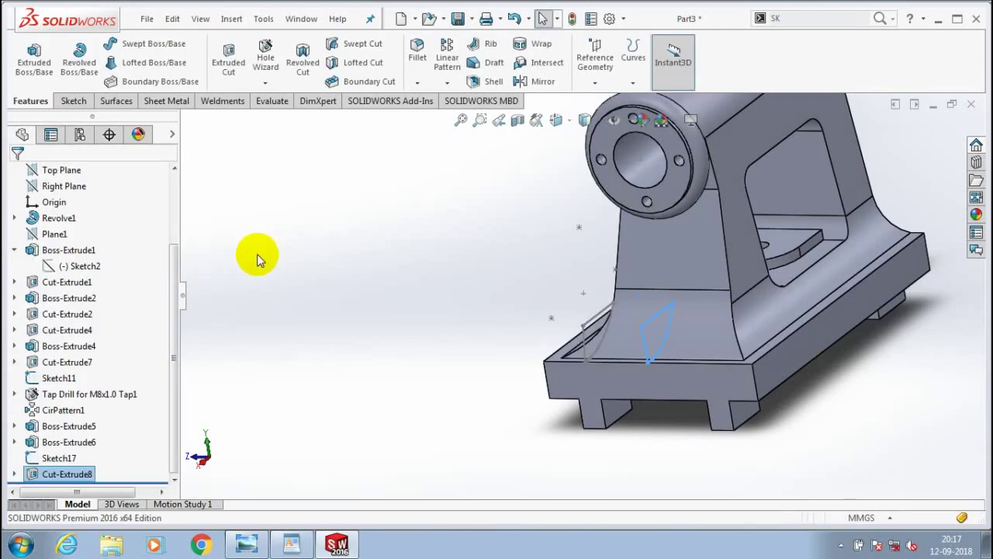
# Delete Sketch17 from the feature tree.
pyautogui.moveTo(485, 366)
pyautogui.mouseDown(button='middle')
pyautogui.moveTo(581, 251)
pyautogui.moveTo(573, 341)
pyautogui.mouseUp(button='middle')
pyautogui.rightClick(573, 343)
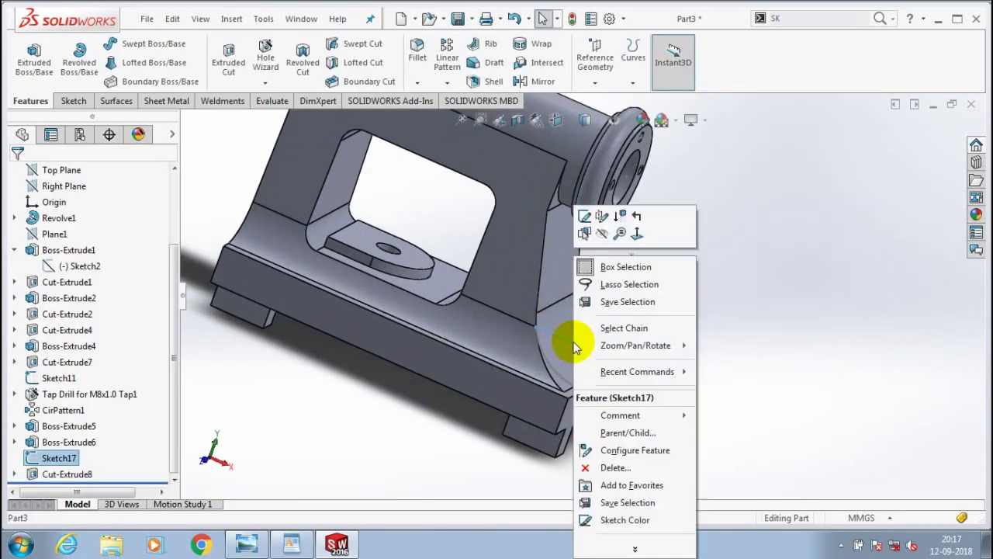
pyautogui.moveTo(674, 389)
pyautogui.mouseDown(button='middle')
pyautogui.moveTo(636, 297)
pyautogui.moveTo(628, 303)
pyautogui.moveTo(709, 378)
pyautogui.moveTo(654, 217)
pyautogui.moveTo(622, 246)
pyautogui.mouseUp(button='middle')
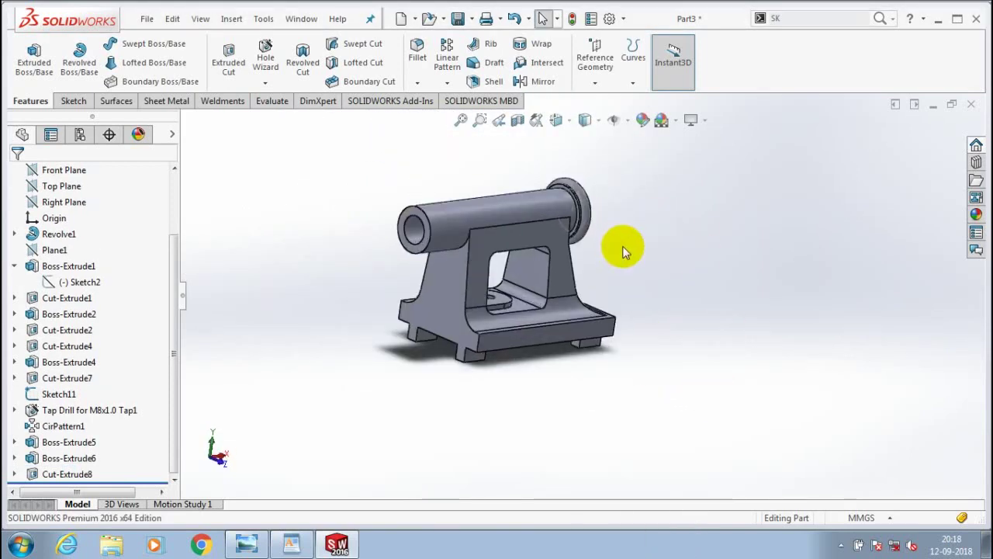
pyautogui.scroll(-3, 622, 245)
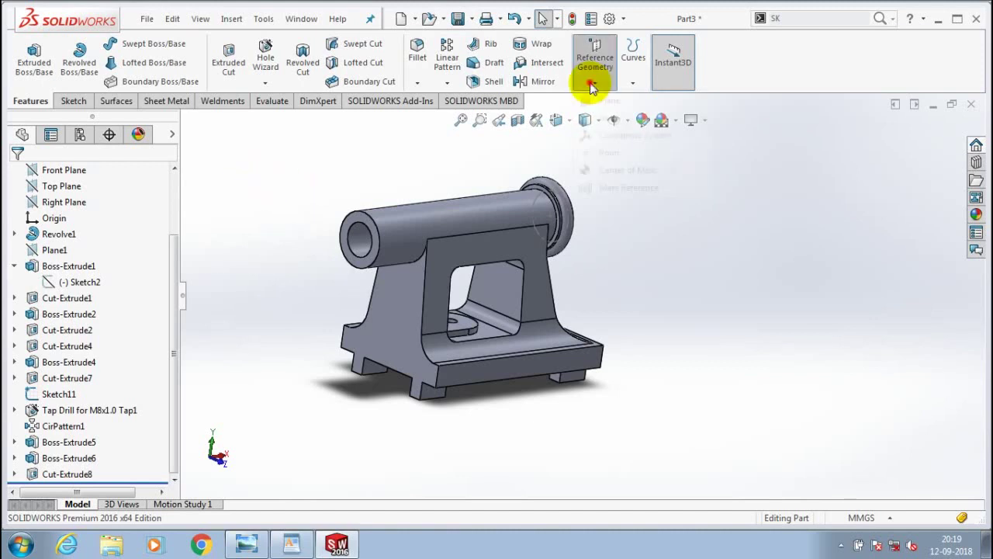
# Create a reference plane 150 mm from the base's bottom face, flipped to sit above the shaft.
pyautogui.click(604, 101)
pyautogui.moveTo(470, 419); pyautogui.dragTo(483, 415, button='middle')
pyautogui.click(552, 355)
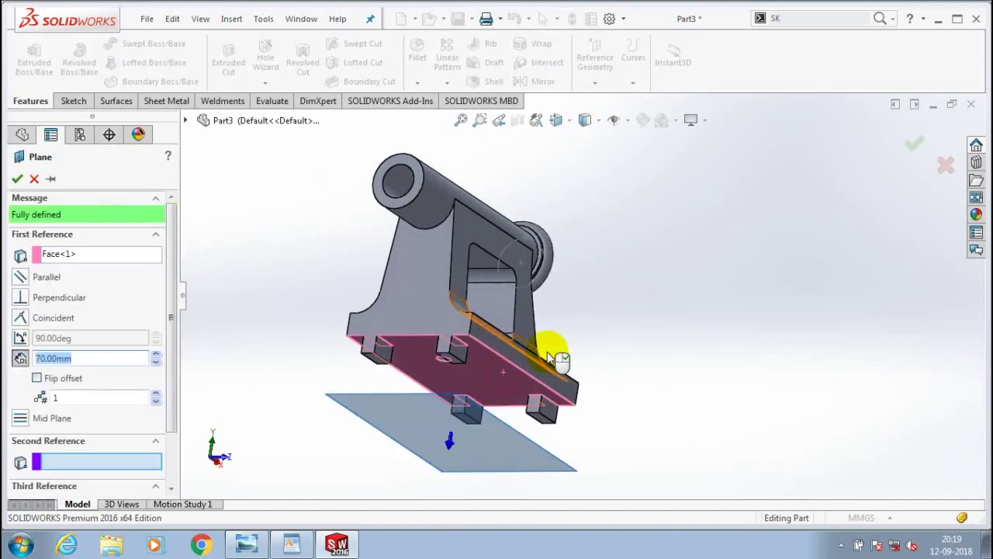
pyautogui.moveTo(552, 355)
pyautogui.mouseDown(button='middle')
pyautogui.moveTo(240, 377)
pyautogui.moveTo(256, 341)
pyautogui.mouseUp(button='middle')
pyautogui.click(109, 361)
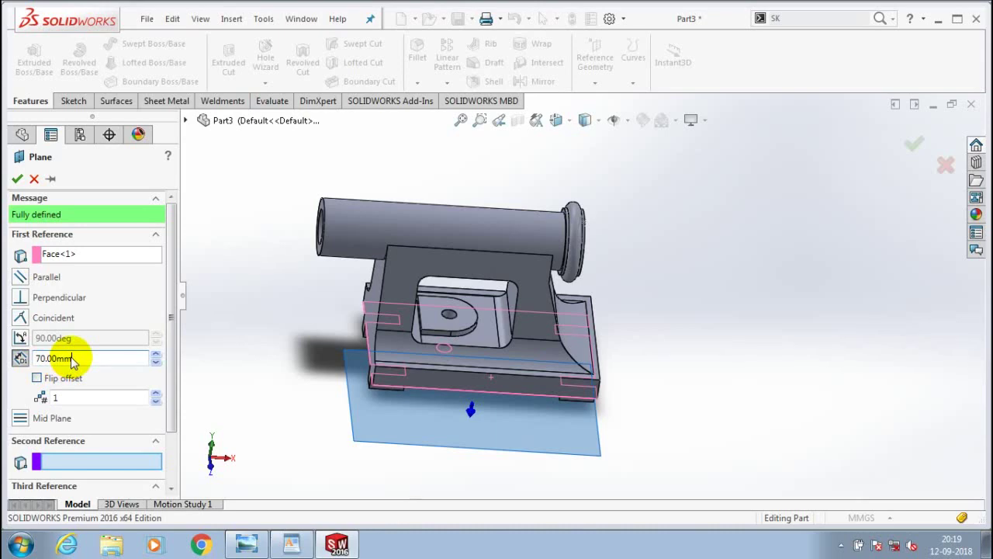
pyautogui.write('150')
pyautogui.press('Return')
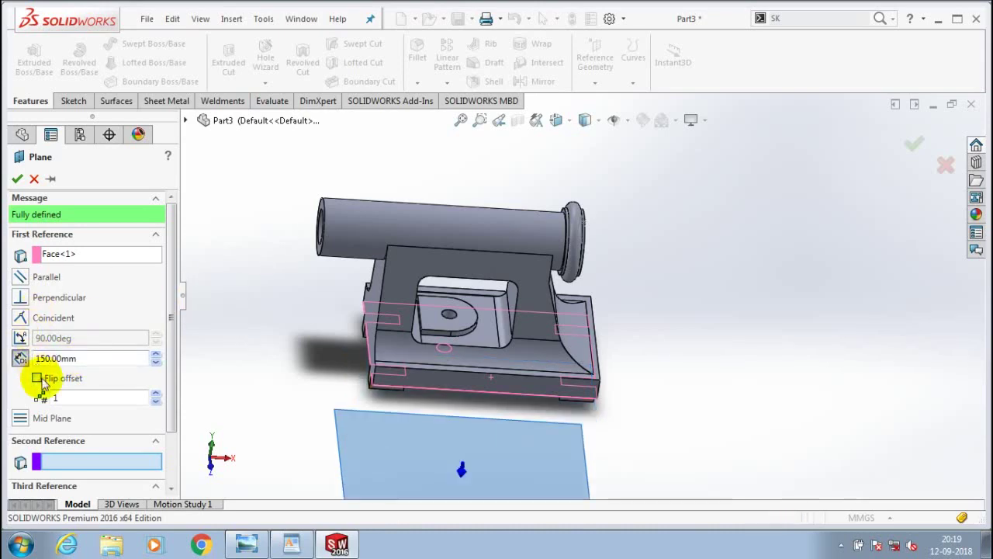
pyautogui.click(37, 378)
pyautogui.press('Return')
pyautogui.click(71, 101)
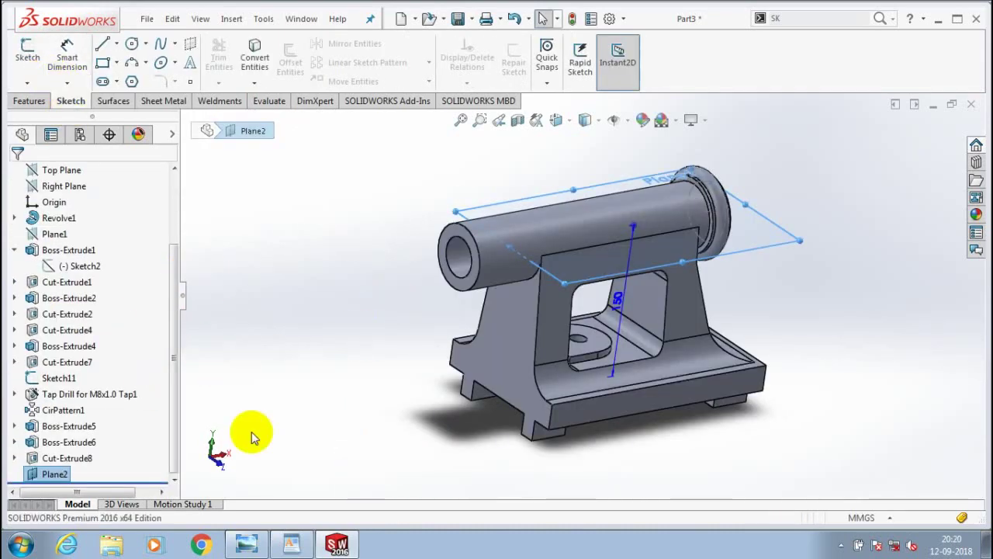
# View Plane2 head-on and draw the lug circles over the shaft end.
pyautogui.rightClick(49, 468)
pyautogui.click(250, 229)
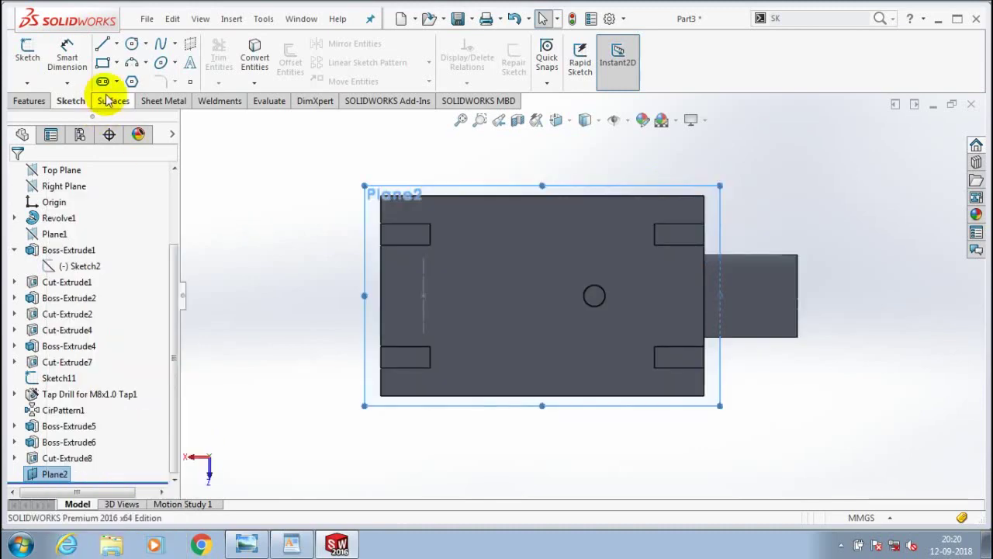
pyautogui.click(131, 44)
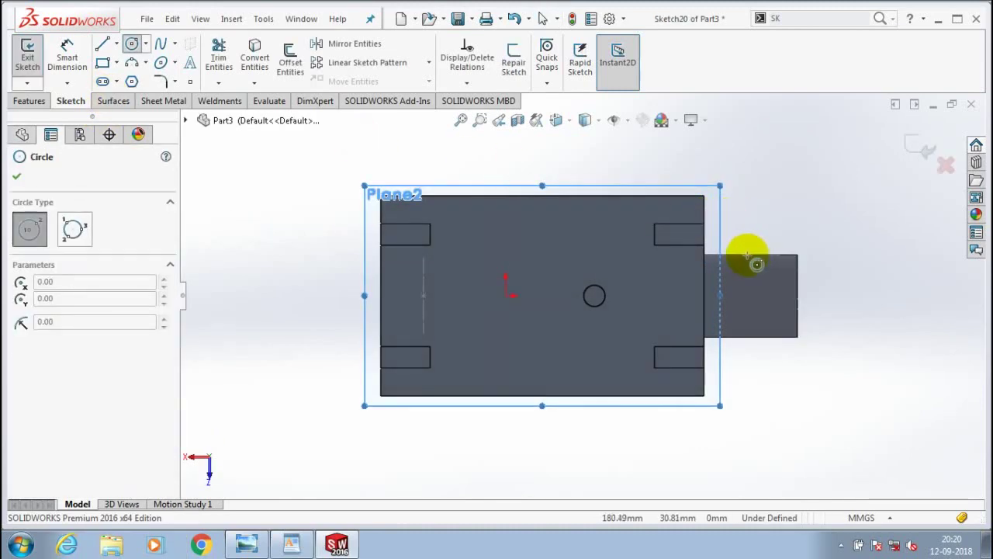
pyautogui.moveTo(746, 253); pyautogui.dragTo(747, 282)
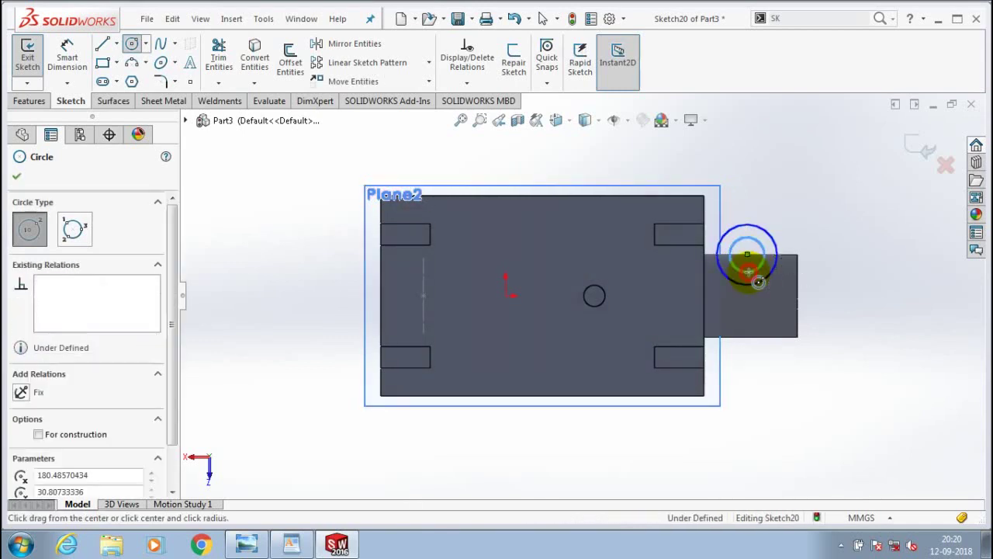
# Dimension the concentric circles to Ø16 and Ø40.
pyautogui.click(67, 57)
pyautogui.click(768, 237)
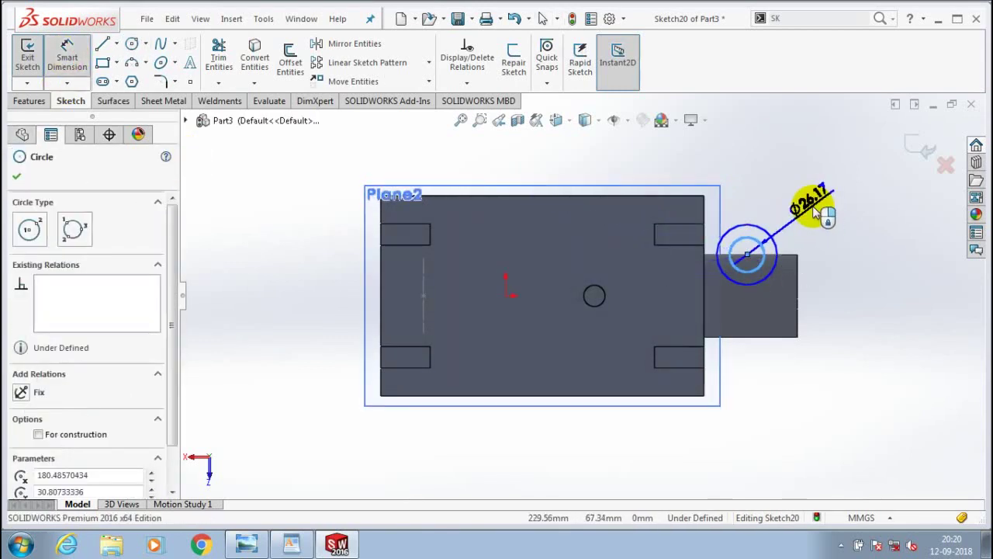
pyautogui.click(814, 213)
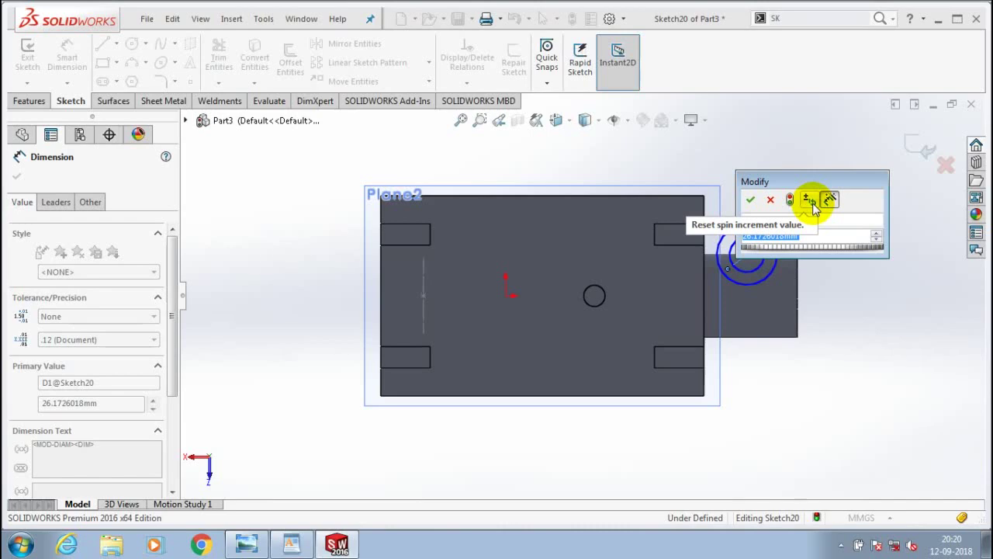
pyautogui.write('16')
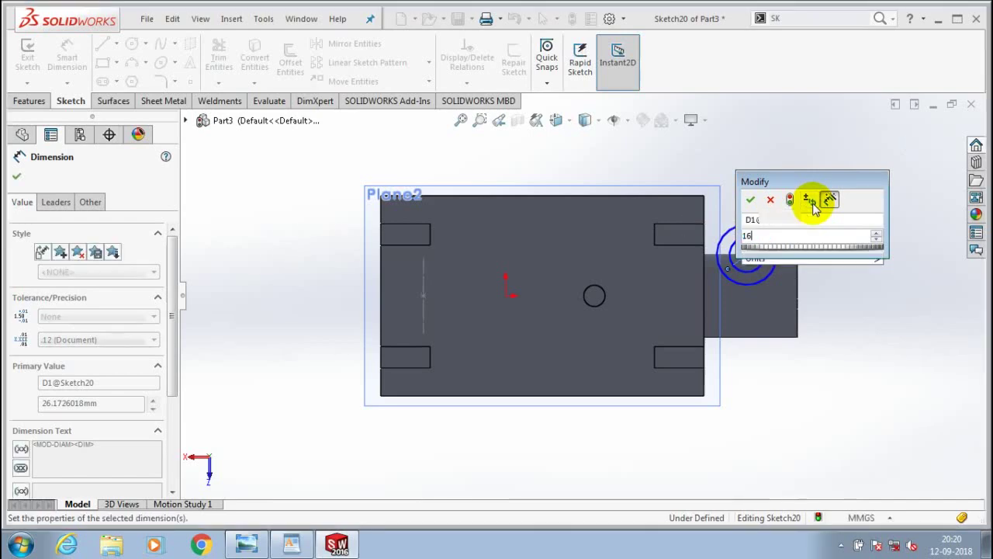
pyautogui.press('Return')
pyautogui.click(747, 230)
pyautogui.click(745, 203)
pyautogui.write('40')
pyautogui.press('Return')
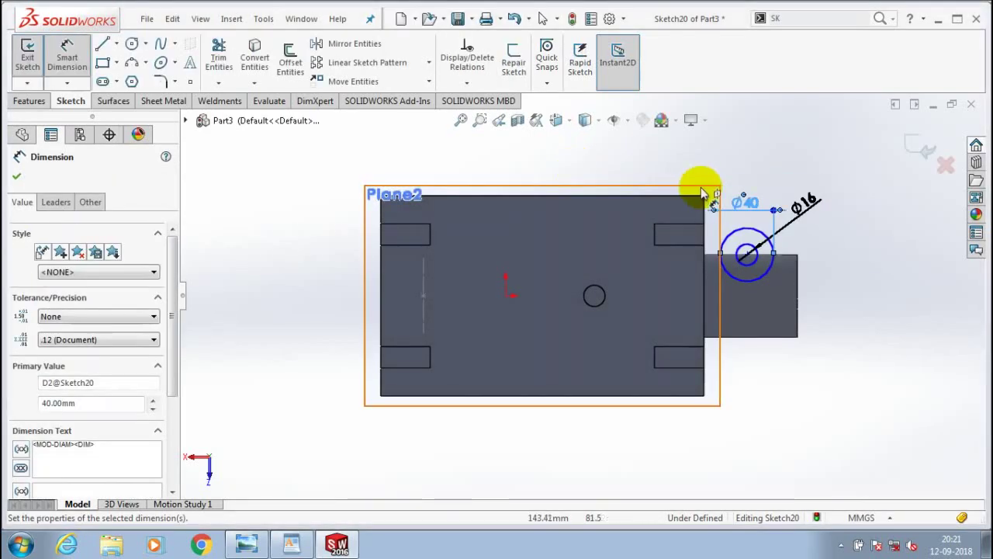
pyautogui.click(809, 141)
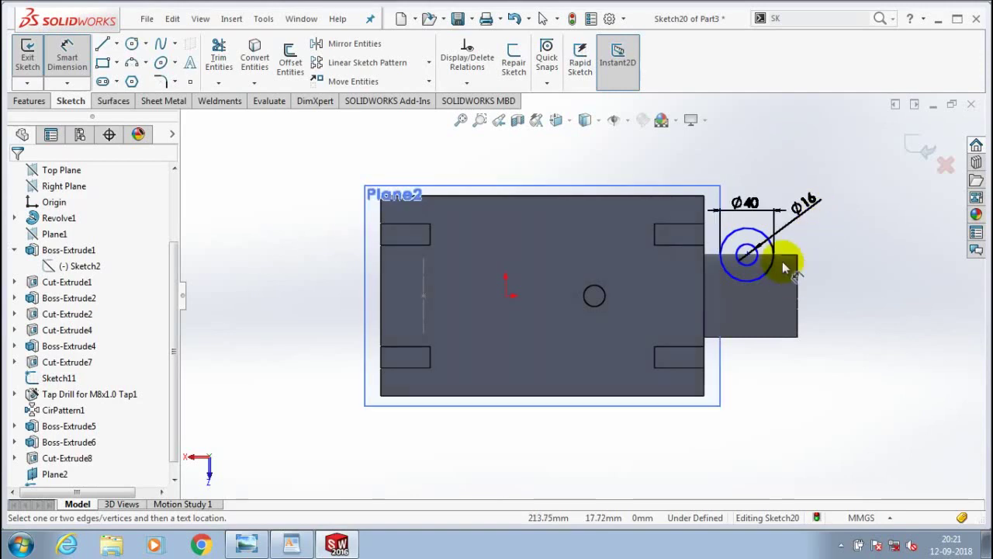
# Add a 38 mm distance from the circle centre to the lug's right edge.
pyautogui.click(747, 255)
pyautogui.click(797, 300)
pyautogui.click(762, 302)
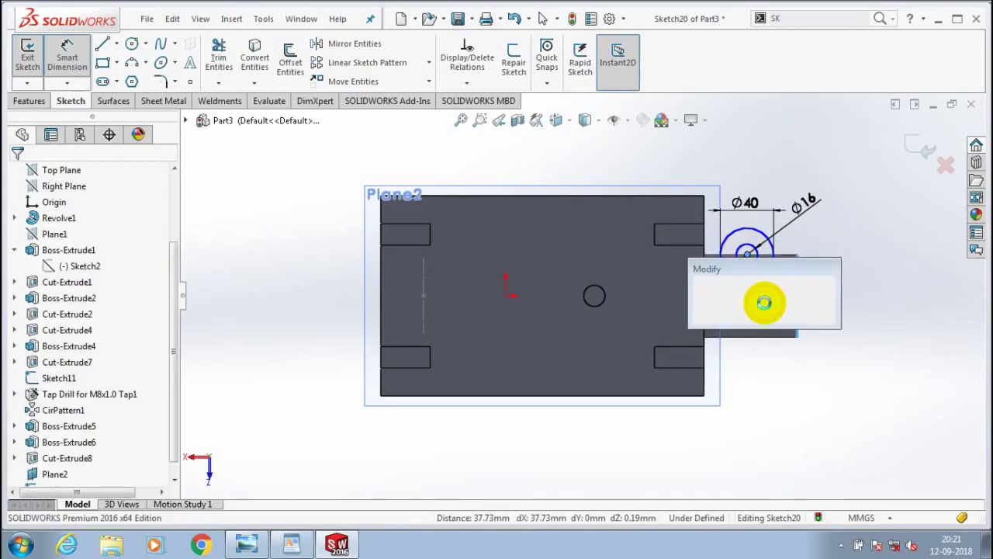
pyautogui.write('38')
pyautogui.press('Return')
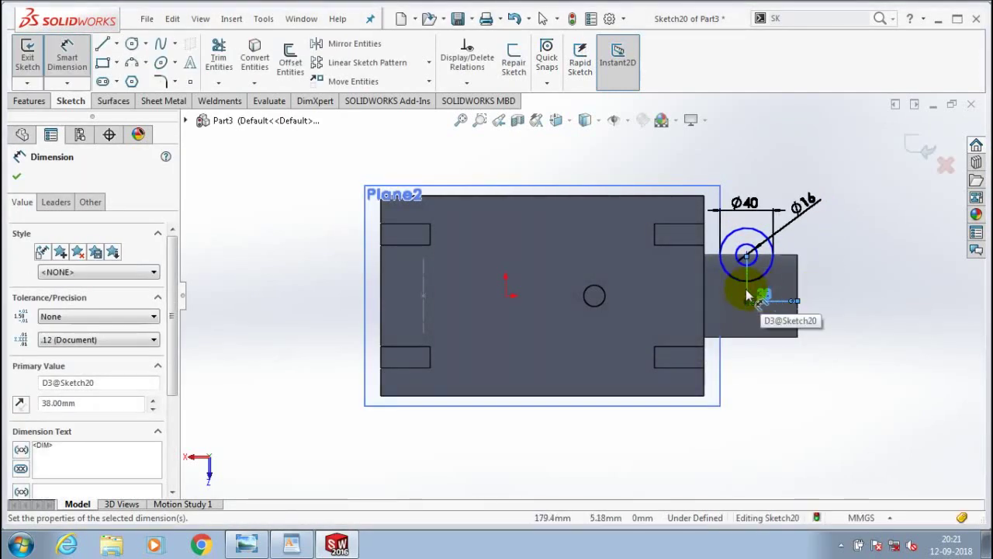
# Draw lines from the Ø40 circle down to the shaft to close the profile, then exit the sketch.
pyautogui.click(102, 45)
pyautogui.scroll(-2, 665, 234)
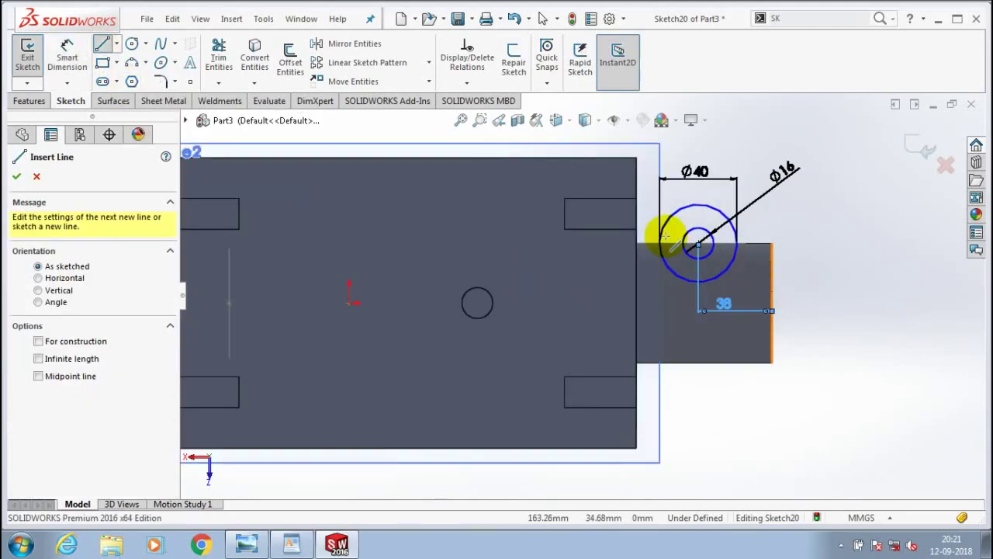
pyautogui.click(666, 235)
pyautogui.click(658, 302)
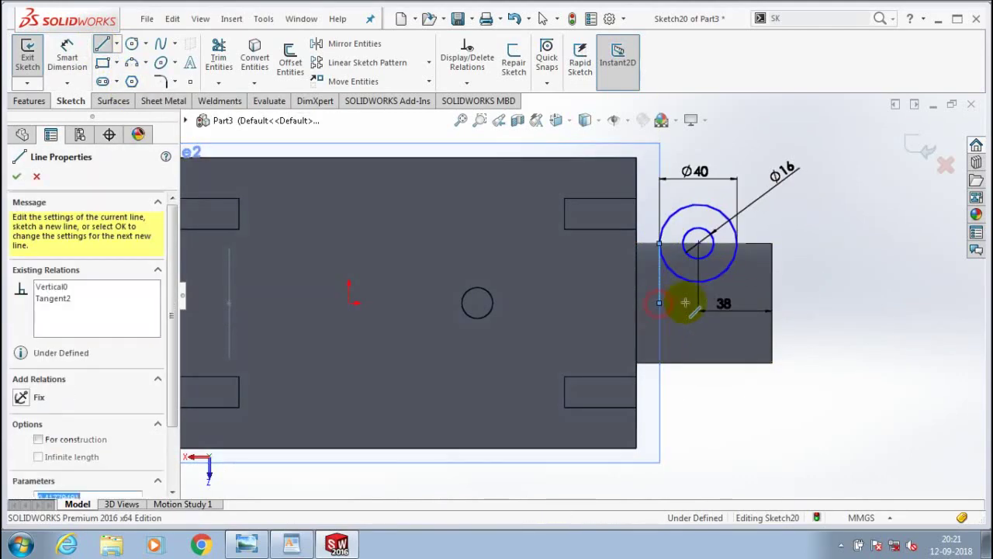
pyautogui.click(737, 302)
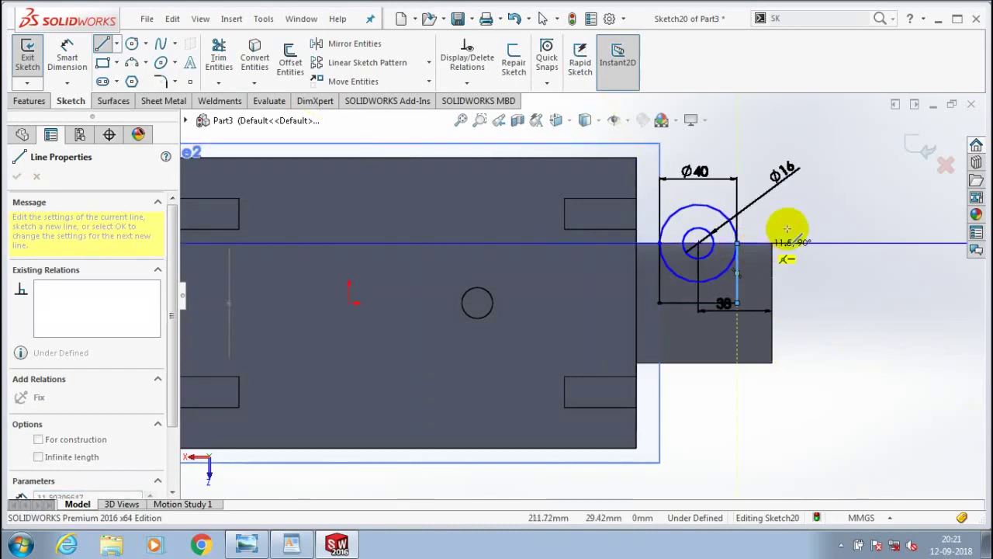
pyautogui.press('Escape')
pyautogui.press('Escape')
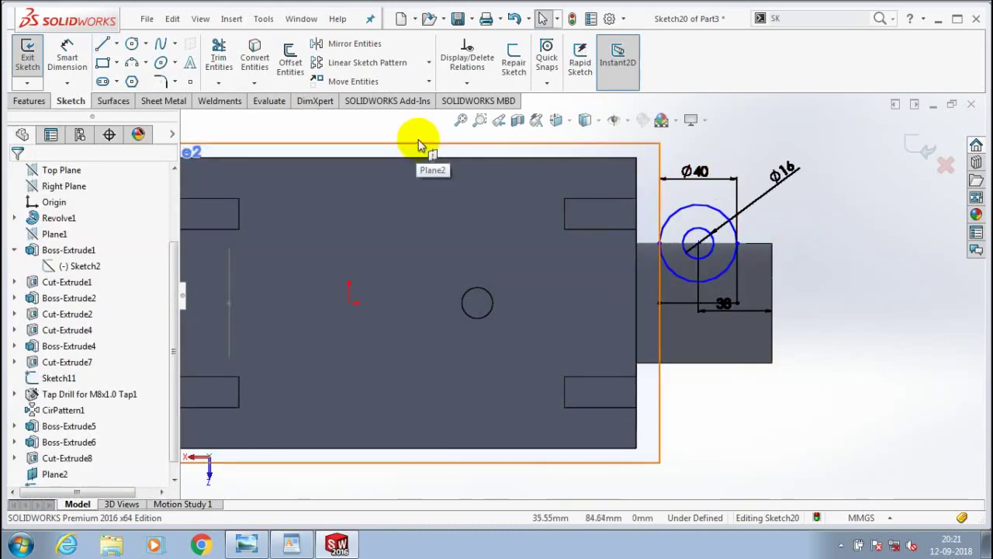
pyautogui.click(418, 141)
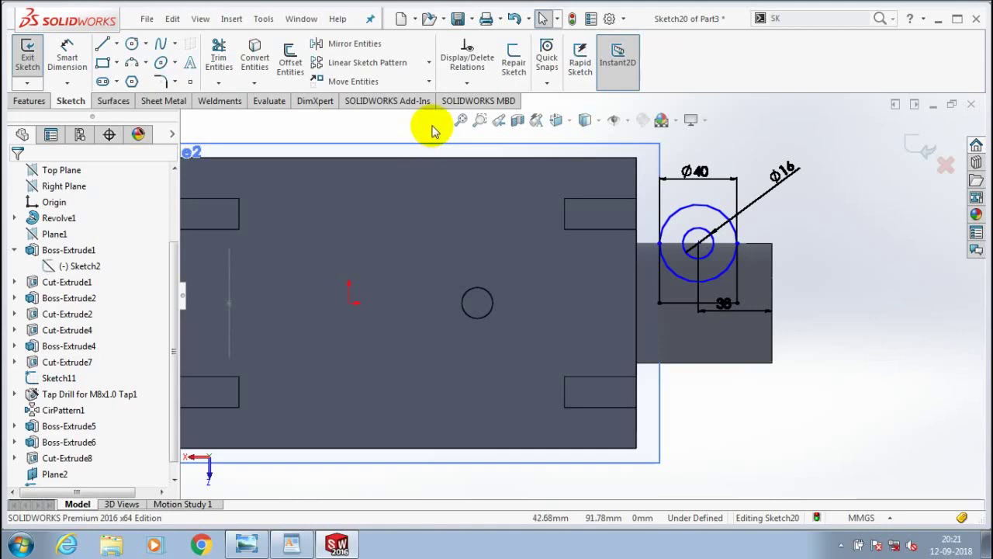
pyautogui.press('f')
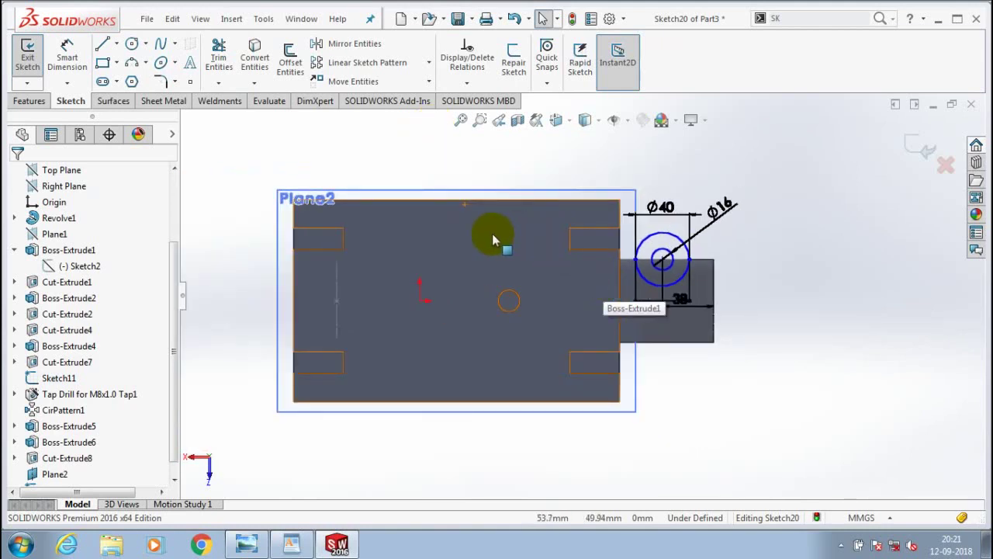
pyautogui.click(27, 56)
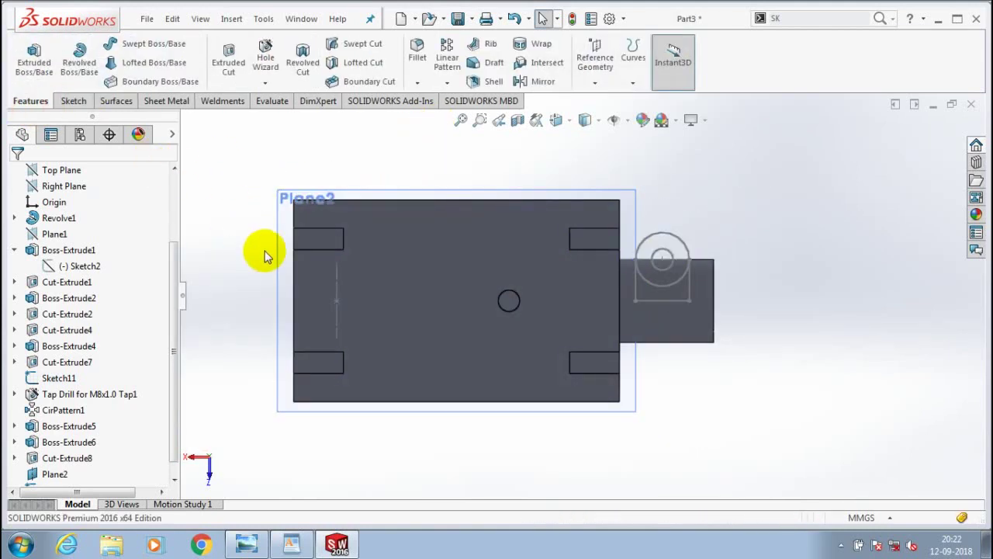
# Boss-extrude both Sketch20 regions Mid Plane 70 mm to form the clamp lug.
pyautogui.moveTo(266, 255)
pyautogui.mouseDown(button='middle')
pyautogui.moveTo(660, 194)
pyautogui.moveTo(639, 290)
pyautogui.moveTo(494, 229)
pyautogui.moveTo(489, 166)
pyautogui.mouseUp(button='middle')
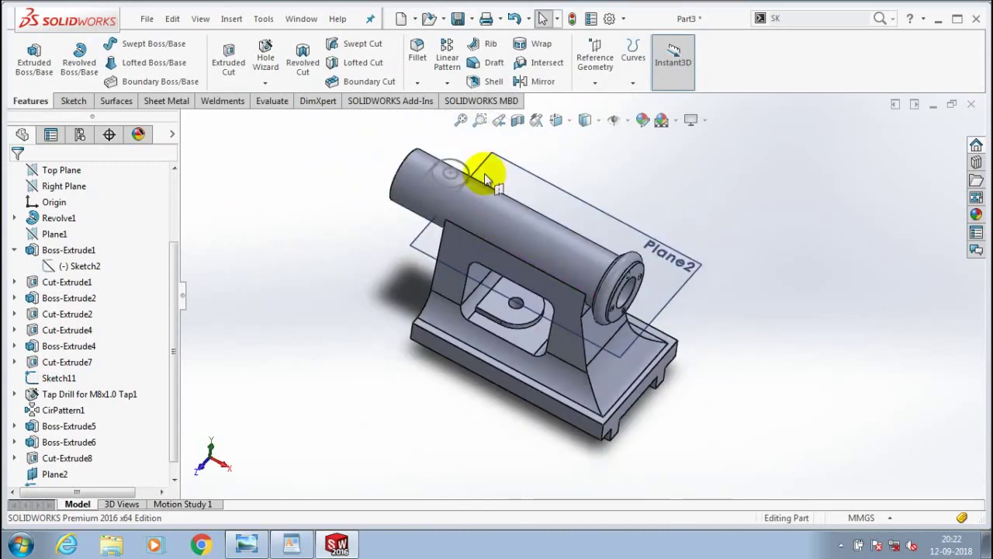
pyautogui.click(34, 60)
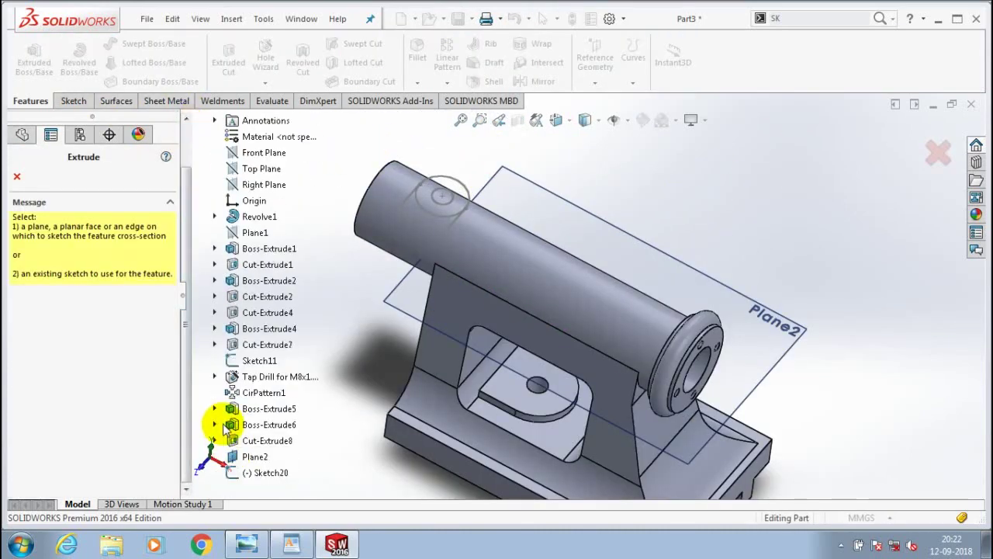
pyautogui.click(262, 472)
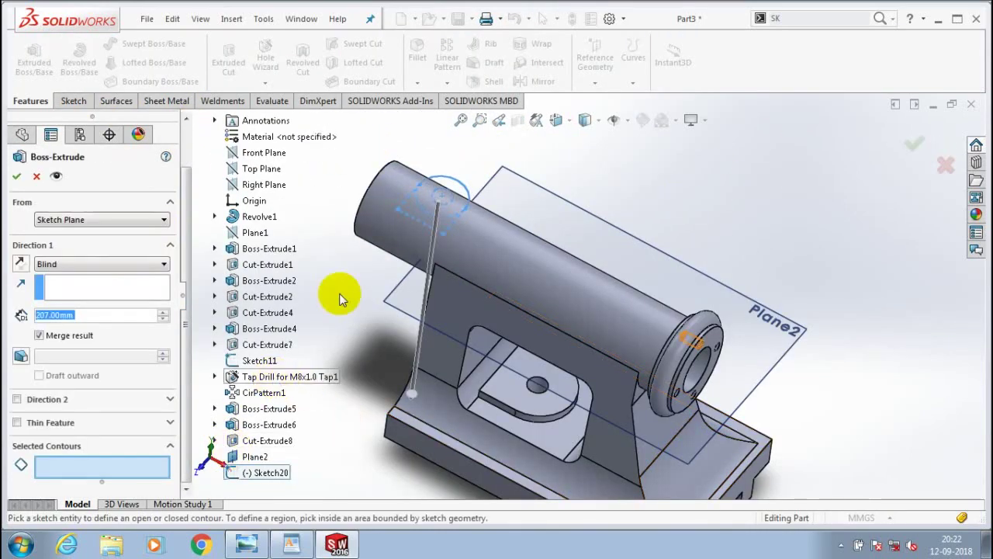
pyautogui.scroll(3, 412, 204)
pyautogui.click(430, 201)
pyautogui.click(410, 234)
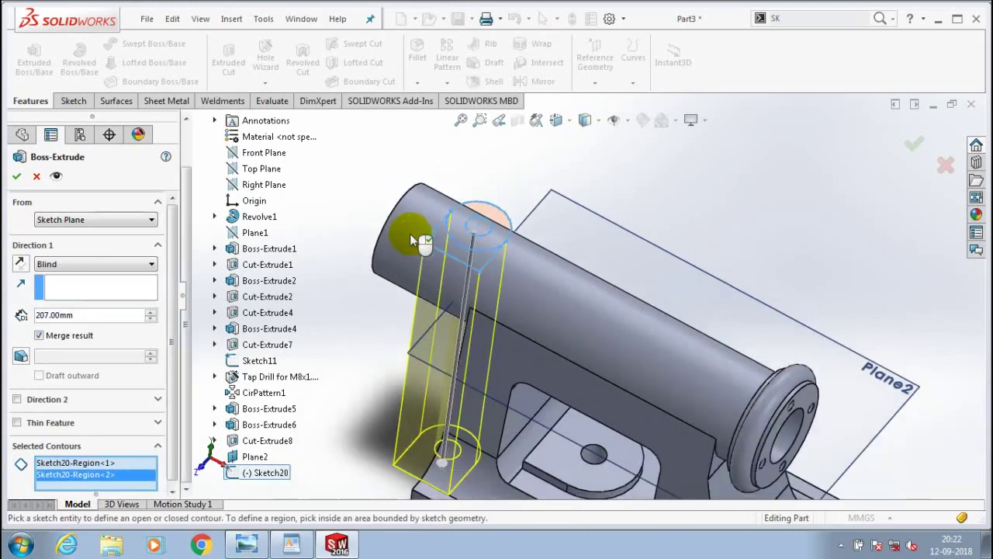
pyautogui.scroll(-3, 410, 233)
pyautogui.click(147, 264)
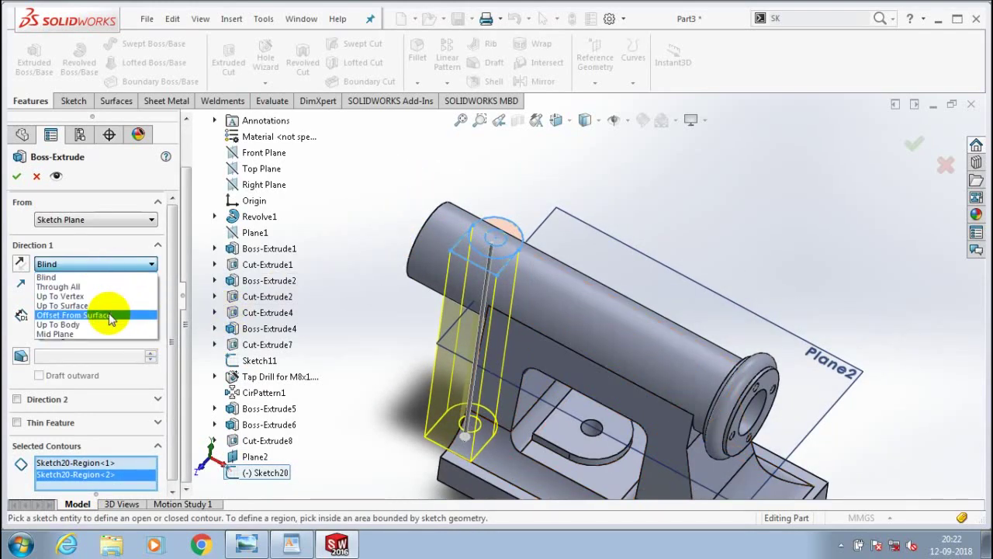
pyautogui.click(70, 335)
pyautogui.write('70')
pyautogui.press('Return')
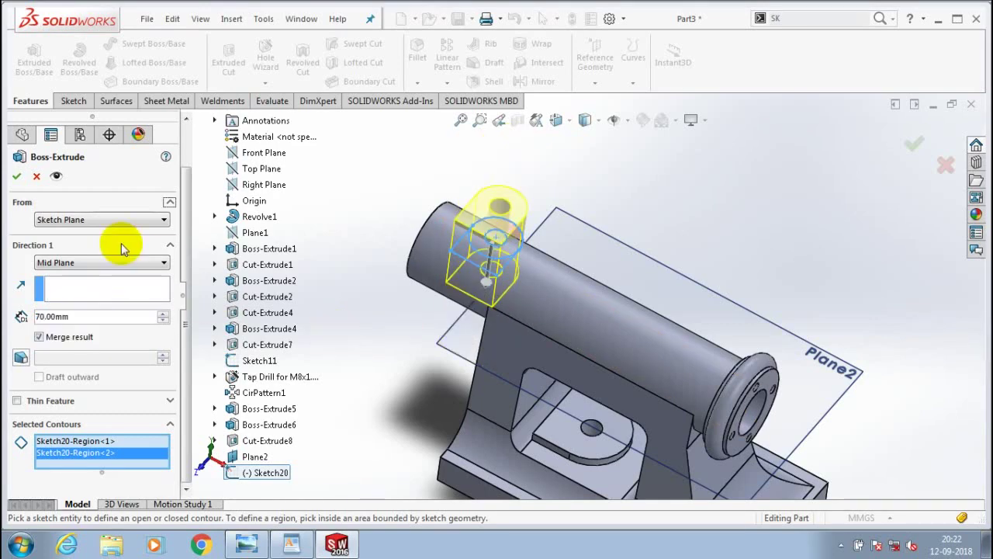
pyautogui.click(16, 176)
pyautogui.moveTo(344, 311); pyautogui.dragTo(505, 472, button='middle')
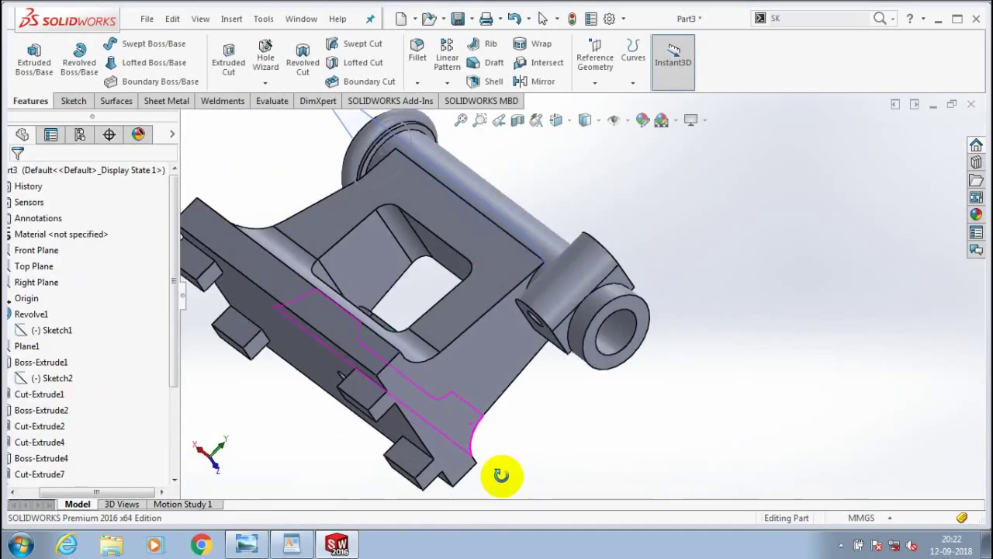
pyautogui.press('Delete')
# Delete the stray Sketch21 and convert the Ø38 bore edge into a sketch on the shaft end face.
pyautogui.click(577, 195)
pyautogui.moveTo(576, 195)
pyautogui.mouseDown(button='middle')
pyautogui.moveTo(556, 234)
pyautogui.moveTo(536, 357)
pyautogui.mouseUp(button='middle')
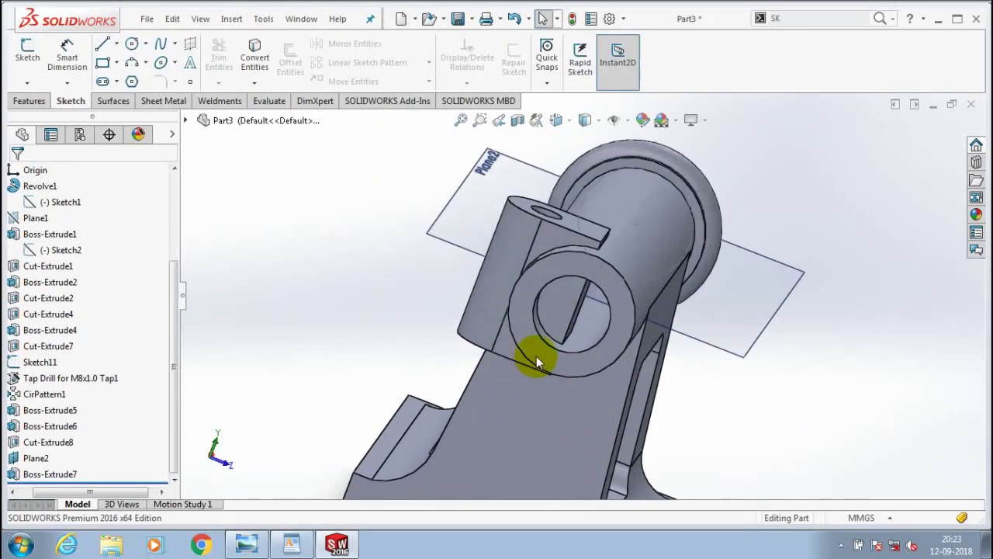
pyautogui.click(536, 356)
pyautogui.click(25, 76)
pyautogui.click(395, 199)
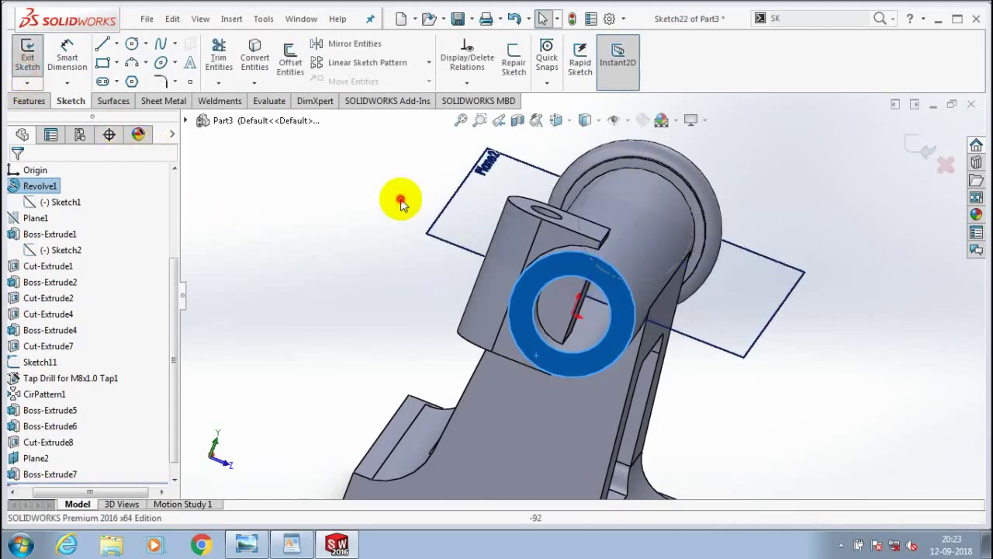
pyautogui.moveTo(572, 314); pyautogui.dragTo(535, 318)
pyautogui.click(255, 83)
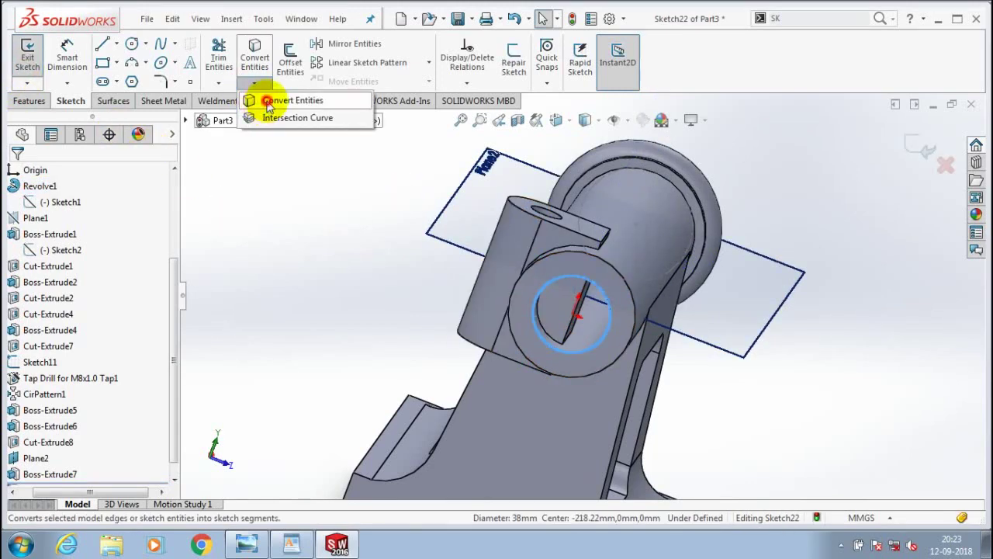
pyautogui.click(261, 98)
pyautogui.click(26, 48)
# Extrude-cut the converted Ø38 circle Through All.
pyautogui.click(29, 101)
pyautogui.click(228, 56)
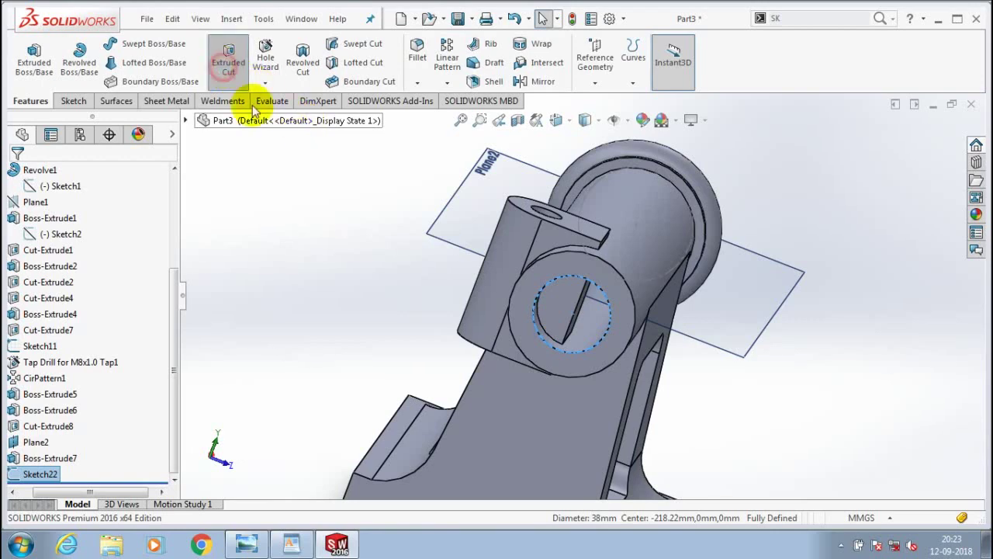
pyautogui.click(150, 267)
pyautogui.click(89, 284)
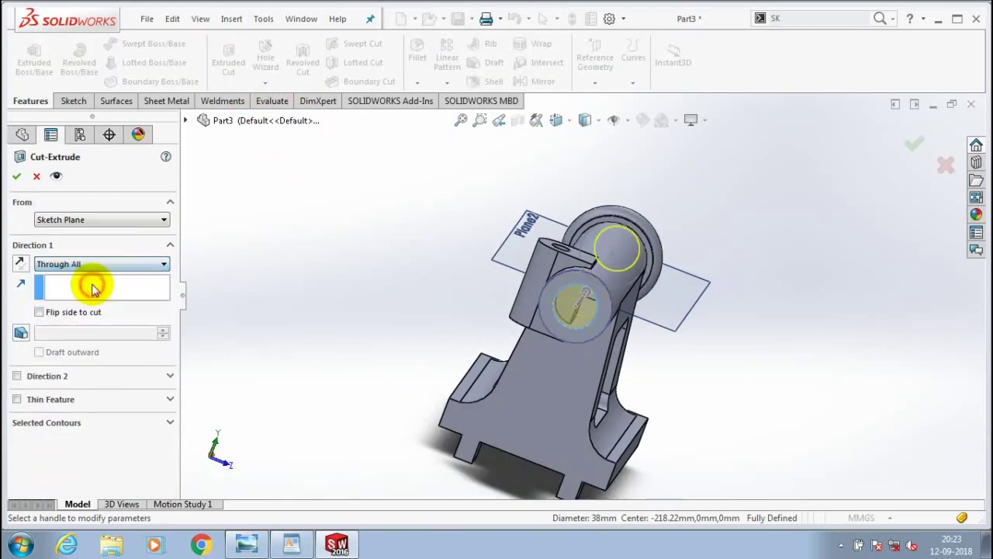
pyautogui.rightClick(254, 241)
pyautogui.moveTo(271, 269)
pyautogui.mouseDown(button='middle')
pyautogui.moveTo(284, 416)
pyautogui.moveTo(251, 204)
pyautogui.mouseUp(button='middle')
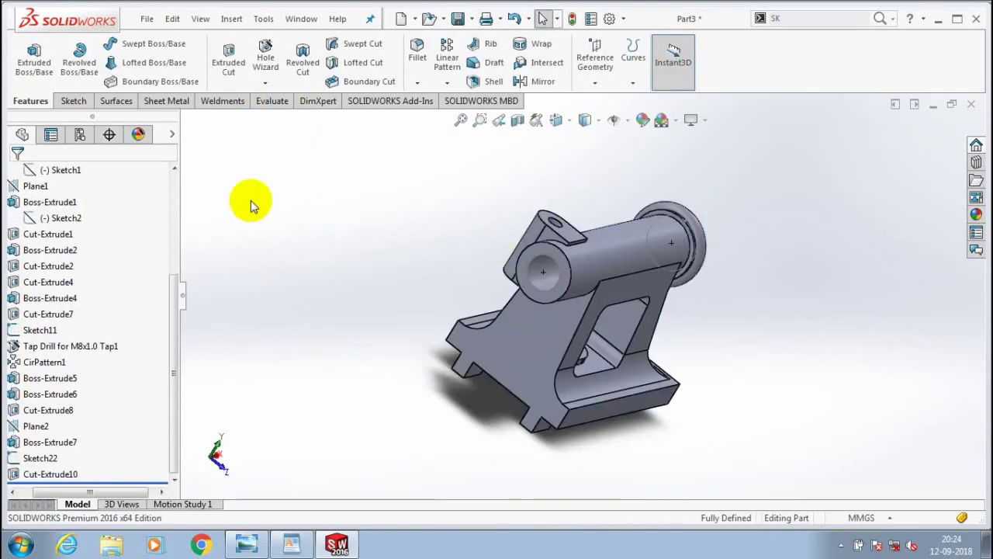
# Face the shaft end's ring face and draw a rectangular slot outline running out from the bore.
pyautogui.scroll(-5, 598, 262)
pyautogui.click(74, 101)
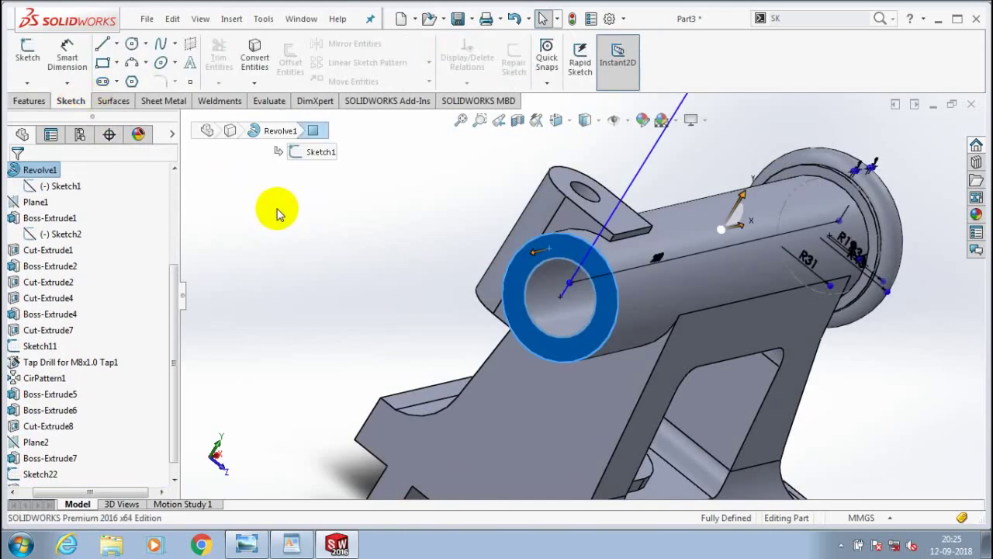
pyautogui.press('space')
pyautogui.hotkey('ctrl', '8')
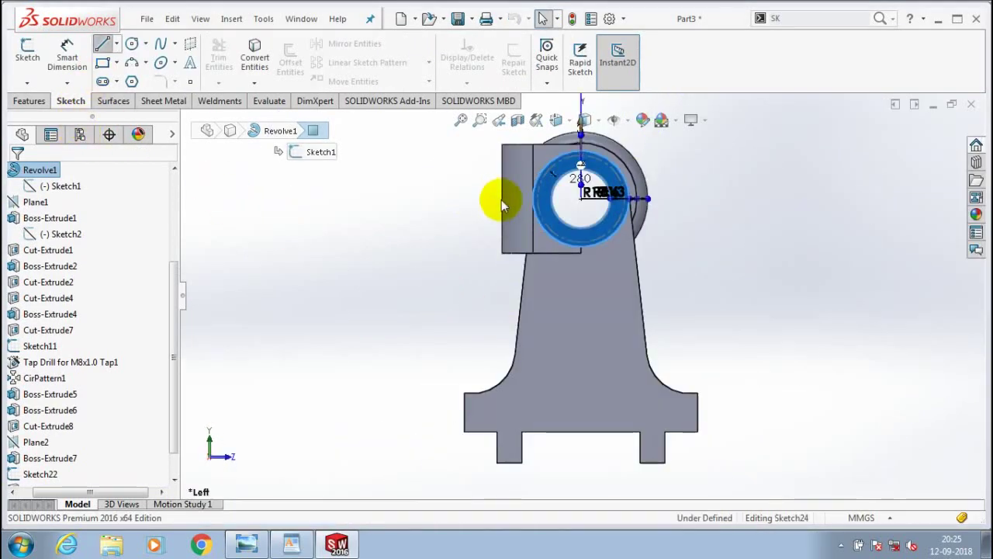
pyautogui.press('l')
pyautogui.click(543, 235)
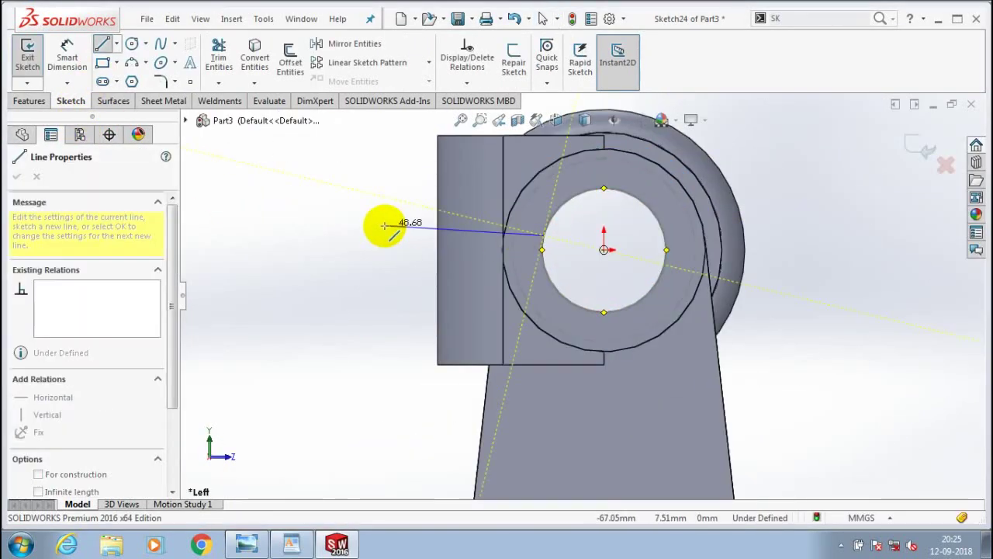
pyautogui.click(373, 235)
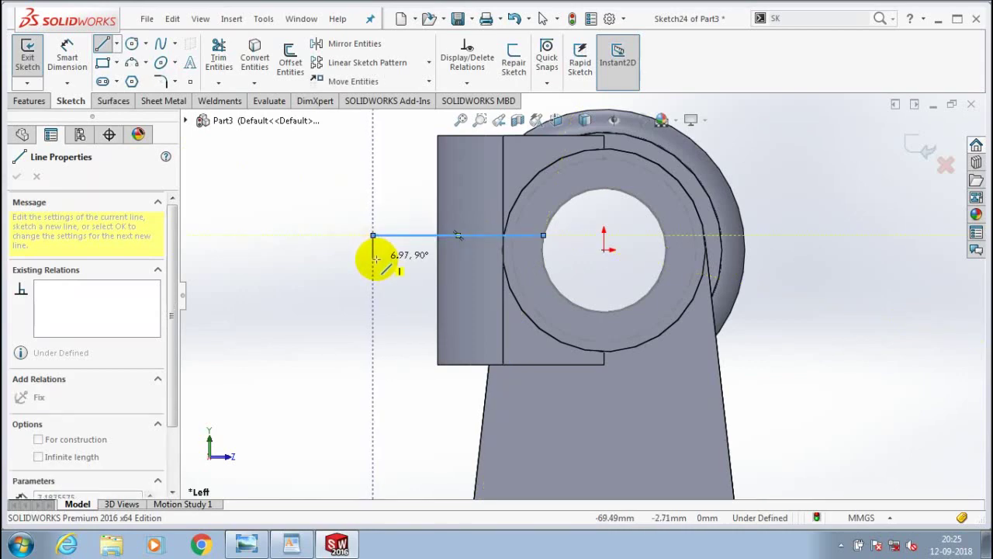
pyautogui.click(373, 261)
pyautogui.click(543, 260)
pyautogui.press('Escape')
# Dimension the slot width to 4 mm.
pyautogui.scroll(3, 543, 232)
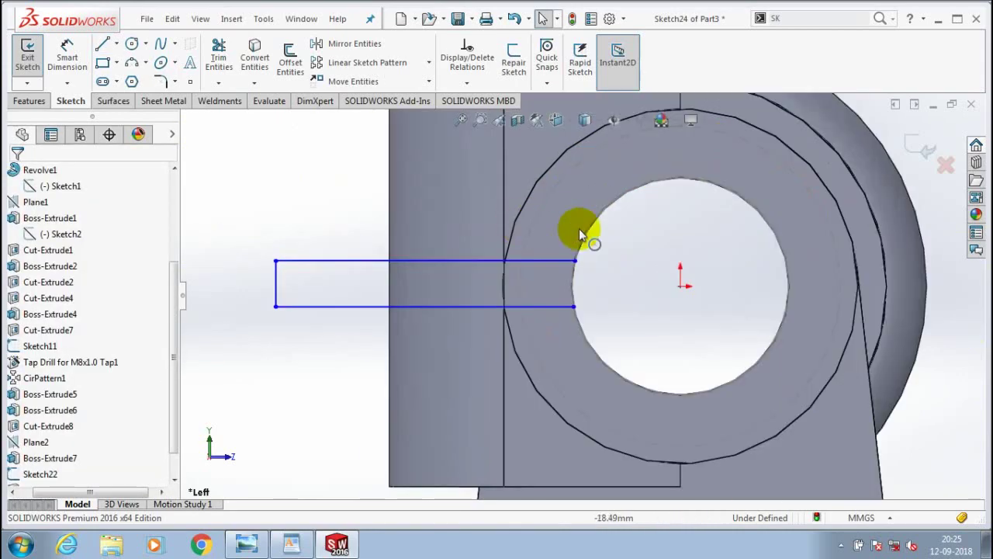
pyautogui.click(255, 82)
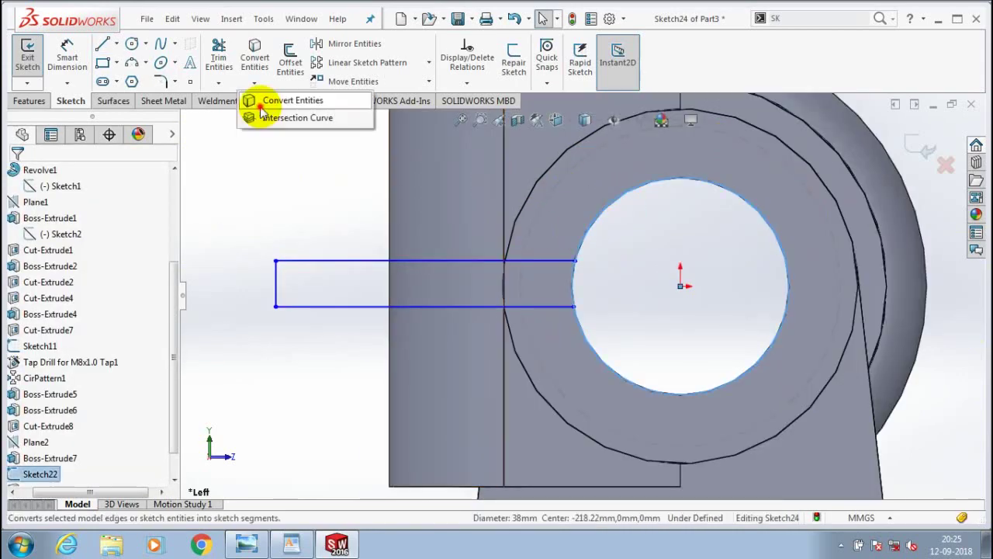
pyautogui.click(78, 59)
pyautogui.click(276, 281)
pyautogui.click(237, 283)
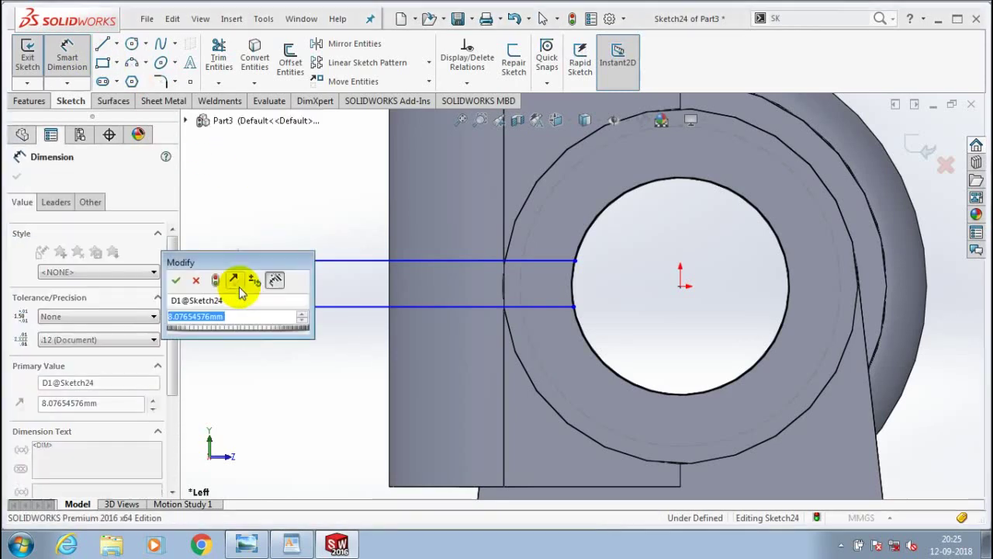
pyautogui.press('Return')
pyautogui.doubleClick(235, 281)
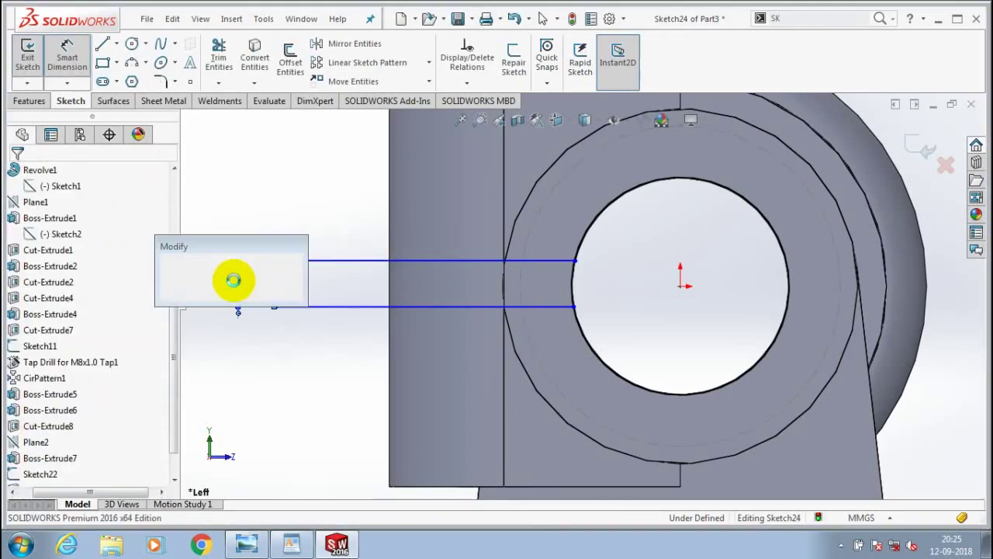
pyautogui.write('4')
pyautogui.press('Return')
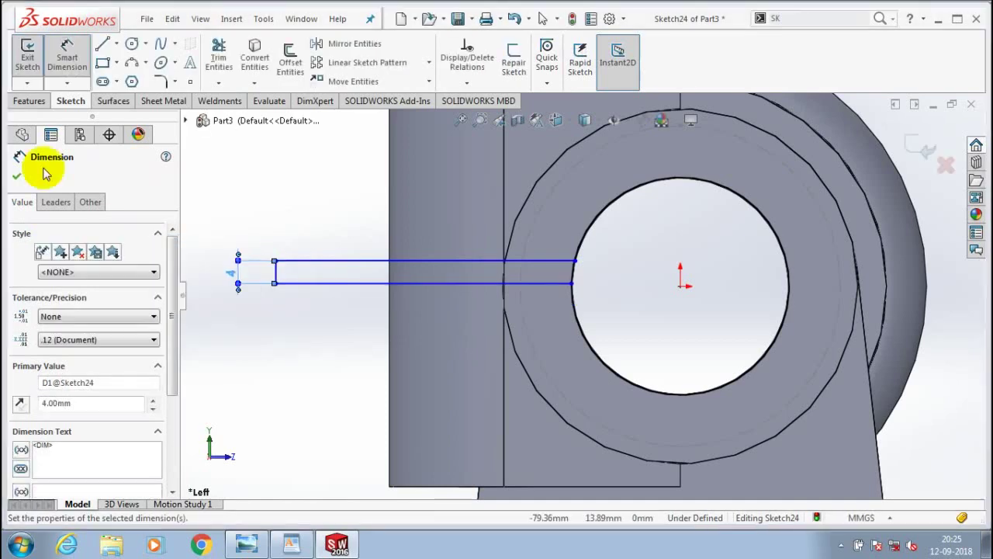
# Set the slot edge 2 mm from the bore centre and exit the sketch.
pyautogui.scroll(-2, 517, 194)
pyautogui.click(560, 314)
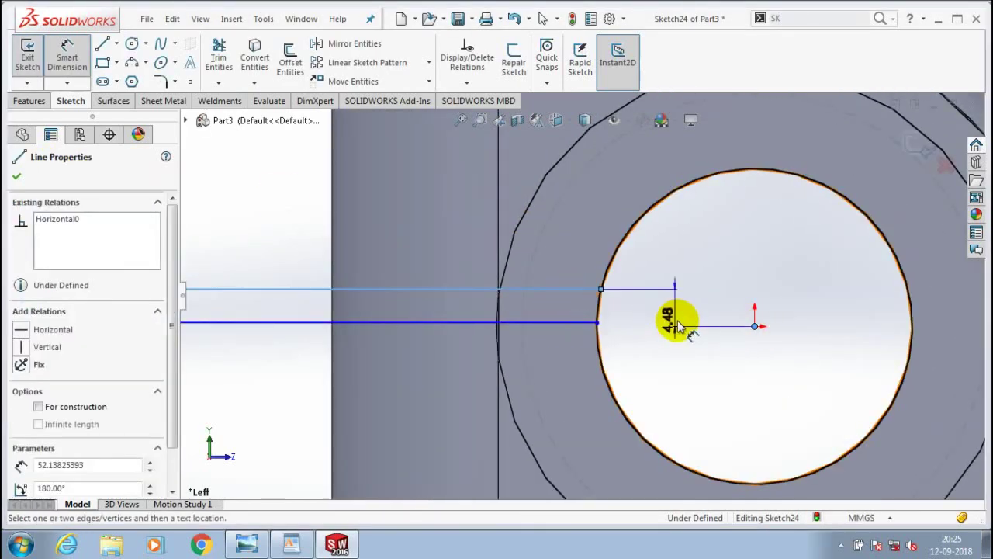
pyautogui.click(682, 318)
pyautogui.write('2')
pyautogui.press('Return')
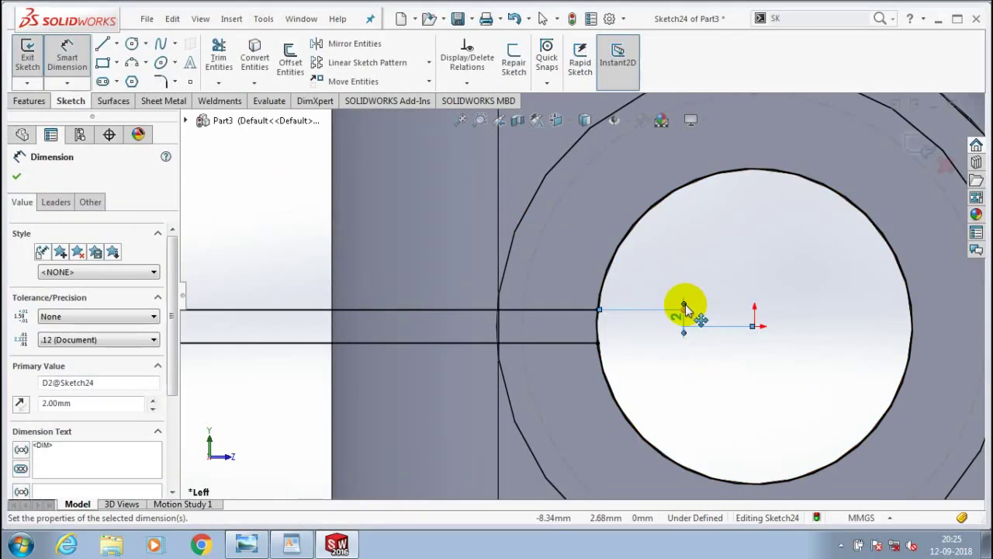
pyautogui.click(16, 175)
pyautogui.scroll(2, 632, 253)
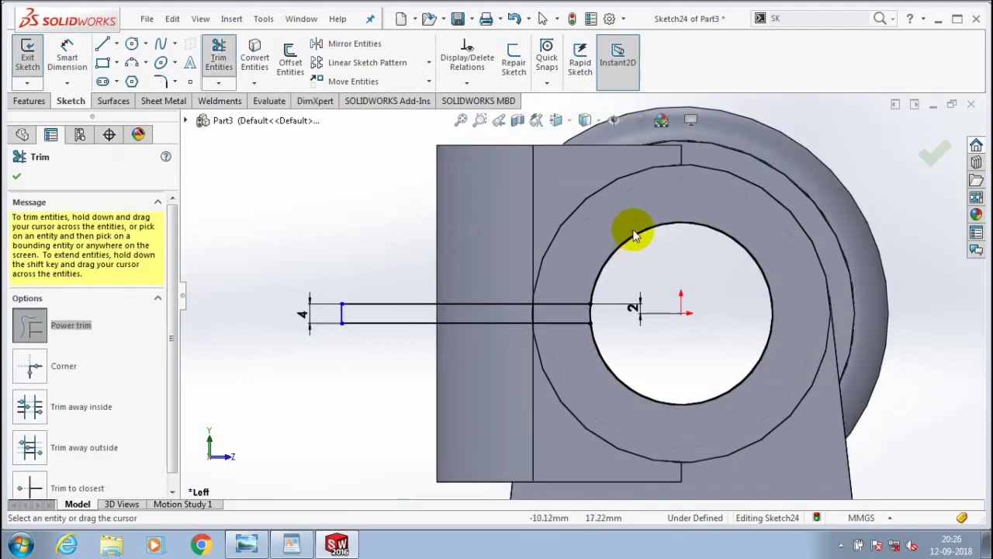
pyautogui.scroll(2, 660, 342)
pyautogui.scroll(2, 659, 343)
pyautogui.click(27, 54)
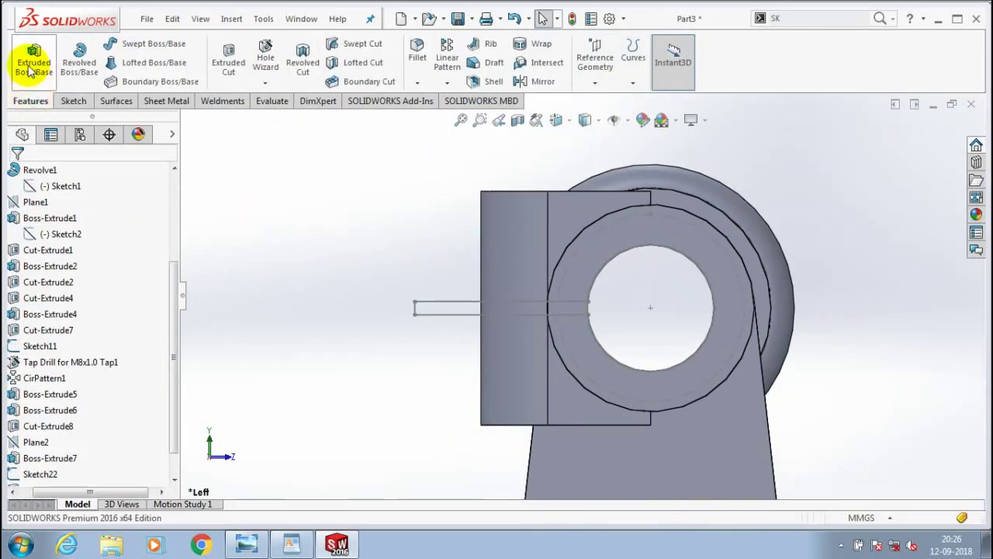
# Extrude-cut Sketch24's slot profile Blind 76 mm into the shaft end.
pyautogui.click(31, 53)
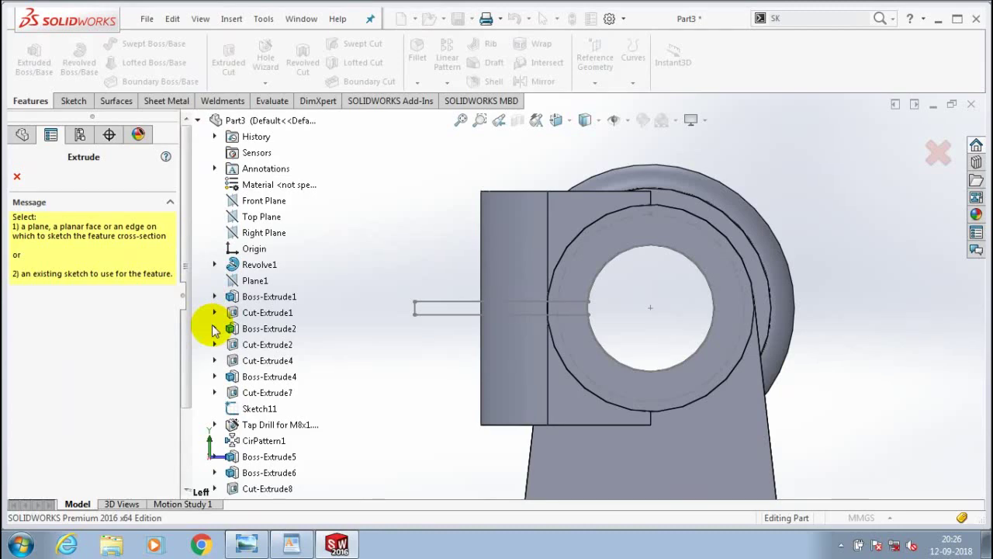
pyautogui.click(423, 308)
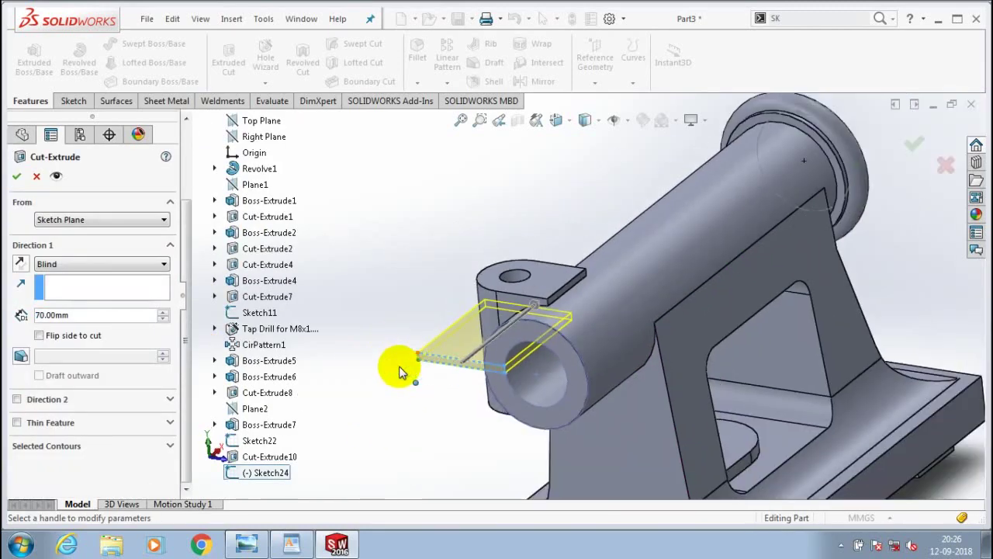
pyautogui.doubleClick(138, 314)
pyautogui.write('86')
pyautogui.press('Return')
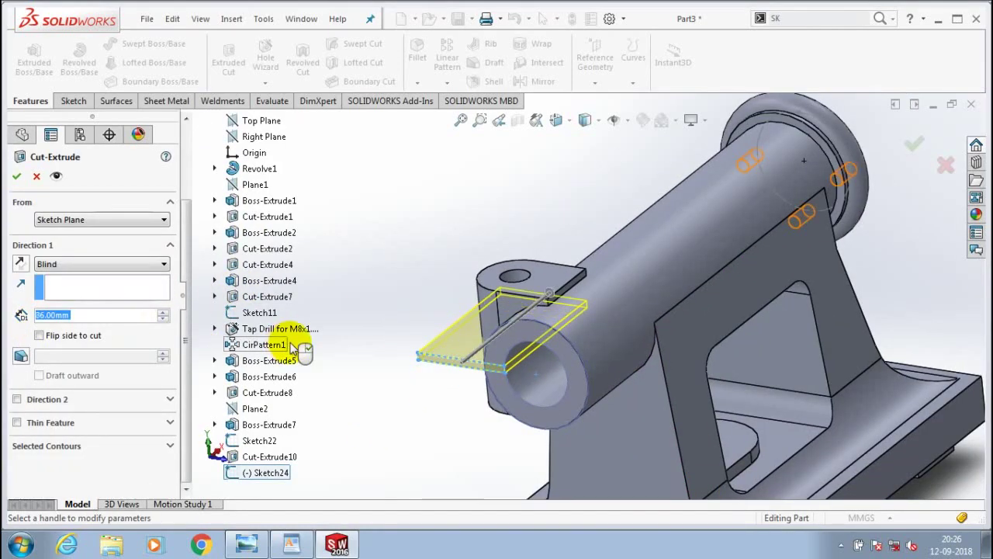
pyautogui.click(163, 318)
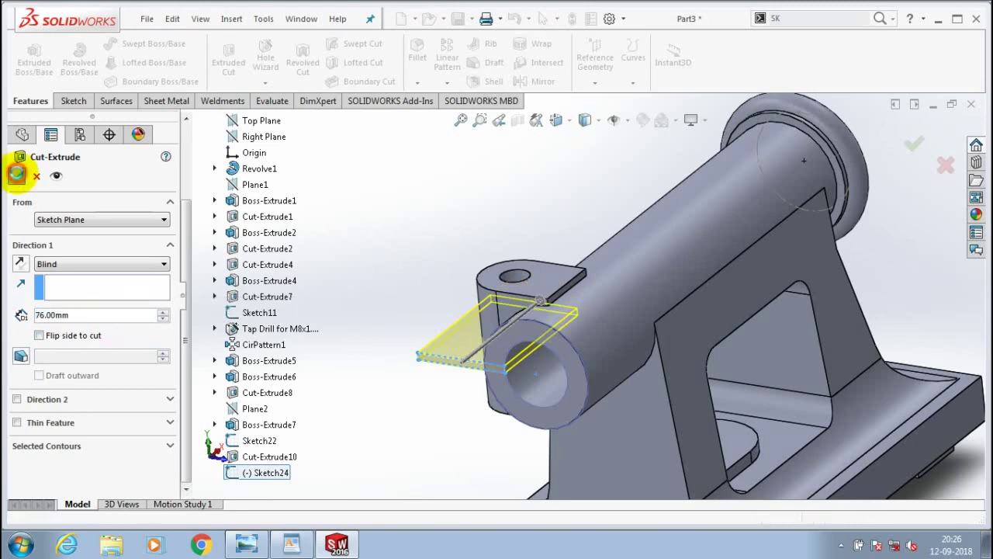
pyautogui.click(17, 174)
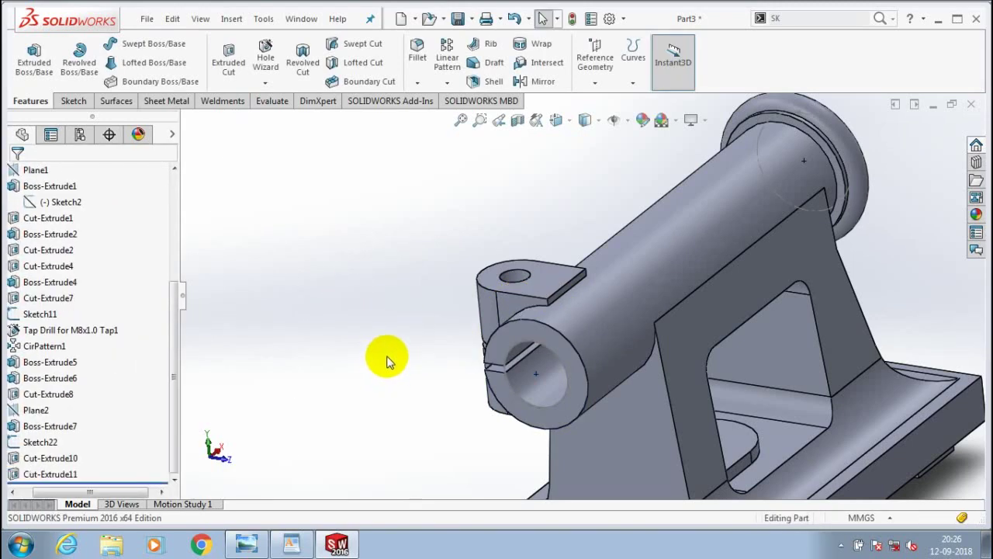
# Sketch a centre-radius circle on the clamp lug's top face over the hole.
pyautogui.moveTo(405, 338)
pyautogui.mouseDown(button='middle')
pyautogui.moveTo(429, 320)
pyautogui.moveTo(511, 380)
pyautogui.moveTo(765, 372)
pyautogui.moveTo(396, 366)
pyautogui.mouseUp(button='middle')
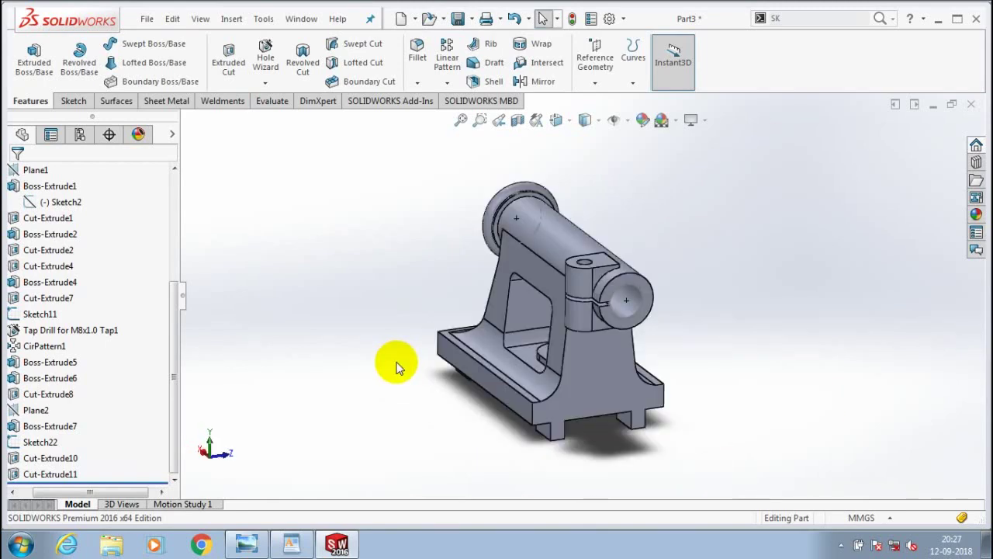
pyautogui.scroll(-10, 616, 260)
pyautogui.click(603, 307)
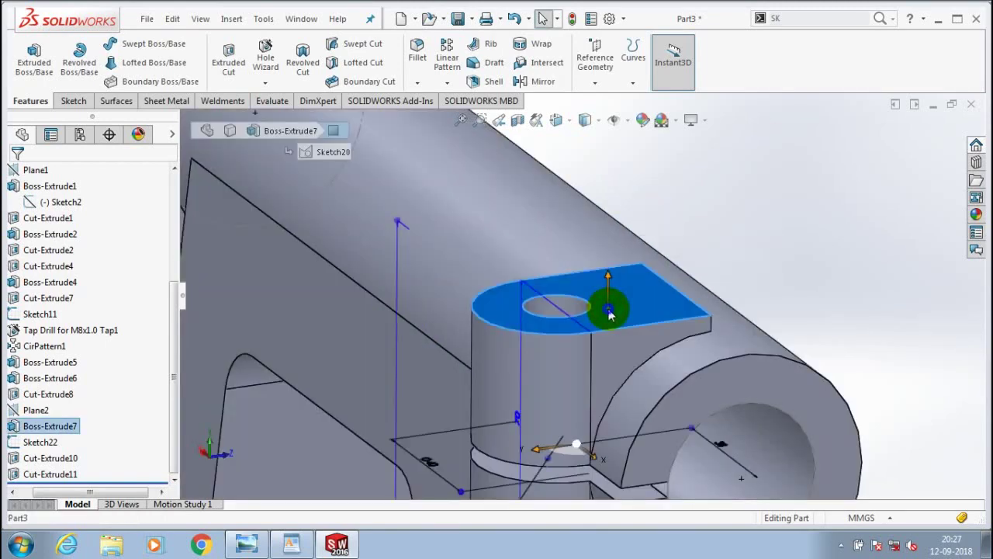
pyautogui.rightClick(688, 242)
pyautogui.click(694, 132)
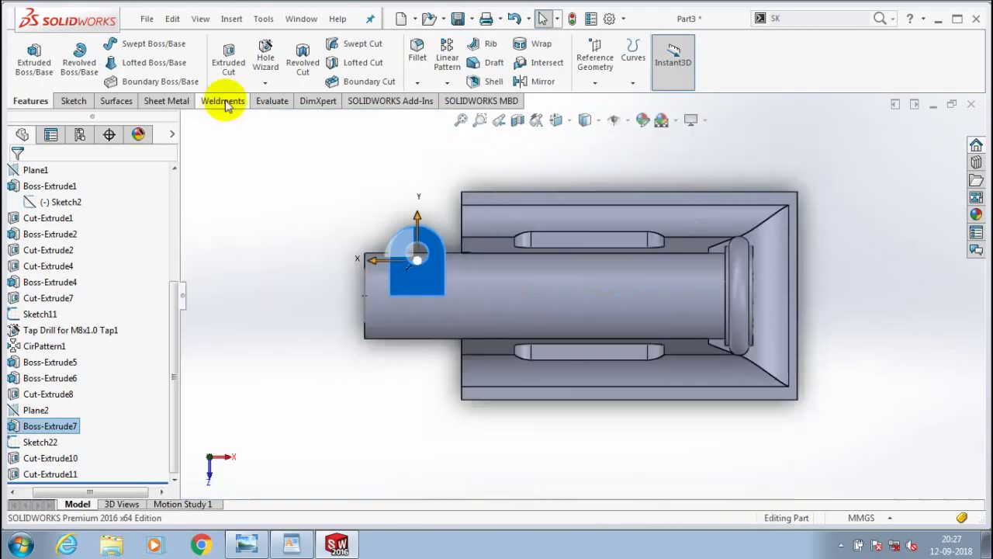
pyautogui.click(145, 43)
pyautogui.click(155, 64)
pyautogui.click(416, 252)
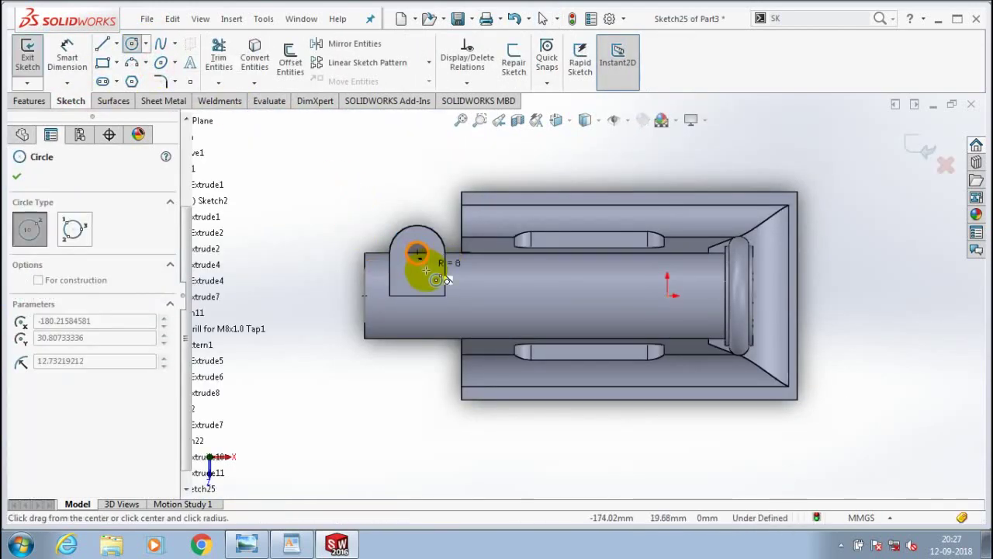
pyautogui.click(416, 275)
# Dimension the circle to Ø22 and close the sketch.
pyautogui.click(59, 56)
pyautogui.click(400, 234)
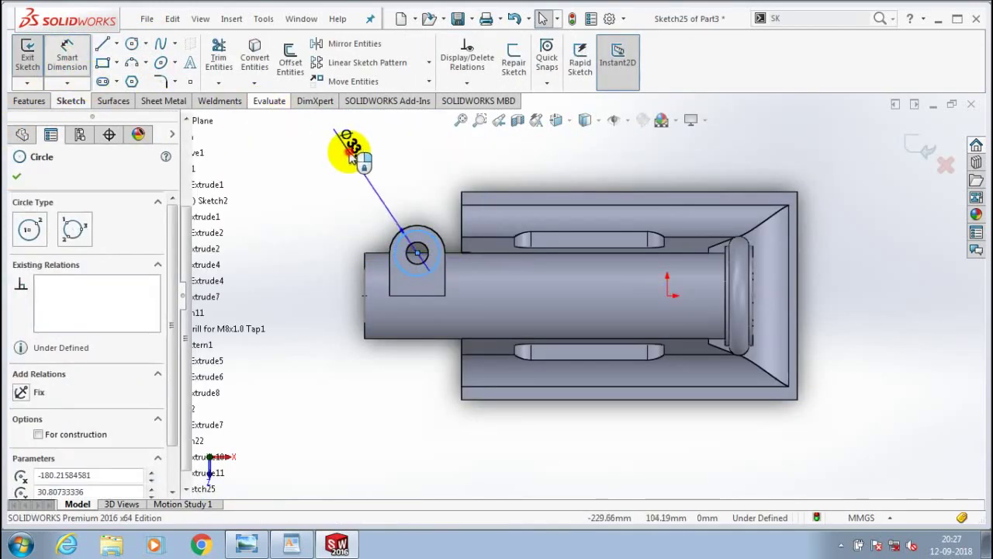
pyautogui.click(354, 153)
pyautogui.click(355, 148)
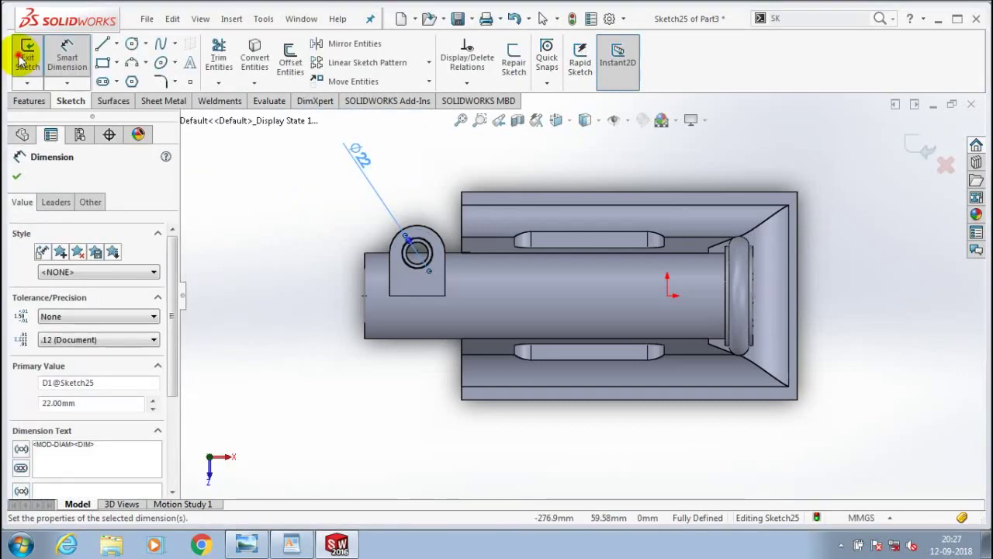
pyautogui.click(27, 54)
# Extrude-cut the Ø22 circle Up To Next.
pyautogui.click(228, 62)
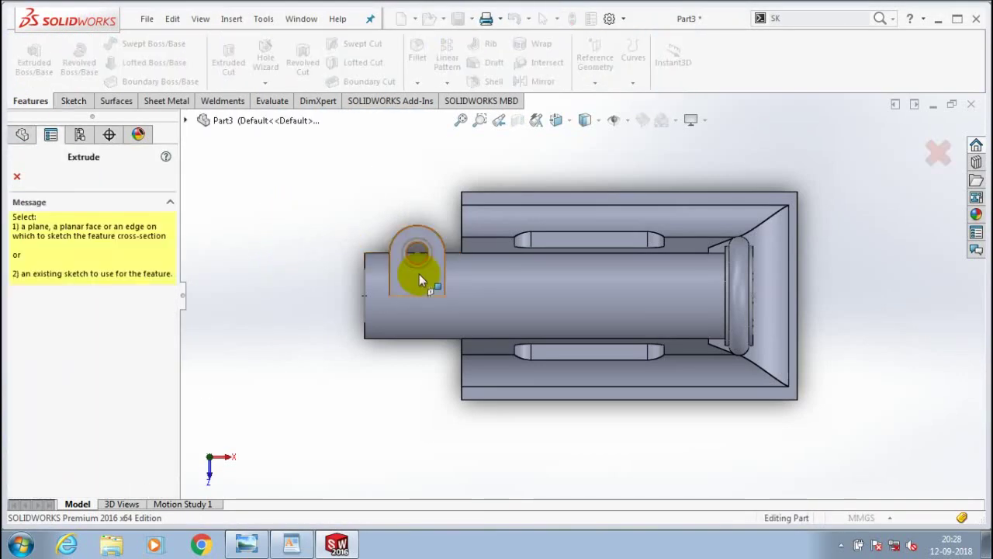
pyautogui.click(411, 260)
pyautogui.click(101, 263)
pyautogui.click(133, 310)
pyautogui.rightClick(314, 266)
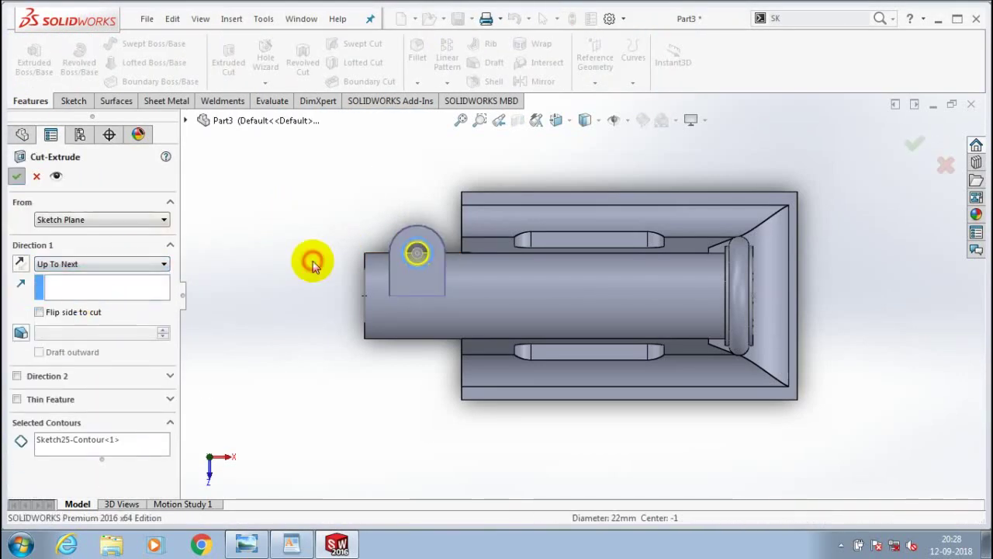
pyautogui.moveTo(247, 311)
pyautogui.mouseDown(button='middle')
pyautogui.moveTo(279, 312)
pyautogui.moveTo(657, 464)
pyautogui.mouseUp(button='middle')
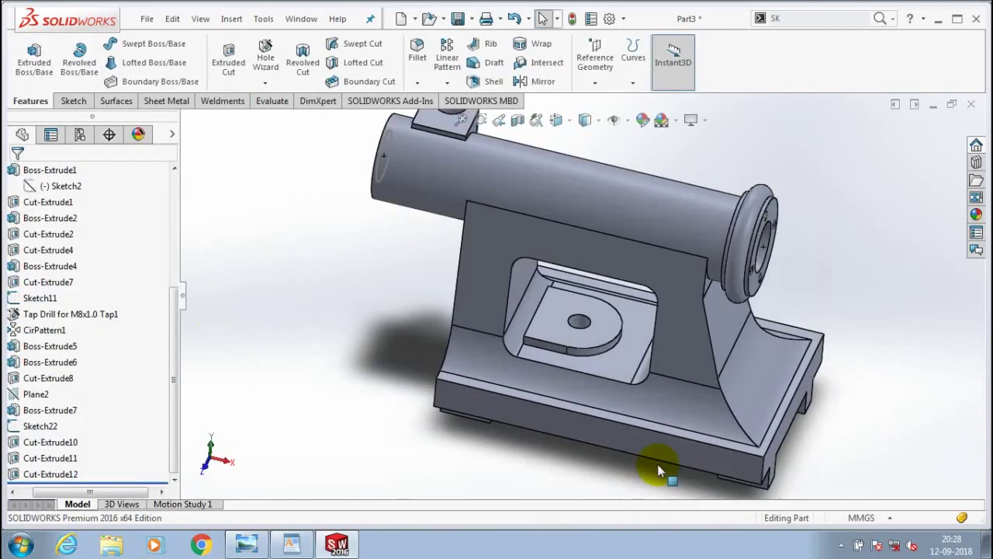
# Face Plane2 and start a circle centred on the lug's hole.
pyautogui.click(36, 394)
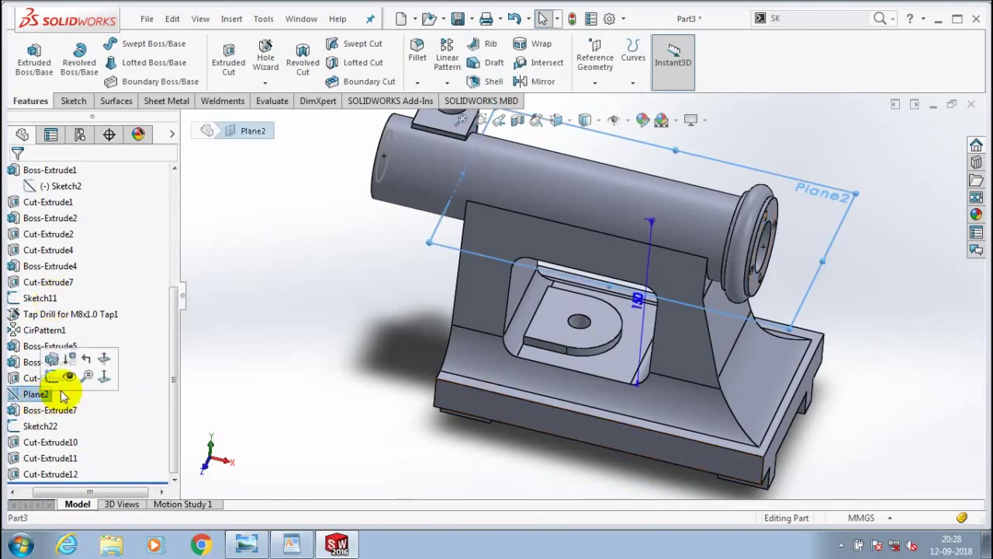
pyautogui.click(104, 377)
pyautogui.click(78, 100)
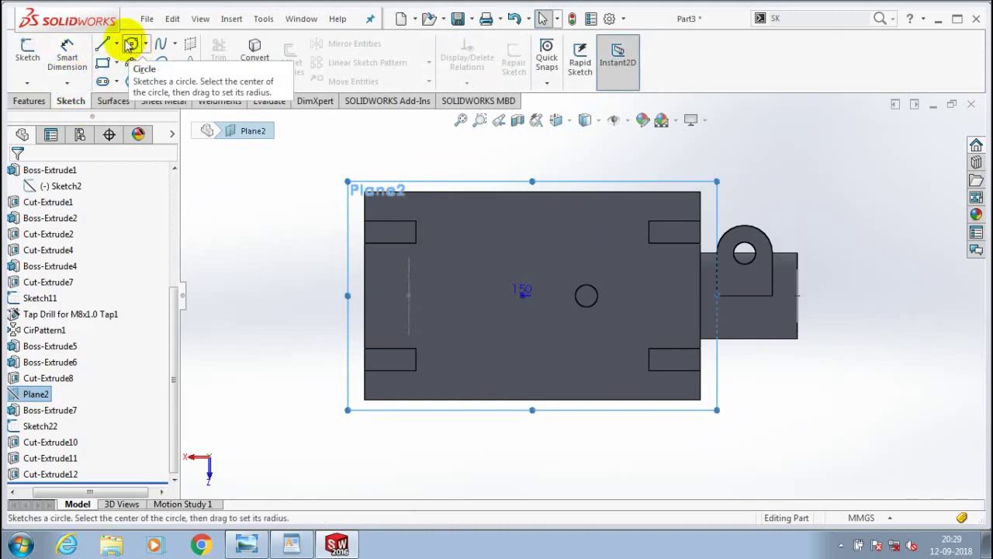
pyautogui.click(131, 44)
pyautogui.scroll(-3, 761, 253)
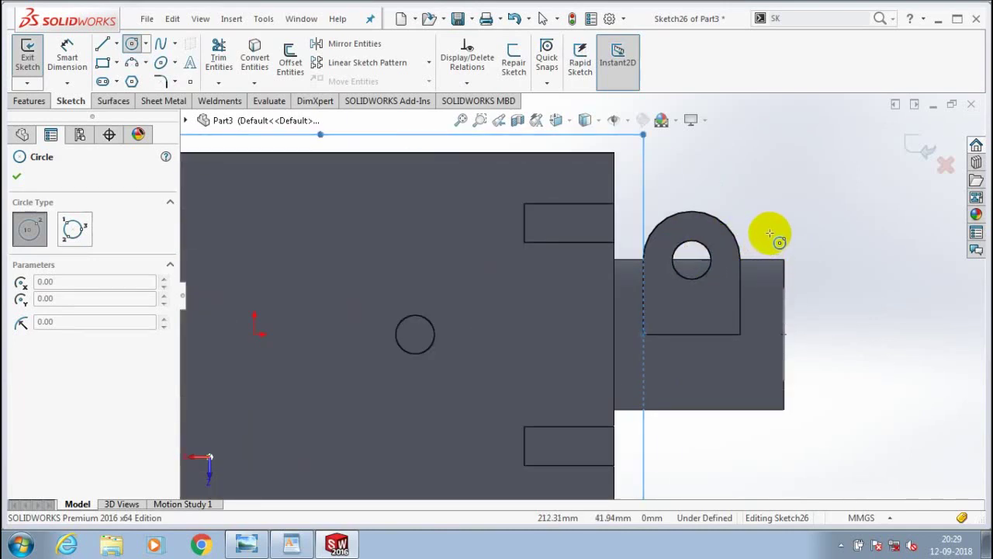
pyautogui.click(692, 260)
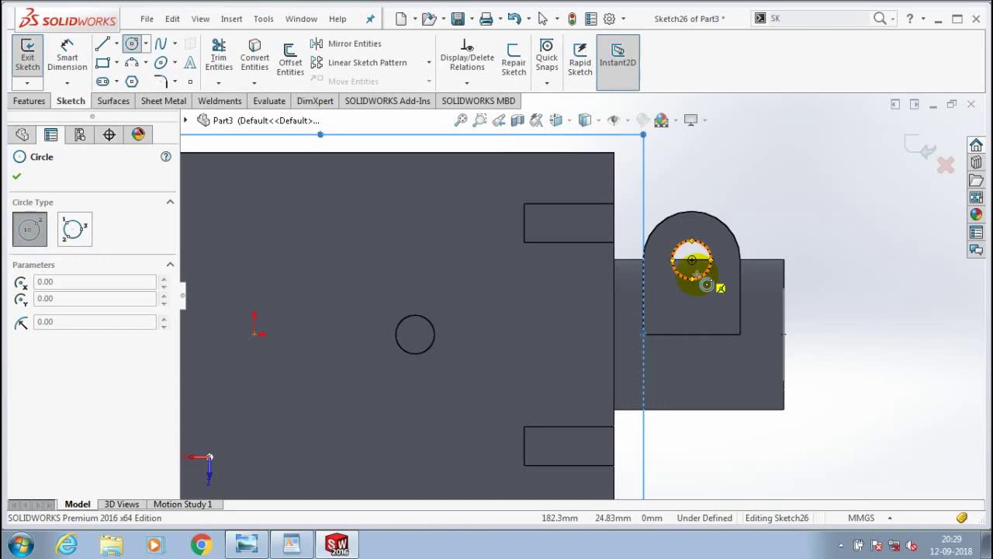
# Sketch a circle on the lug and dimension its diameter to 6 mm.
pyautogui.scroll(-3, 721, 281)
pyautogui.click(736, 275)
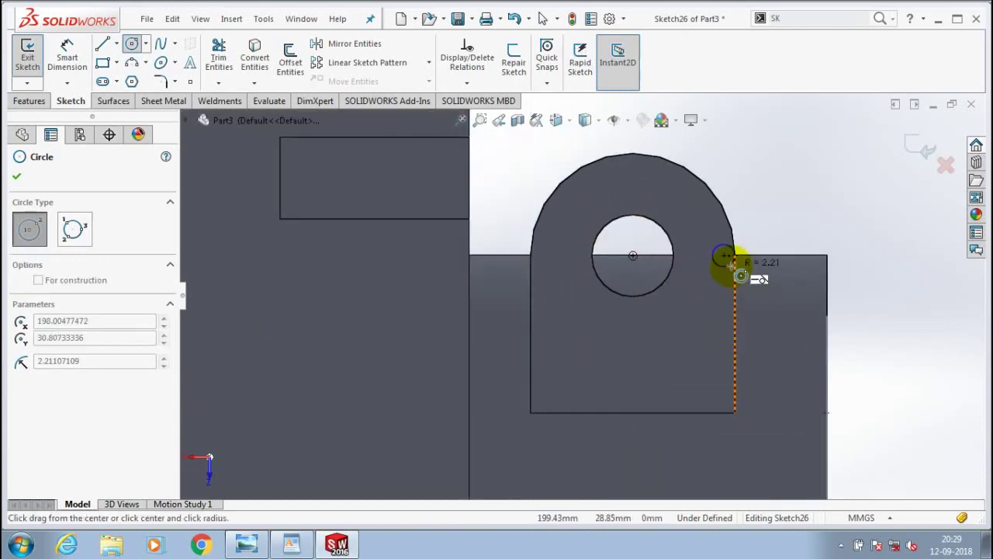
pyautogui.moveTo(450, 229); pyautogui.dragTo(443, 165, button='right')
pyautogui.click(730, 248)
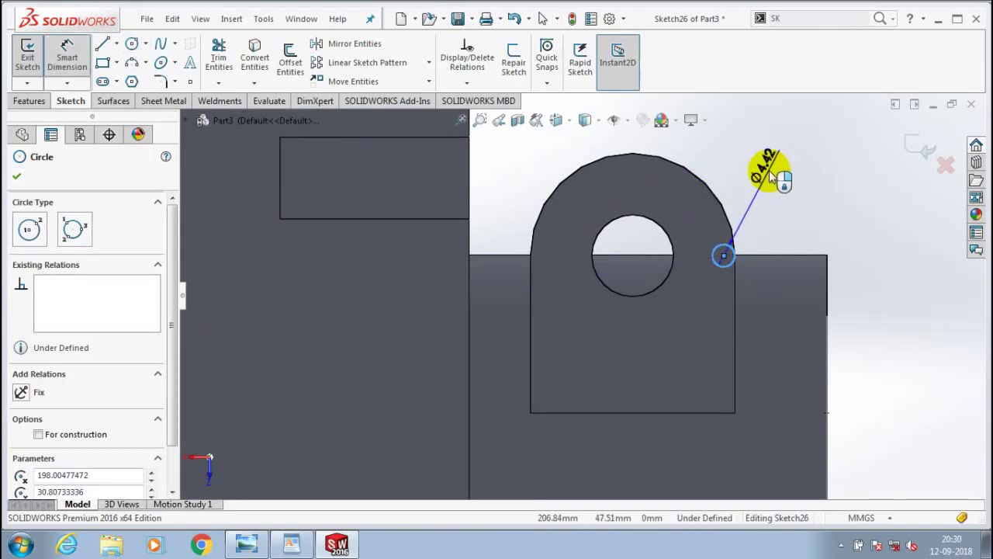
pyautogui.click(772, 177)
pyautogui.write('6')
pyautogui.press('Return')
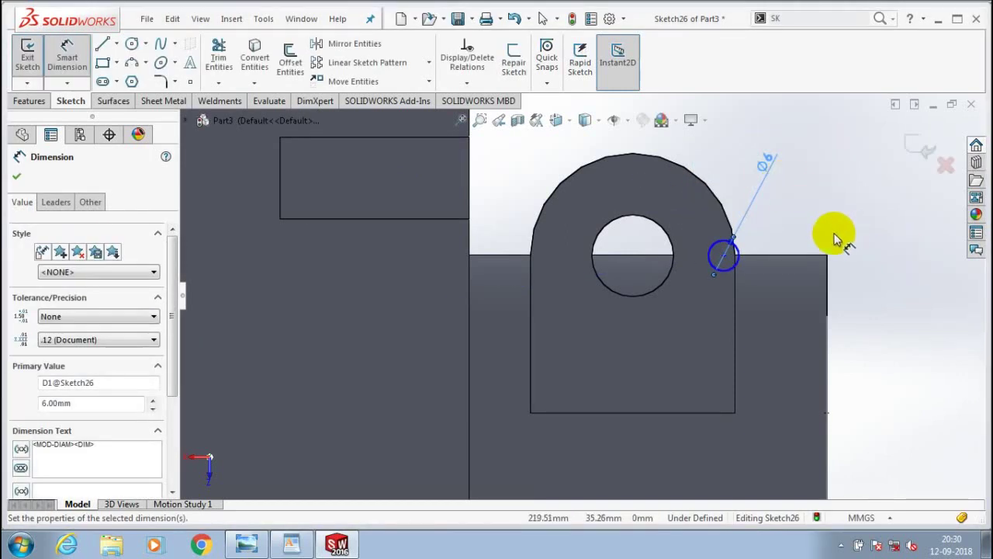
# Dimension the circle's centre 25 mm from the right edge and exit the sketch.
pyautogui.click(826, 295)
pyautogui.click(725, 256)
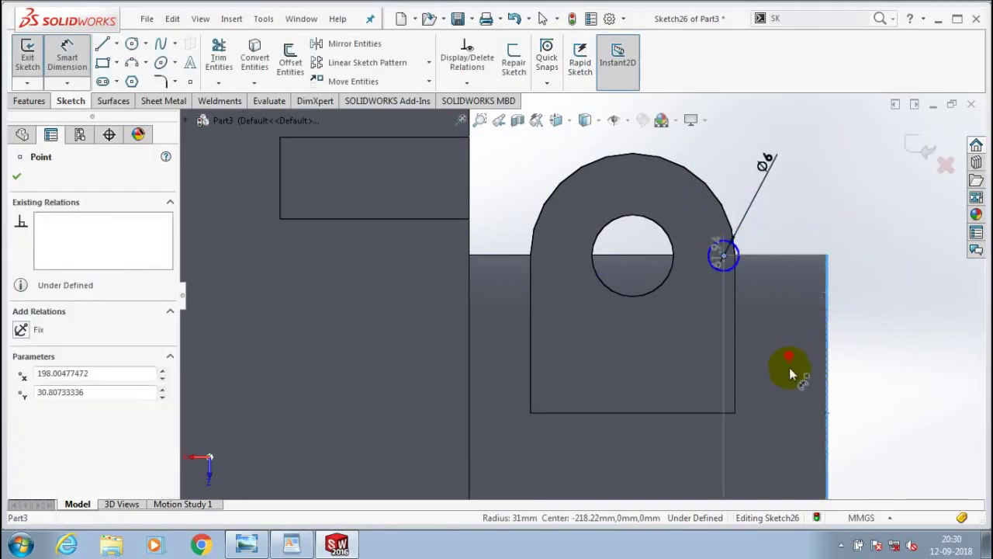
pyautogui.click(790, 353)
pyautogui.write('25')
pyautogui.press('Return')
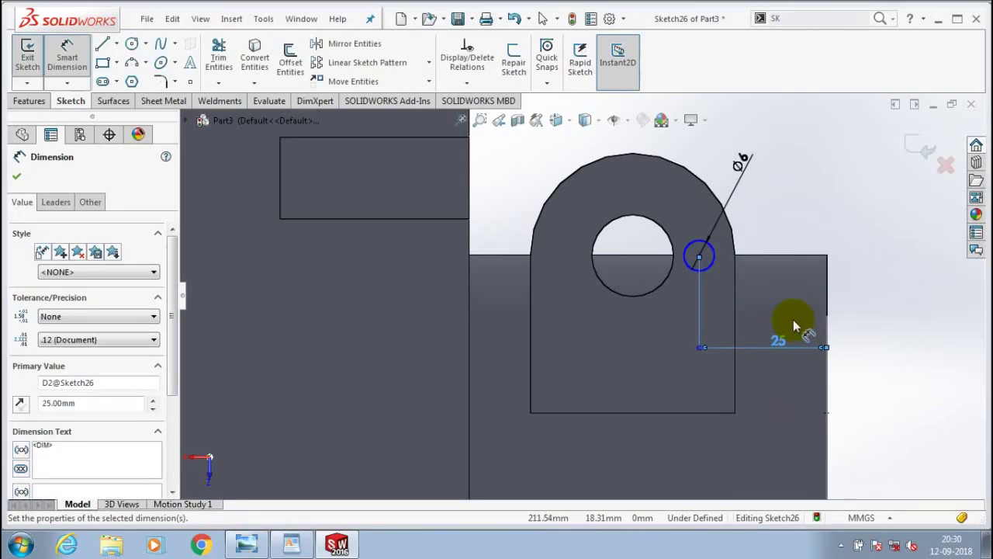
pyautogui.click(16, 176)
pyautogui.click(27, 98)
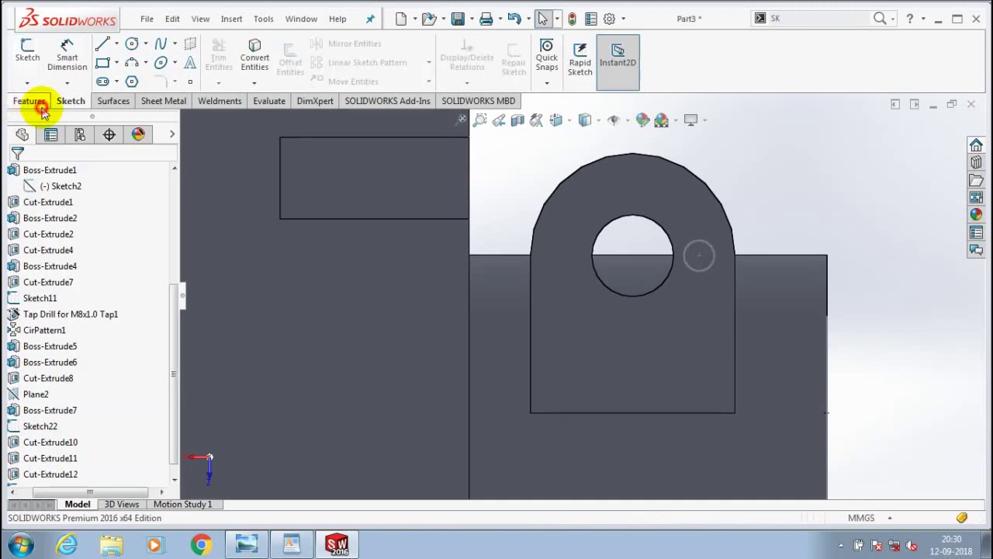
pyautogui.moveTo(384, 280)
pyautogui.mouseDown(button='middle')
pyautogui.moveTo(424, 279)
pyautogui.moveTo(399, 255)
pyautogui.mouseUp(button='middle')
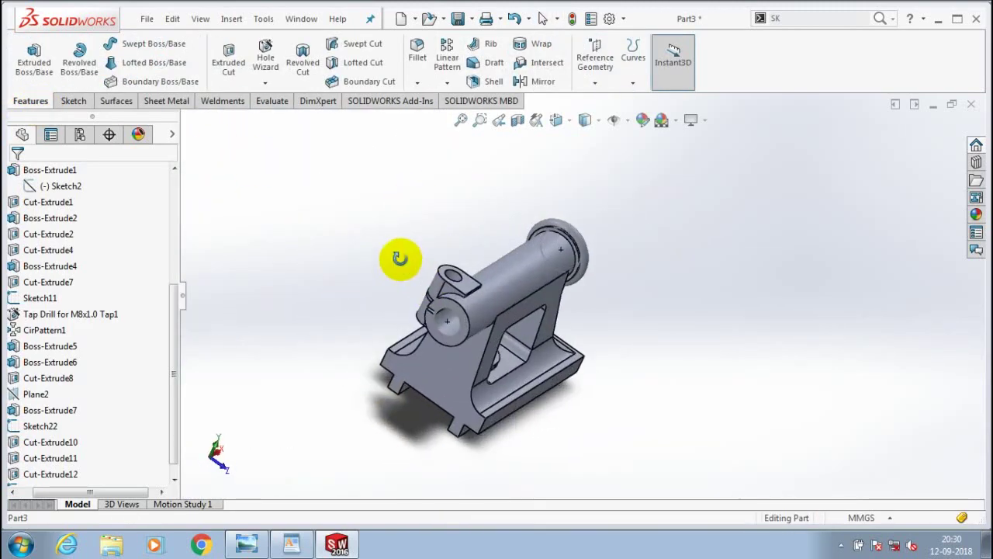
# Extrude-cut Sketch26 50 mm blind to drill the pin hole as Cut-Extrude13.
pyautogui.click(228, 61)
pyautogui.click(193, 122)
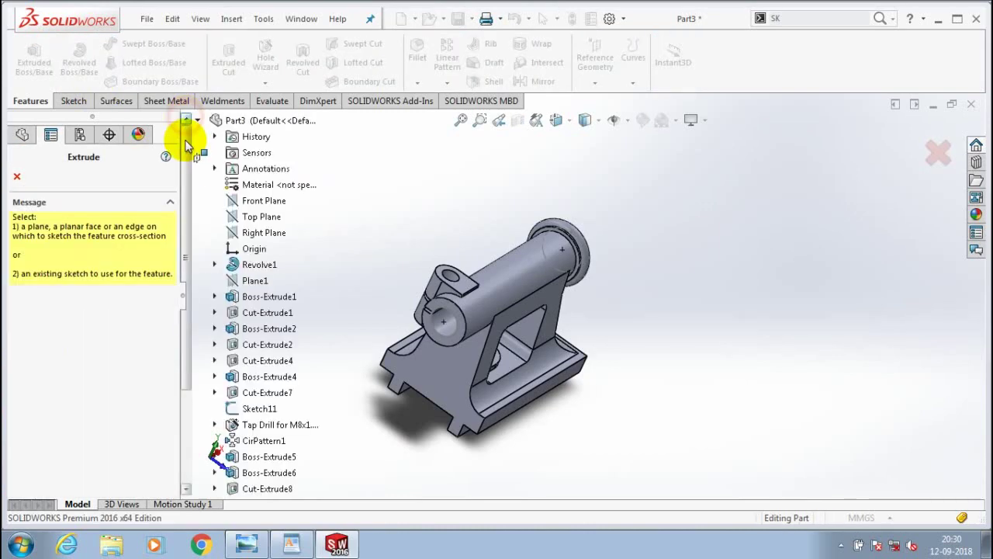
pyautogui.scroll(-3, 232, 311)
pyautogui.click(263, 472)
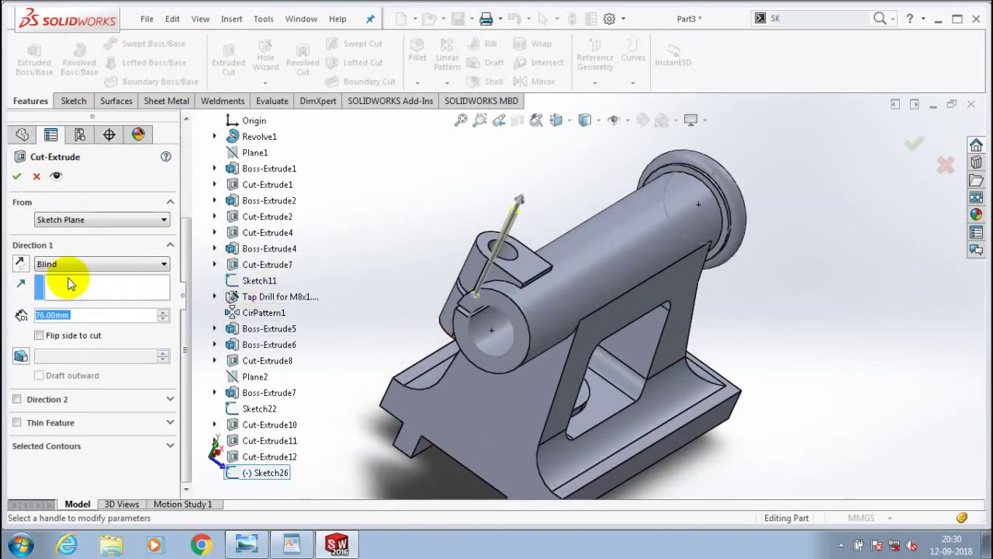
pyautogui.moveTo(518, 200); pyautogui.dragTo(421, 392)
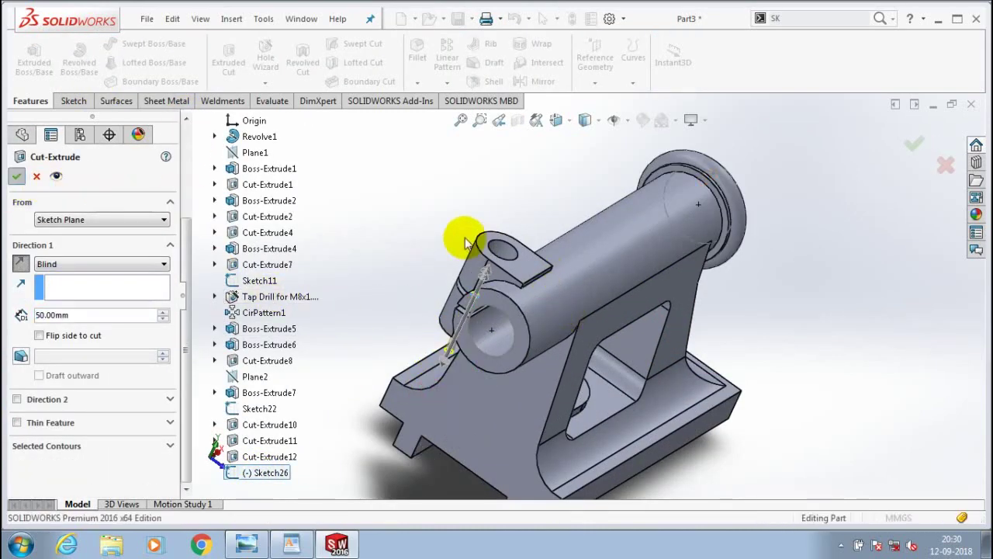
pyautogui.press('Return')
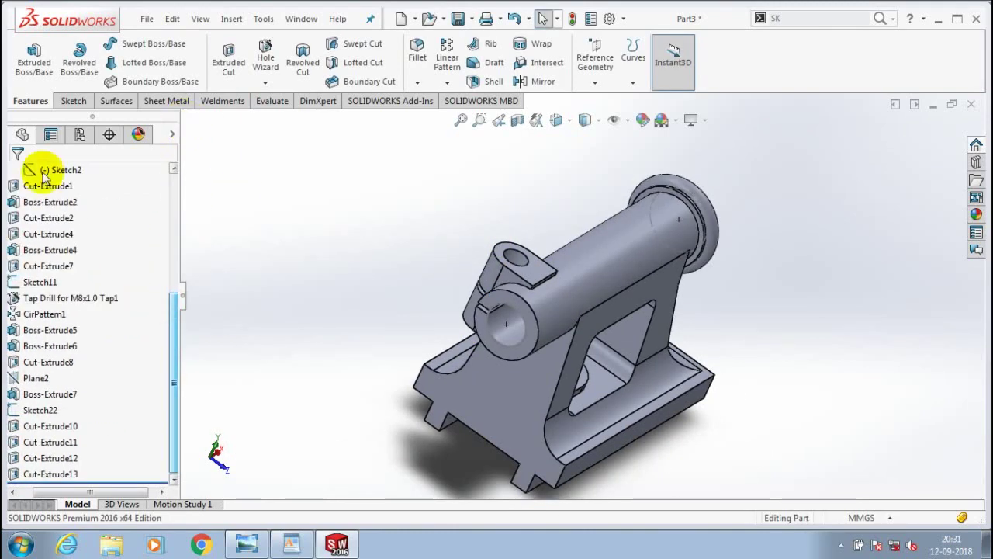
pyautogui.moveTo(173, 328); pyautogui.dragTo(182, 180)
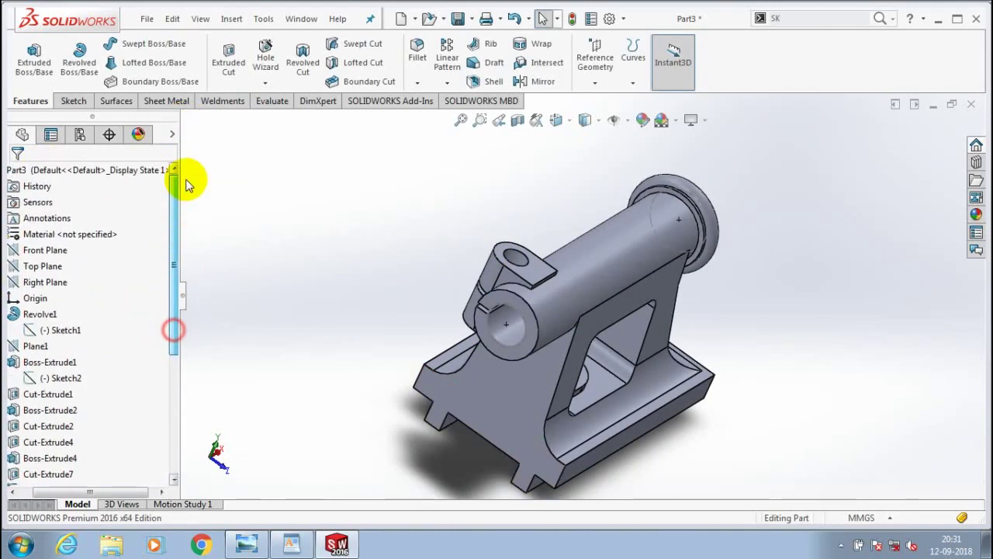
# Apply a green appearance to the whole Part3 after trying yellow and other swatches.
pyautogui.rightClick(86, 169)
pyautogui.click(132, 148)
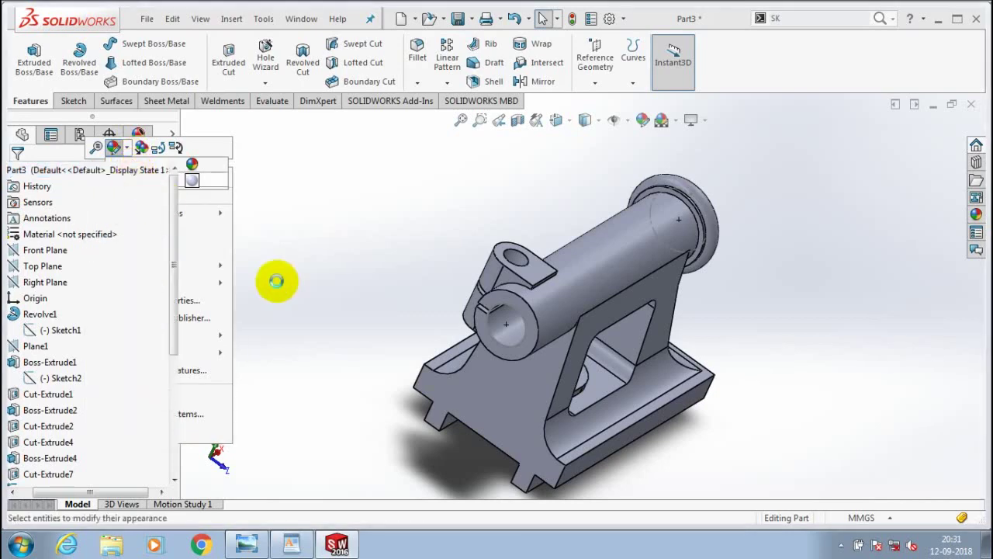
pyautogui.moveTo(172, 332); pyautogui.dragTo(175, 382)
pyautogui.click(75, 386)
pyautogui.click(94, 390)
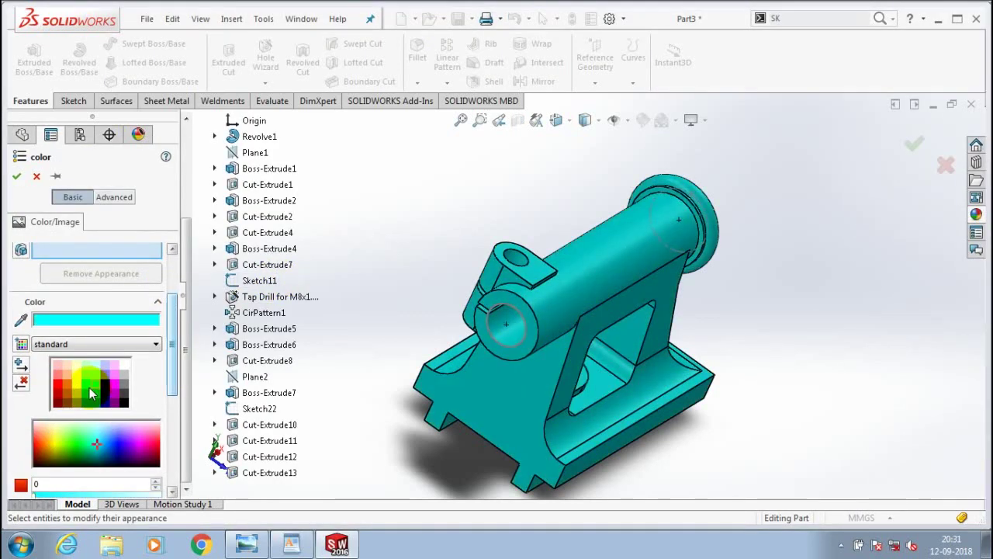
pyautogui.click(90, 380)
pyautogui.click(87, 384)
pyautogui.click(83, 386)
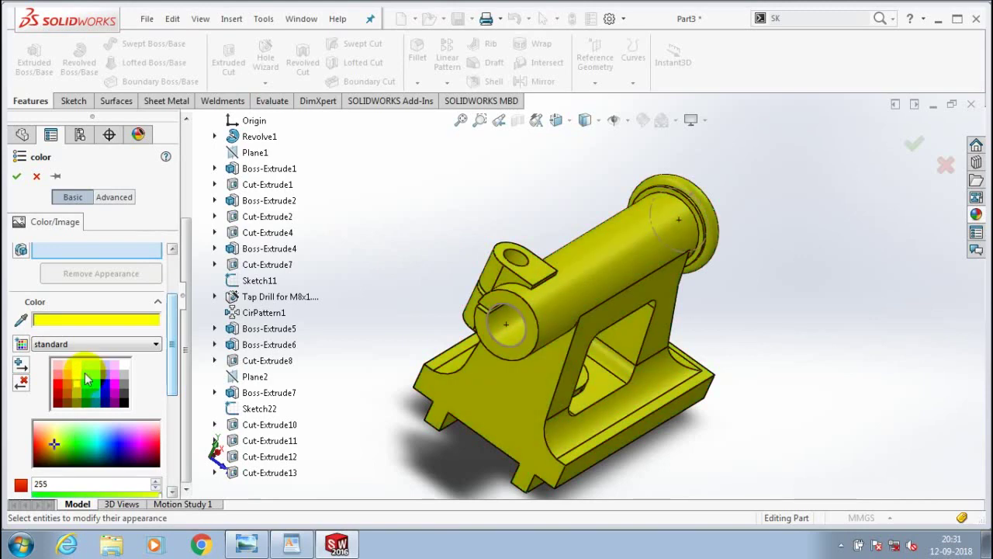
pyautogui.click(87, 377)
pyautogui.moveTo(523, 411); pyautogui.dragTo(491, 321, button='middle')
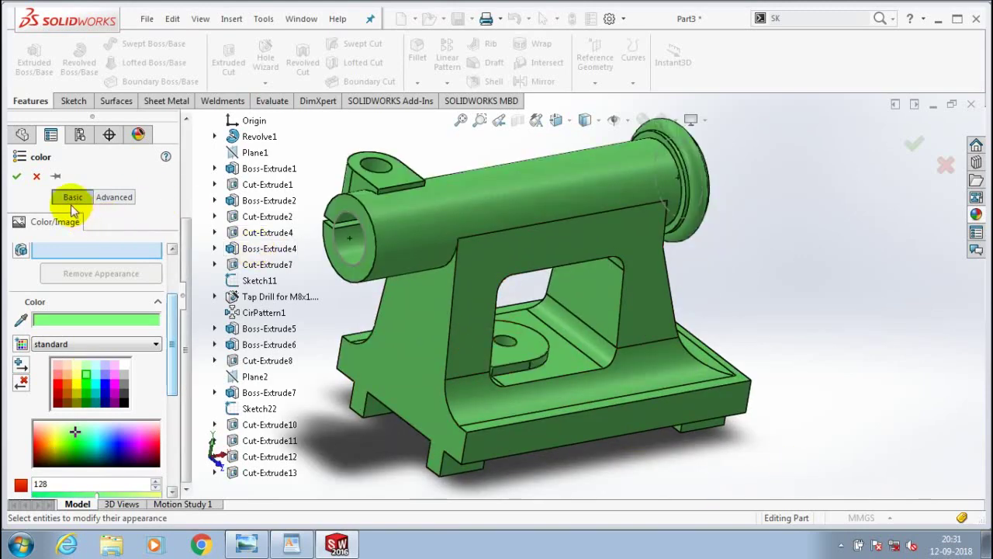
pyautogui.click(17, 176)
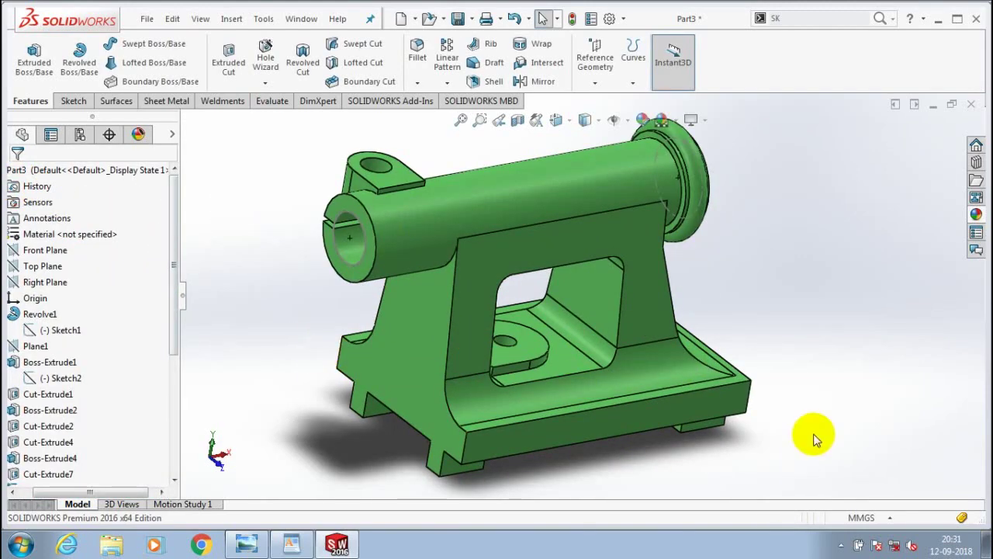
pyautogui.moveTo(814, 438)
pyautogui.mouseDown(button='middle')
pyautogui.moveTo(903, 427)
pyautogui.moveTo(908, 533)
pyautogui.moveTo(830, 505)
pyautogui.moveTo(772, 456)
pyautogui.moveTo(848, 384)
pyautogui.moveTo(816, 357)
pyautogui.mouseUp(button='middle')
pyautogui.scroll(2, 282, 202)
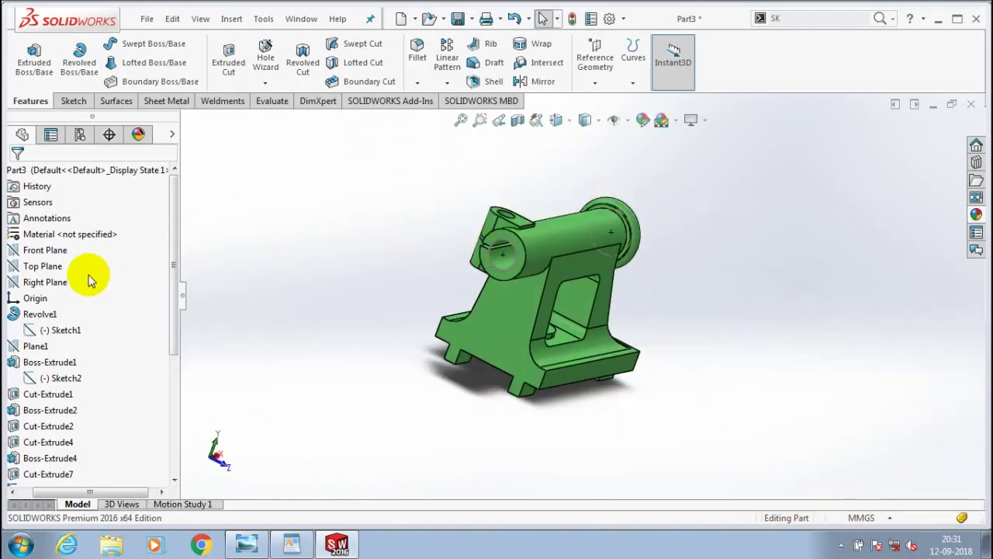
# Inspect the hollow interior in a Front Plane section view, then close the section.
pyautogui.click(43, 250)
pyautogui.click(517, 119)
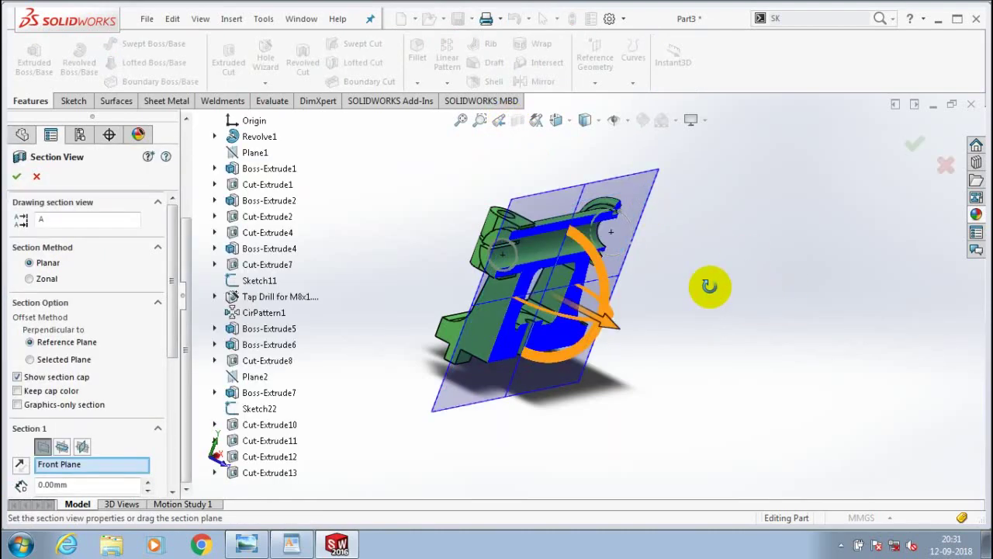
pyautogui.moveTo(709, 285)
pyautogui.mouseDown(button='middle')
pyautogui.moveTo(789, 336)
pyautogui.moveTo(672, 215)
pyautogui.mouseUp(button='middle')
pyautogui.scroll(-3, 744, 337)
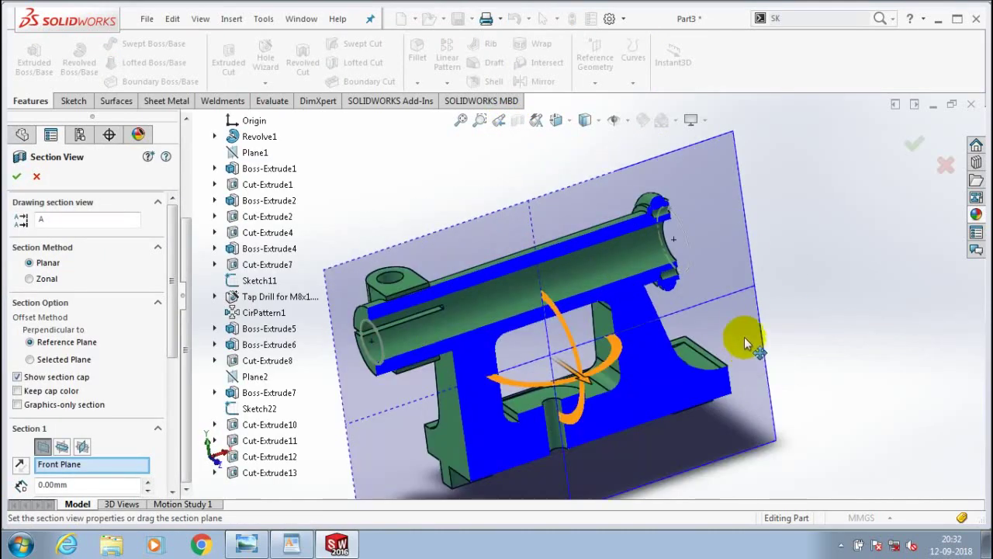
pyautogui.moveTo(728, 329); pyautogui.dragTo(717, 298, button='middle')
pyautogui.scroll(2, 719, 296)
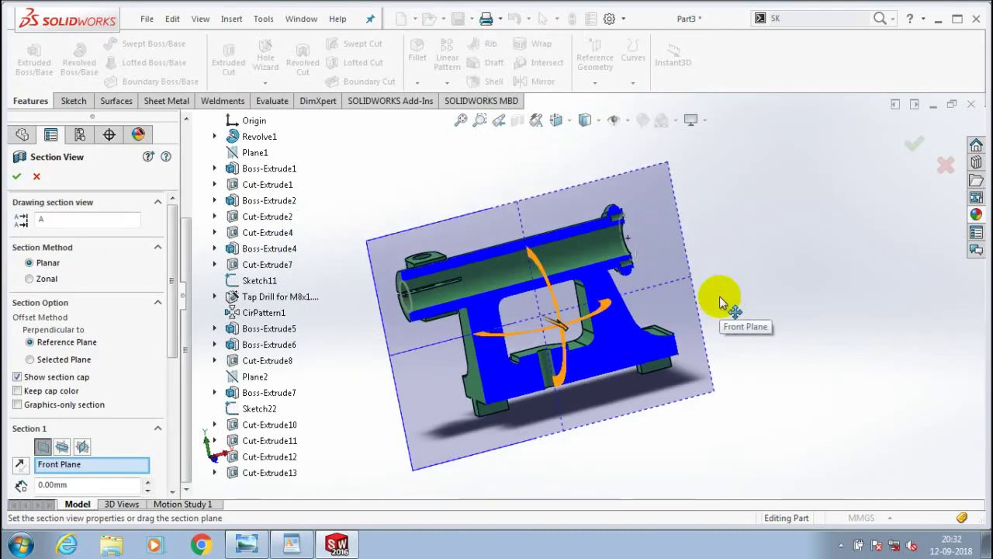
pyautogui.click(16, 176)
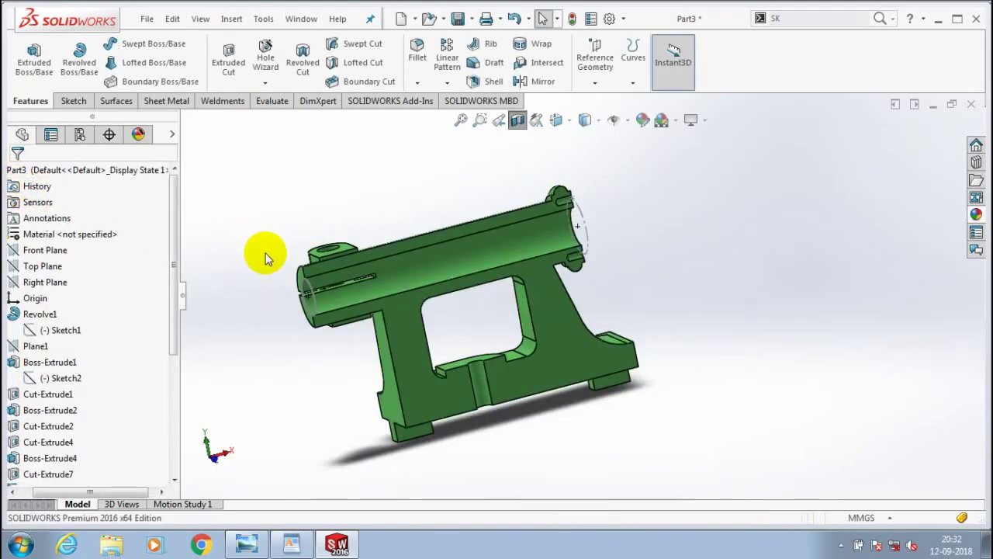
pyautogui.click(517, 119)
pyautogui.scroll(-5, 171, 437)
pyautogui.scroll(-1, 150, 444)
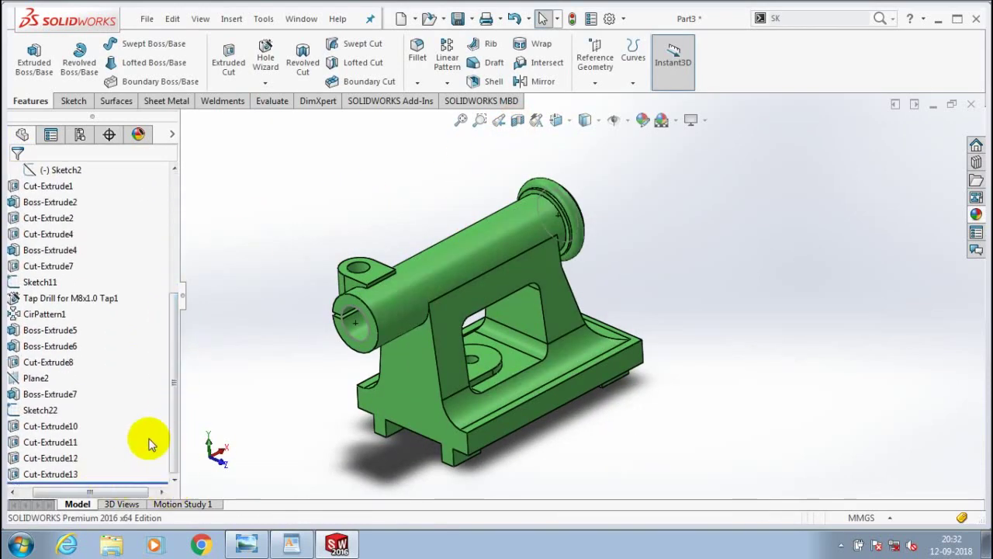
# Edit Cut-Extrude13's sketch, make its point horizontal to the origin, and rebuild the part.
pyautogui.click(31, 473)
pyautogui.rightClick(71, 473)
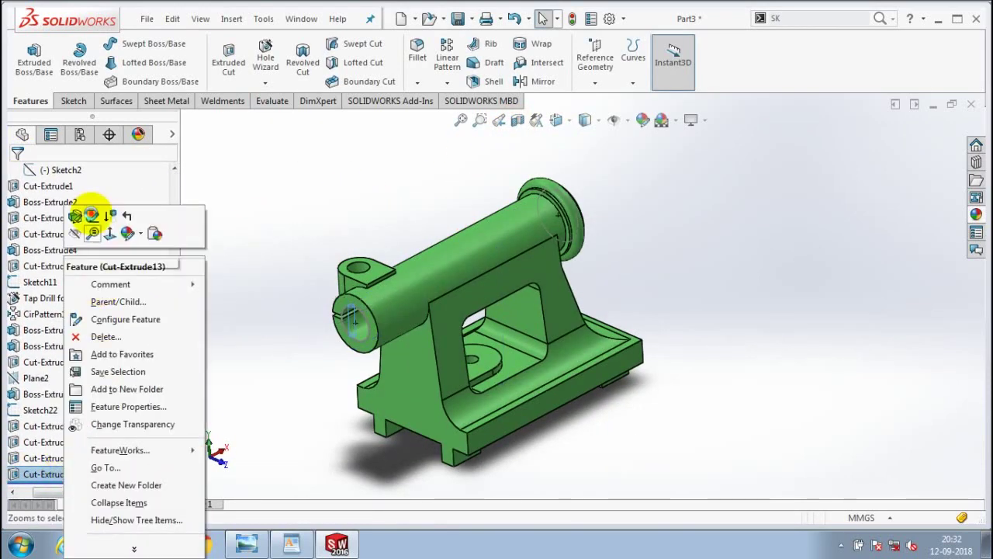
pyautogui.click(91, 215)
pyautogui.scroll(-3, 380, 247)
pyautogui.scroll(-3, 491, 246)
pyautogui.click(290, 347)
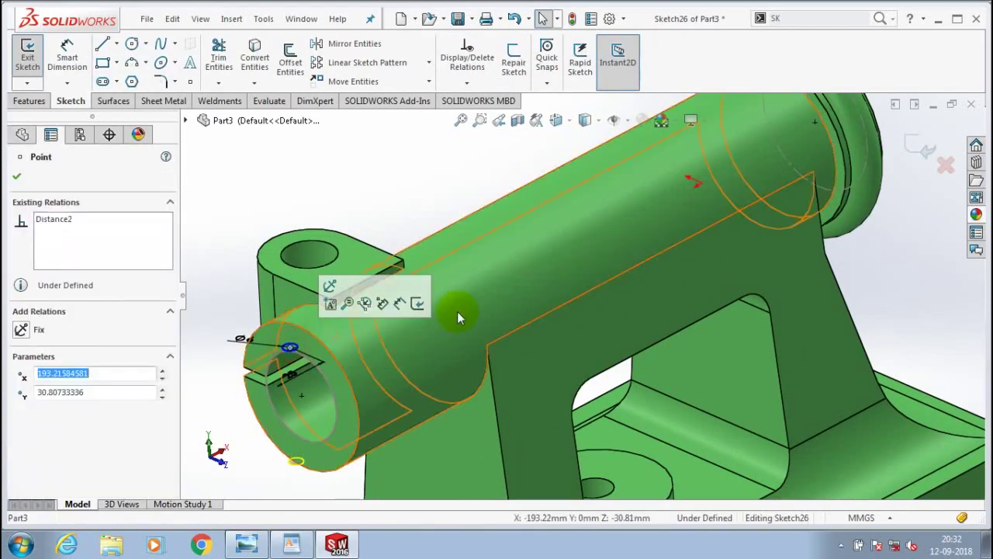
pyautogui.keyDown('ctrl'); pyautogui.click(702, 181); pyautogui.keyUp('ctrl')
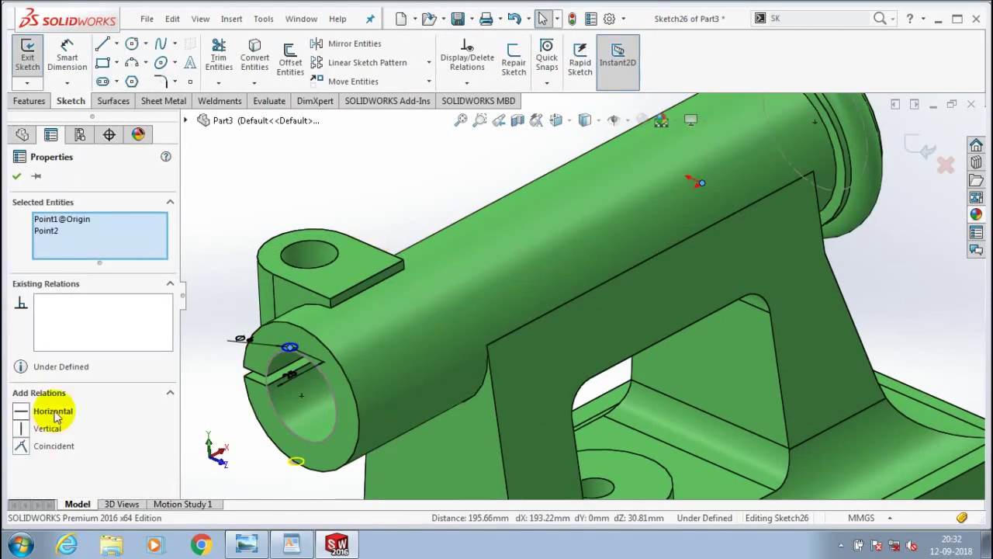
pyautogui.click(55, 417)
pyautogui.click(16, 176)
pyautogui.click(920, 145)
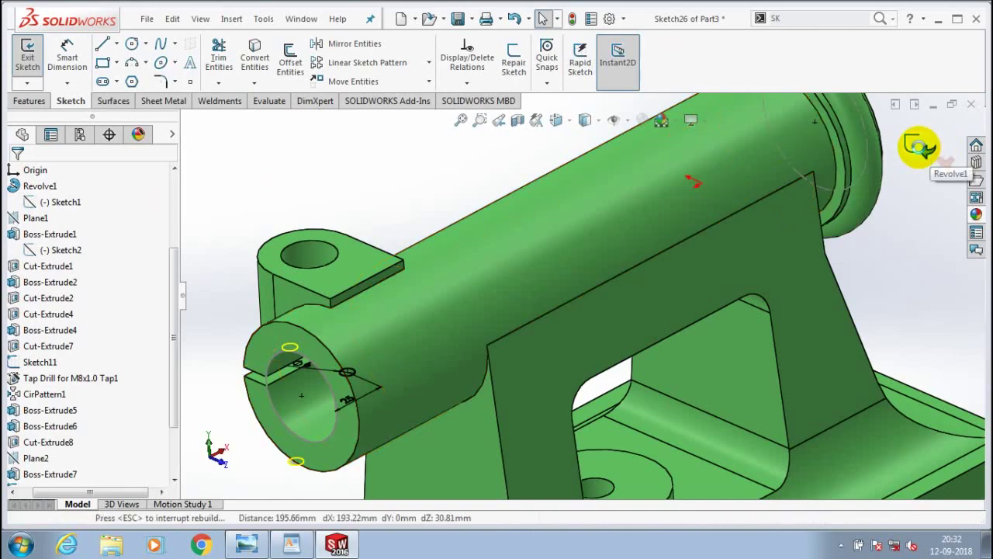
pyautogui.moveTo(916, 150); pyautogui.dragTo(613, 355, button='middle')
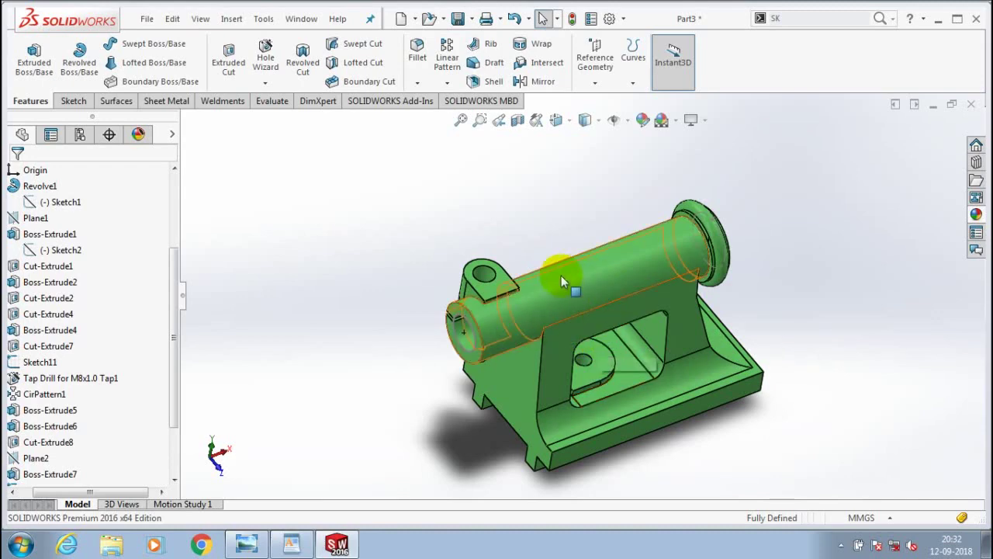
pyautogui.scroll(-5, 539, 262)
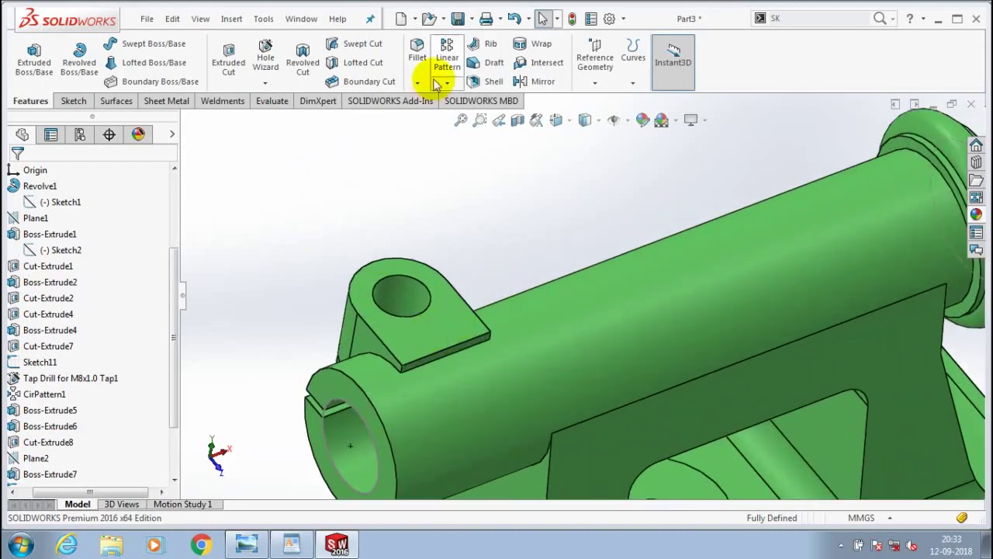
# Add a 3 mm face fillet between the lug's front faces and the barrel.
pyautogui.click(388, 351)
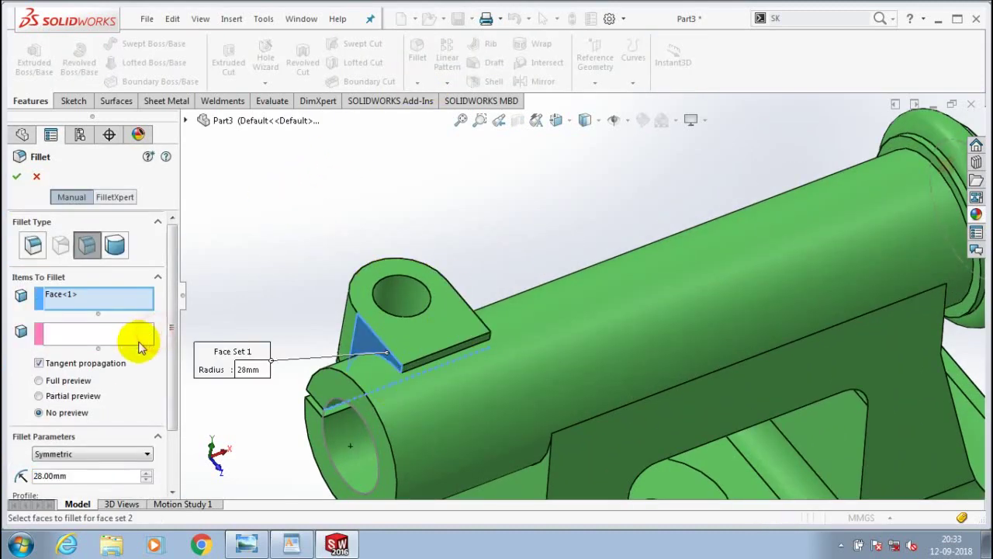
pyautogui.click(380, 380)
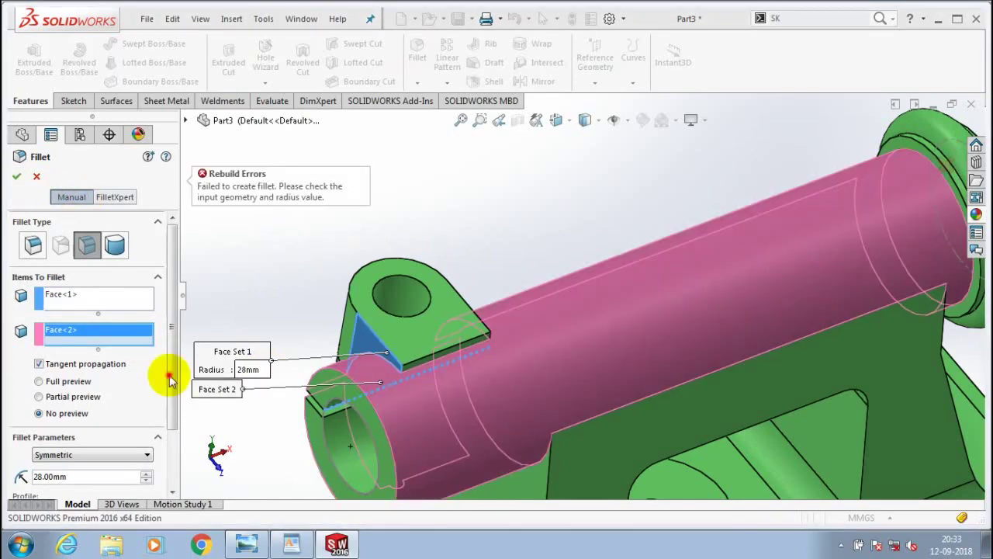
pyautogui.scroll(-1, 171, 377)
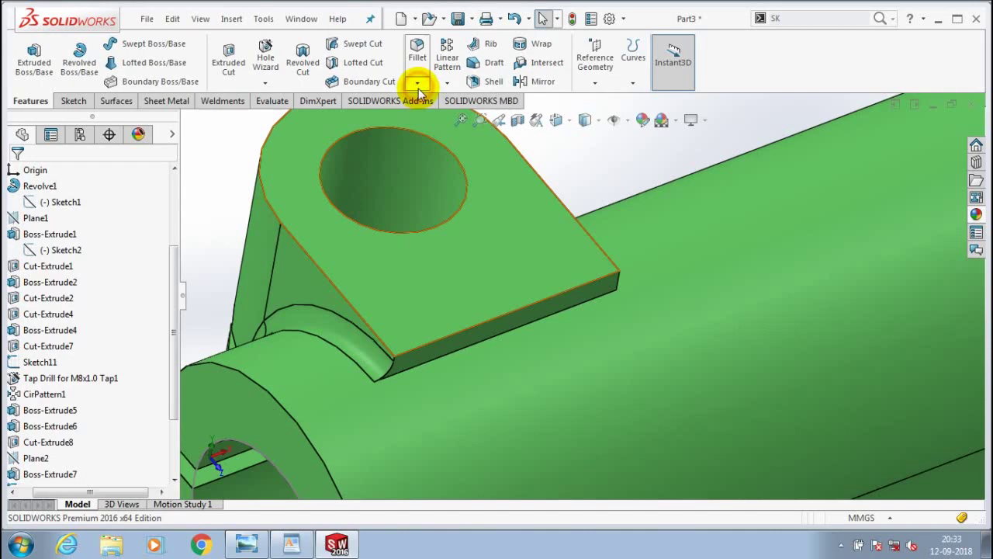
pyautogui.click(417, 58)
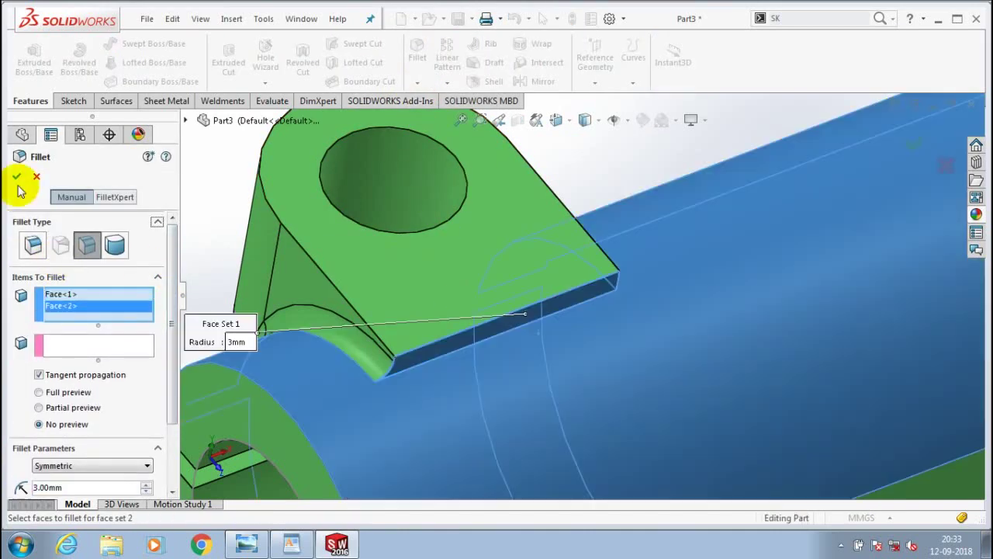
pyautogui.click(16, 176)
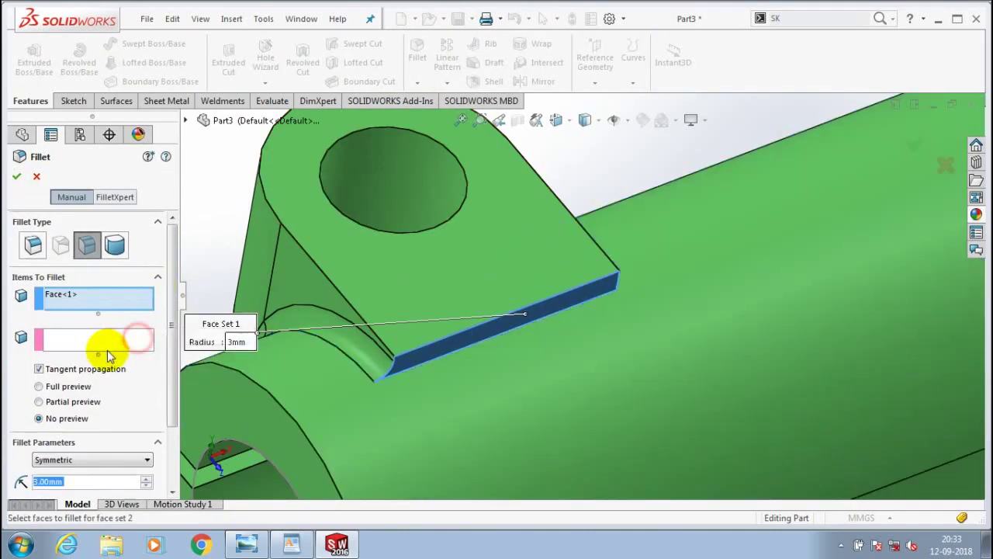
pyautogui.click(97, 343)
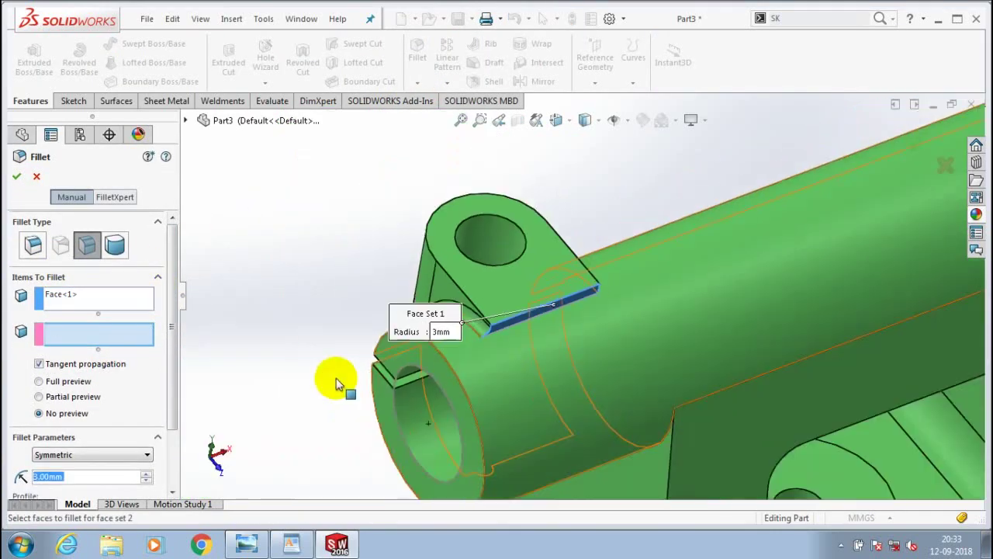
pyautogui.click(518, 366)
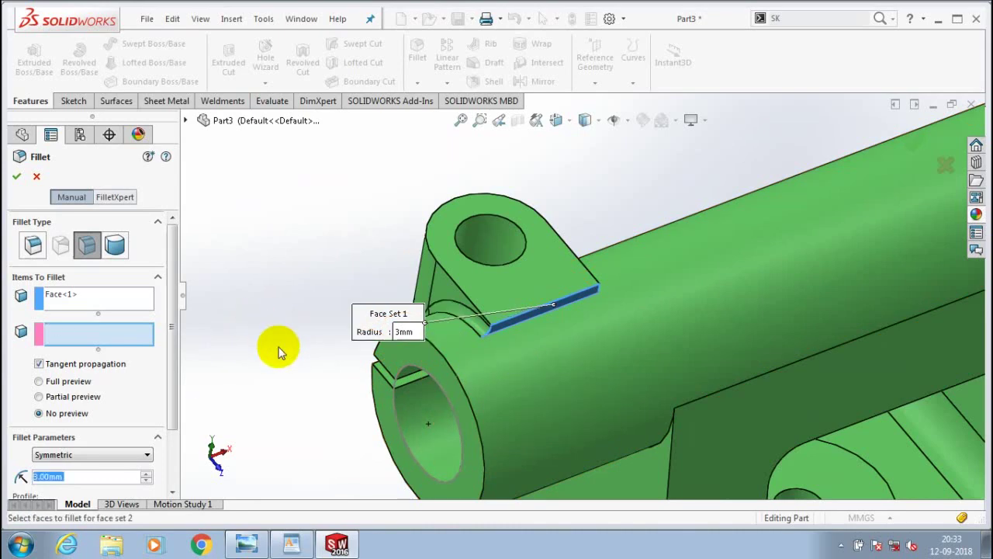
pyautogui.click(628, 308)
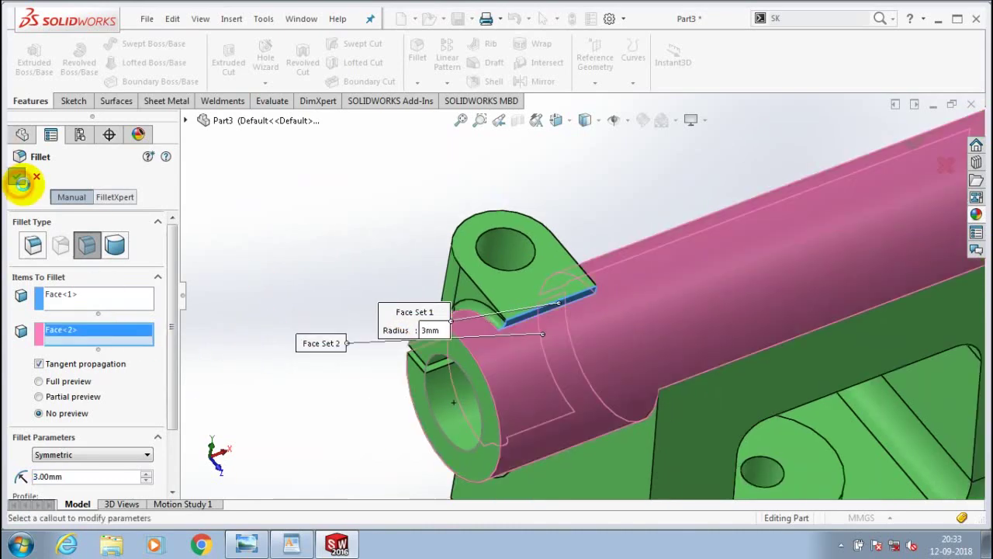
pyautogui.click(19, 179)
pyautogui.moveTo(640, 273)
pyautogui.mouseDown(button='middle')
pyautogui.moveTo(678, 207)
pyautogui.moveTo(518, 193)
pyautogui.mouseUp(button='middle')
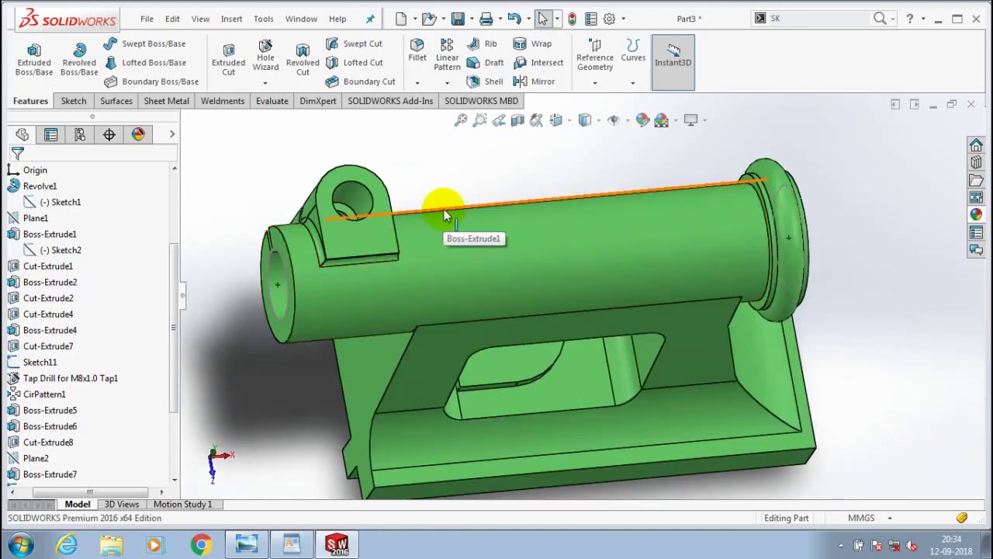
pyautogui.scroll(-5, 436, 187)
# Add a second 3 mm face fillet between the triangular face beside the lug and the barrel.
pyautogui.click(417, 50)
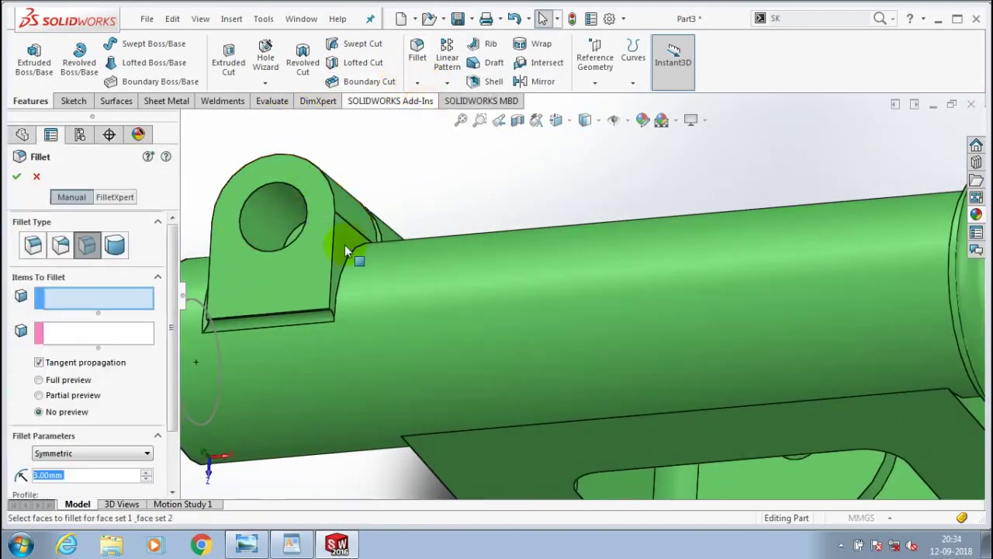
pyautogui.click(355, 256)
pyautogui.click(323, 299)
pyautogui.moveTo(115, 305); pyautogui.dragTo(111, 341)
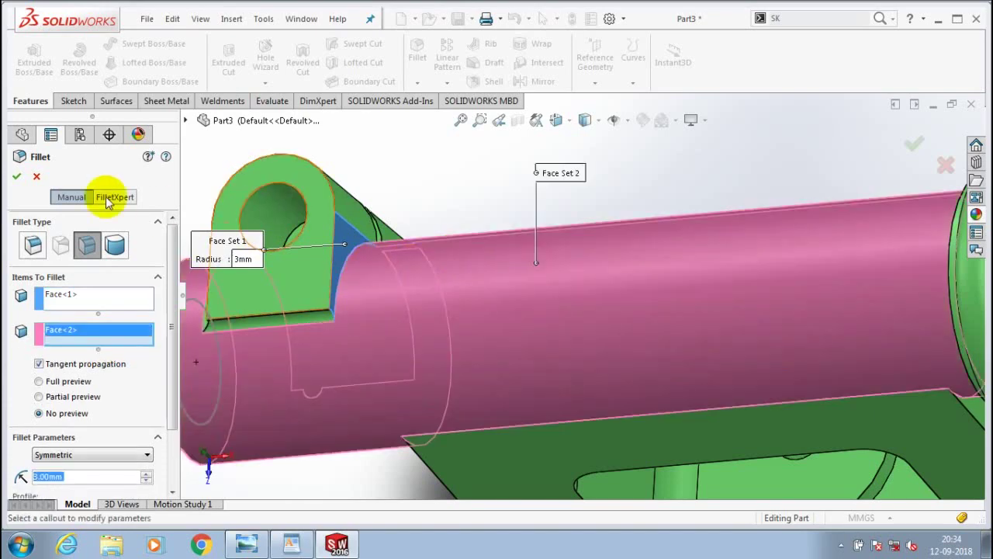
pyautogui.press('Return')
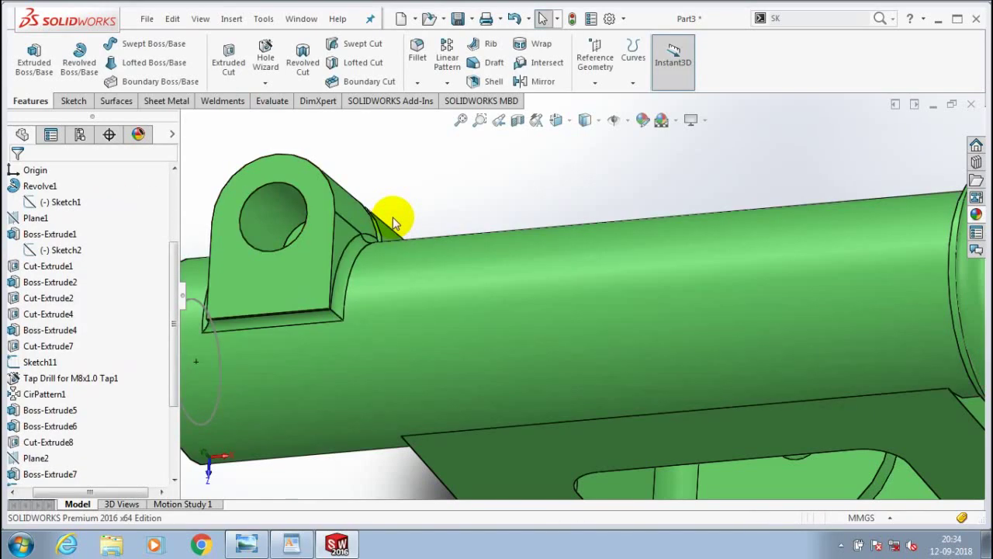
pyautogui.moveTo(392, 216)
pyautogui.mouseDown(button='middle')
pyautogui.moveTo(432, 392)
pyautogui.moveTo(423, 355)
pyautogui.mouseUp(button='middle')
pyautogui.moveTo(368, 405); pyautogui.dragTo(405, 350, button='middle')
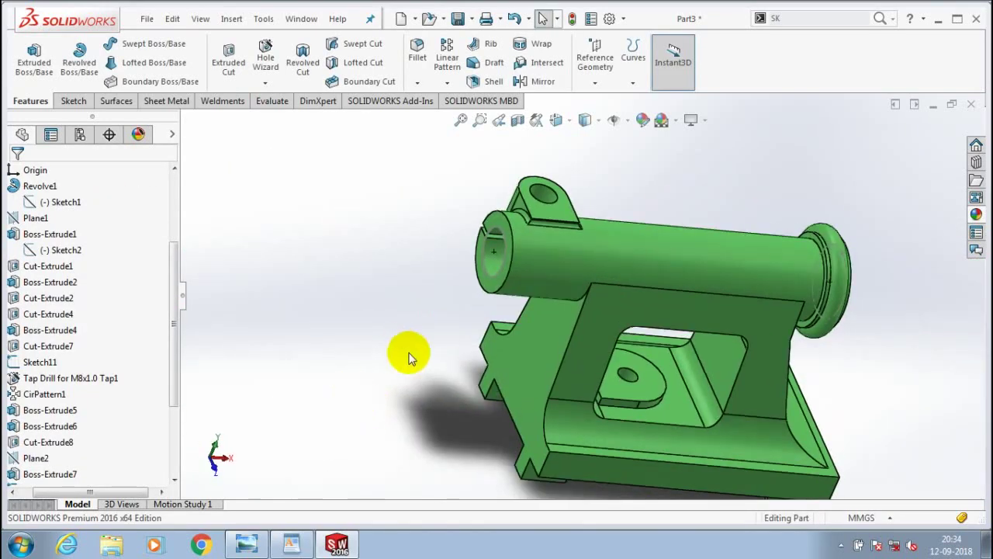
pyautogui.moveTo(173, 282); pyautogui.dragTo(178, 217)
# Check the part in a Front Plane section view, then close the section.
pyautogui.click(45, 249)
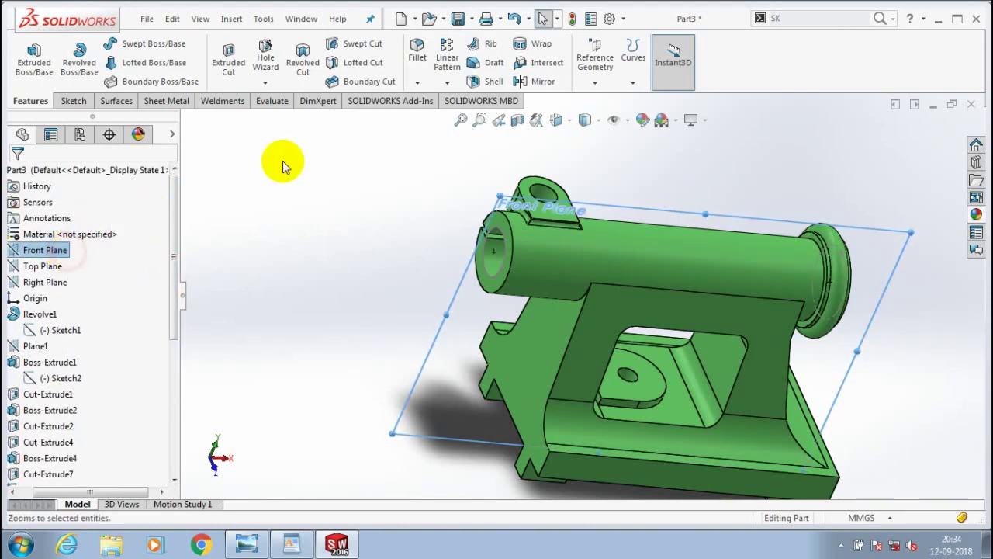
pyautogui.click(517, 120)
pyautogui.moveTo(274, 219)
pyautogui.mouseDown(button='middle')
pyautogui.moveTo(539, 410)
pyautogui.moveTo(436, 374)
pyautogui.mouseUp(button='middle')
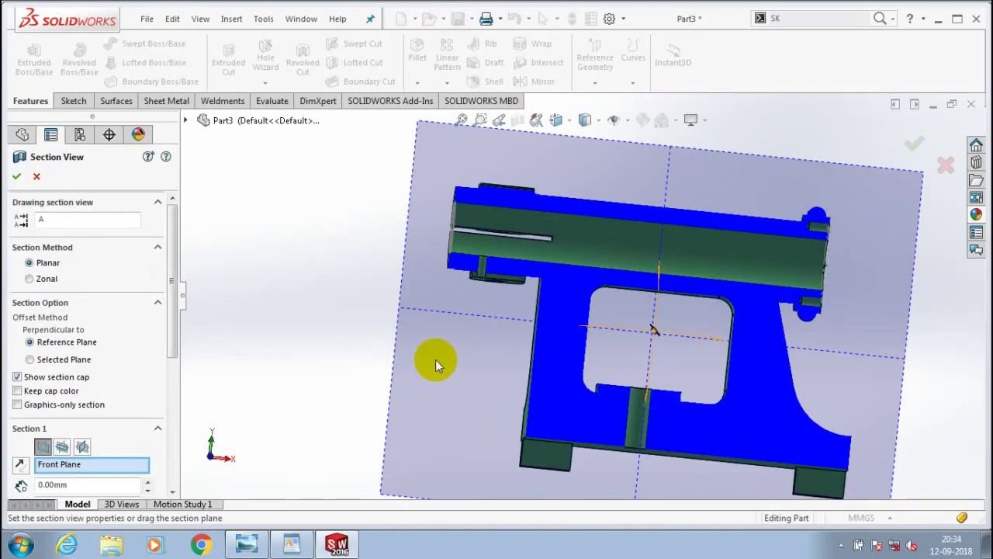
pyautogui.click(36, 176)
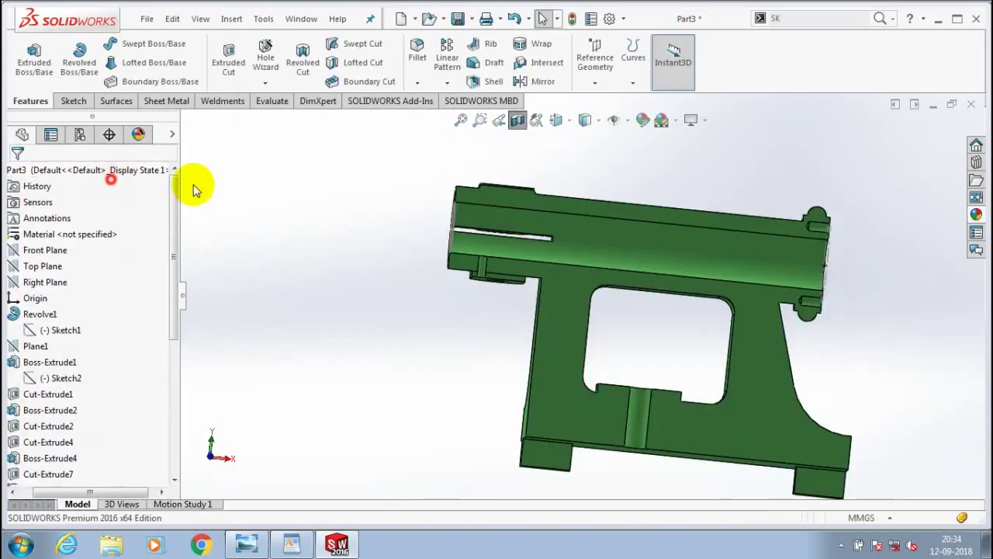
pyautogui.moveTo(193, 186)
pyautogui.mouseDown(button='middle')
pyautogui.moveTo(421, 228)
pyautogui.moveTo(853, 347)
pyautogui.mouseUp(button='middle')
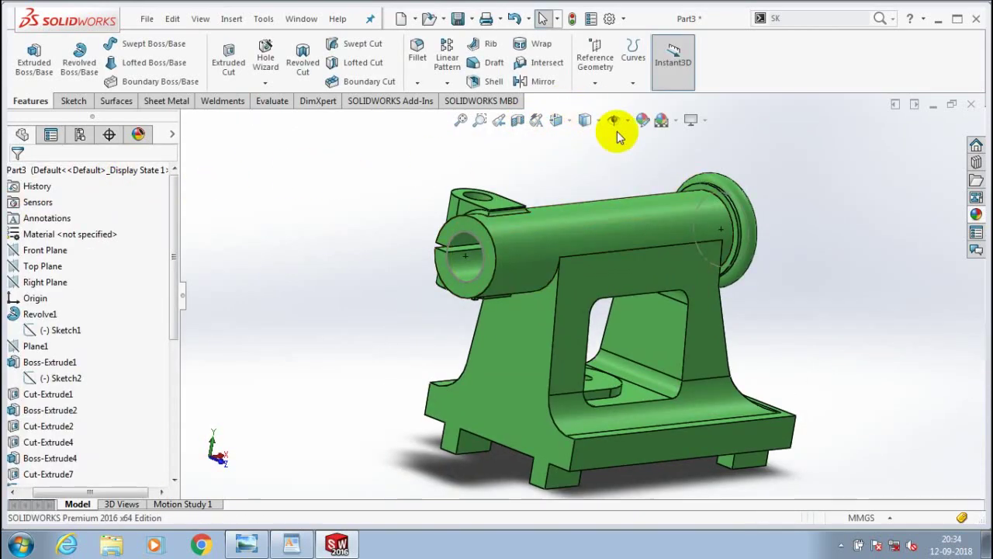
# Switch the display style to Wireframe, then via Shaded with Edges back to Shaded.
pyautogui.click(585, 120)
pyautogui.click(583, 209)
pyautogui.moveTo(694, 203)
pyautogui.mouseDown(button='middle')
pyautogui.moveTo(769, 222)
pyautogui.moveTo(860, 295)
pyautogui.moveTo(739, 225)
pyautogui.mouseUp(button='middle')
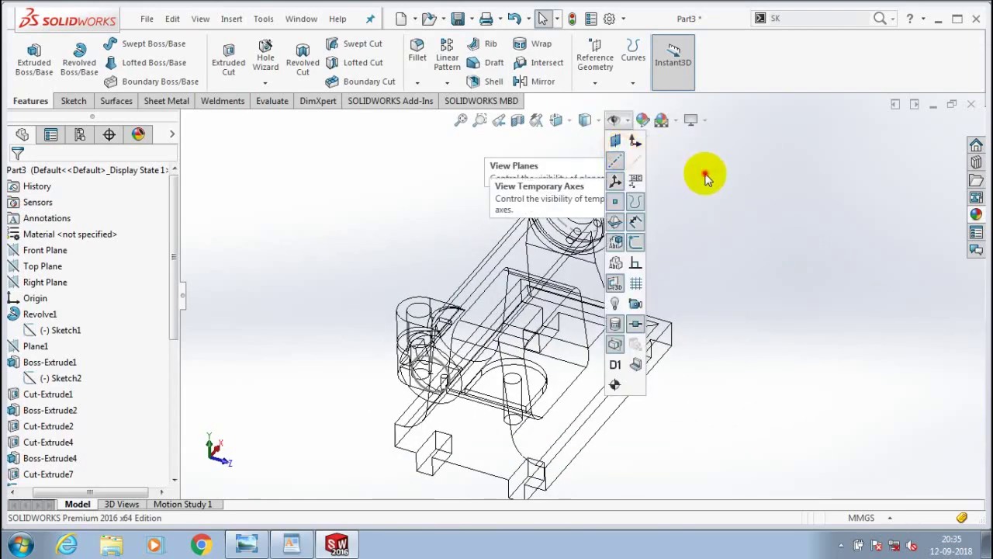
pyautogui.click(585, 120)
pyautogui.click(586, 140)
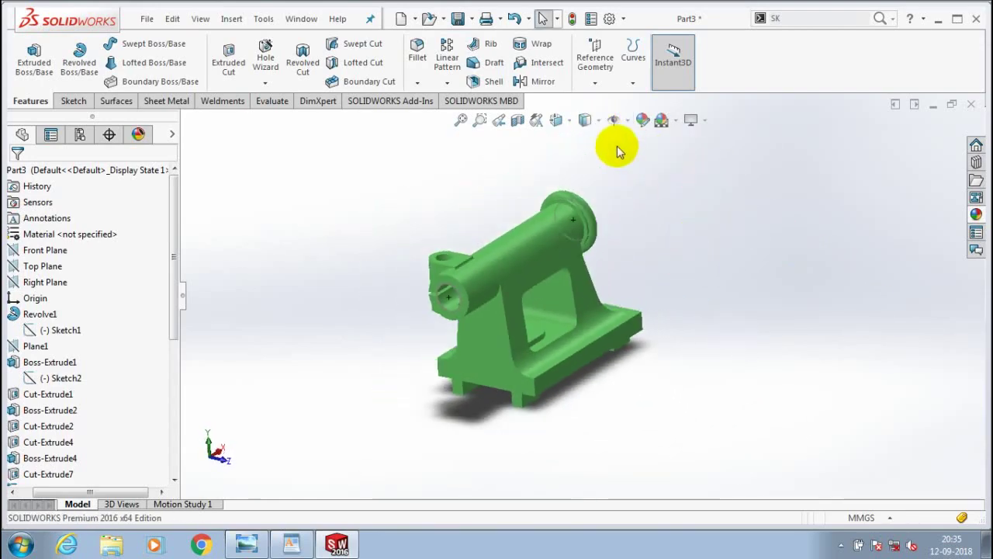
pyautogui.click(585, 119)
pyautogui.click(586, 161)
pyautogui.moveTo(528, 192); pyautogui.dragTo(803, 432, button='middle')
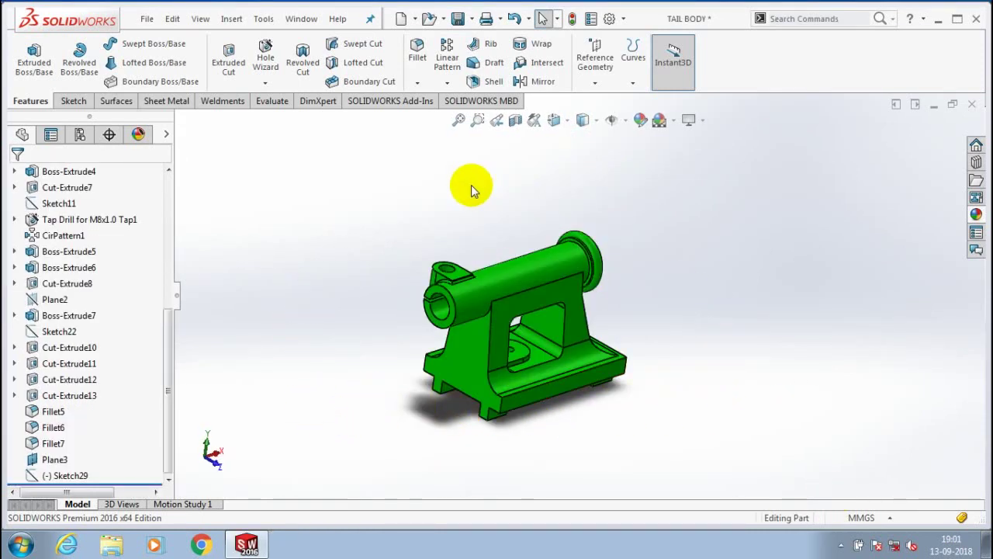
# Cut the tail body along the Front Plane to inspect the bore, then restore the full part.
pyautogui.scroll(3, 159, 236)
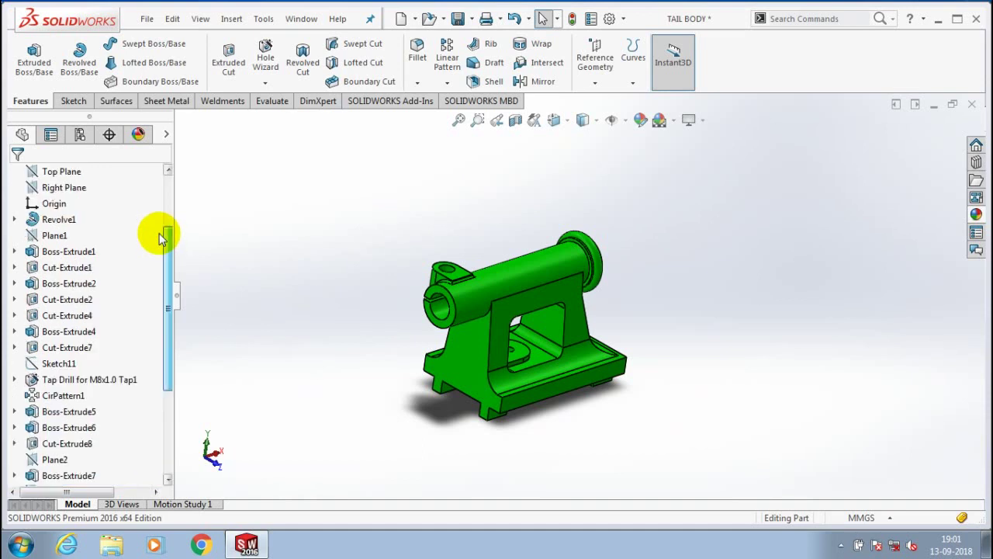
pyautogui.scroll(1, 160, 221)
pyautogui.click(68, 204)
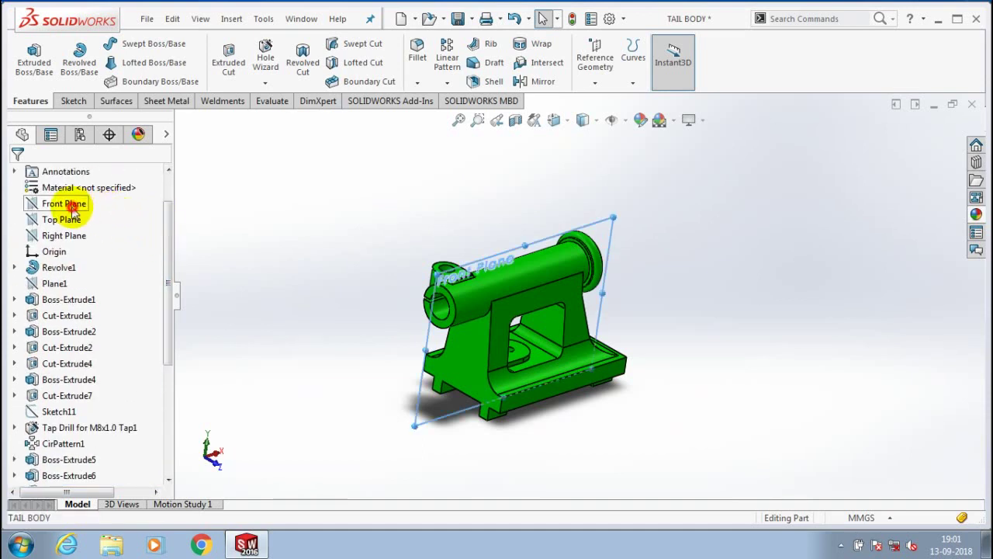
pyautogui.click(516, 120)
pyautogui.moveTo(515, 215)
pyautogui.mouseDown(button='middle')
pyautogui.moveTo(465, 355)
pyautogui.moveTo(434, 353)
pyautogui.moveTo(412, 376)
pyautogui.mouseUp(button='middle')
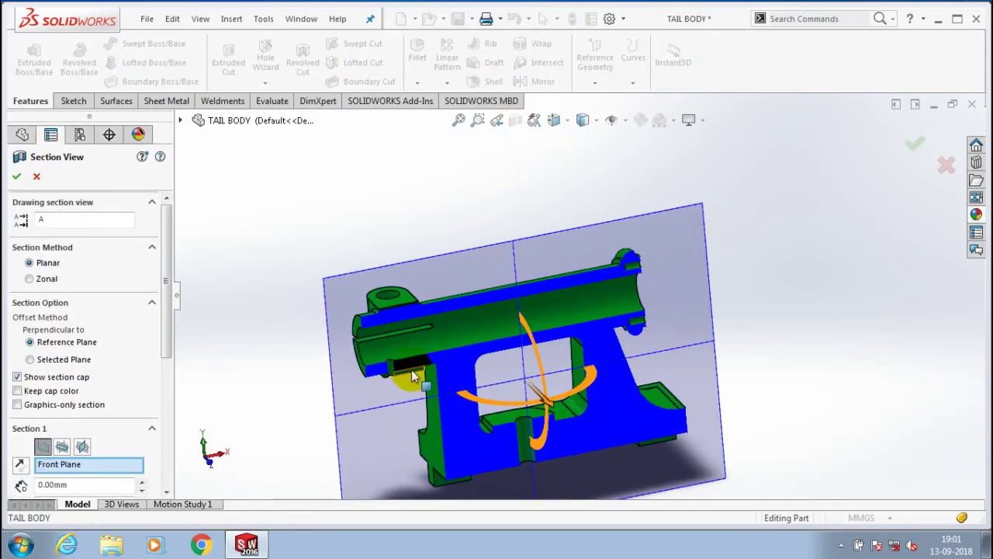
pyautogui.click(14, 178)
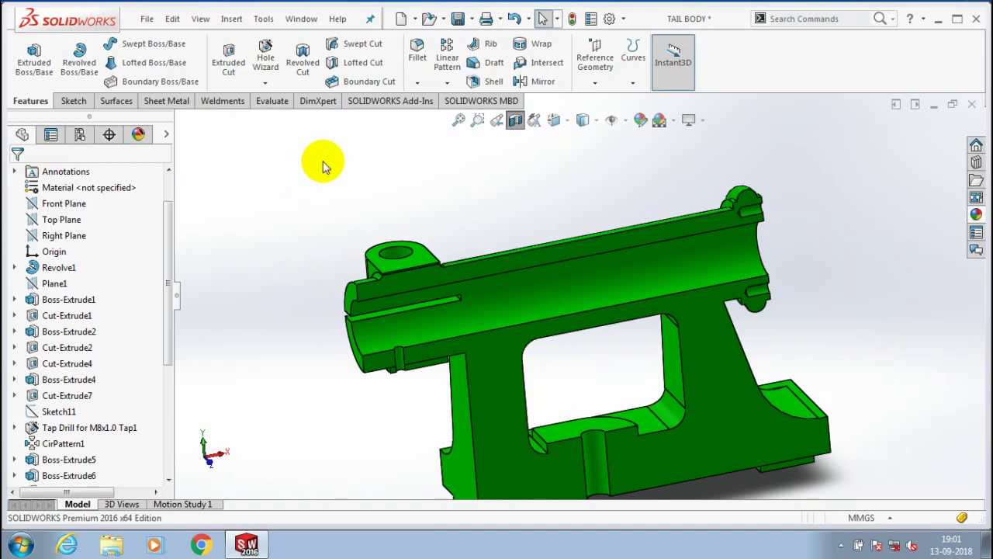
# Start a fillet and select the lug edge beneath the barrel.
pyautogui.click(417, 85)
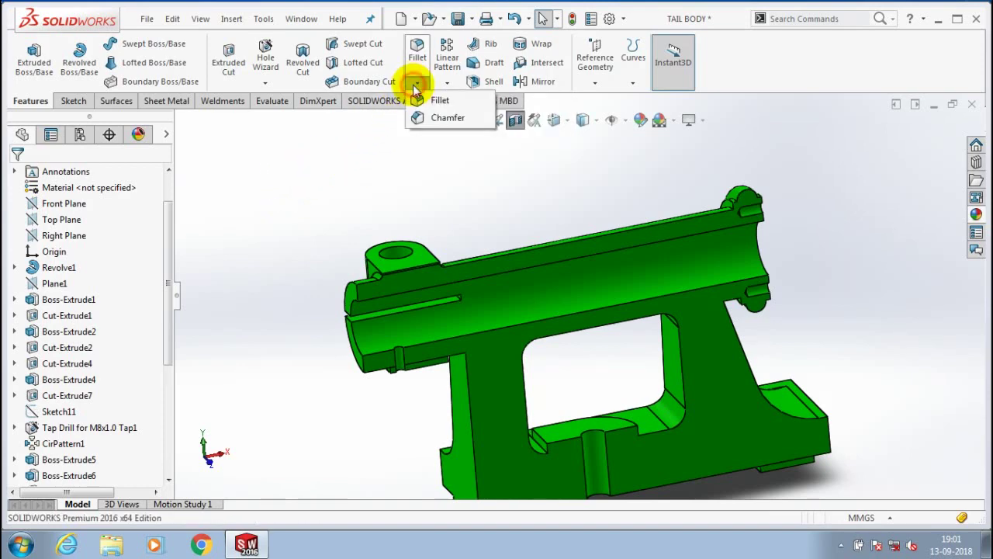
pyautogui.click(425, 100)
pyautogui.scroll(-2, 392, 341)
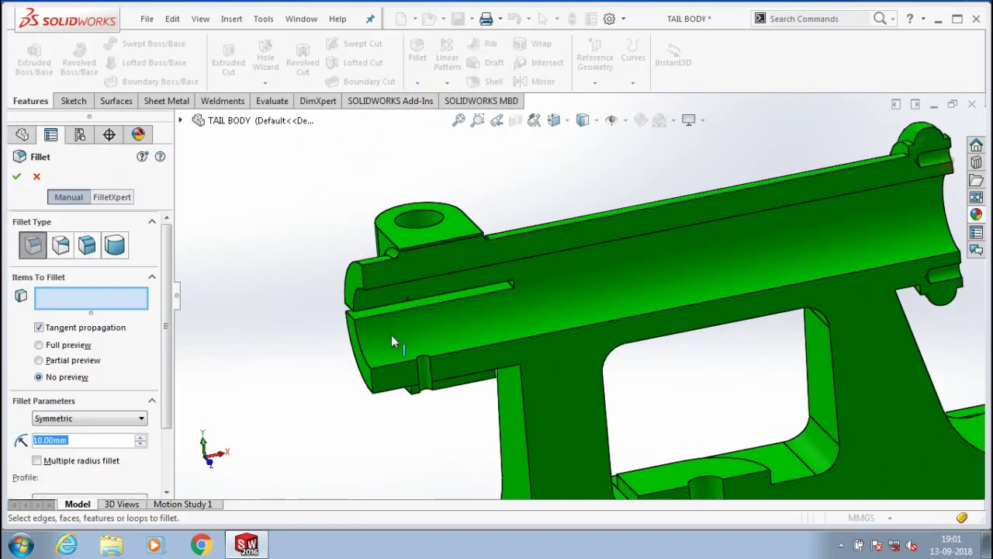
pyautogui.scroll(-2, 392, 342)
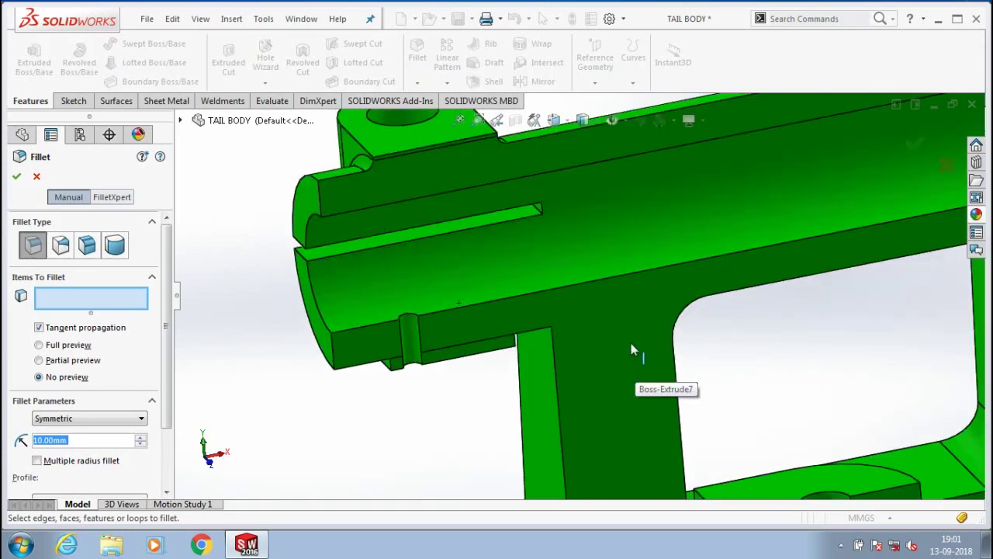
pyautogui.scroll(-1, 630, 349)
pyautogui.click(344, 374)
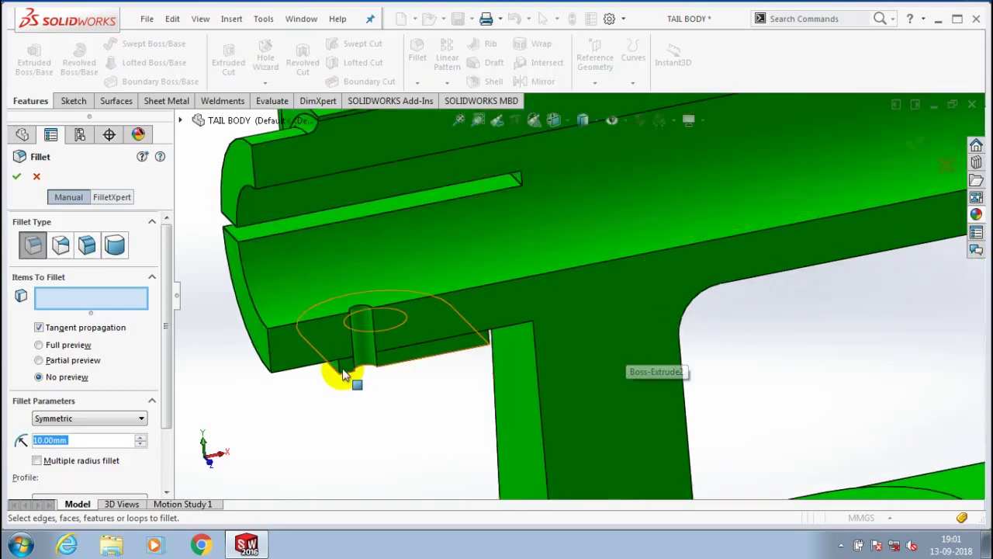
pyautogui.moveTo(345, 375); pyautogui.dragTo(432, 381, button='middle')
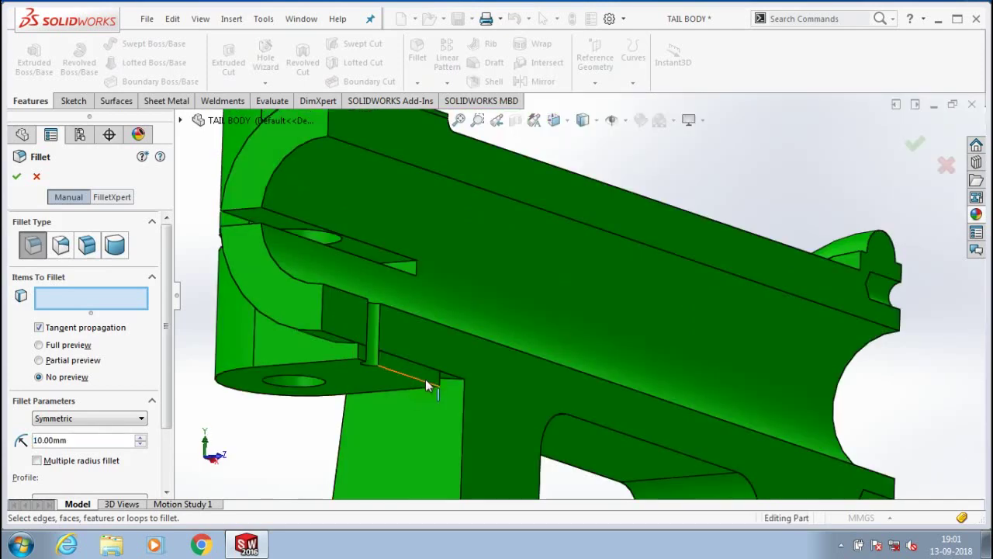
pyautogui.click(452, 378)
# Confirm the fillet at 10 mm radius and orbit to review the finished part.
pyautogui.click(101, 445)
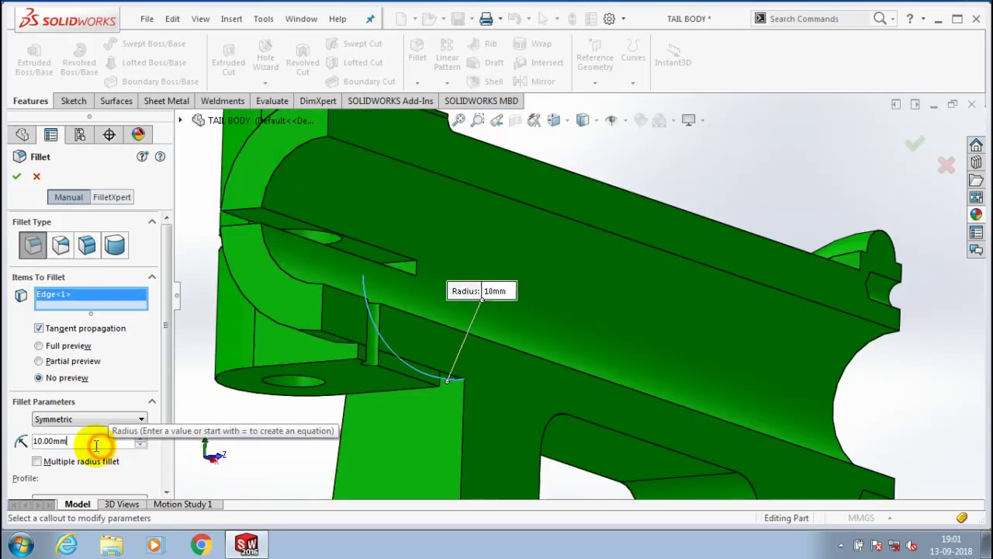
pyautogui.write('38')
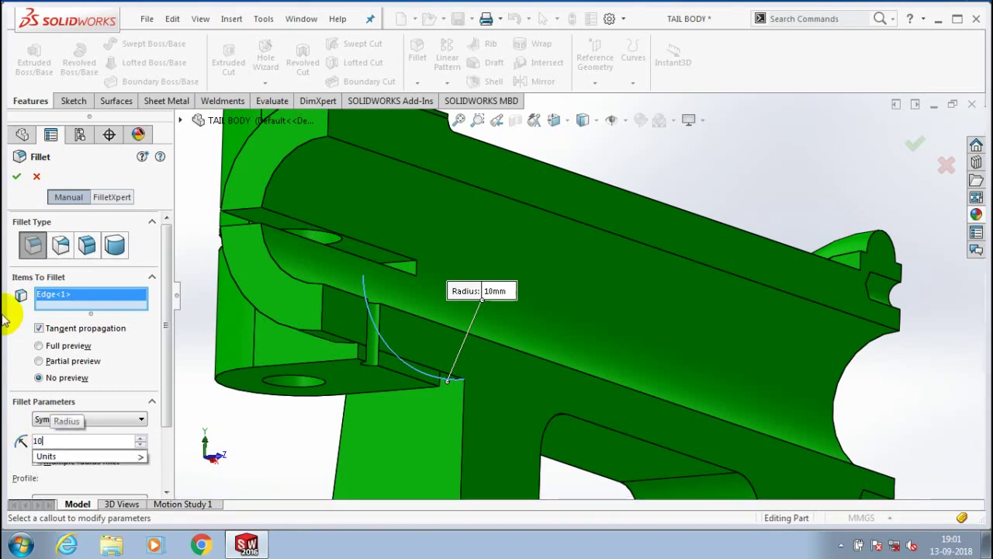
pyautogui.click(14, 177)
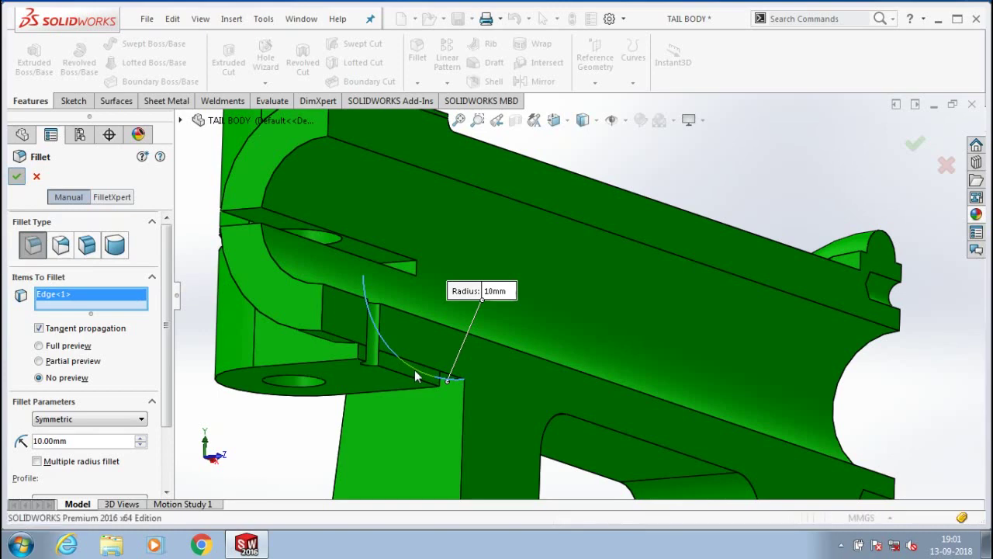
pyautogui.press('z')
pyautogui.press('z')
pyautogui.press('z')
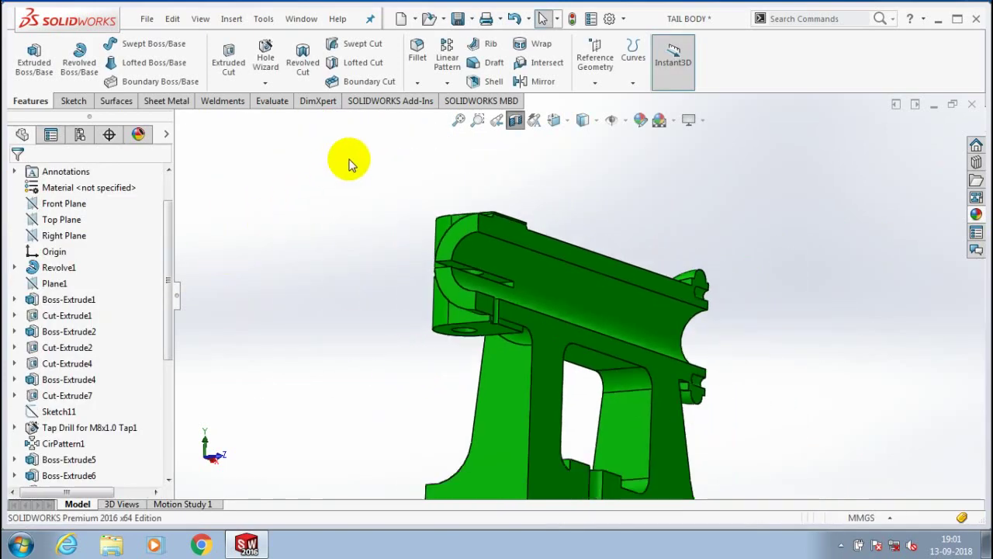
pyautogui.moveTo(349, 163)
pyautogui.mouseDown(button='middle')
pyautogui.moveTo(538, 273)
pyautogui.moveTo(643, 289)
pyautogui.mouseUp(button='middle')
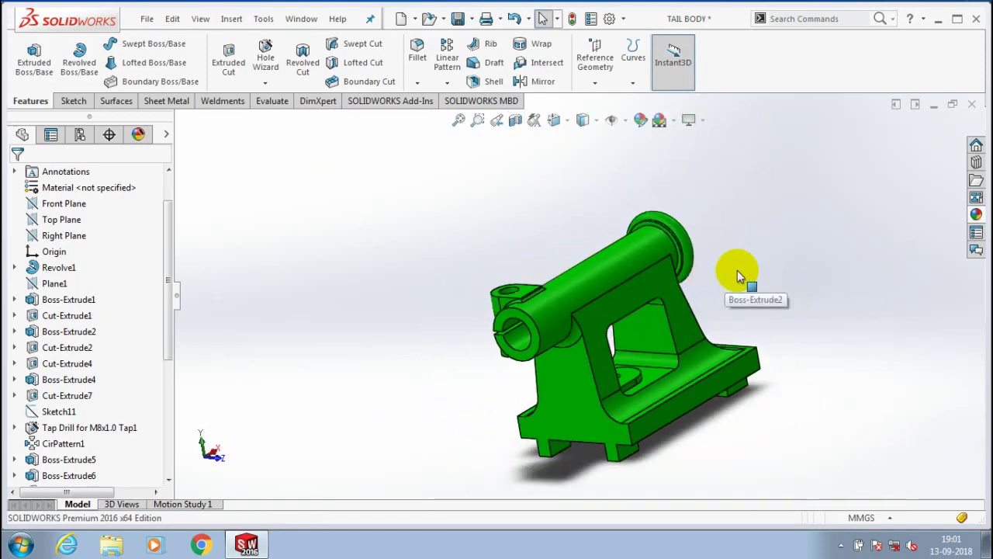
pyautogui.moveTo(737, 270); pyautogui.dragTo(731, 431, button='middle')
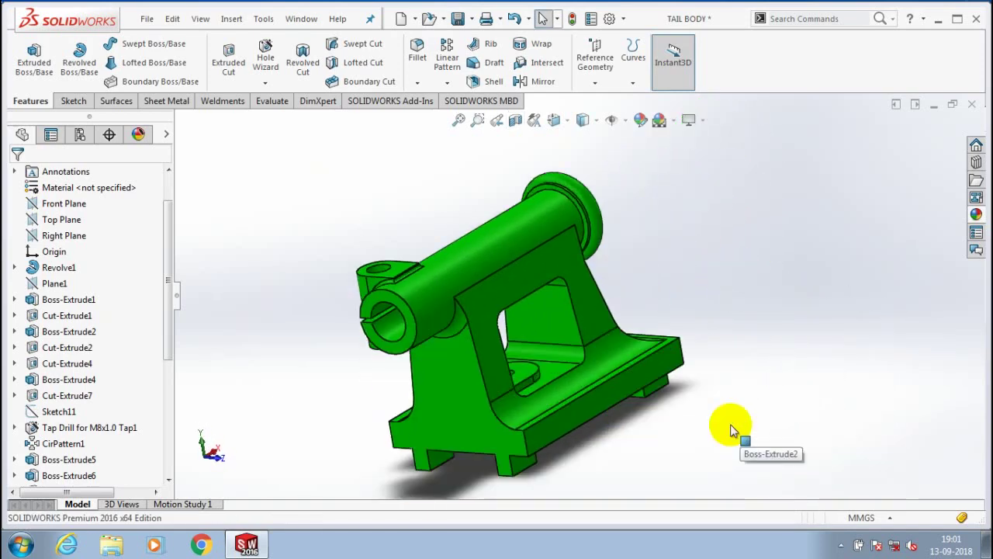